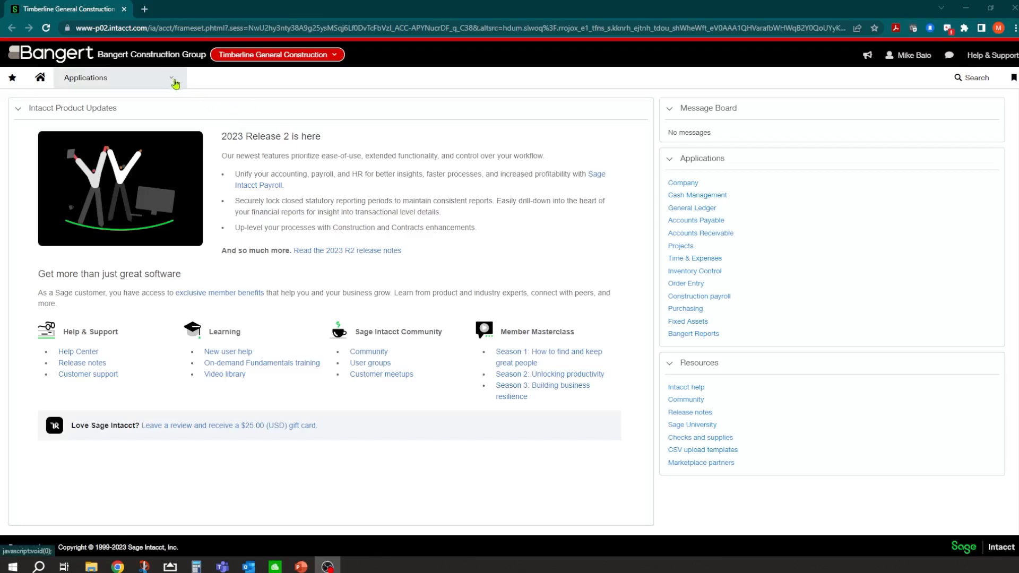
Duplicate the Timberline General Construction browser tab and switch the new tab's entity to Top level
{"action": "left_click", "coordinate": [173, 82]}
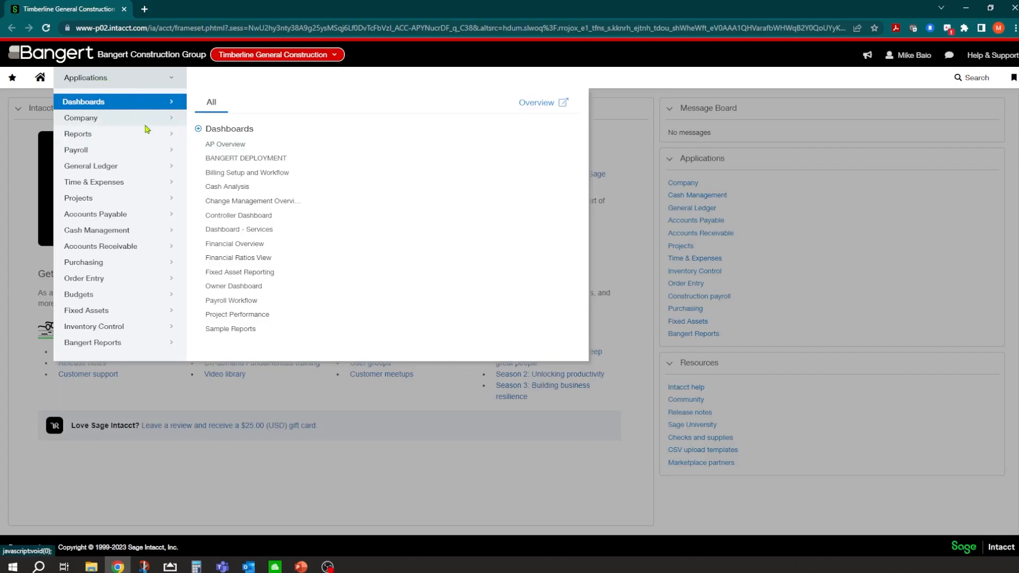
{"action": "right_click", "coordinate": [102, 14]}
{"action": "key", "text": "Escape"}
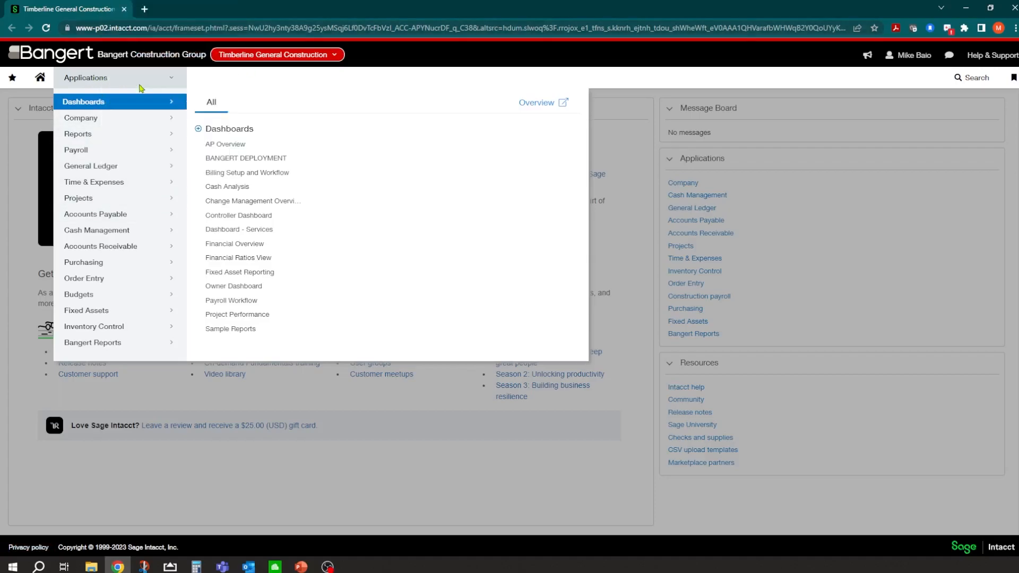
{"action": "left_click", "coordinate": [312, 74]}
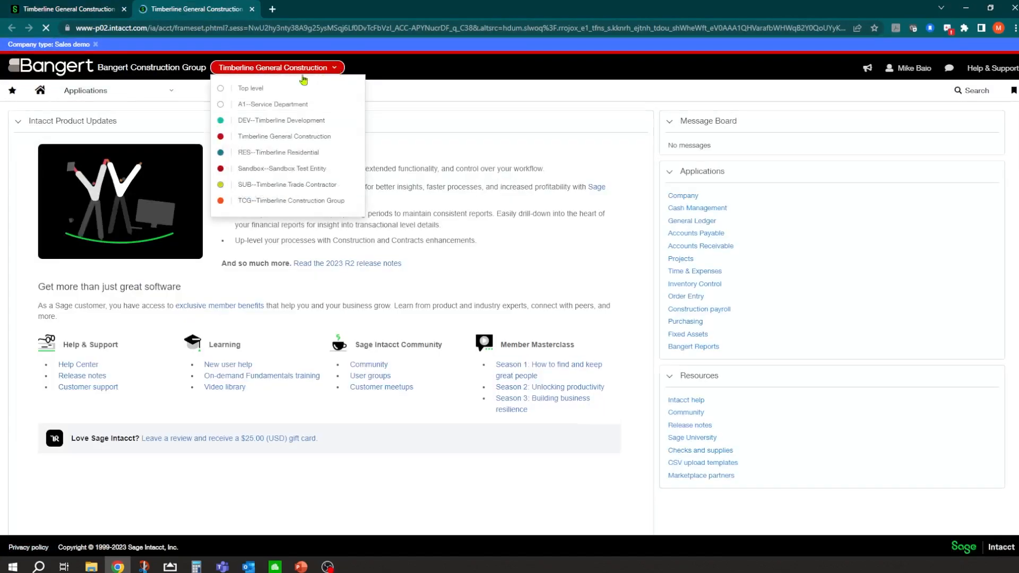
{"action": "left_click", "coordinate": [250, 89]}
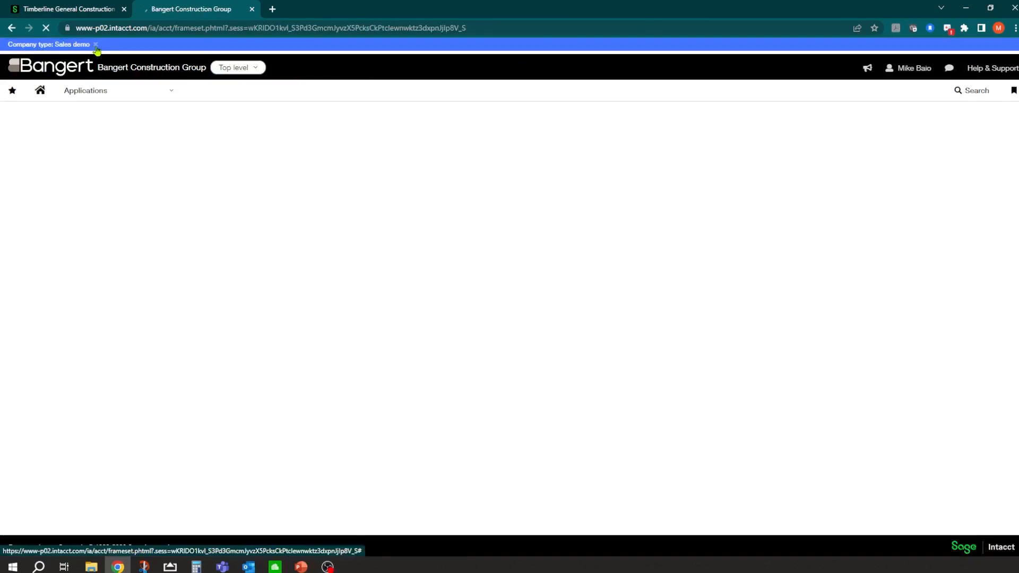
Show the Platform Services smart rules list with inactive rules included
{"action": "left_click", "coordinate": [169, 81]}
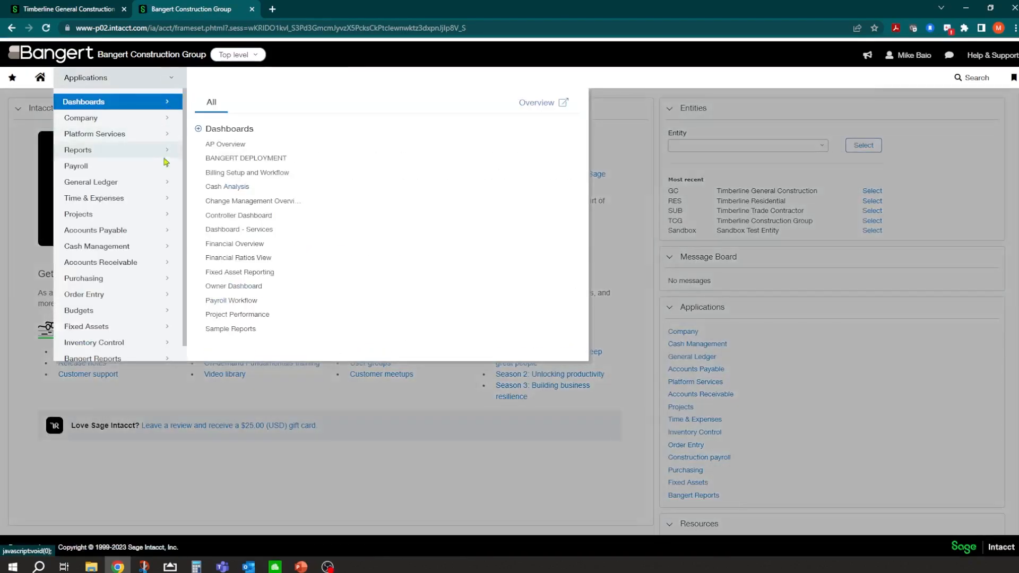
{"action": "mouse_move", "coordinate": [148, 134]}
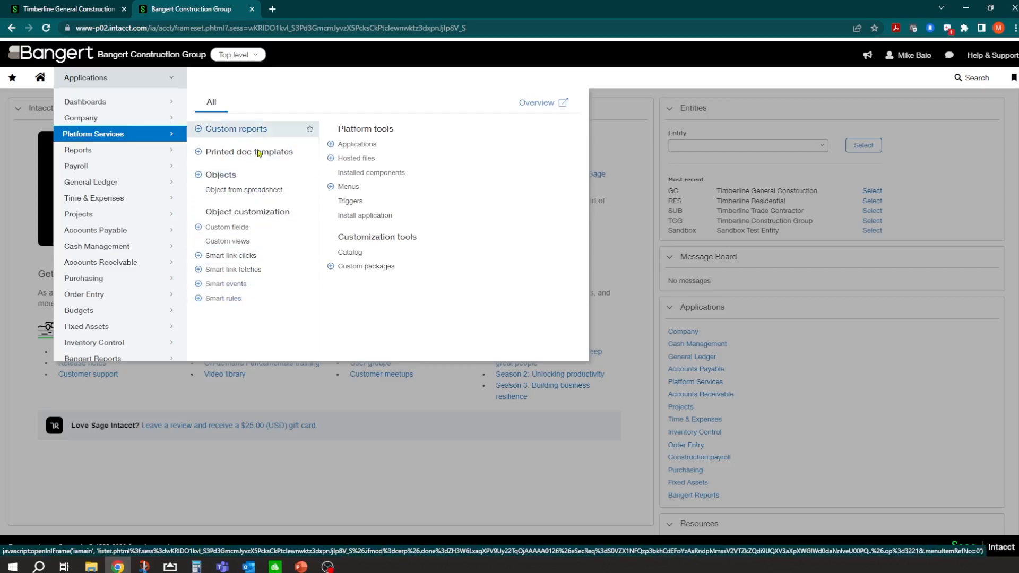
{"action": "left_click", "coordinate": [216, 301]}
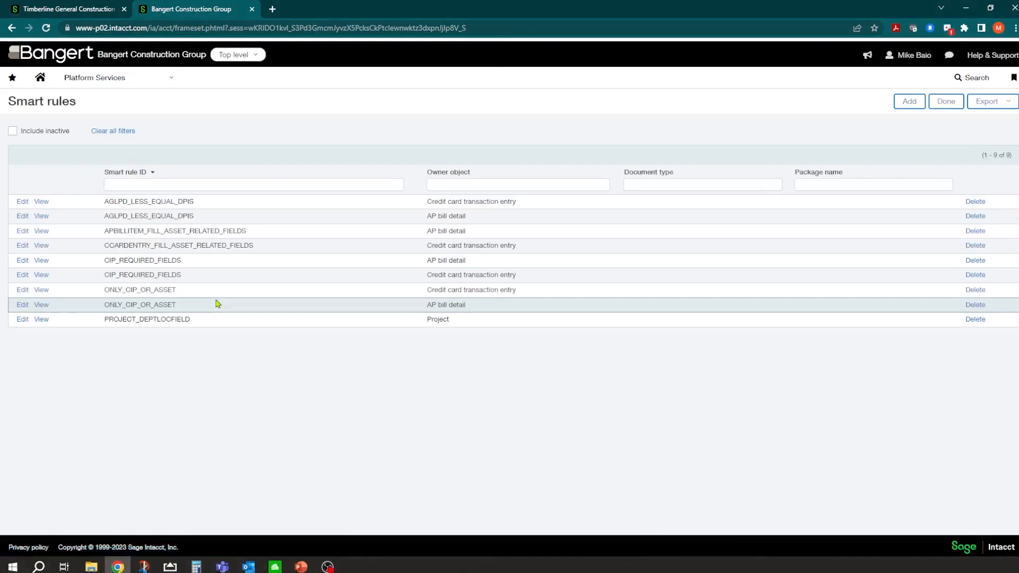
{"action": "left_click", "coordinate": [12, 133]}
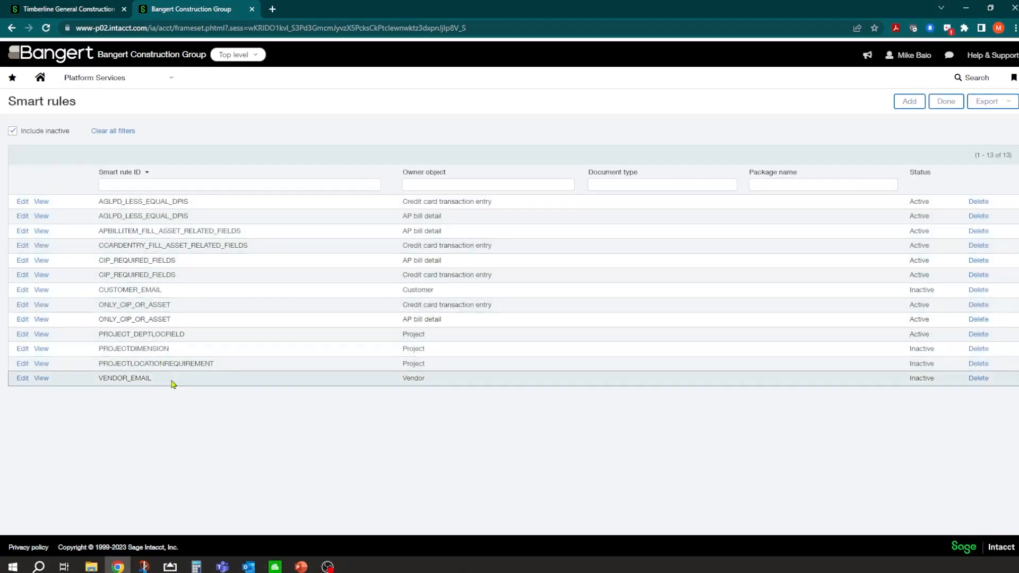
Open the VENDOR_EMAIL smart rule for editing and review its owner object, type, events, condition and deployment options
{"action": "left_click_drag", "start_coordinate": [99, 383], "coordinate": [147, 381]}
{"action": "left_click", "coordinate": [156, 382]}
{"action": "left_click", "coordinate": [20, 382]}
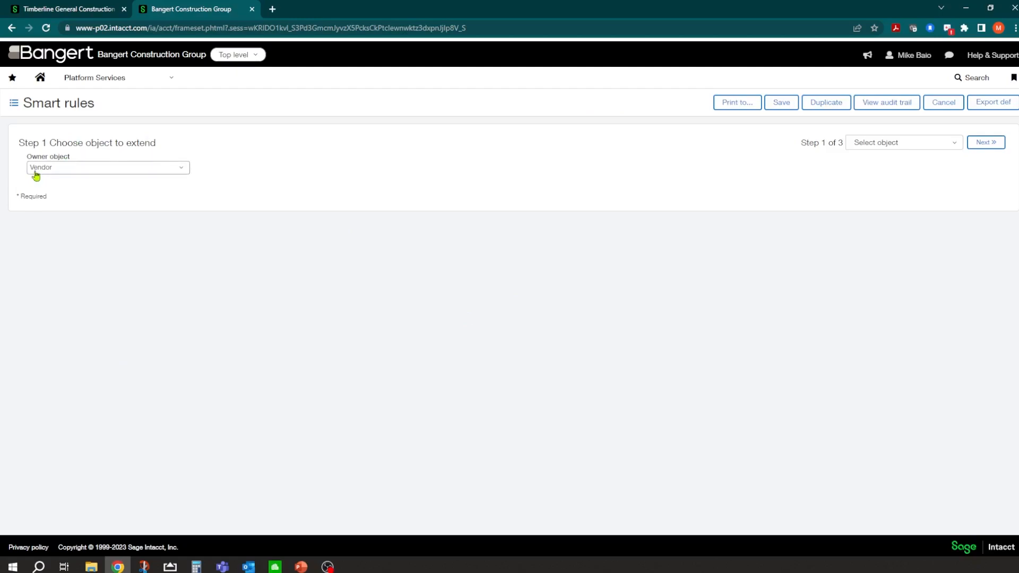
{"action": "left_click", "coordinate": [985, 143]}
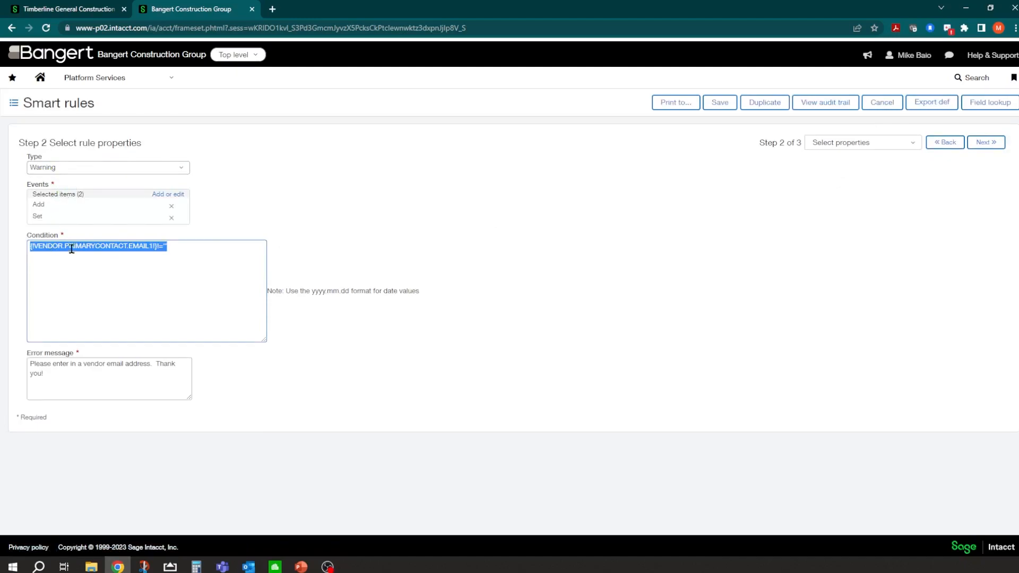
{"action": "left_click", "coordinate": [47, 245]}
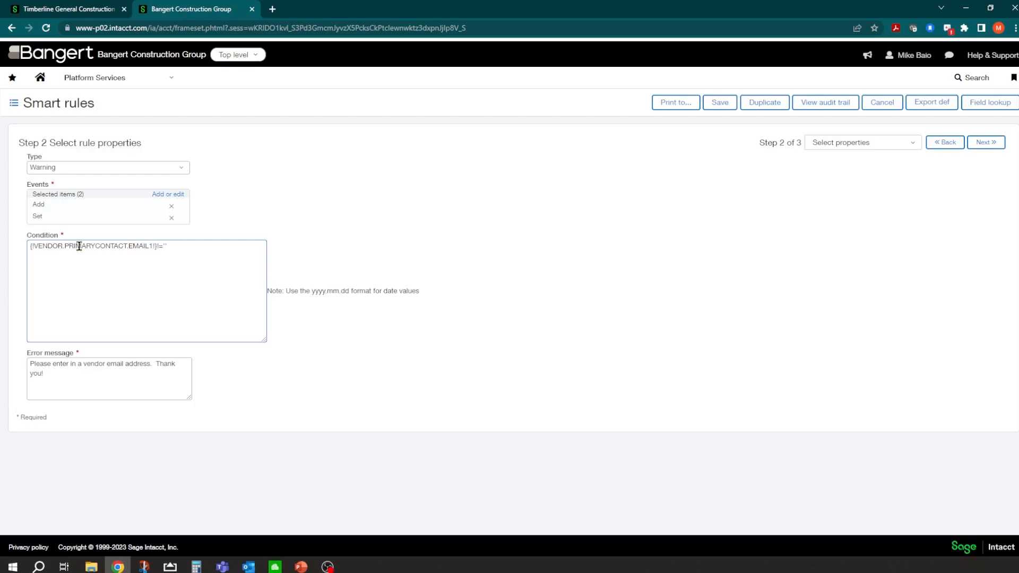
{"action": "left_click", "coordinate": [166, 246]}
{"action": "left_click", "coordinate": [981, 144]}
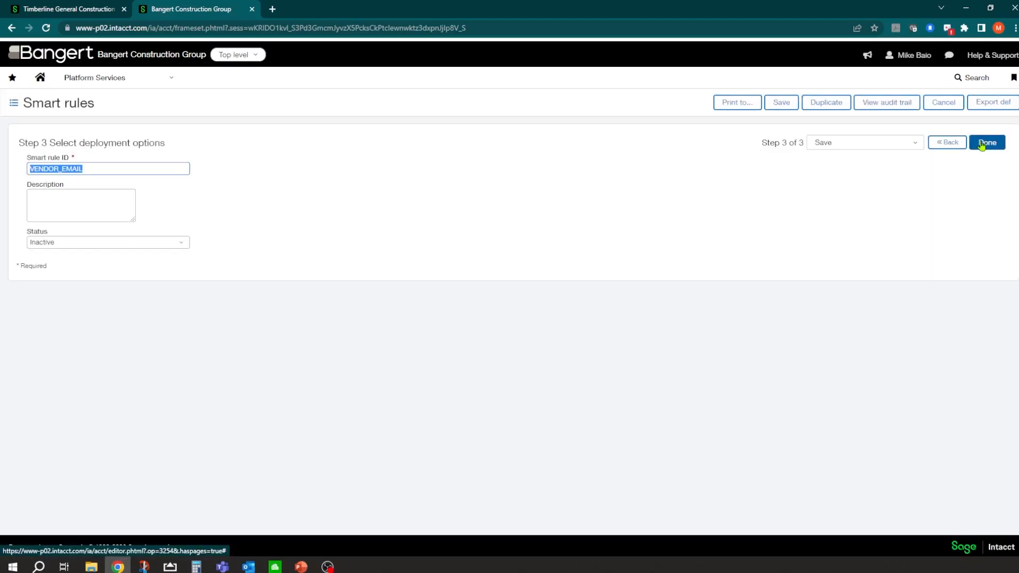
Go back to the VENDOR_EMAIL rule's properties, review its error message, and finish the rule without changes
{"action": "left_click", "coordinate": [946, 144]}
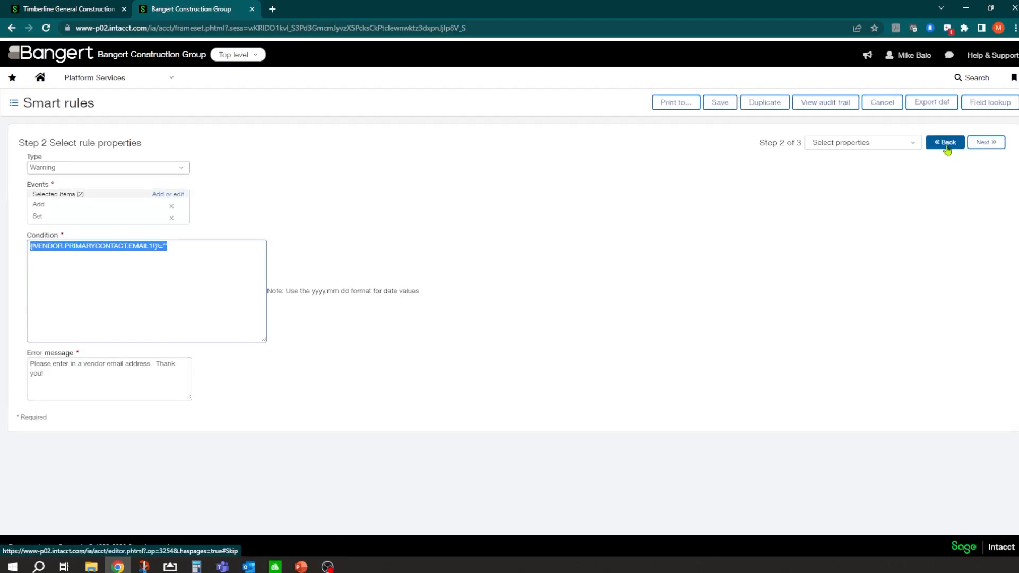
{"action": "left_click", "coordinate": [41, 375]}
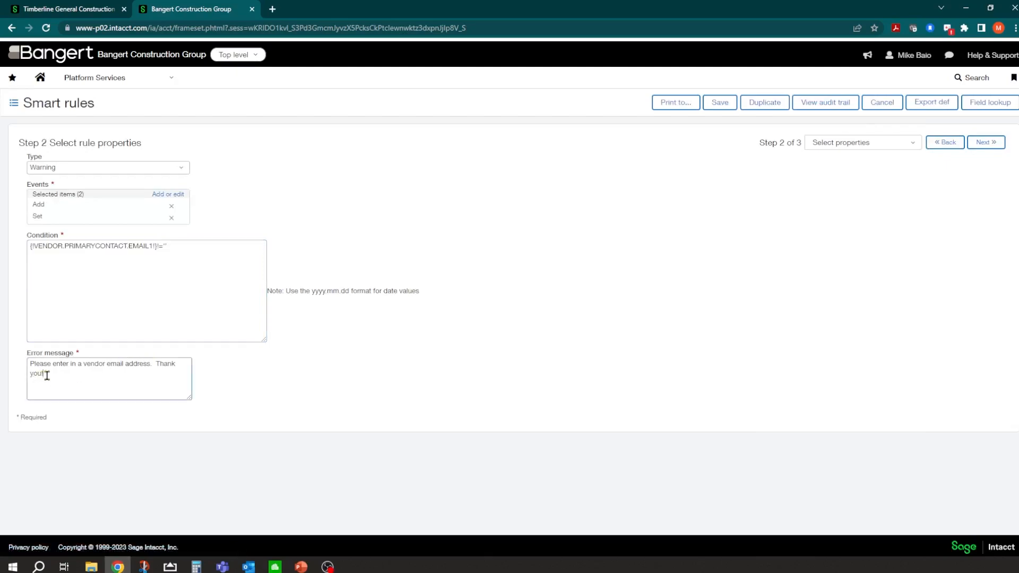
{"action": "left_click_drag", "start_coordinate": [32, 357], "coordinate": [77, 361]}
{"action": "left_click", "coordinate": [67, 364]}
{"action": "left_click", "coordinate": [983, 142]}
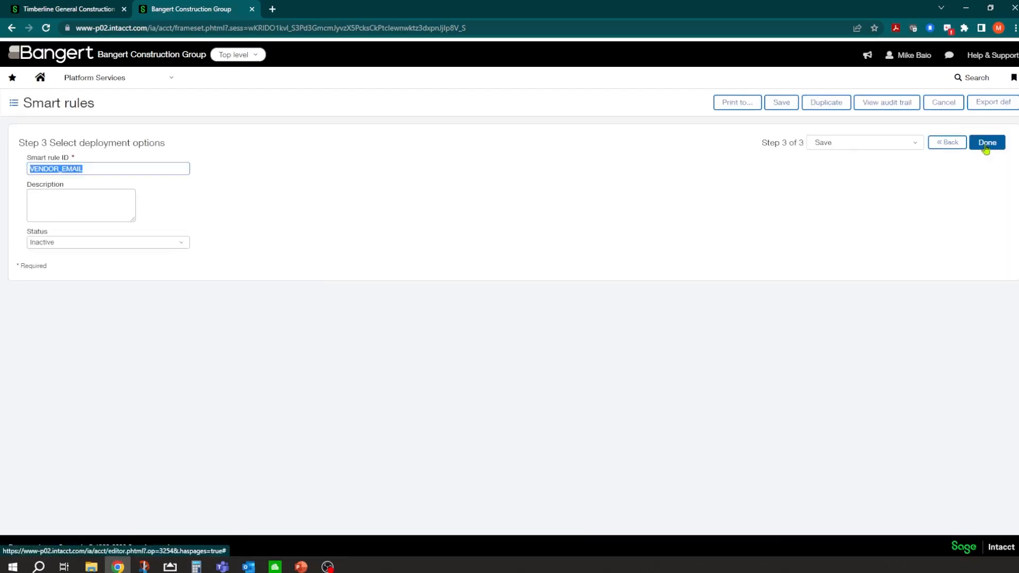
{"action": "left_click", "coordinate": [985, 148]}
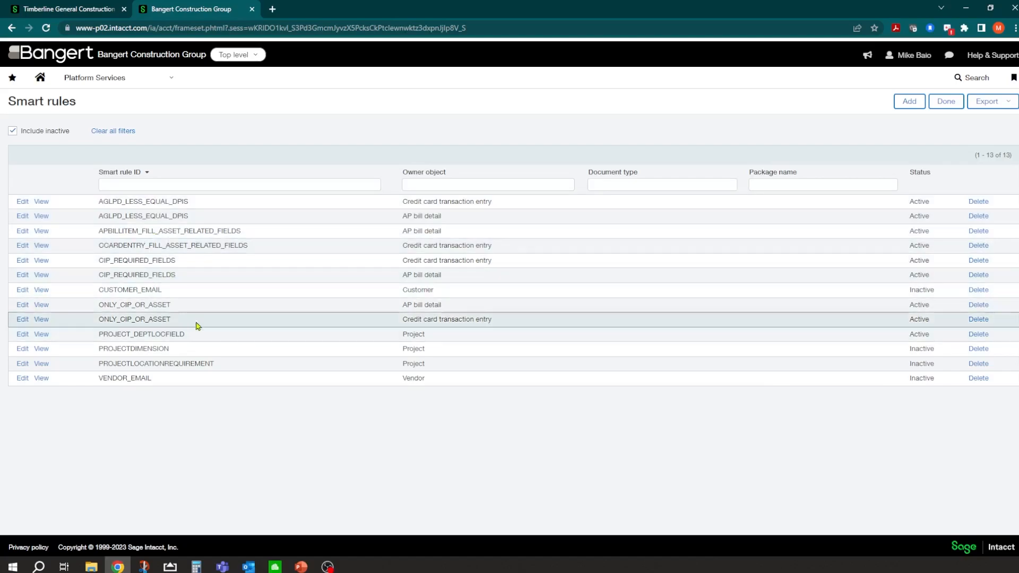
Open the VENDOR_EXPIRED_INS smart event for editing and examine its owner object, action, events and condition
{"action": "left_click", "coordinate": [168, 80]}
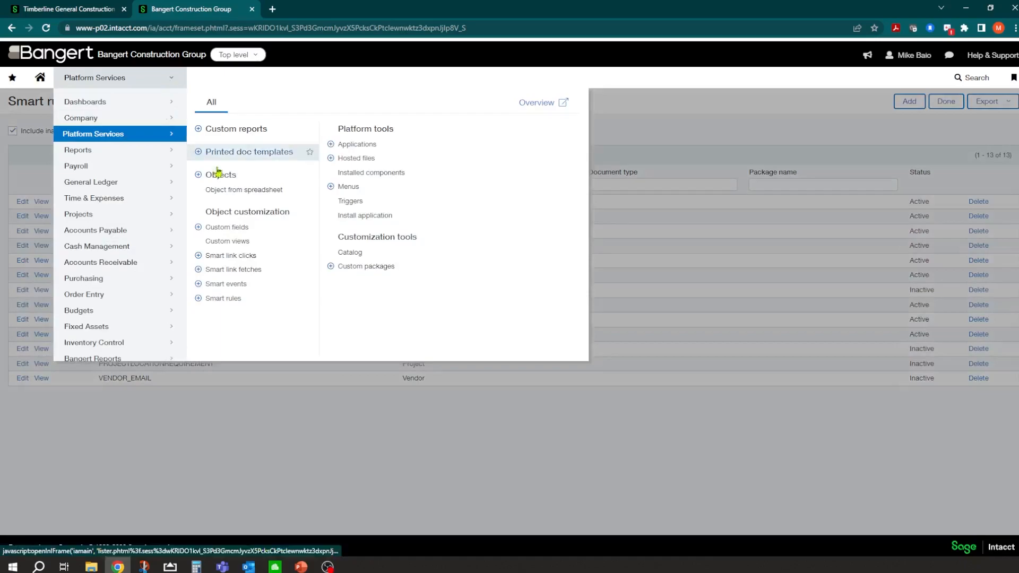
{"action": "left_click", "coordinate": [221, 286]}
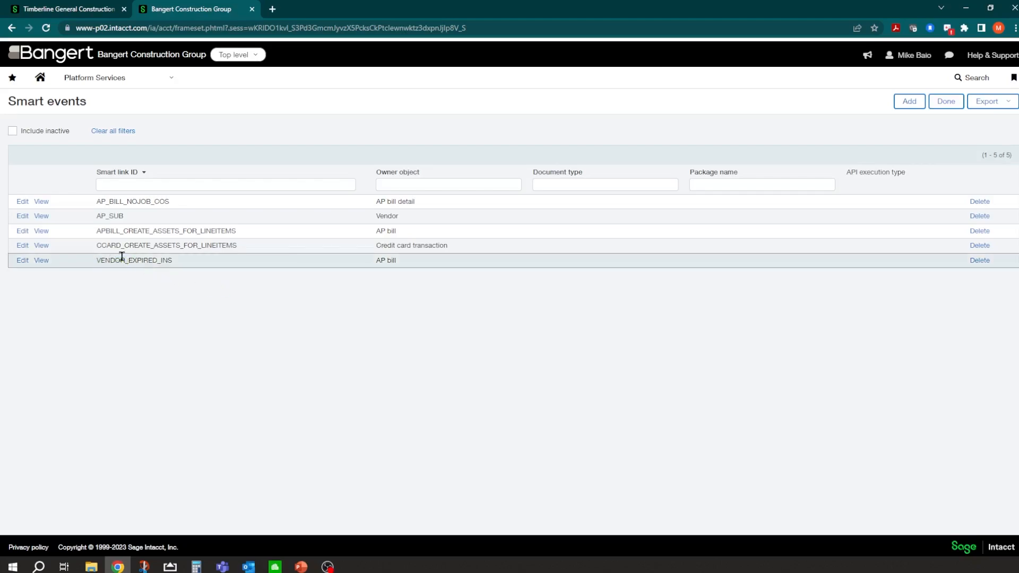
{"action": "left_click", "coordinate": [22, 261]}
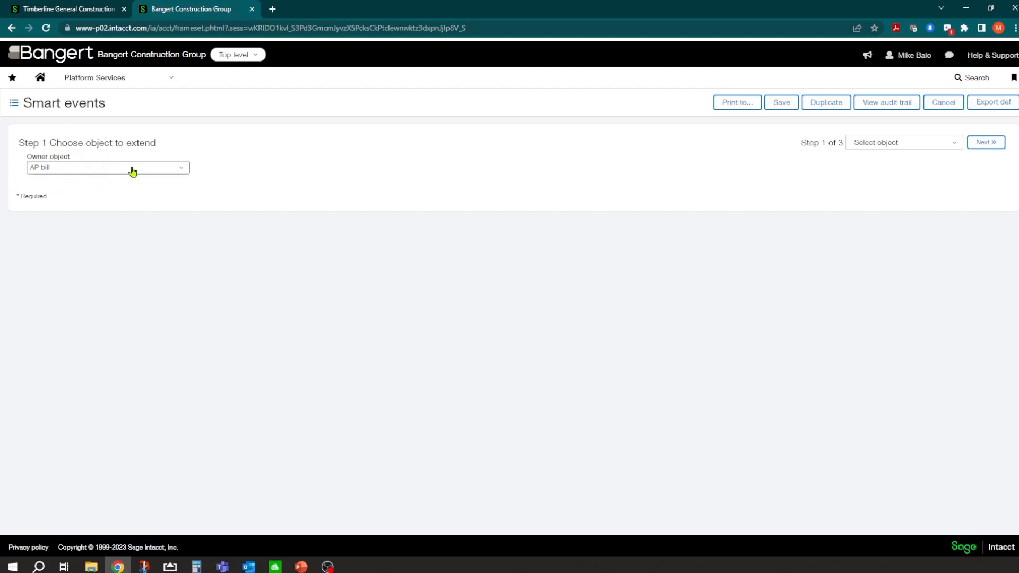
{"action": "left_click", "coordinate": [985, 143]}
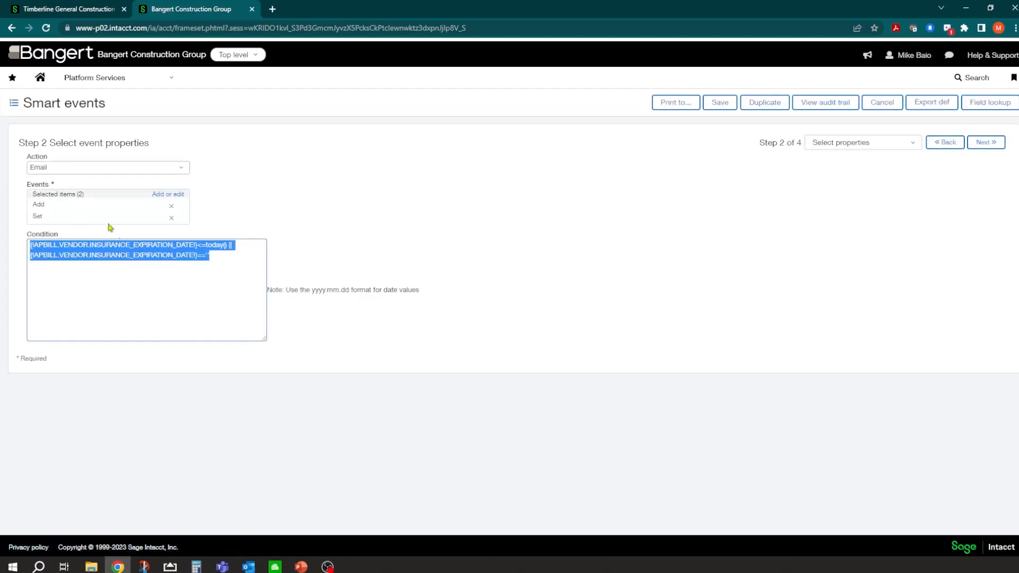
{"action": "left_click", "coordinate": [61, 244]}
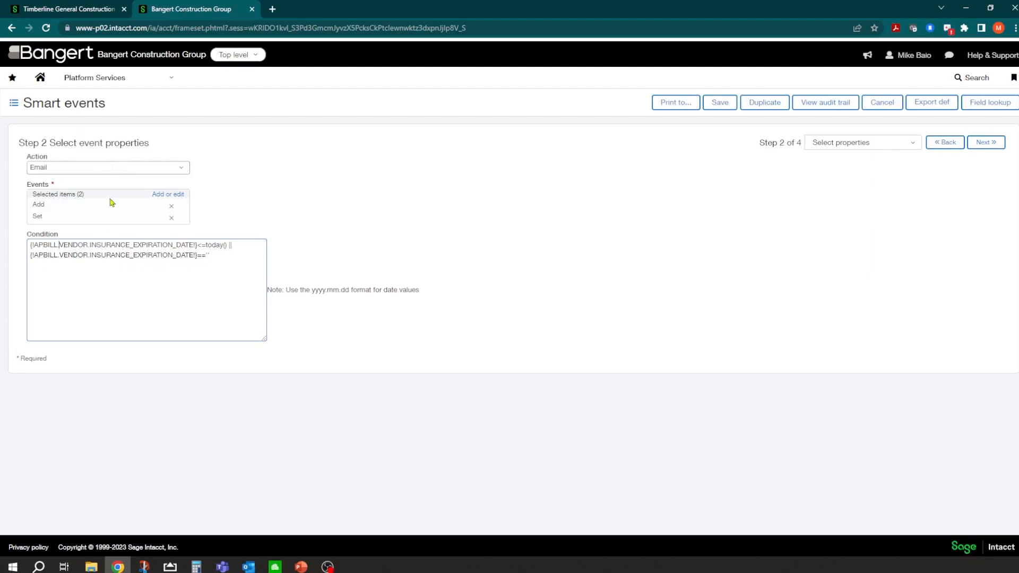
Review the VENDOR_EXPIRED_INS event's email properties, including recipient, subject and body
{"action": "left_click", "coordinate": [980, 151]}
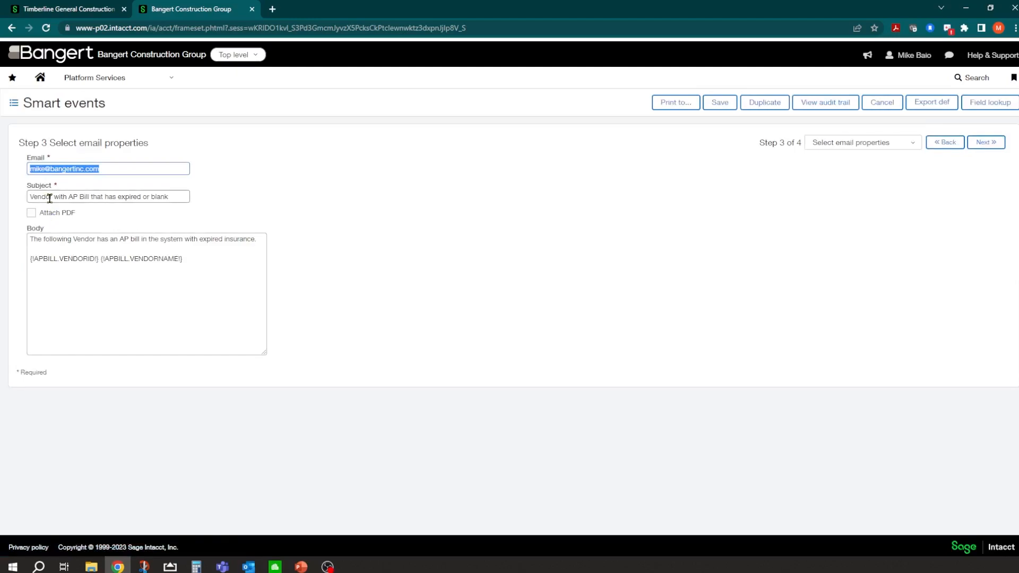
{"action": "left_click", "coordinate": [74, 198]}
{"action": "left_click", "coordinate": [103, 168]}
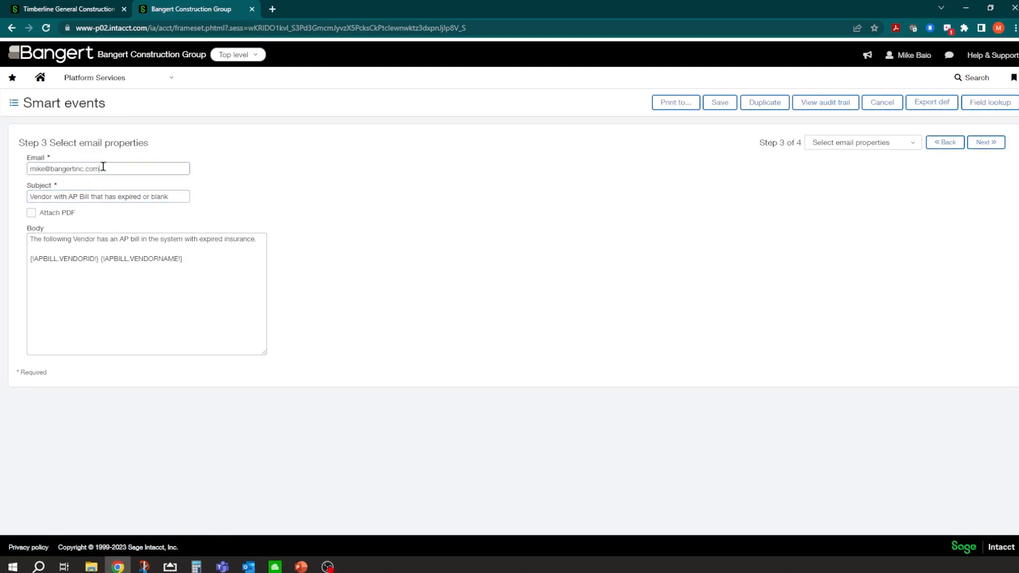
{"action": "left_click", "coordinate": [57, 258]}
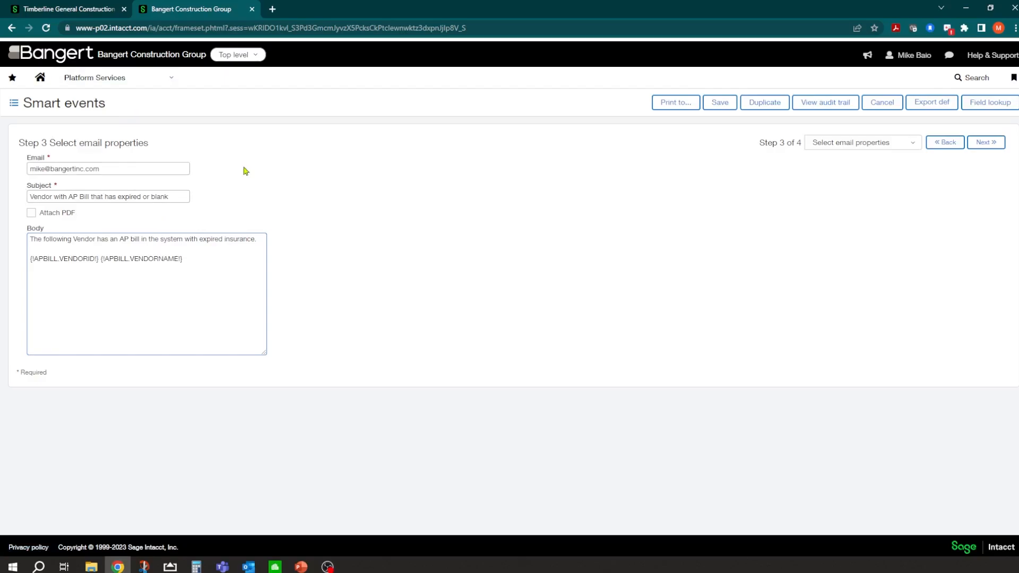
In the Timberline General Construction tab, view the Jackson Plumbing vendor's compliance info from the Purchasing vendor list
{"action": "left_click", "coordinate": [175, 80]}
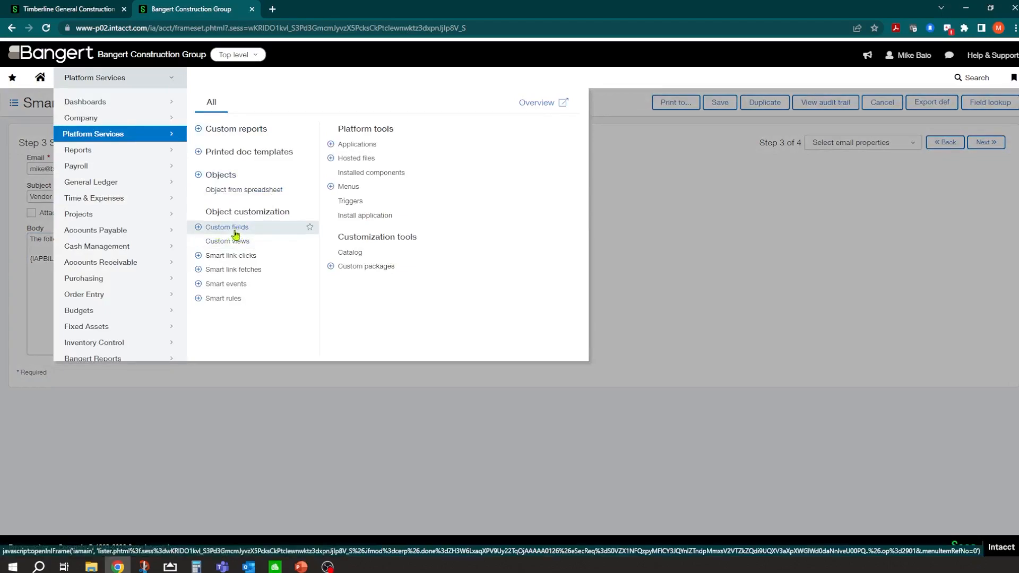
{"action": "left_click", "coordinate": [82, 10]}
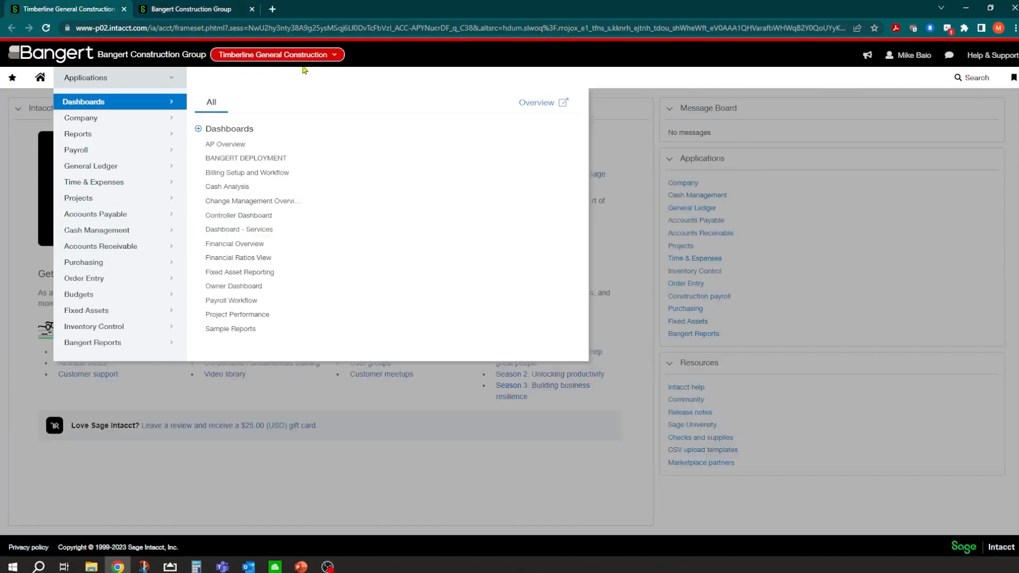
{"action": "left_click", "coordinate": [121, 268]}
{"action": "left_click", "coordinate": [218, 129]}
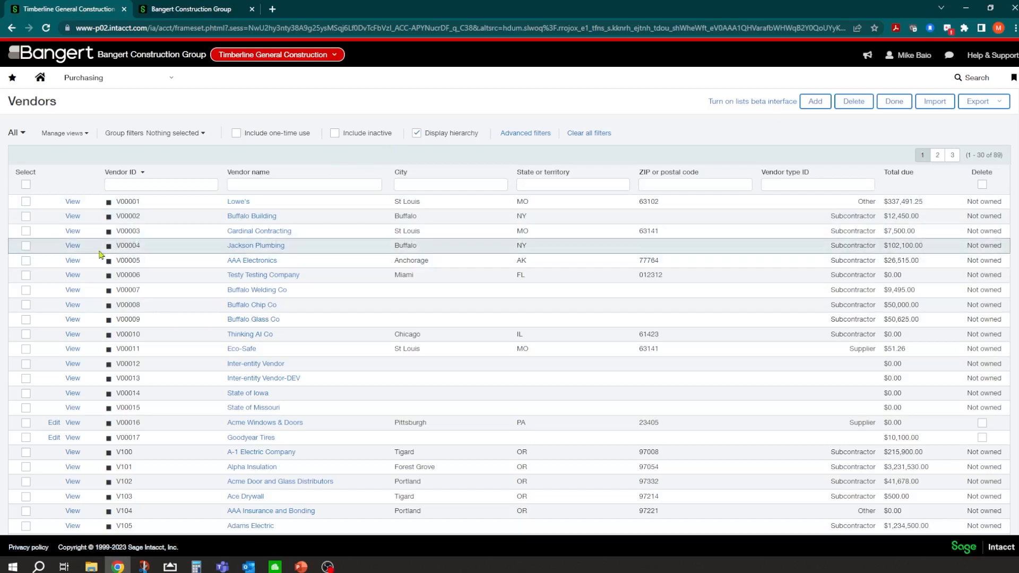
{"action": "left_click", "coordinate": [73, 246]}
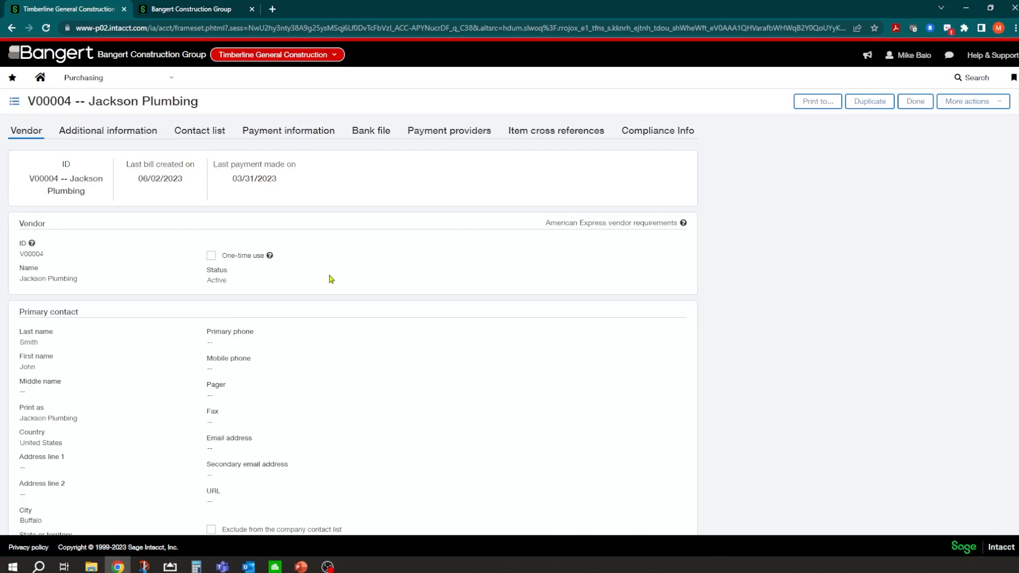
{"action": "left_click", "coordinate": [677, 132]}
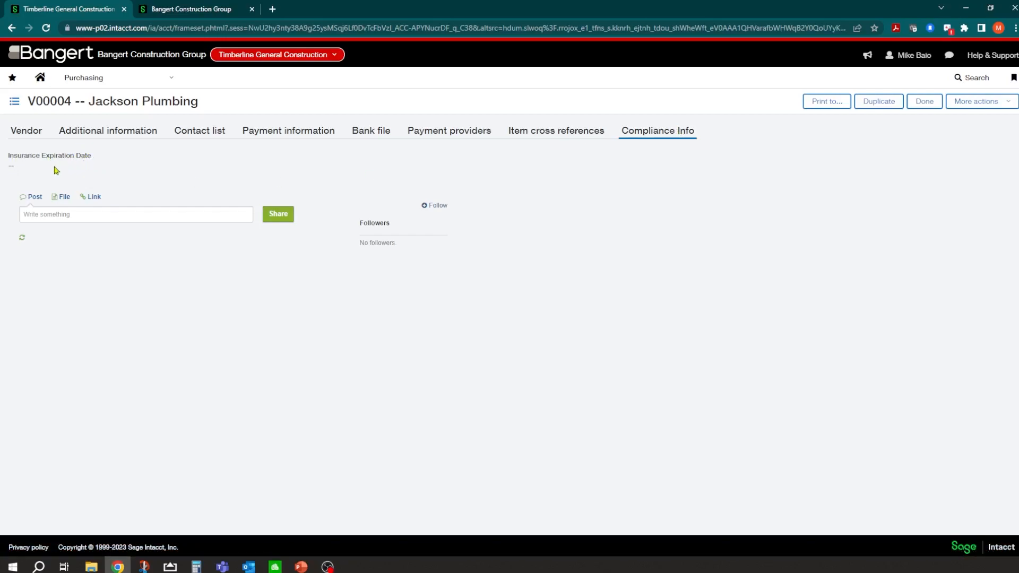
Return to the top-level tab, open the Platform Services custom fields list and search both pages for the vendor's insurance expiration date field
{"action": "left_click", "coordinate": [172, 78]}
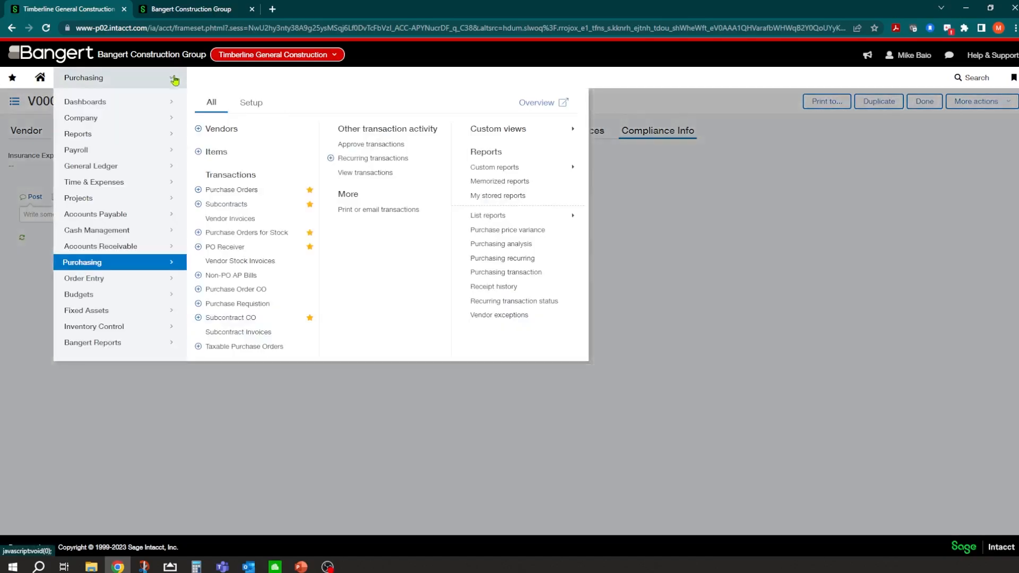
{"action": "left_click", "coordinate": [194, 11]}
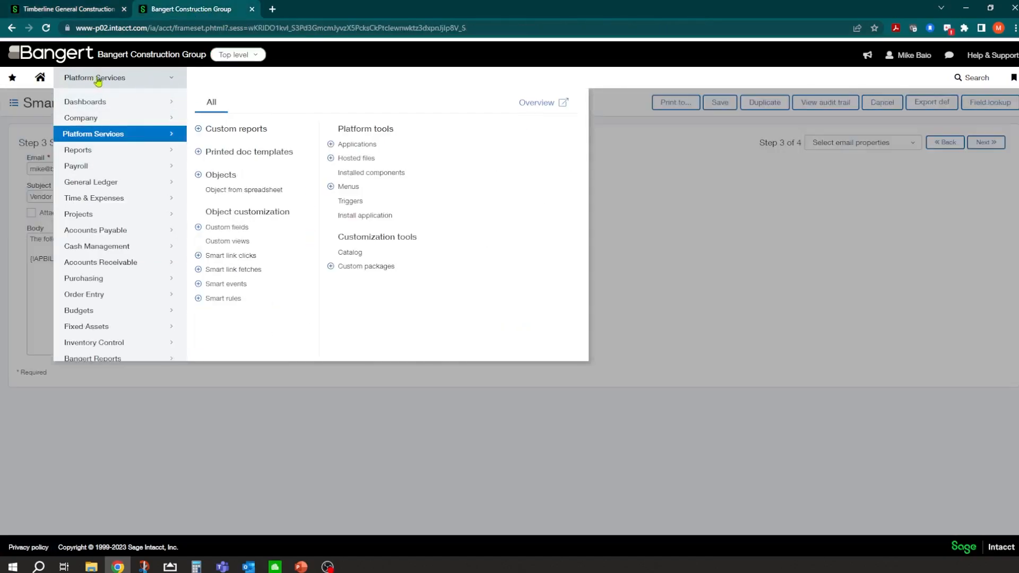
{"action": "left_click", "coordinate": [226, 229]}
{"action": "scroll", "coordinate": [161, 225], "scroll_direction": "down", "scroll_amount": 2}
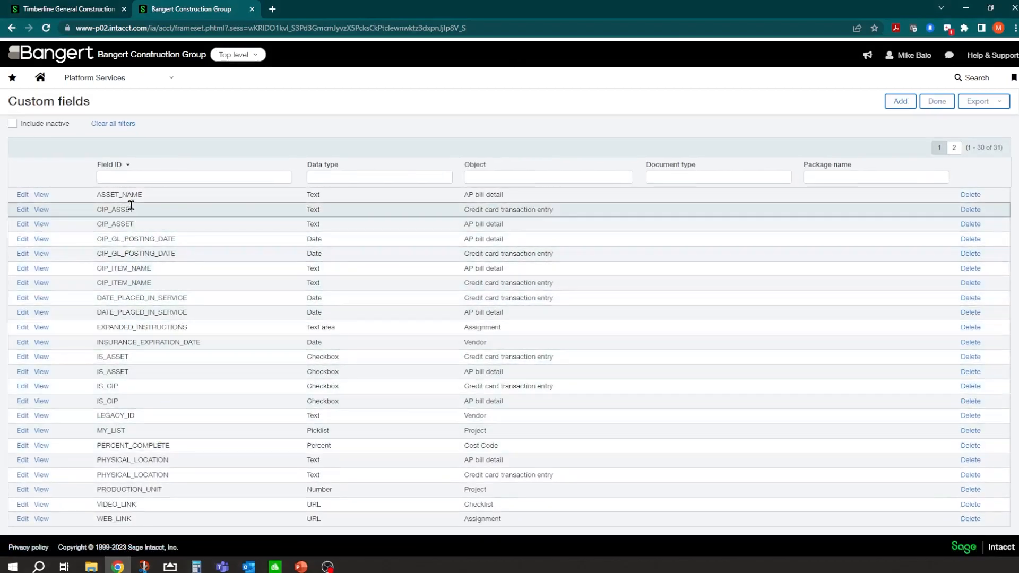
{"action": "scroll", "coordinate": [132, 210], "scroll_direction": "up", "scroll_amount": 1}
{"action": "scroll", "coordinate": [132, 218], "scroll_direction": "up", "scroll_amount": 1}
{"action": "scroll", "coordinate": [136, 324], "scroll_direction": "down", "scroll_amount": 2}
{"action": "left_click", "coordinate": [953, 148]}
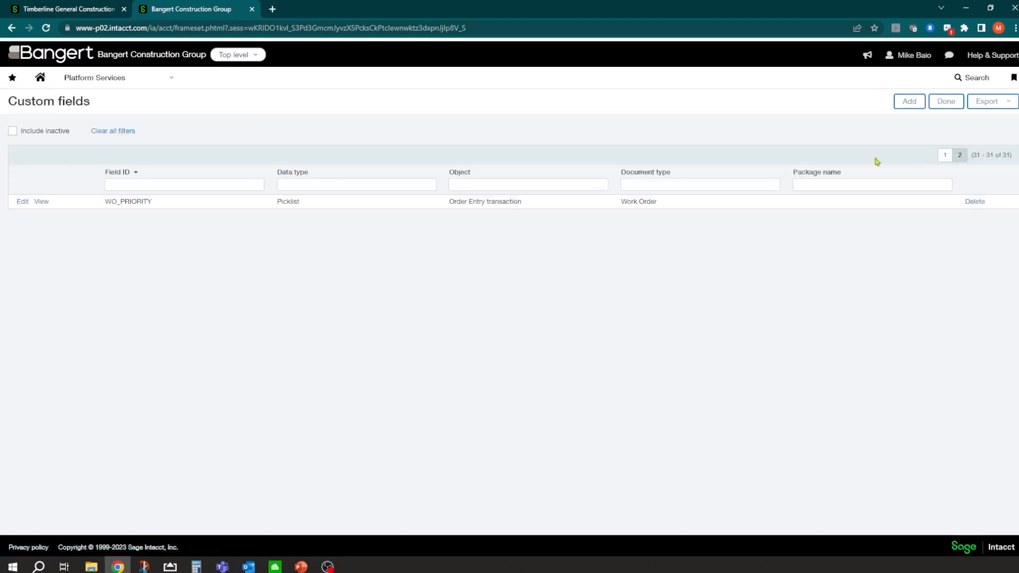
{"action": "left_click", "coordinate": [944, 155]}
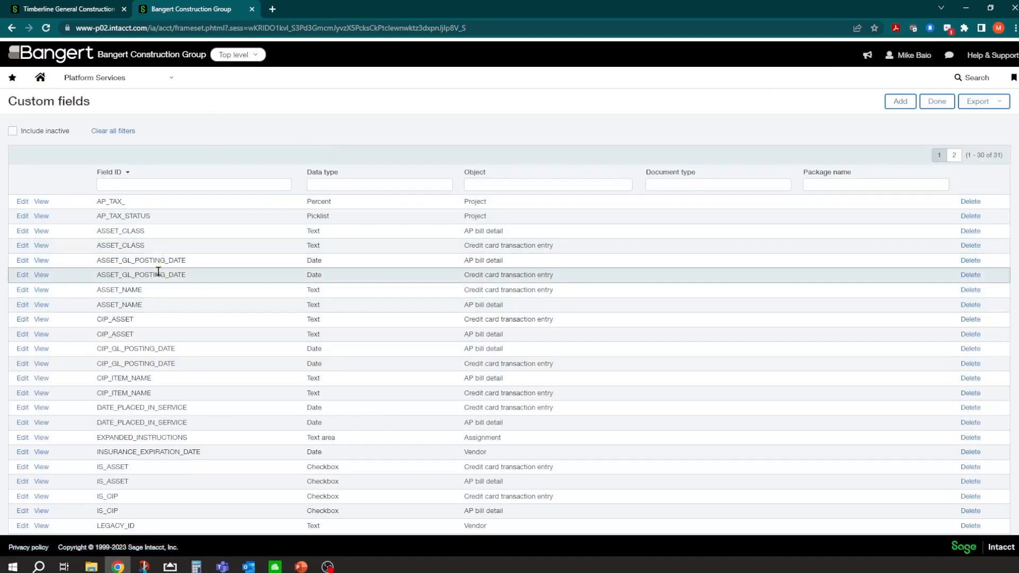
{"action": "scroll", "coordinate": [190, 272], "scroll_direction": "down", "scroll_amount": 3}
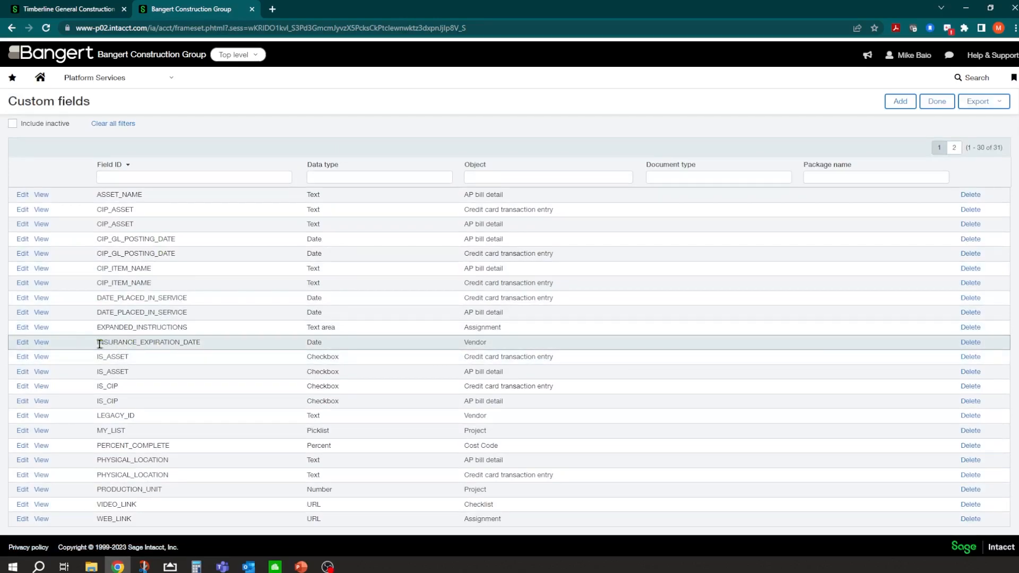
Start a new custom field that extends the Vendor object, using the Checkbox data type
{"action": "left_click", "coordinate": [901, 102]}
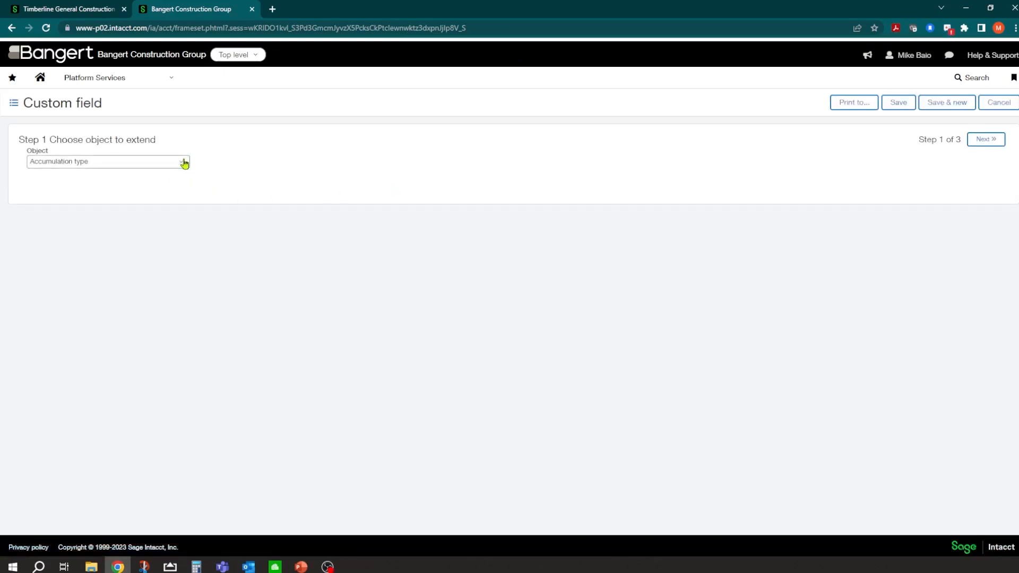
{"action": "left_click", "coordinate": [185, 162]}
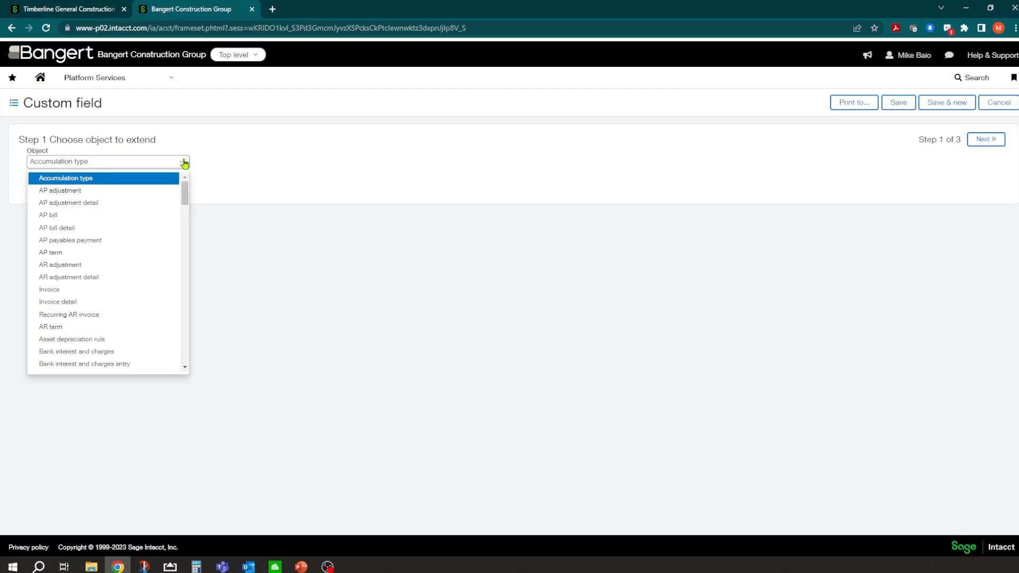
{"action": "key", "text": "v"}
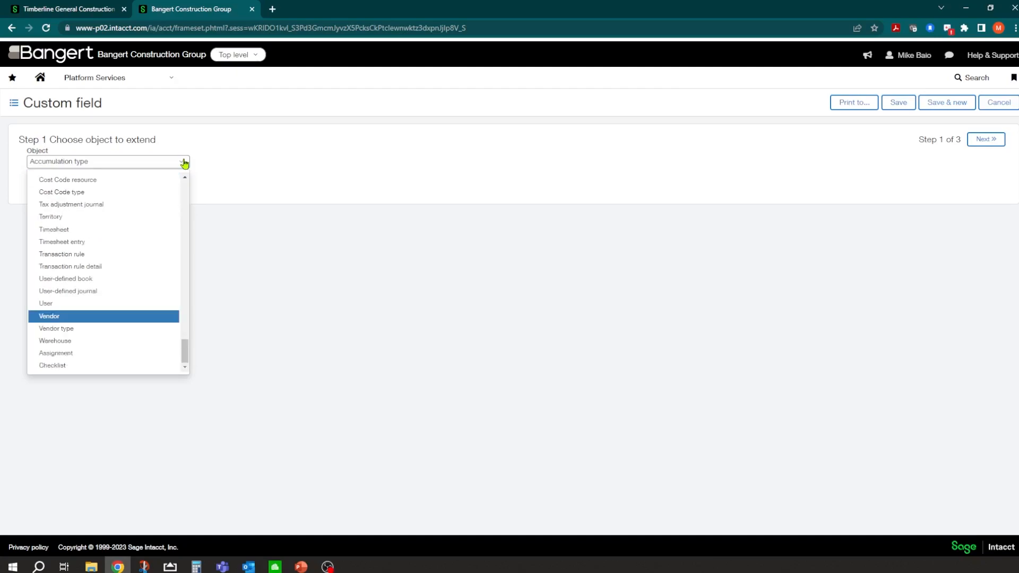
{"action": "left_click", "coordinate": [54, 318]}
{"action": "left_click", "coordinate": [996, 142]}
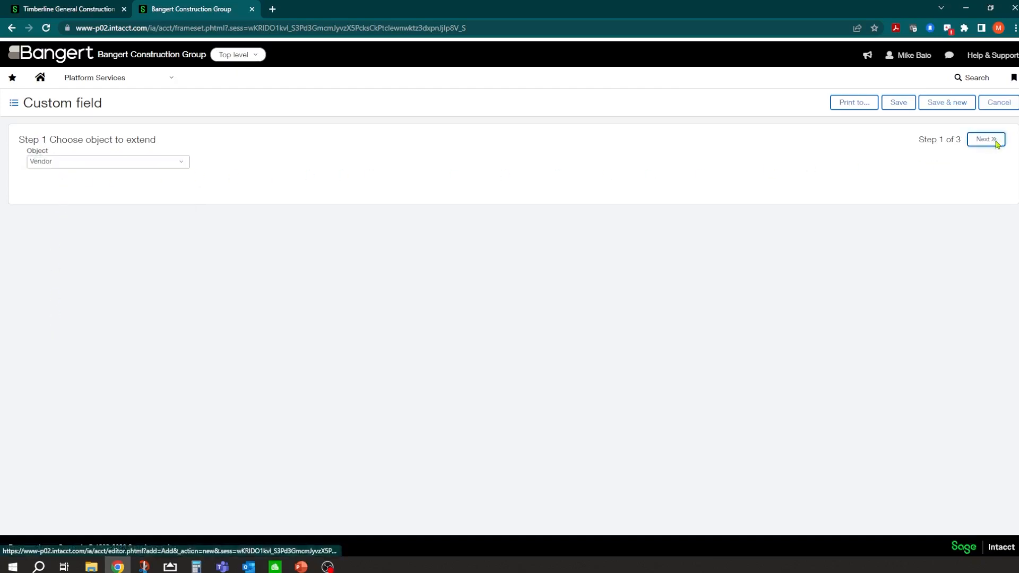
{"action": "left_click", "coordinate": [184, 169]}
{"action": "left_click", "coordinate": [185, 170]}
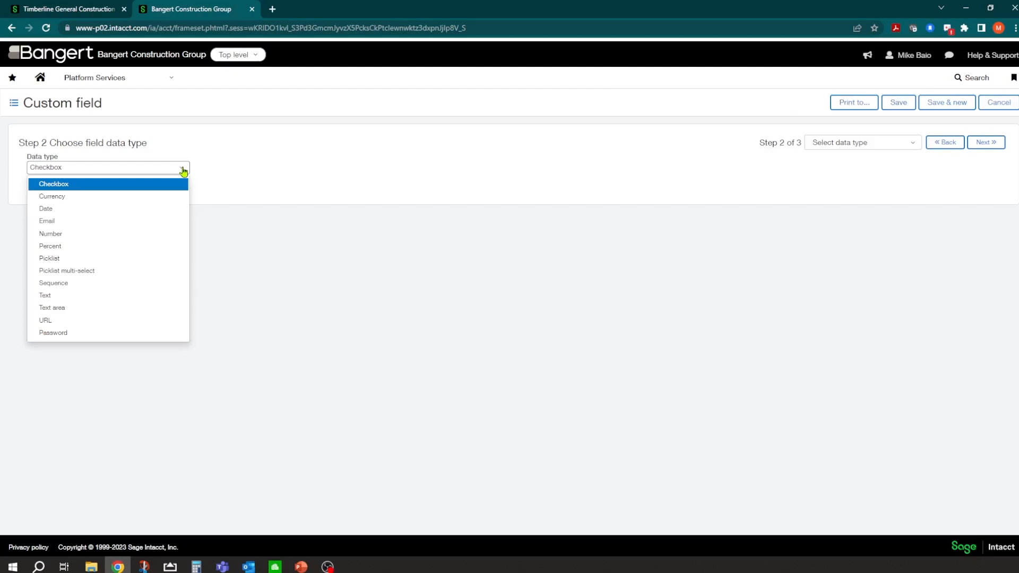
{"action": "left_click", "coordinate": [66, 186]}
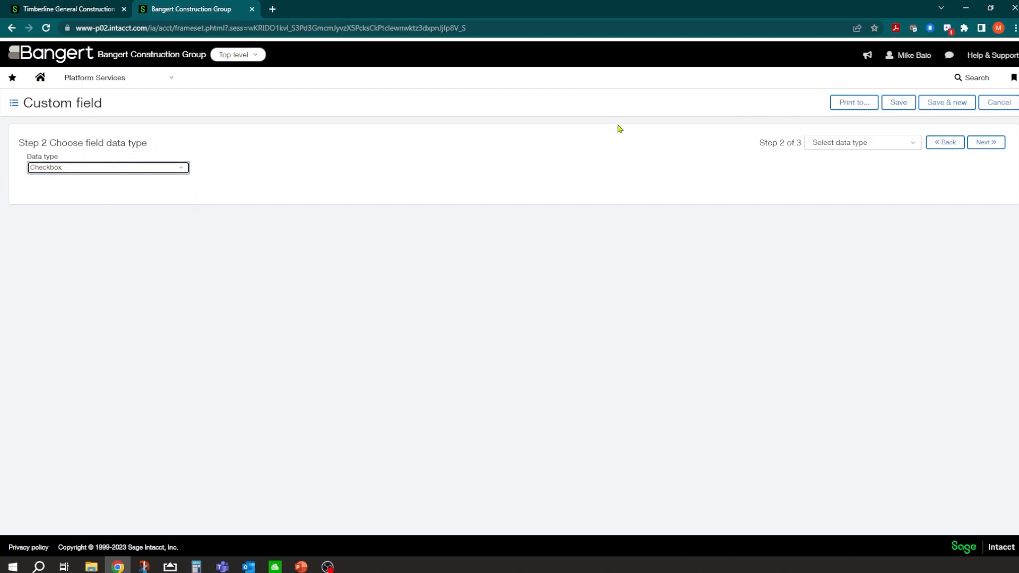
Label the checkbox field "Received All Documentation?", leave it unchecked by default, and enter RECEIVED_ALL_DOCUMENTATION as the field ID
{"action": "left_click", "coordinate": [986, 145]}
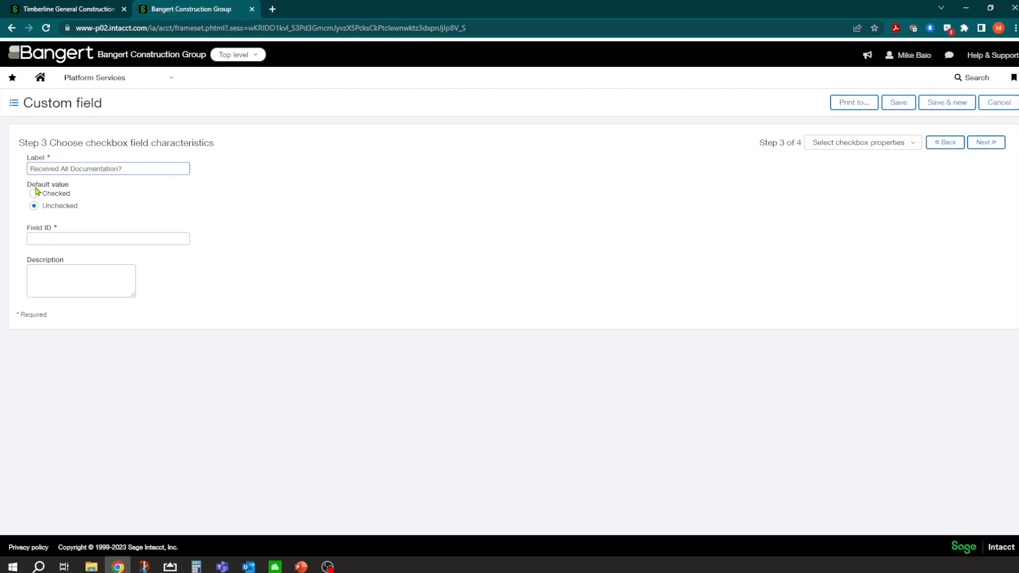
{"action": "left_click", "coordinate": [68, 241]}
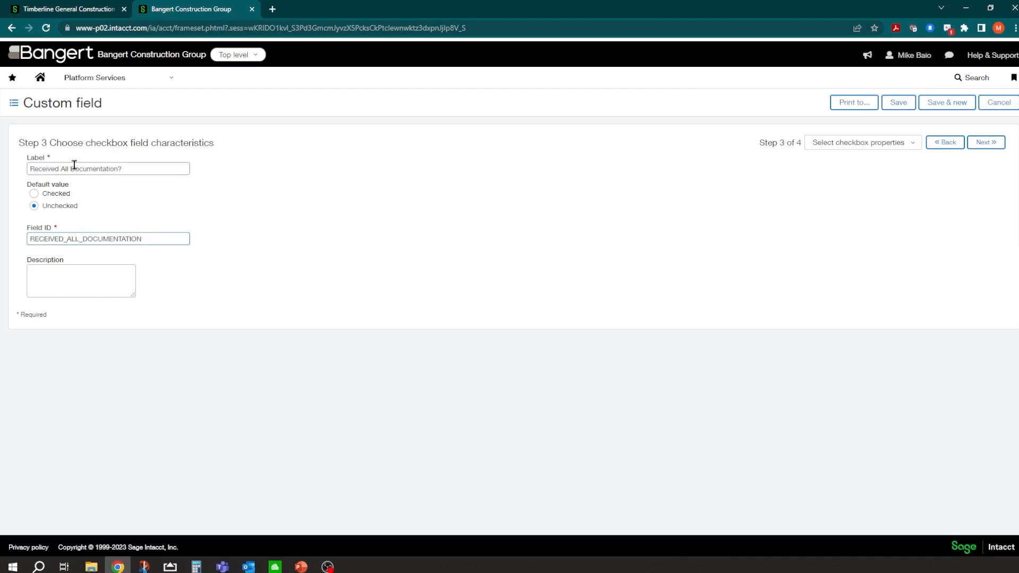
{"action": "left_click", "coordinate": [986, 142]}
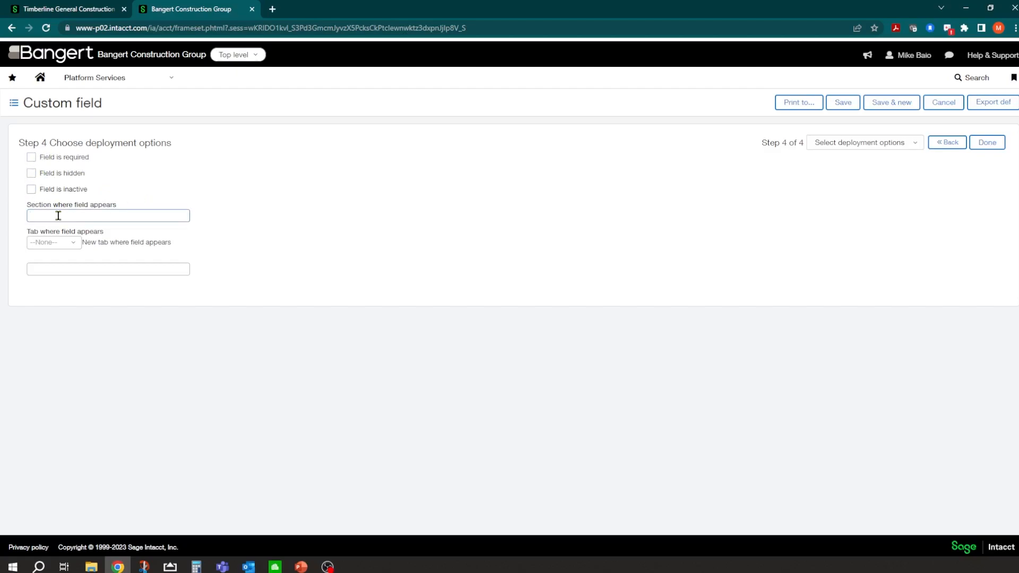
In the Timberline General Construction tab, examine the Jackson Plumbing vendor's sections through Compliance Info, then return to the custom field setup
{"action": "left_click", "coordinate": [59, 5]}
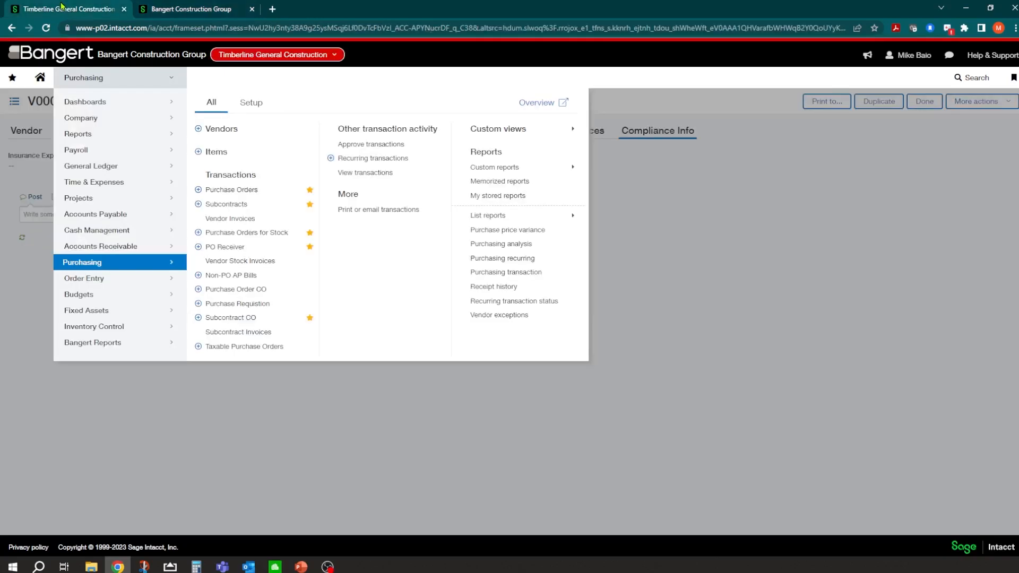
{"action": "left_click", "coordinate": [215, 130]}
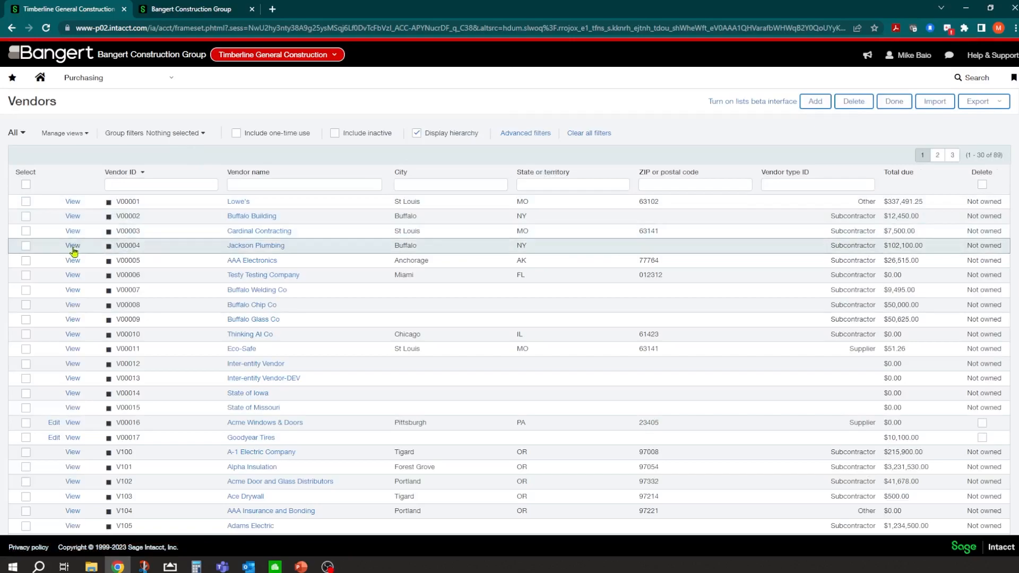
{"action": "left_click", "coordinate": [74, 247]}
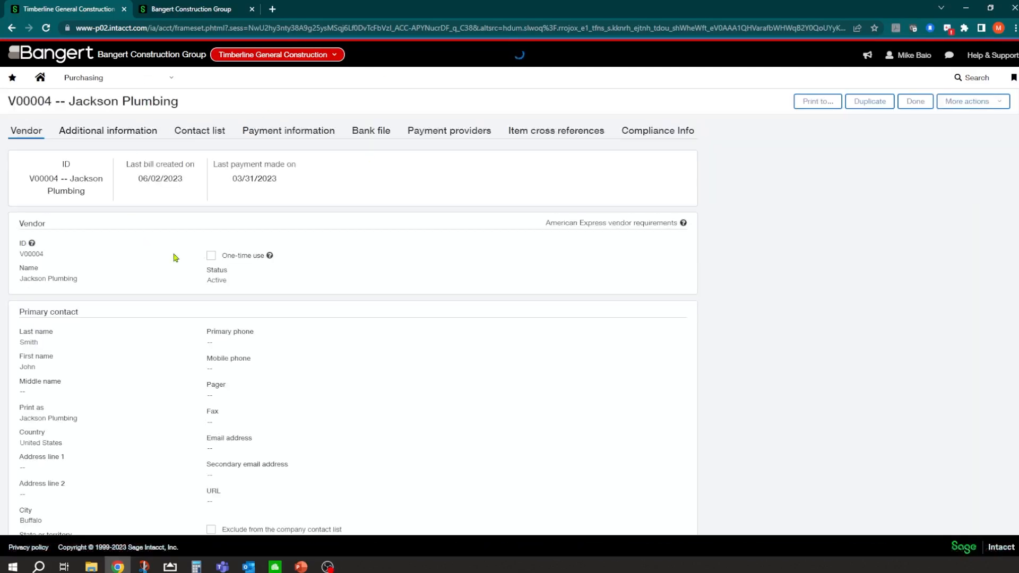
{"action": "left_click", "coordinate": [112, 139]}
{"action": "left_click", "coordinate": [182, 140]}
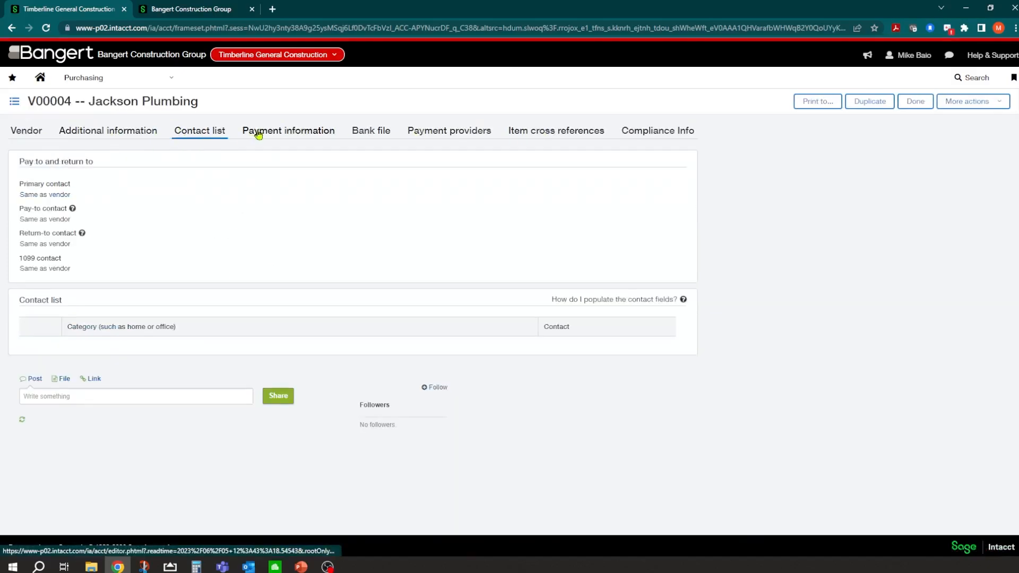
{"action": "left_click", "coordinate": [253, 134]}
{"action": "left_click", "coordinate": [40, 136]}
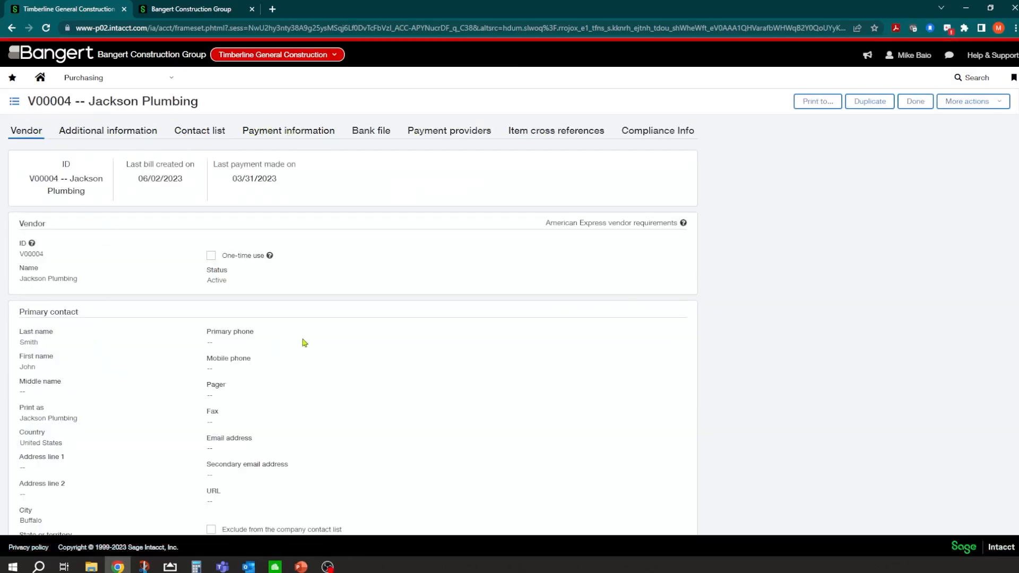
{"action": "left_click", "coordinate": [639, 134]}
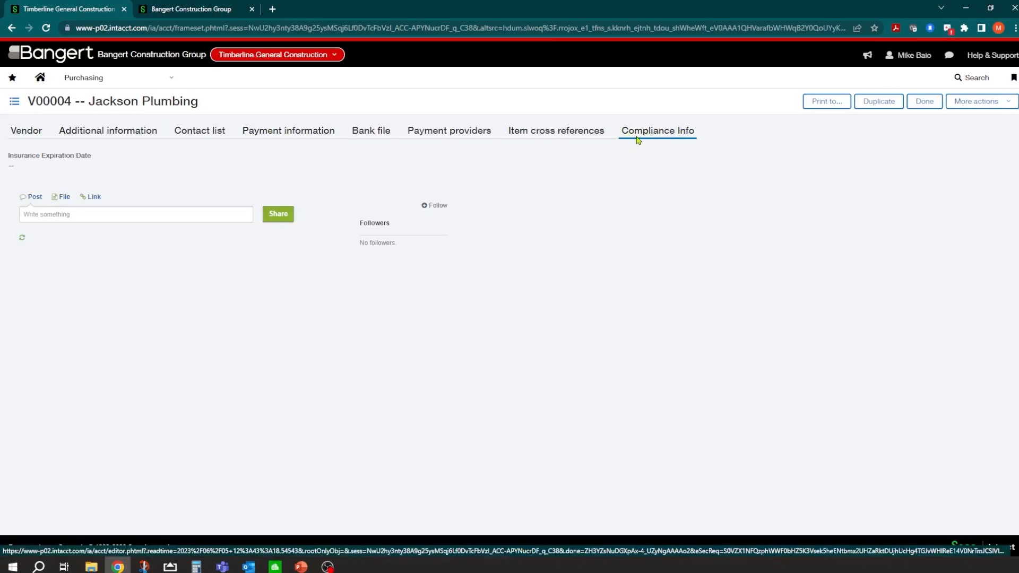
{"action": "left_click", "coordinate": [189, 8]}
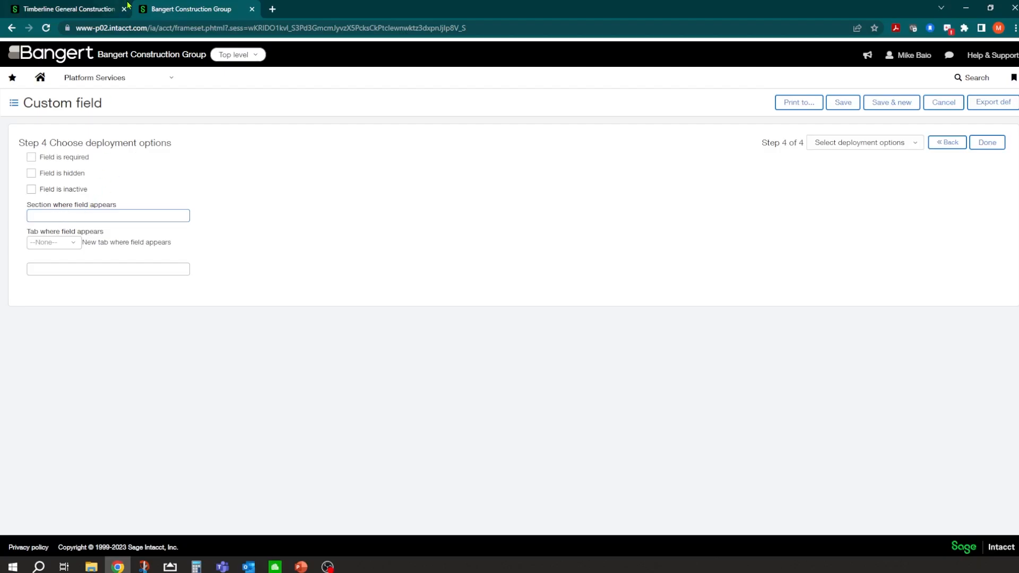
Try copying the Compliance Info name from the Jackson Plumbing record into the custom field's section setting, then clear that setting
{"action": "left_click", "coordinate": [69, 9]}
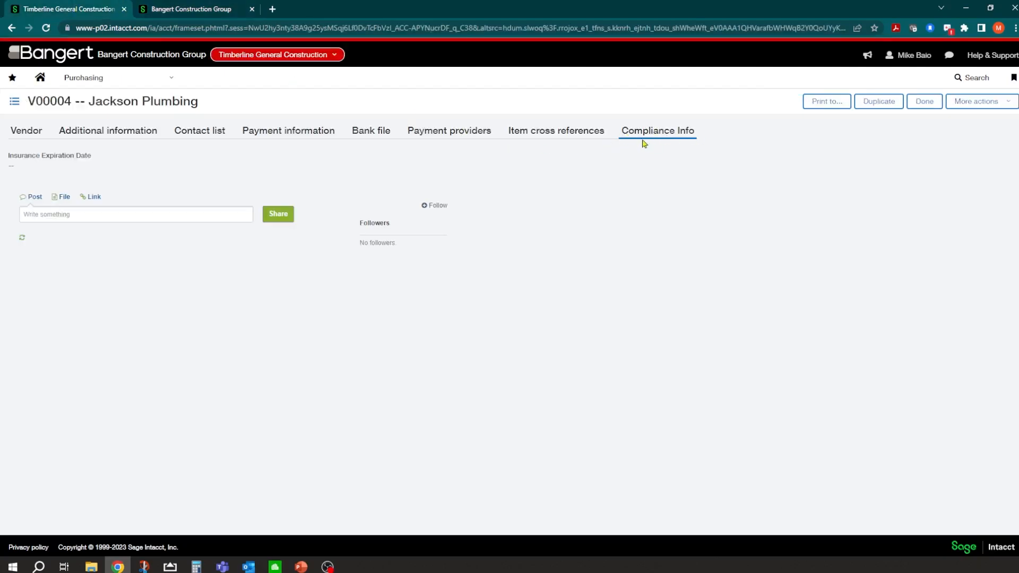
{"action": "left_click_drag", "start_coordinate": [699, 137], "coordinate": [621, 133]}
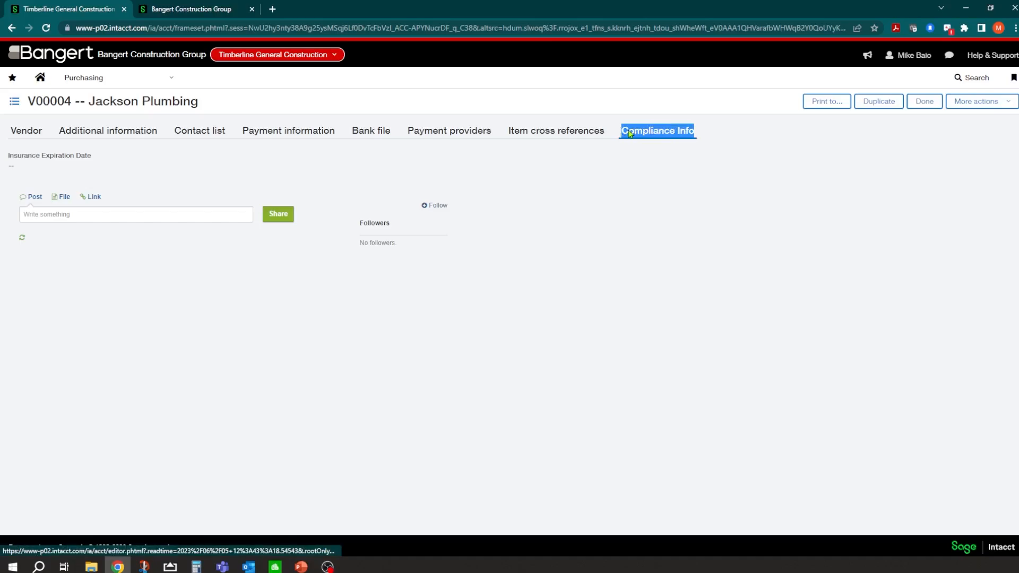
{"action": "right_click", "coordinate": [629, 130]}
{"action": "left_click", "coordinate": [661, 211]}
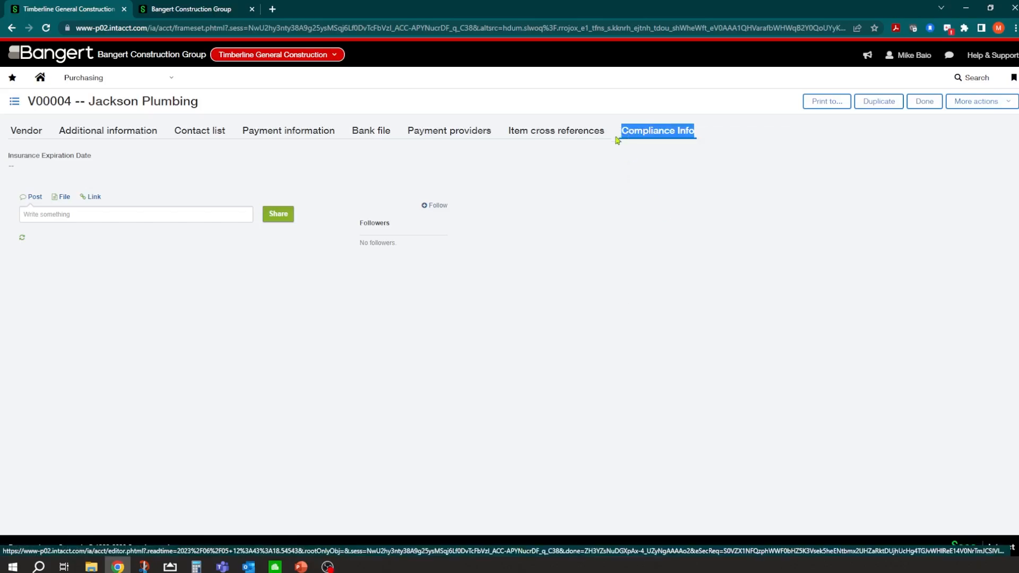
{"action": "left_click", "coordinate": [202, 5]}
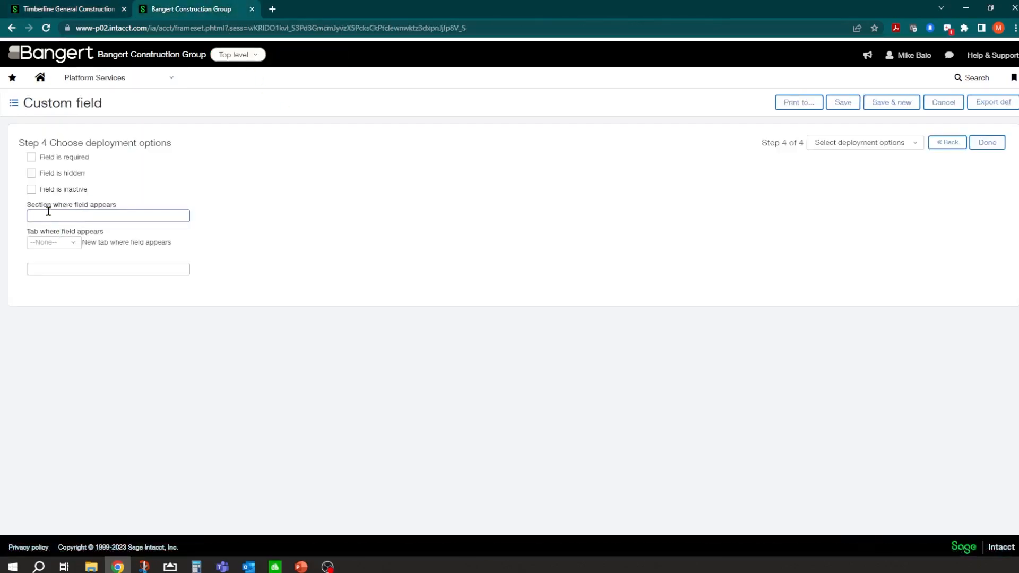
{"action": "key", "text": "ctrl+v"}
{"action": "key", "text": "BackSpace"}
{"action": "key", "text": "BackSpace"}
{"action": "key", "text": "BackSpace"}
{"action": "key", "text": "BackSpace"}
{"action": "key", "text": "BackSpace"}
{"action": "key", "text": "BackSpace"}
{"action": "key", "text": "BackSpace"}
{"action": "key", "text": "BackSpace"}
{"action": "key", "text": "BackSpace"}
{"action": "key", "text": "BackSpace"}
{"action": "key", "text": "BackSpace"}
{"action": "key", "text": "BackSpace"}
{"action": "key", "text": "BackSpace"}
{"action": "key", "text": "BackSpace"}
Place the new field on the existing Compliance Info tab with no section specified, and finish creating it
{"action": "left_click", "coordinate": [76, 244]}
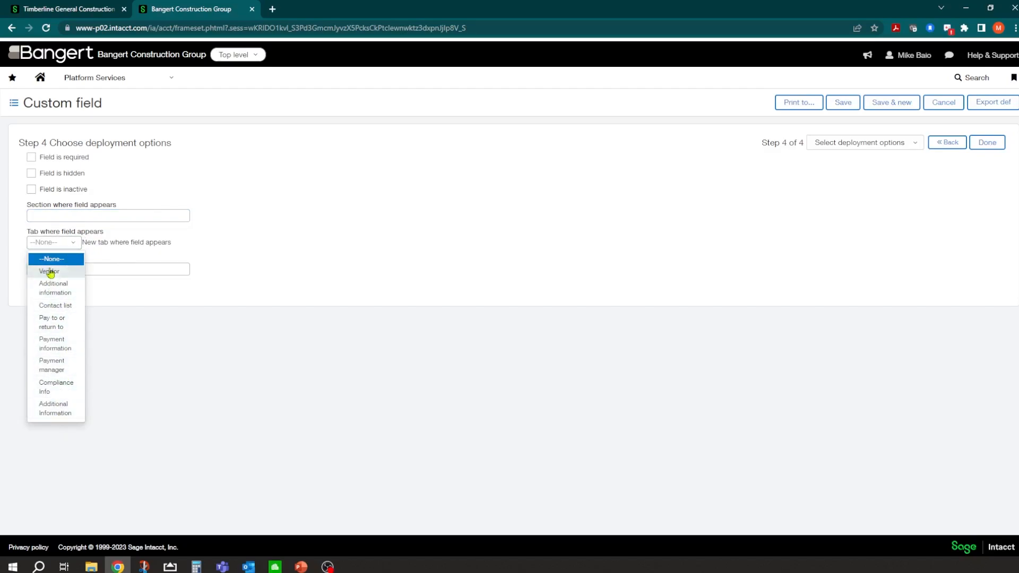
{"action": "left_click", "coordinate": [52, 386]}
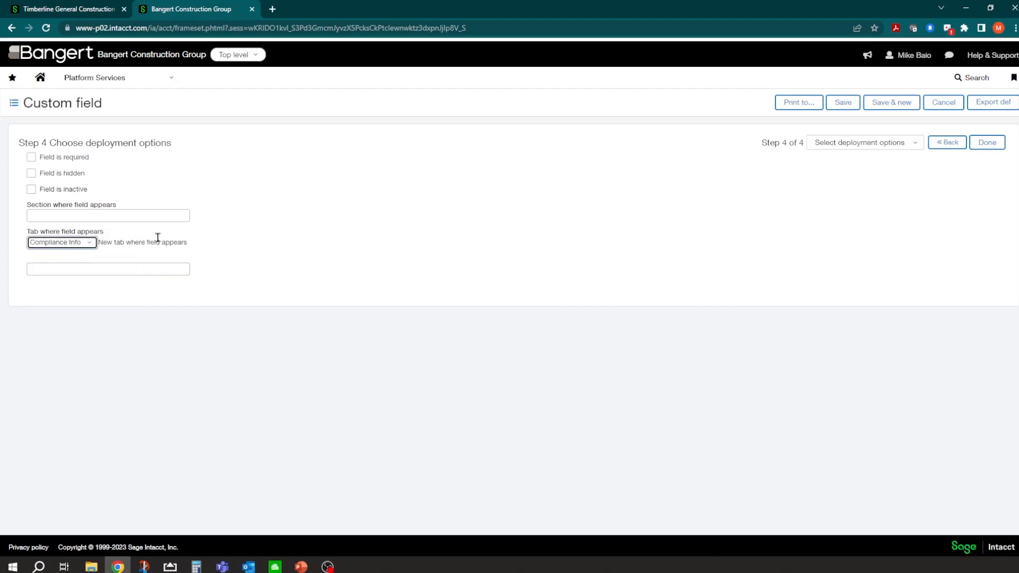
{"action": "left_click", "coordinate": [168, 215]}
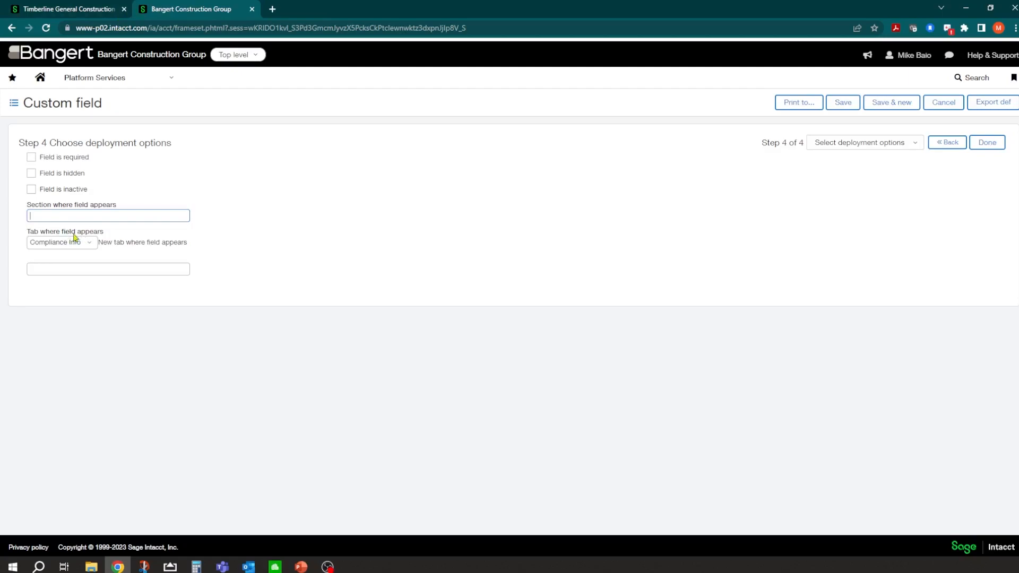
{"action": "left_click", "coordinate": [992, 143]}
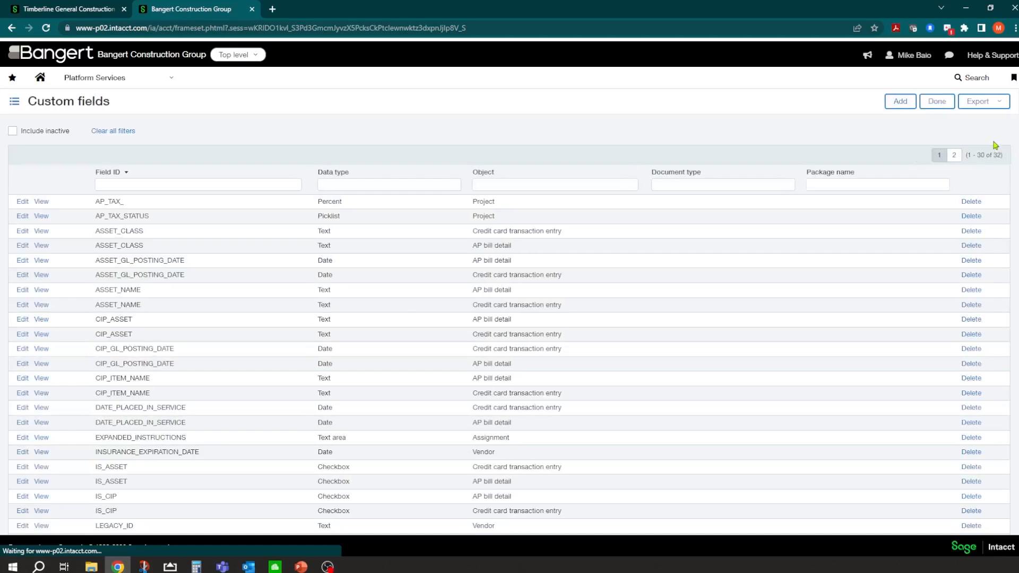
Open the Jackson Plumbing vendor for editing from the top-level Purchasing vendor list and show its compliance info
{"action": "left_click", "coordinate": [91, 12]}
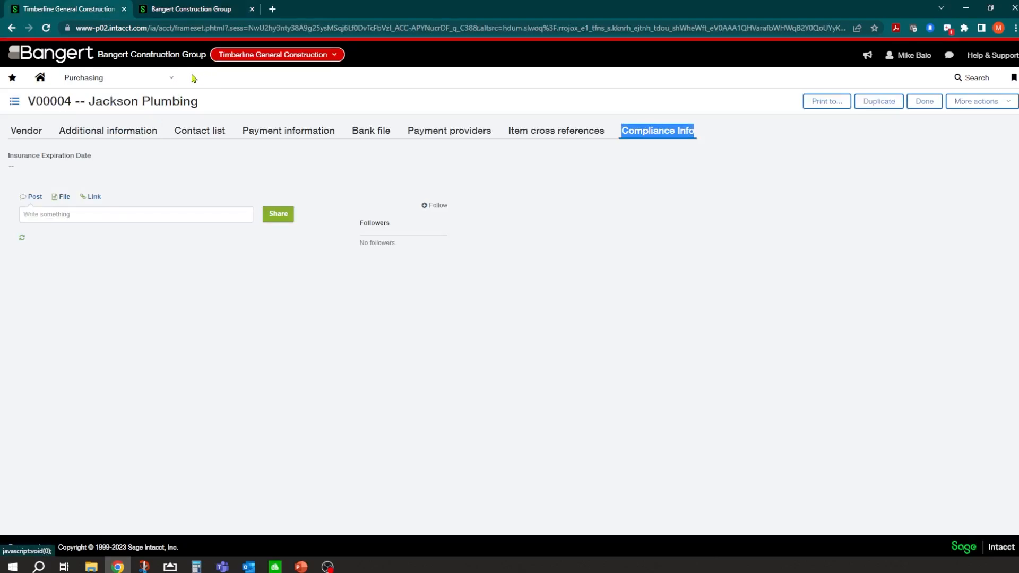
{"action": "left_click", "coordinate": [206, 6]}
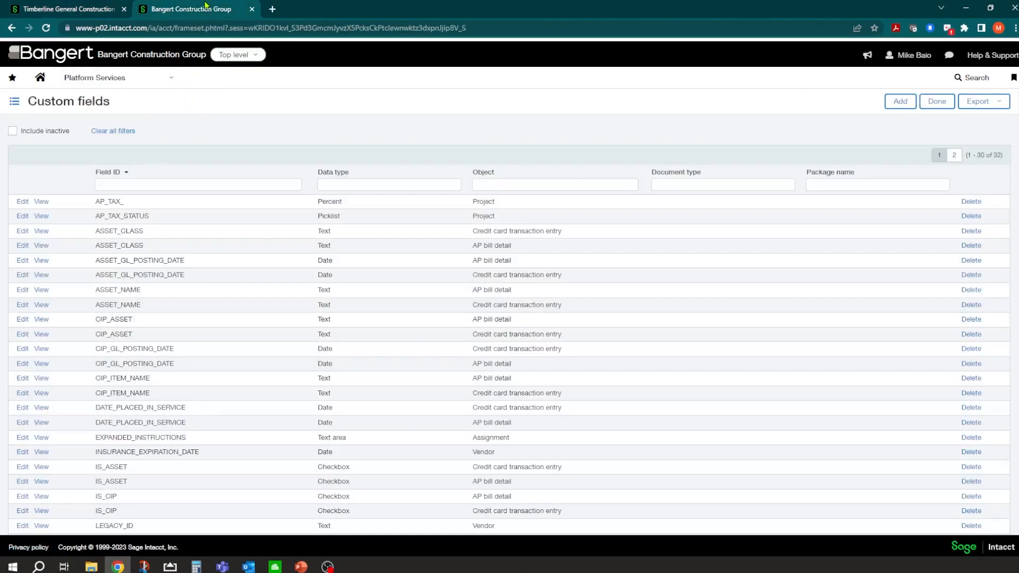
{"action": "left_click", "coordinate": [137, 79]}
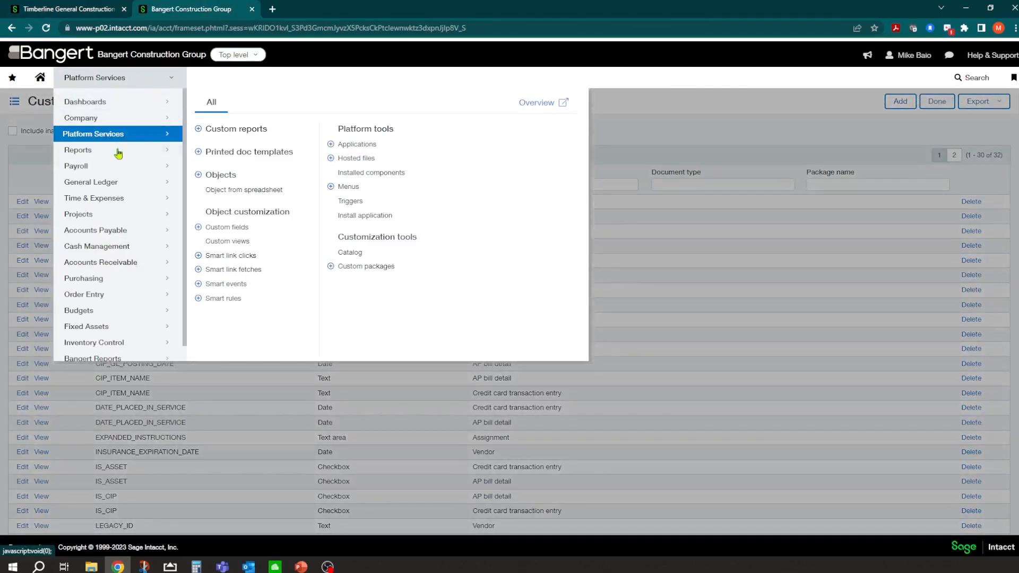
{"action": "left_click", "coordinate": [102, 282]}
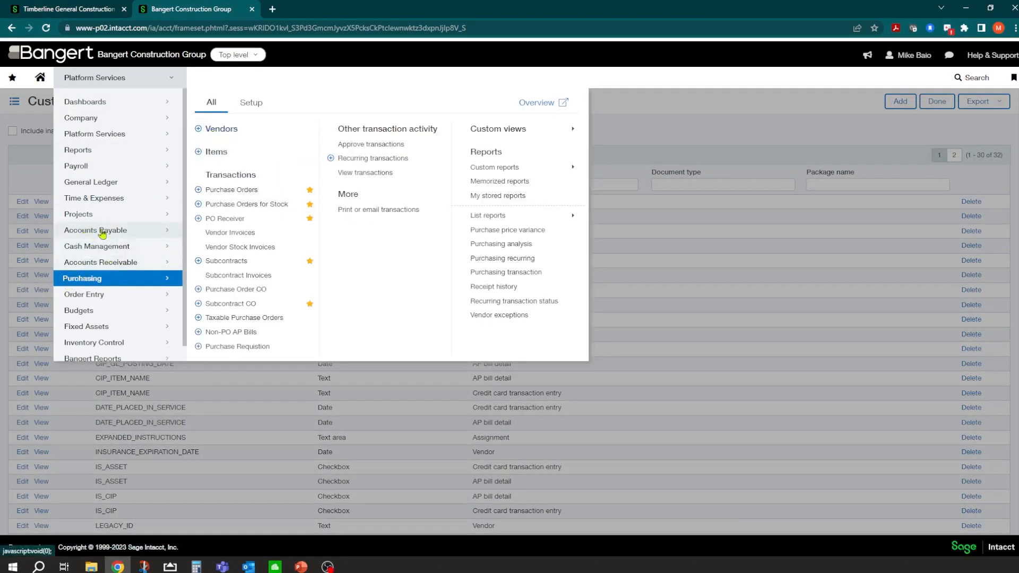
{"action": "left_click", "coordinate": [220, 130]}
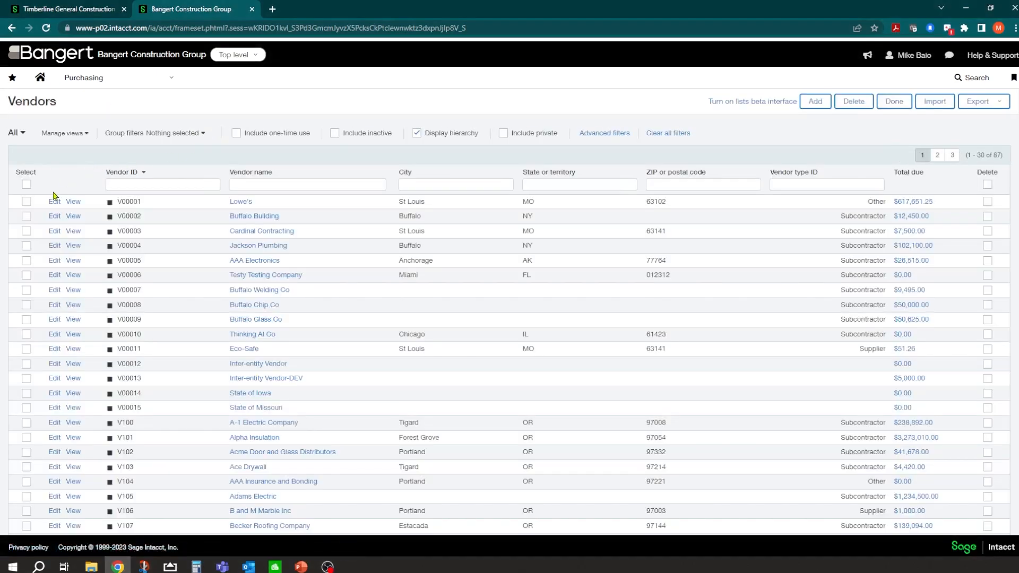
{"action": "left_click", "coordinate": [55, 247]}
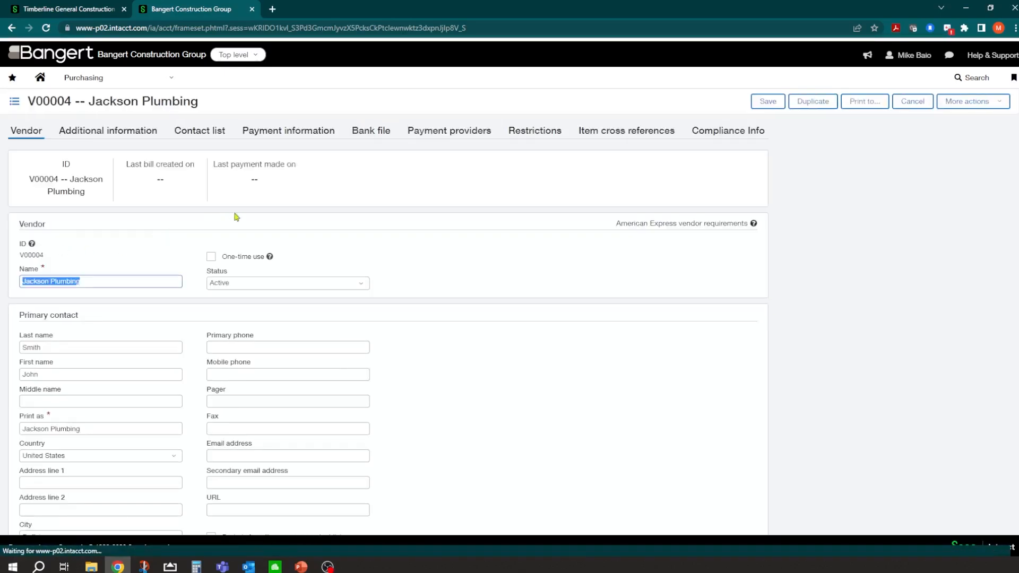
{"action": "left_click", "coordinate": [713, 137]}
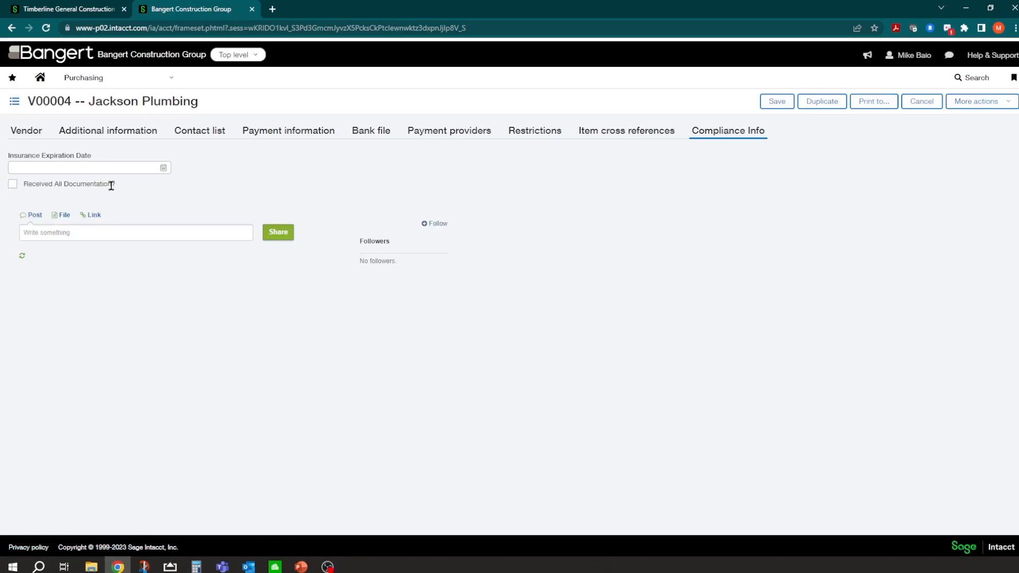
Set Jackson Plumbing's insurance expiration date to 06/04/2023, mark all documentation as received, and save the vendor
{"action": "left_click", "coordinate": [23, 167]}
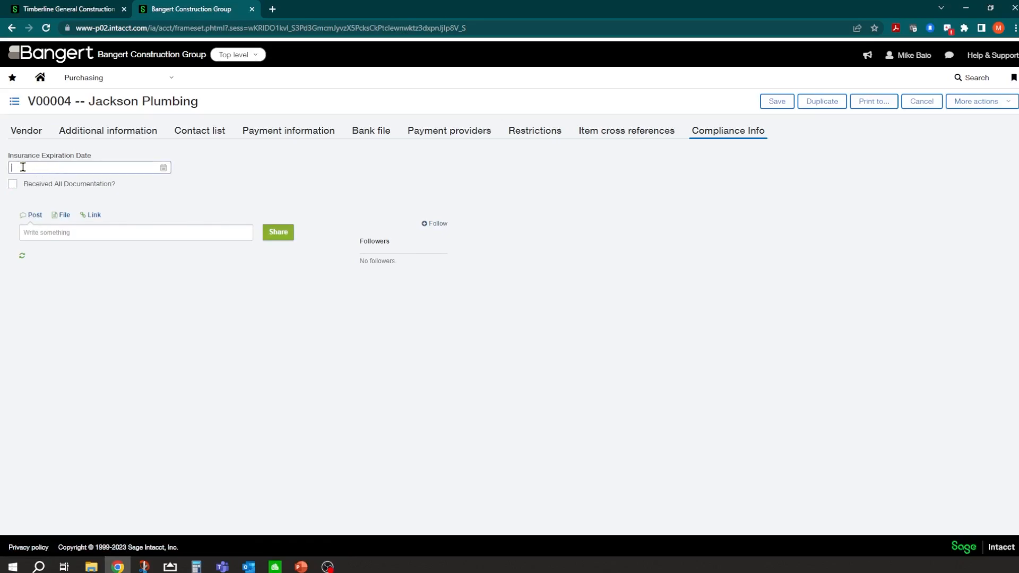
{"action": "left_click", "coordinate": [162, 169]}
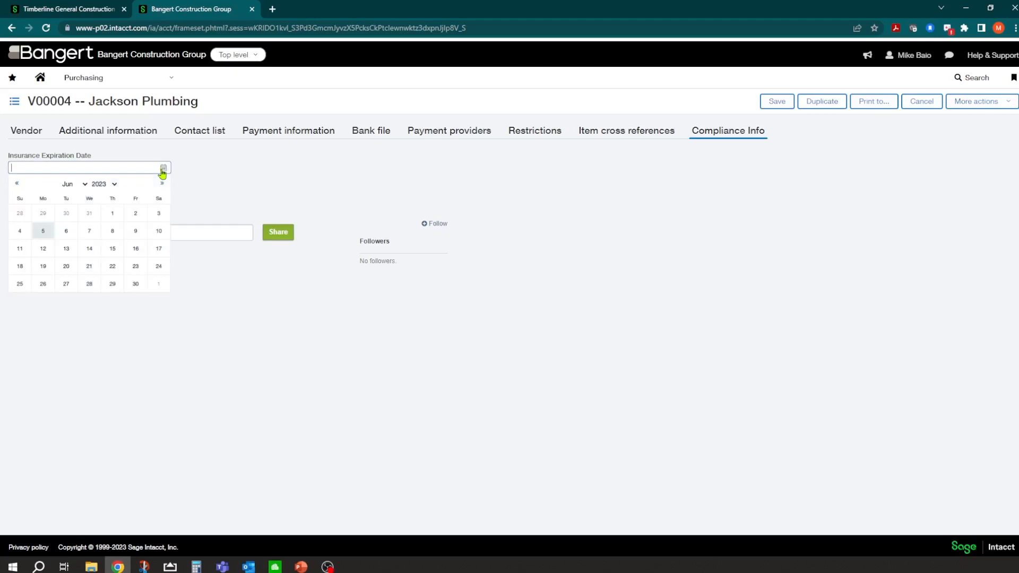
{"action": "left_click", "coordinate": [22, 235]}
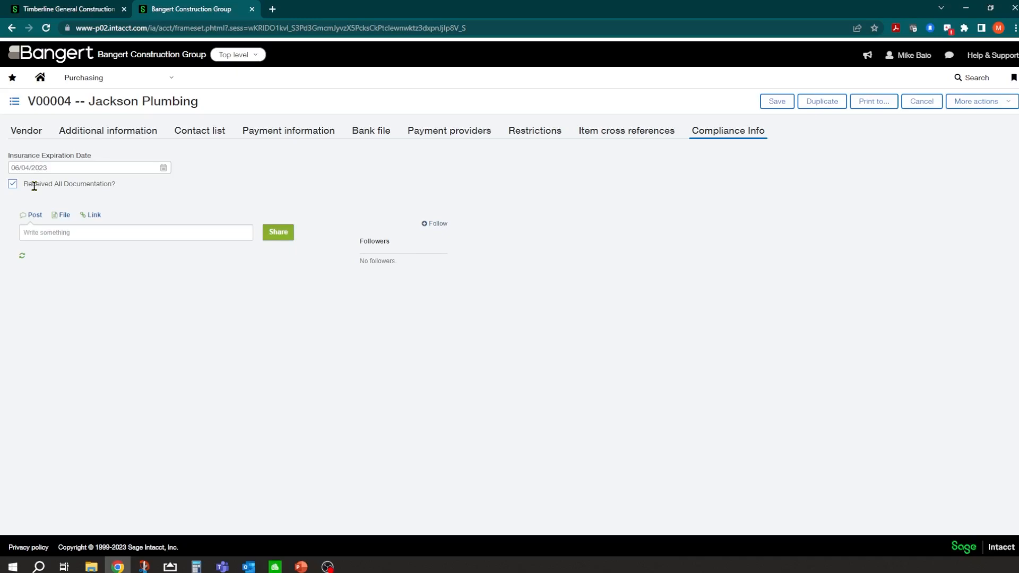
{"action": "left_click", "coordinate": [784, 104]}
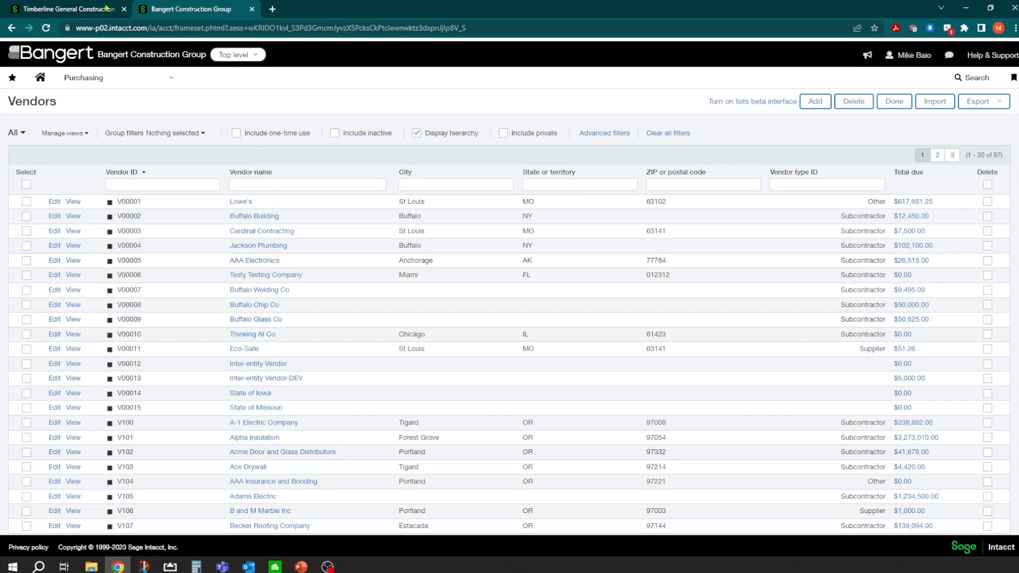
Switch to the Timberline General Construction session and open the Purchasing subcontracts list
{"action": "left_click", "coordinate": [79, 9]}
{"action": "left_click", "coordinate": [171, 7]}
{"action": "left_click", "coordinate": [79, 7]}
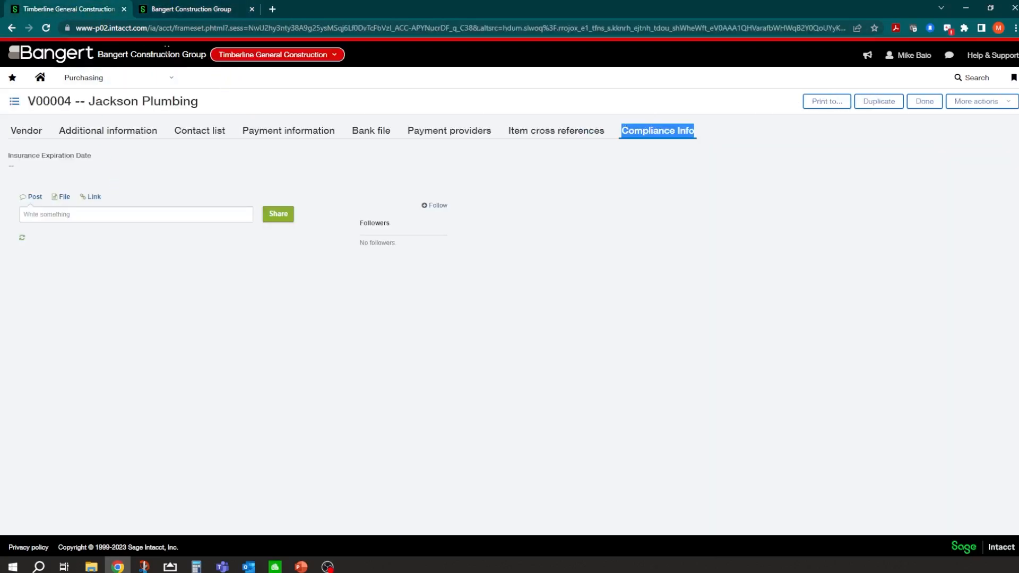
{"action": "left_click", "coordinate": [137, 83]}
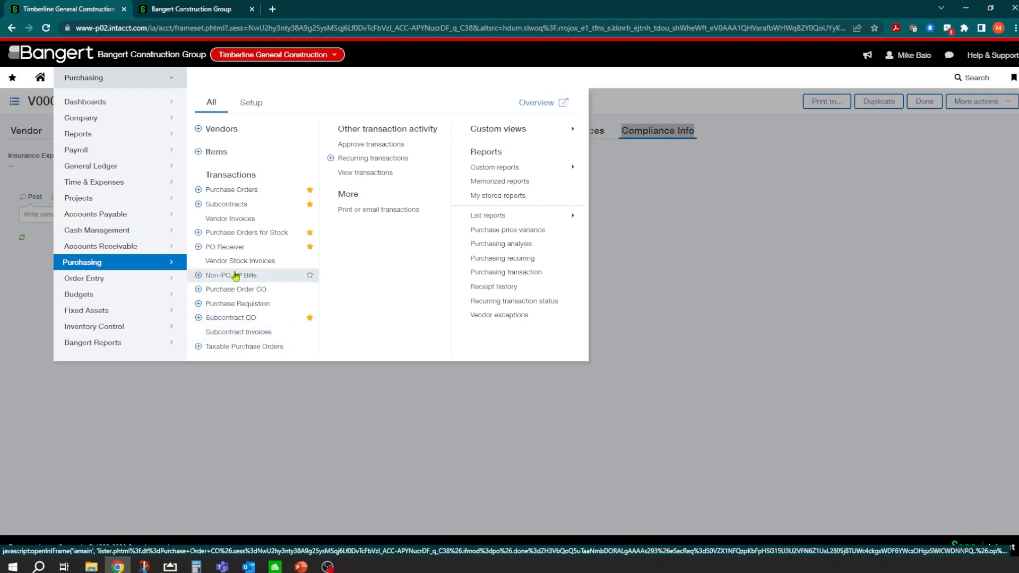
{"action": "left_click", "coordinate": [226, 204]}
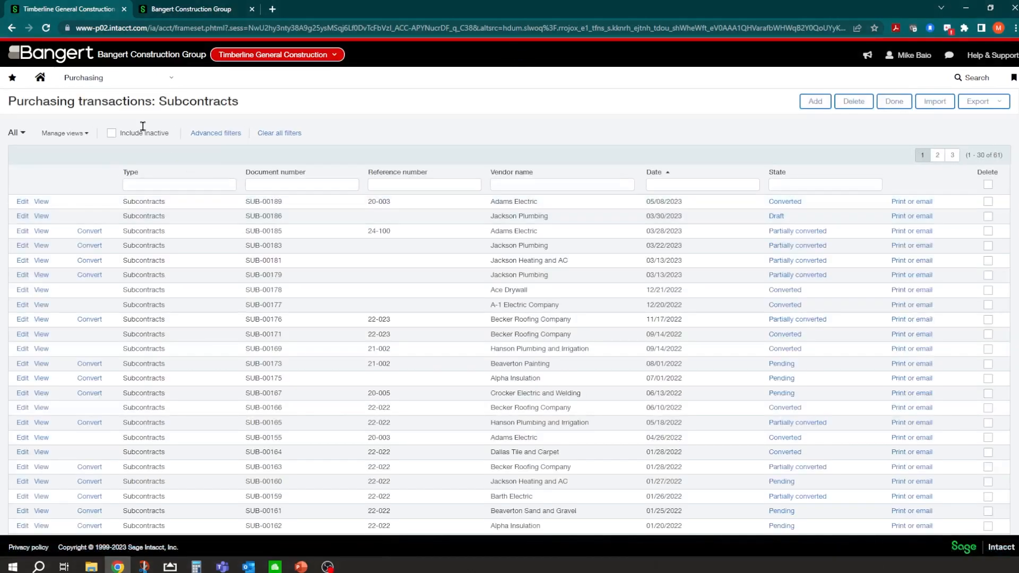
{"action": "left_click", "coordinate": [11, 28]}
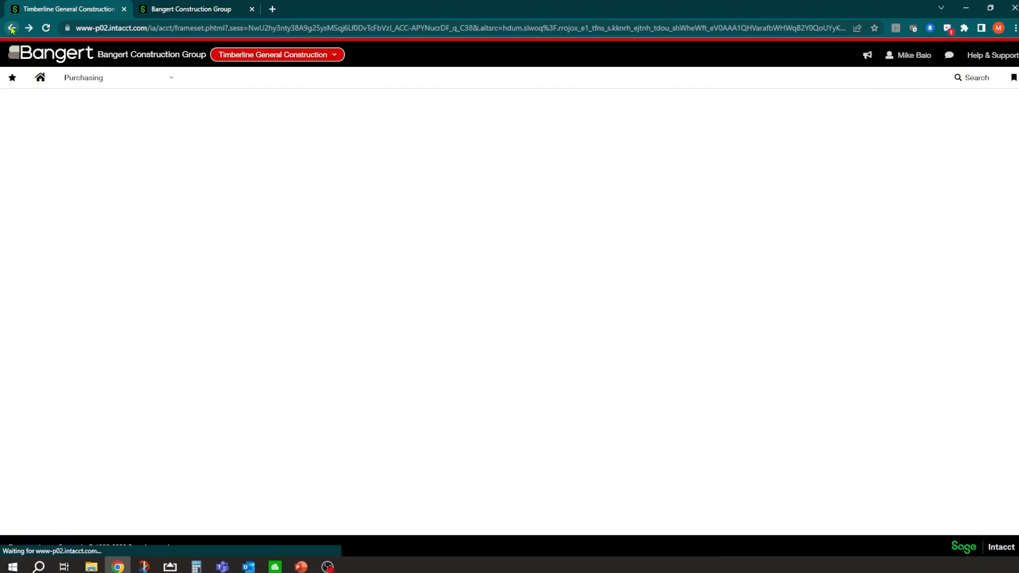
{"action": "left_click", "coordinate": [95, 77]}
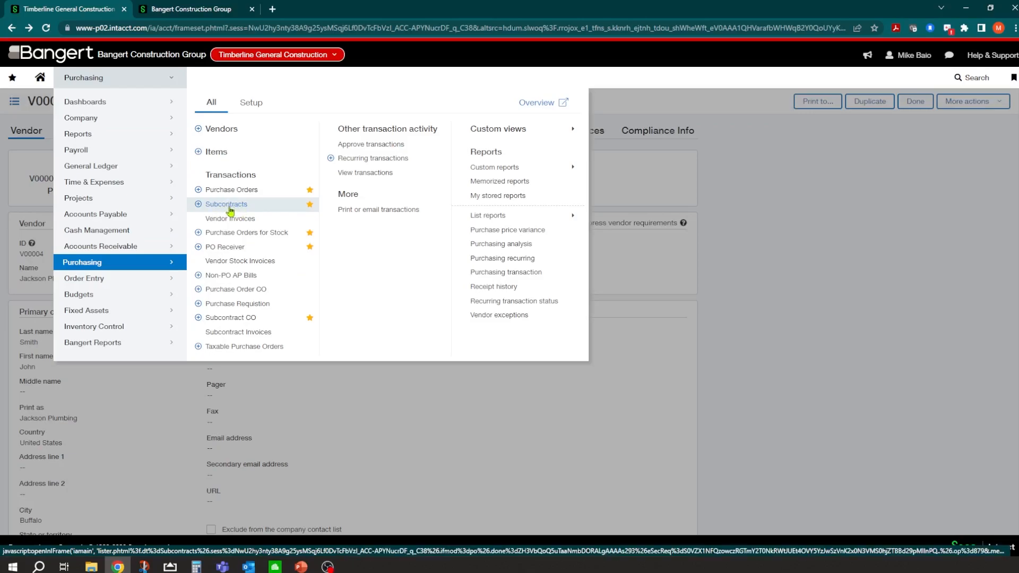
{"action": "left_click", "coordinate": [197, 206]}
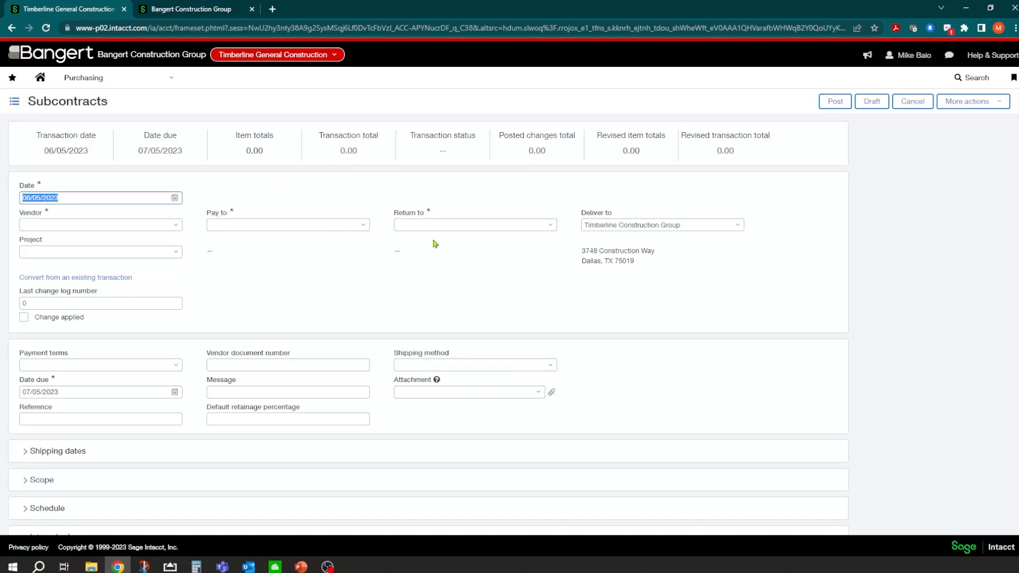
{"action": "left_click", "coordinate": [11, 105]}
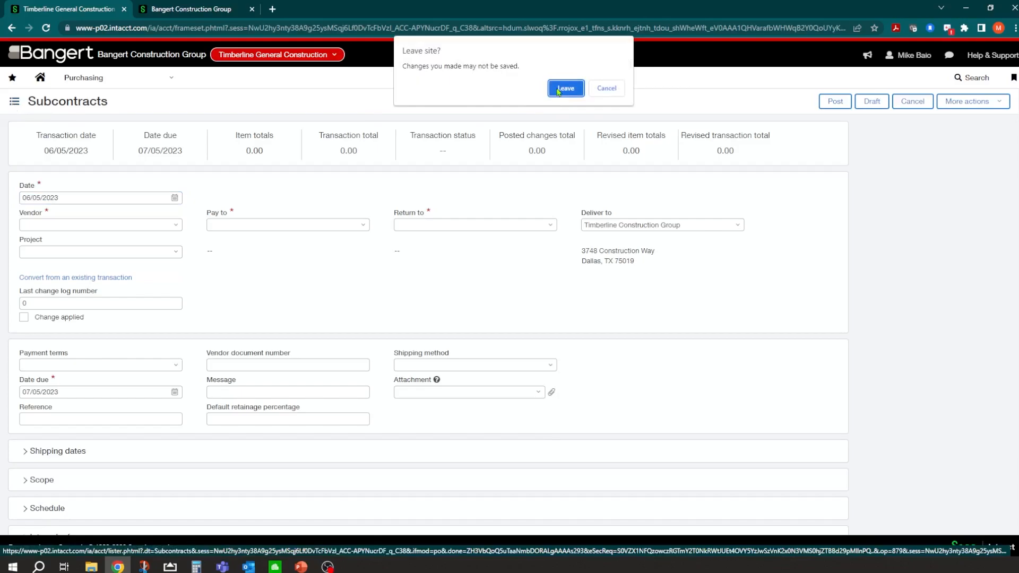
{"action": "left_click", "coordinate": [564, 88]}
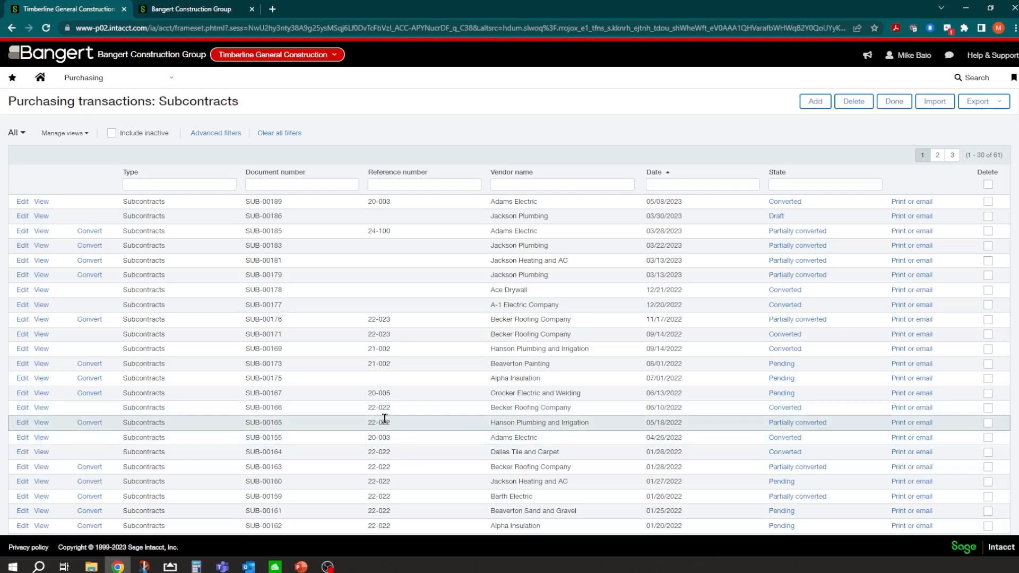
Filter the subcontracts list by reference number 22-022
{"action": "left_click", "coordinate": [388, 184]}
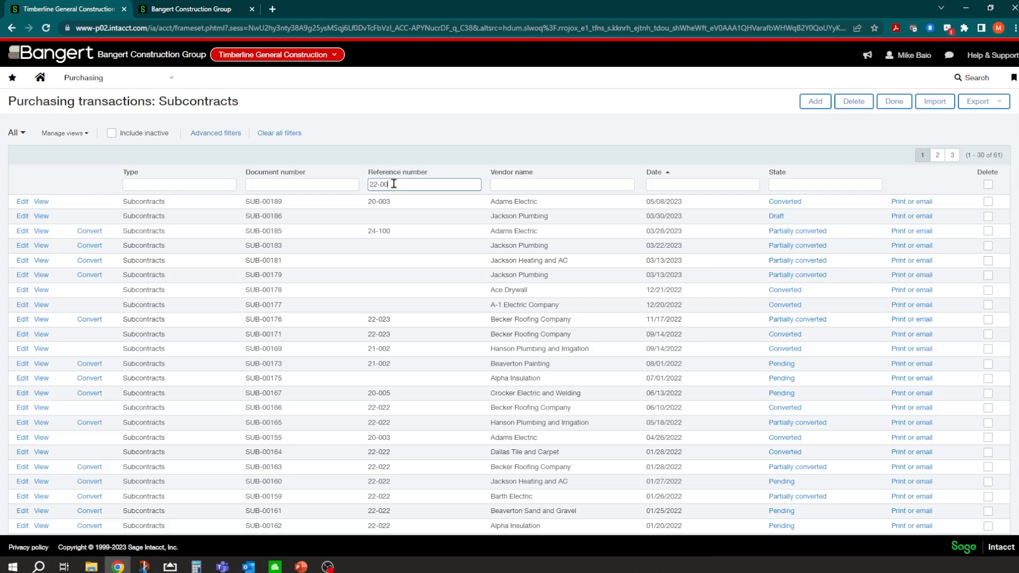
{"action": "key", "text": "Return"}
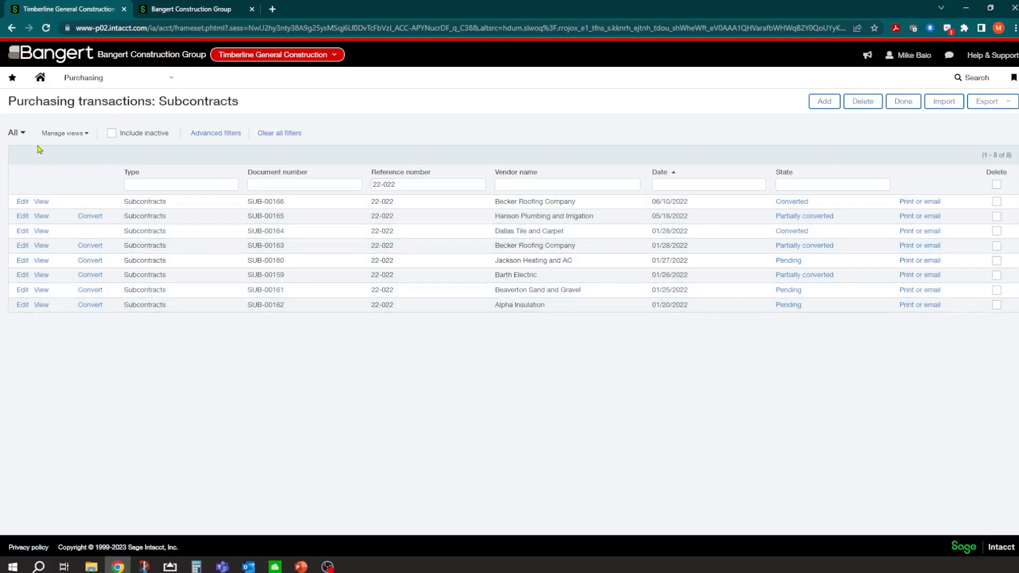
{"action": "left_click", "coordinate": [21, 132]}
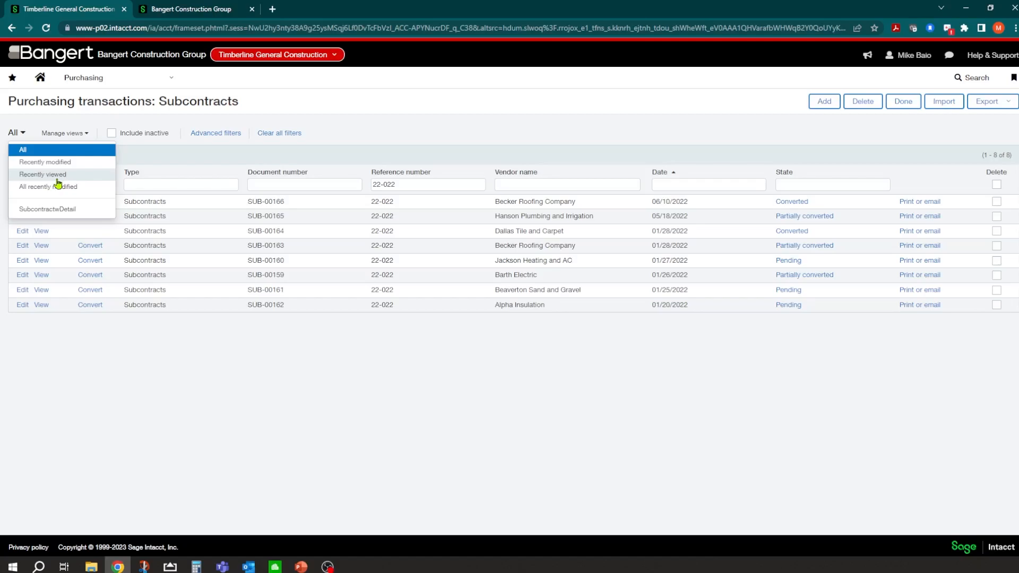
{"action": "left_click", "coordinate": [518, 121]}
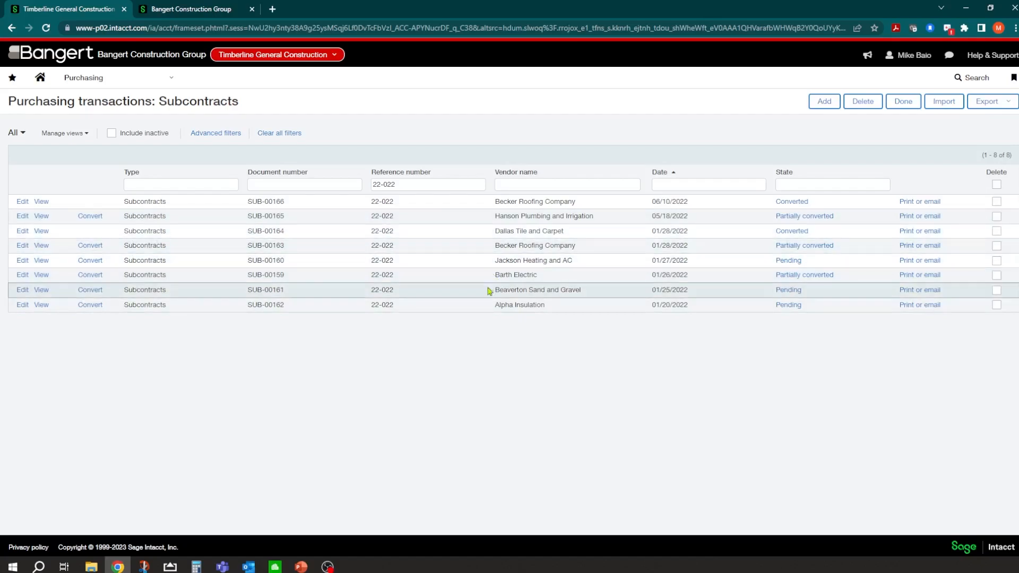
{"action": "left_click", "coordinate": [164, 8]}
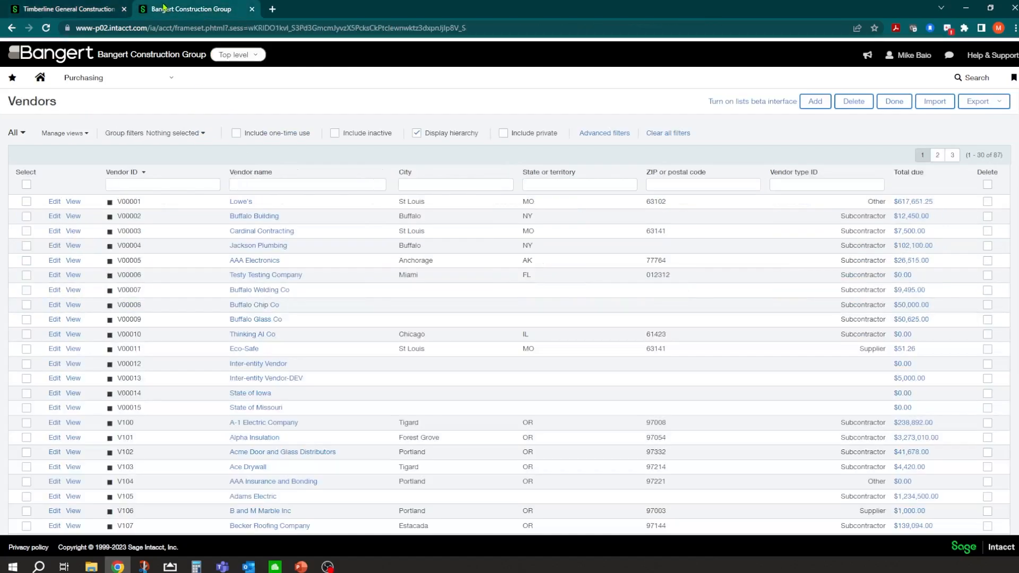
{"action": "left_click", "coordinate": [77, 6]}
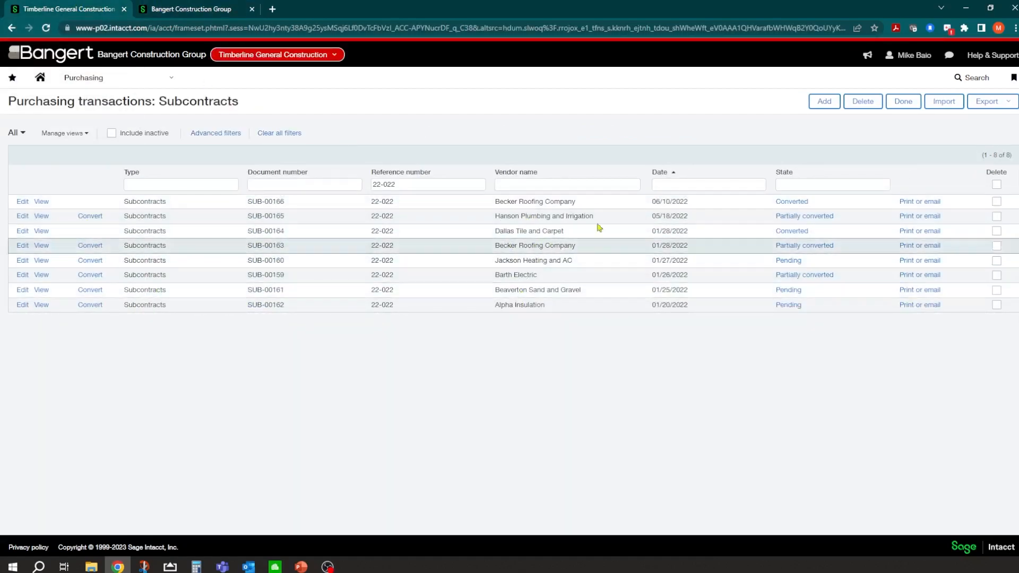
Clear the reference number filter and reload the full subcontracts list
{"action": "left_click", "coordinate": [824, 108]}
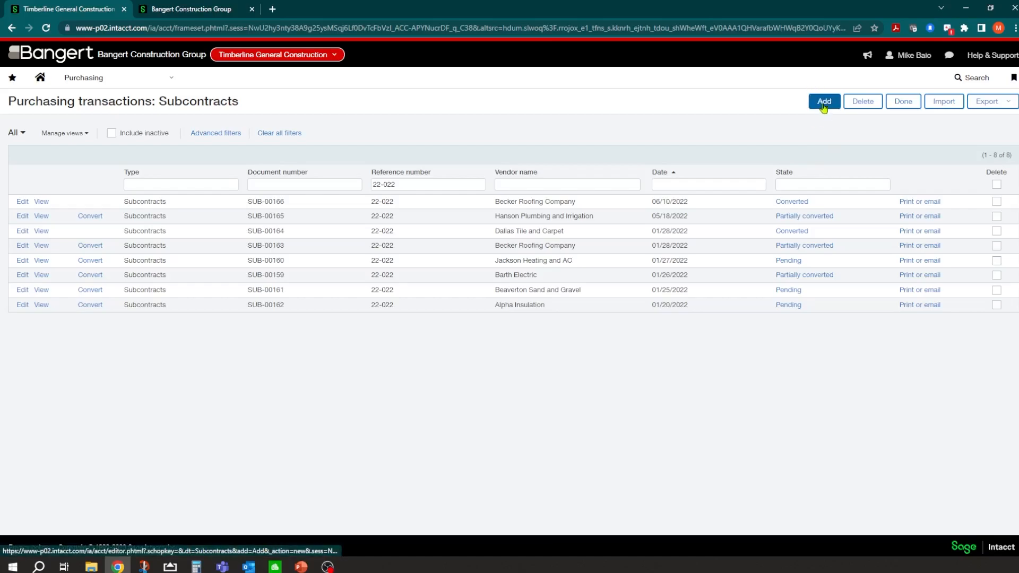
{"action": "left_click", "coordinate": [401, 185]}
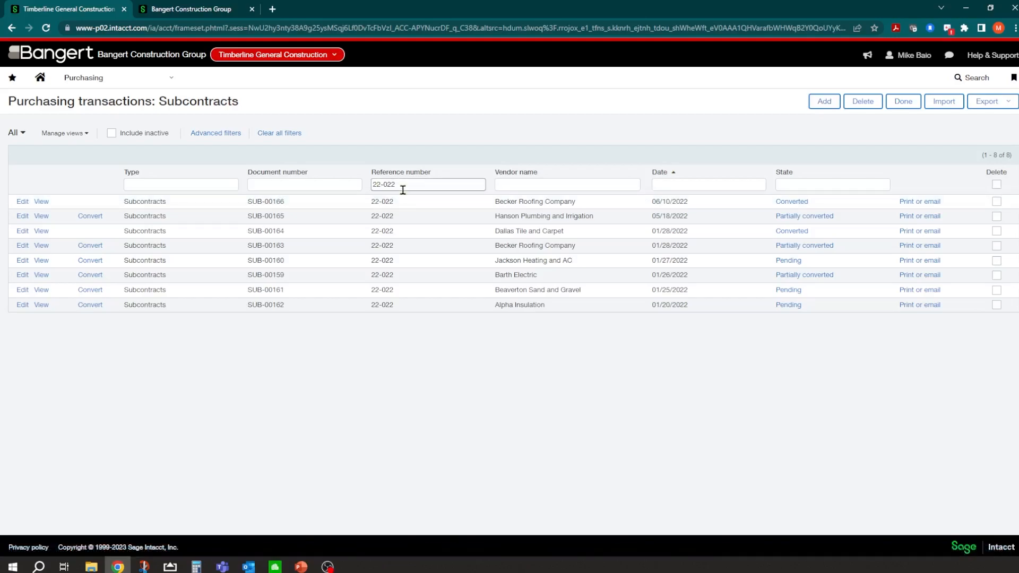
{"action": "left_click_drag", "start_coordinate": [412, 181], "coordinate": [370, 186]}
{"action": "key", "text": "BackSpace"}
{"action": "key", "text": "Return"}
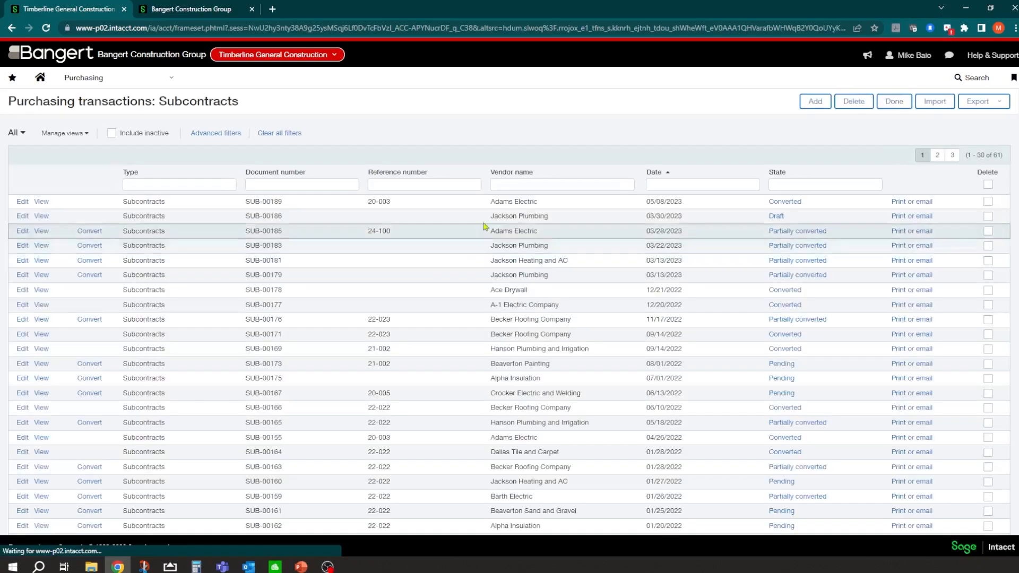
Filter the subcontracts by vendor name Jackson, open Jackson Plumbing's SUB-00179 for editing, and review its entries
{"action": "left_click", "coordinate": [503, 183]}
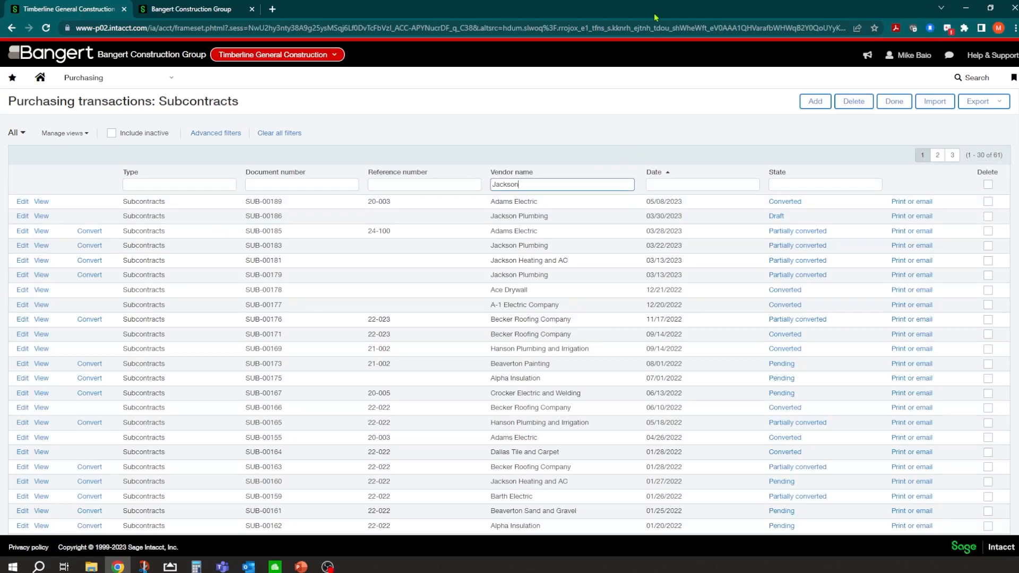
{"action": "key", "text": "Return"}
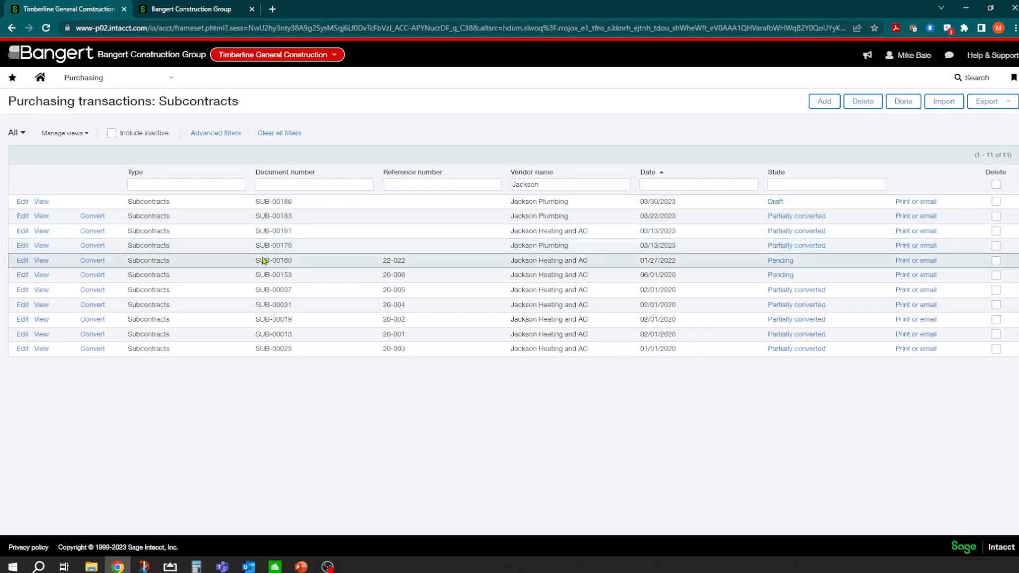
{"action": "left_click", "coordinate": [22, 247]}
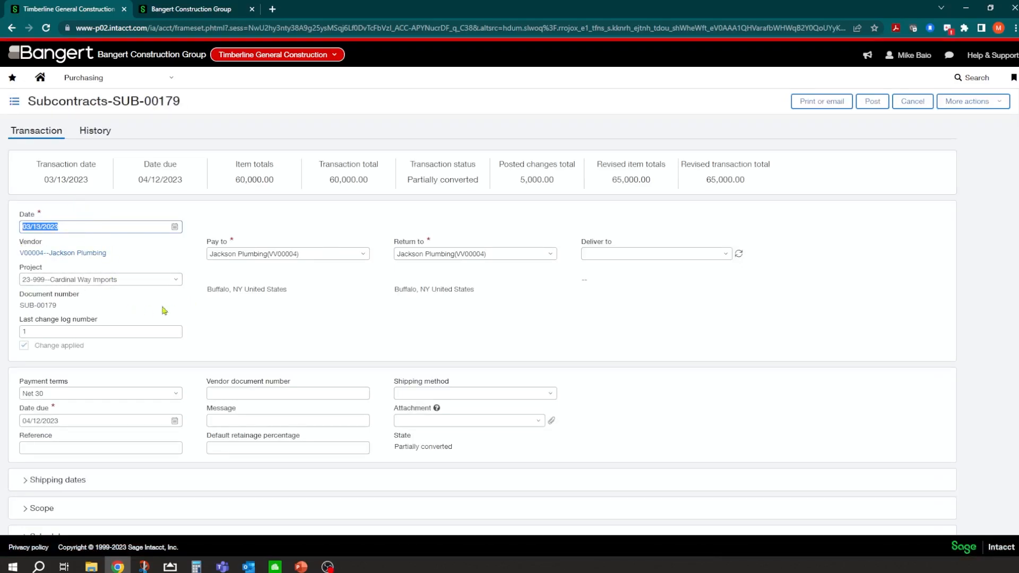
{"action": "scroll", "coordinate": [313, 266], "scroll_direction": "down", "scroll_amount": 1}
{"action": "scroll", "coordinate": [312, 265], "scroll_direction": "down", "scroll_amount": 5}
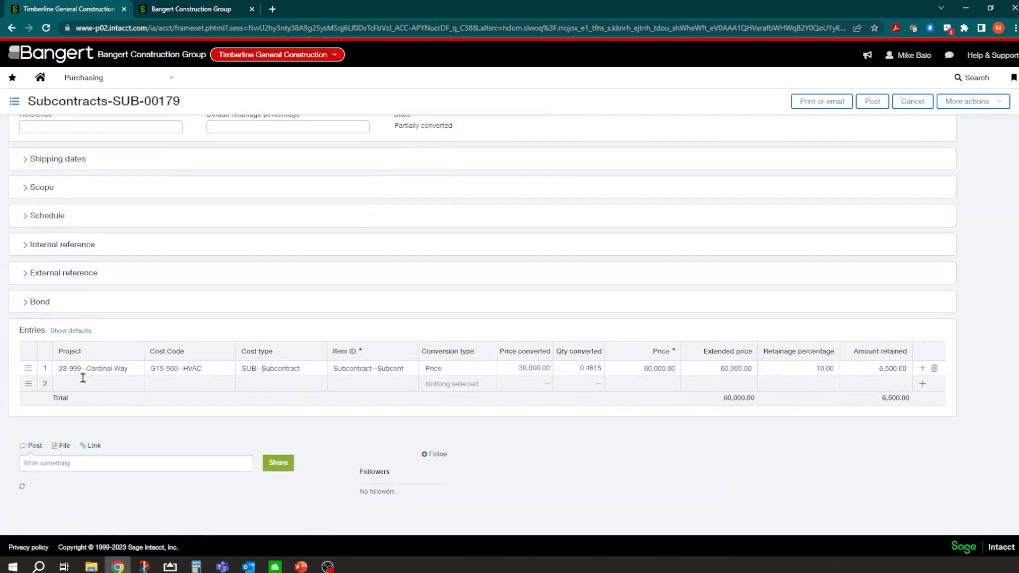
{"action": "scroll", "coordinate": [444, 339], "scroll_direction": "up", "scroll_amount": 6}
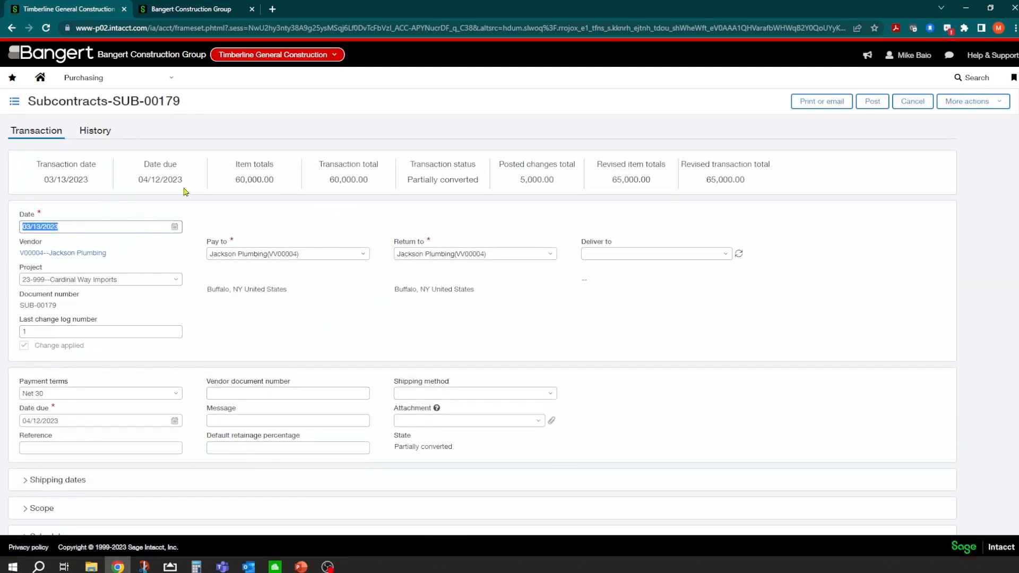
Copy SUB-00179 to a new subcontract, leaving the original without saving, and review the copied details and entries
{"action": "left_click", "coordinate": [991, 106]}
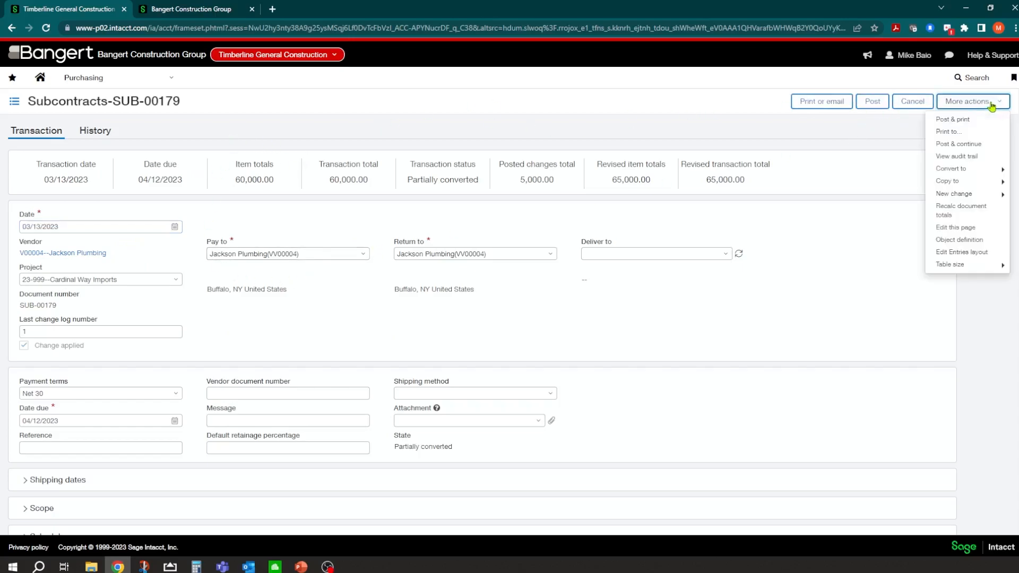
{"action": "mouse_move", "coordinate": [988, 182]}
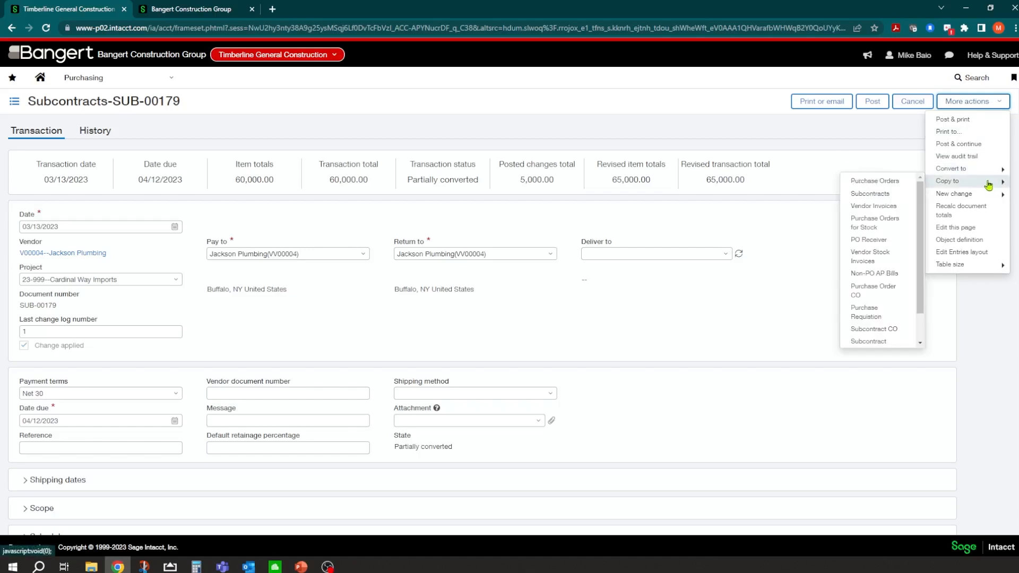
{"action": "left_click", "coordinate": [860, 194]}
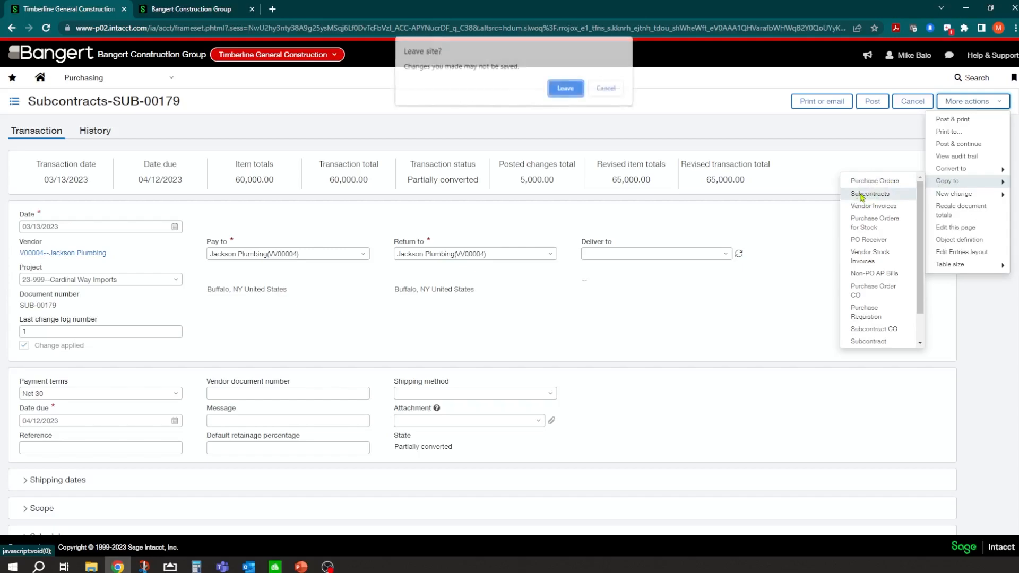
{"action": "left_click", "coordinate": [565, 88]}
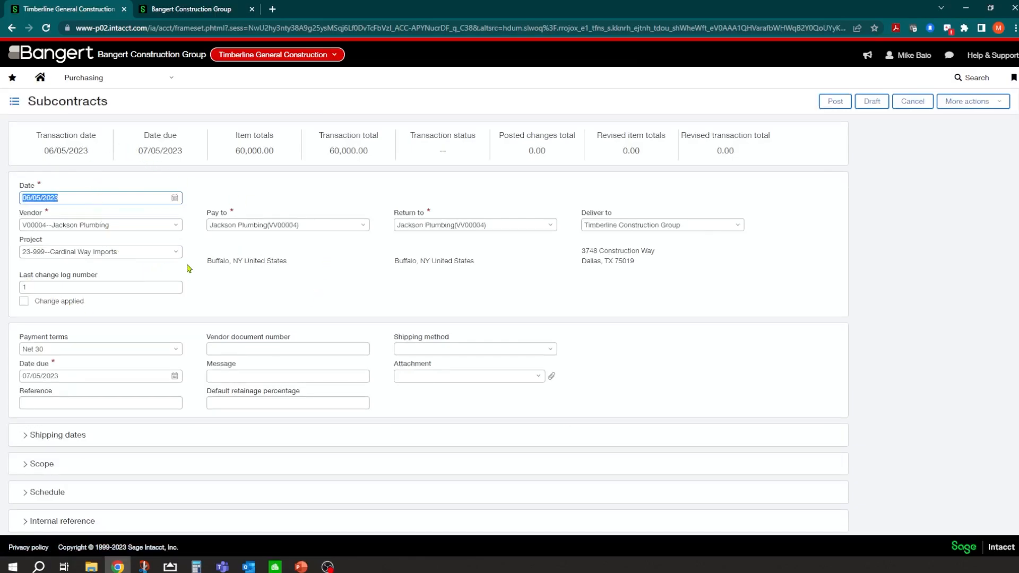
{"action": "scroll", "coordinate": [169, 253], "scroll_direction": "down", "scroll_amount": 4}
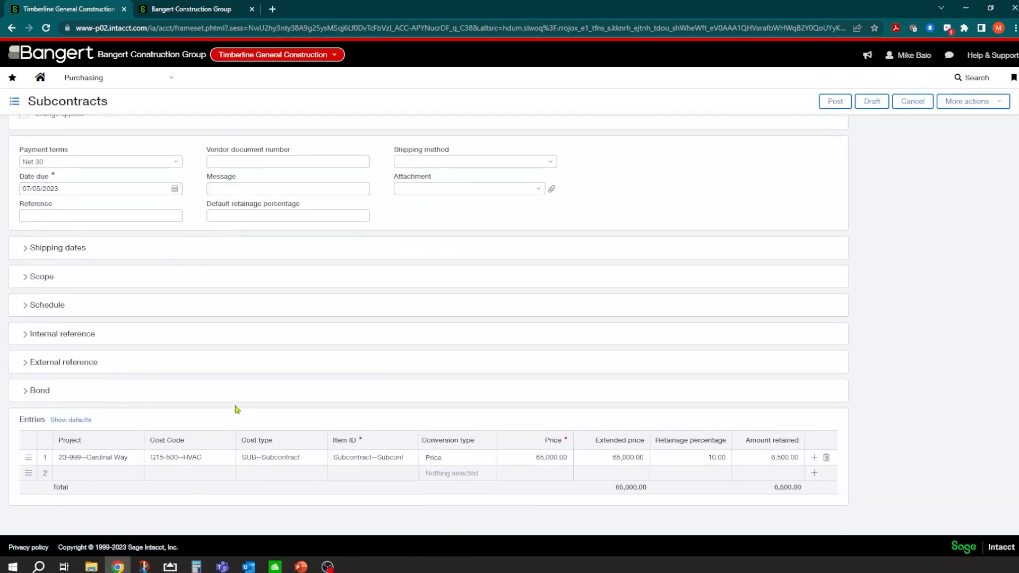
{"action": "scroll", "coordinate": [237, 411], "scroll_direction": "up", "scroll_amount": 4}
Try assigning the copied subcontract's first entry to project 20-003--Fullerton Warehouse - San Antonio, then cancel the new subcontract
{"action": "left_click", "coordinate": [107, 198]}
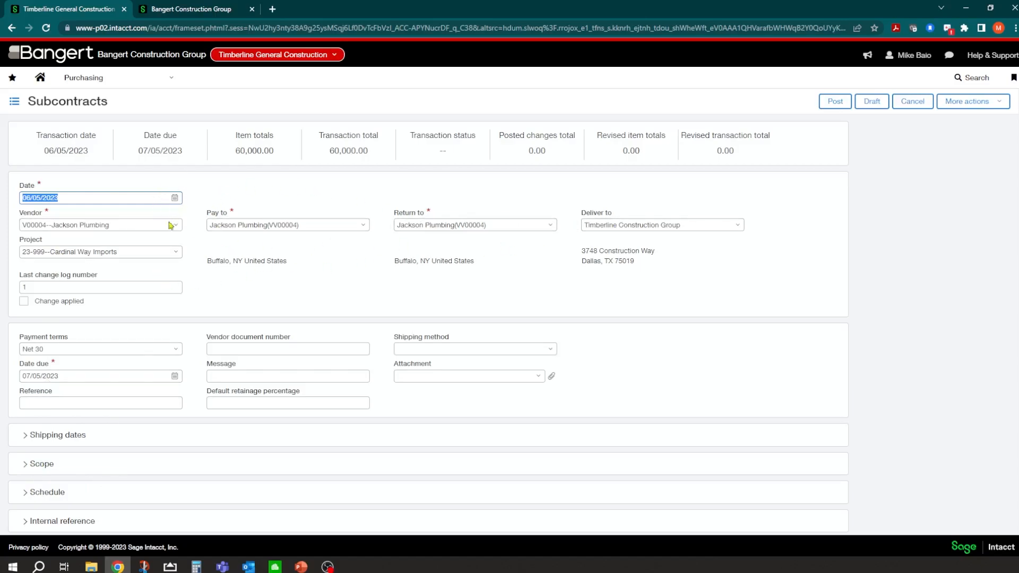
{"action": "left_click", "coordinate": [177, 257]}
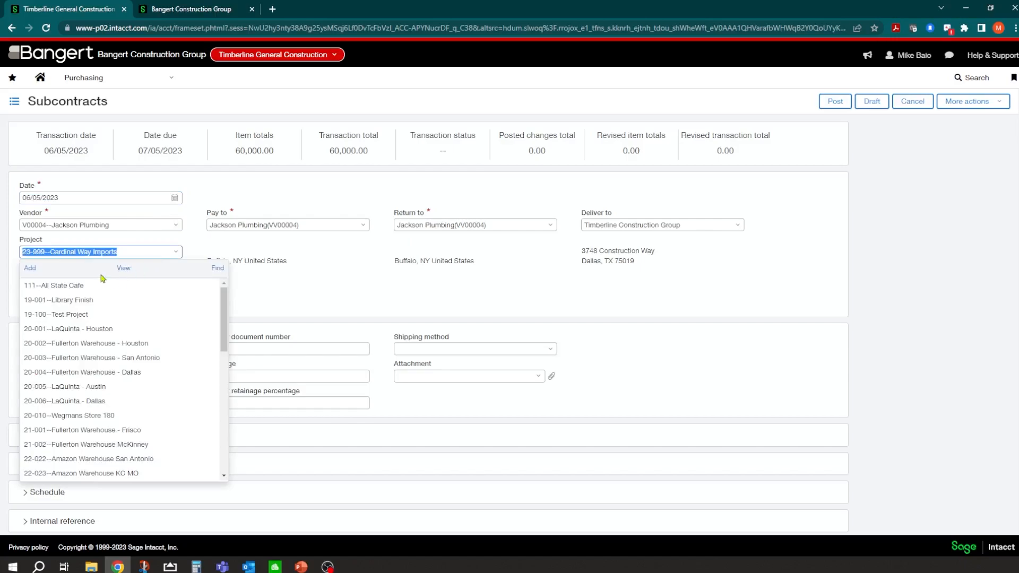
{"action": "scroll", "coordinate": [122, 366], "scroll_direction": "down", "scroll_amount": 5}
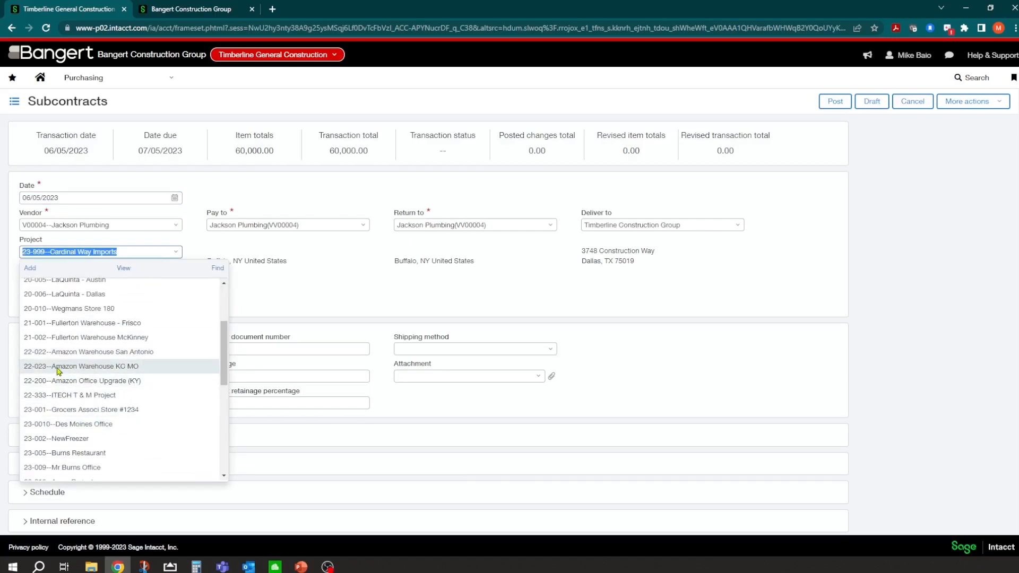
{"action": "left_click", "coordinate": [237, 297]}
{"action": "scroll", "coordinate": [191, 327], "scroll_direction": "down", "scroll_amount": 4}
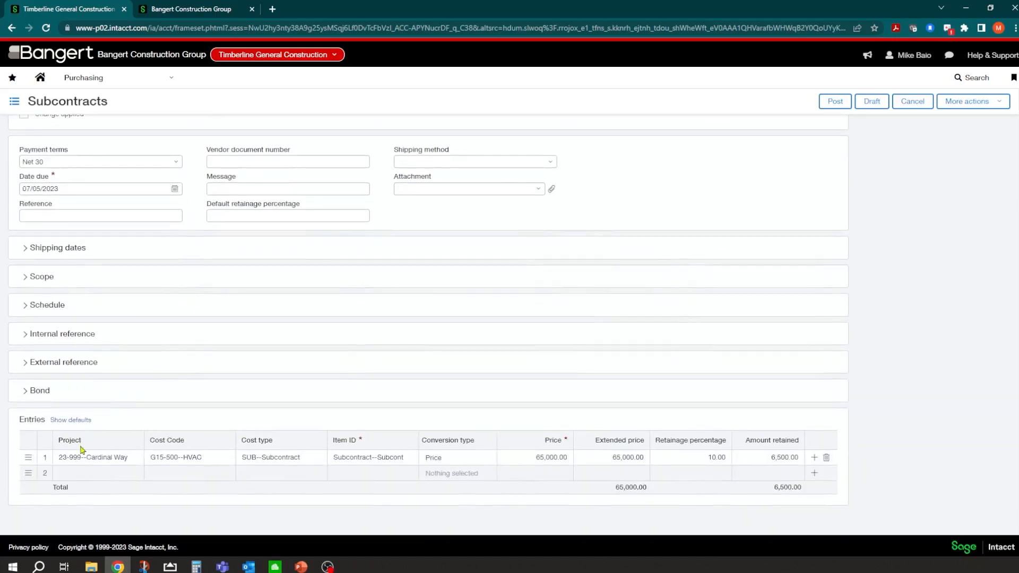
{"action": "left_click", "coordinate": [109, 458]}
{"action": "left_click", "coordinate": [134, 457]}
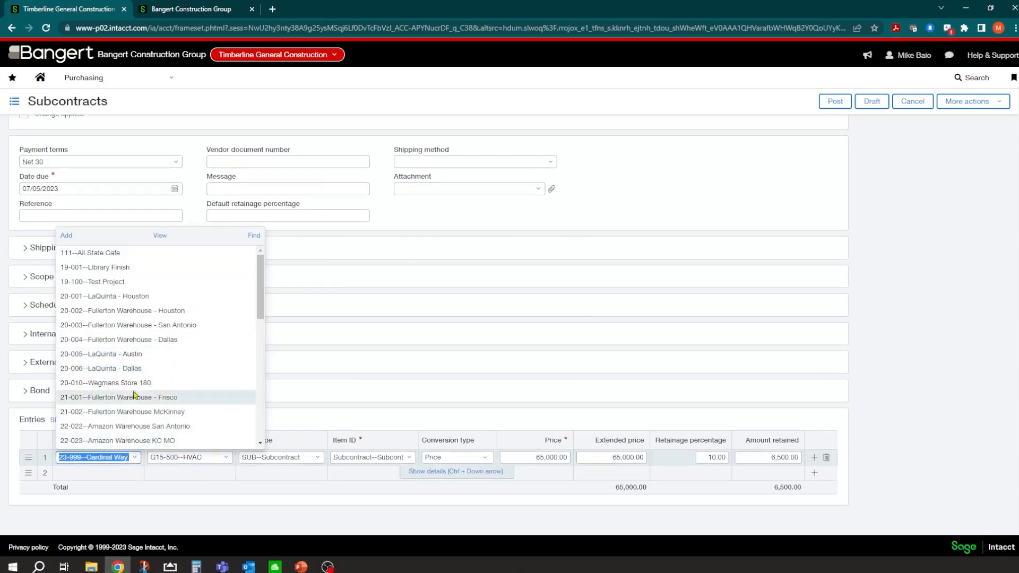
{"action": "scroll", "coordinate": [139, 422], "scroll_direction": "down", "scroll_amount": 2}
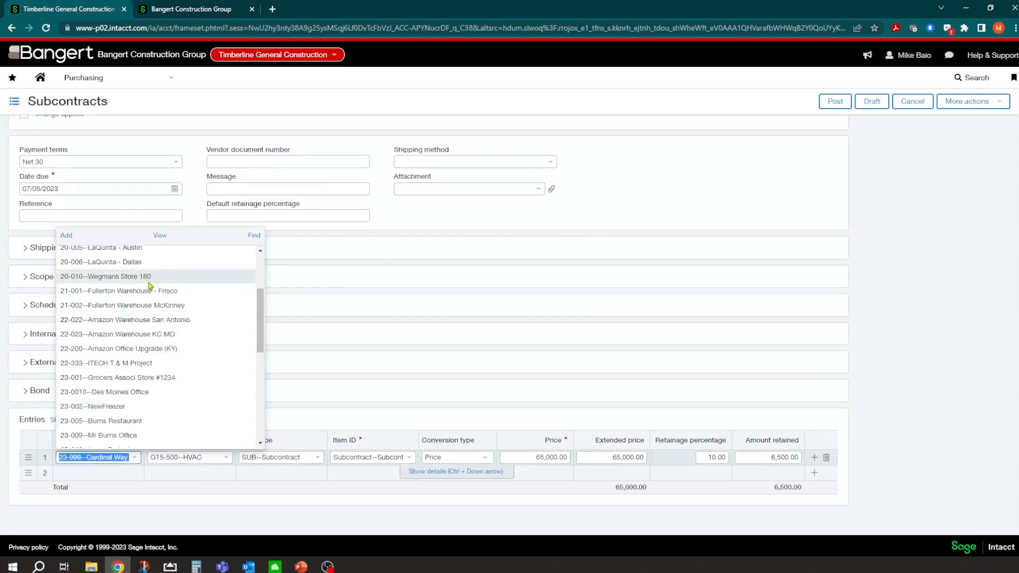
{"action": "scroll", "coordinate": [150, 287], "scroll_direction": "up", "scroll_amount": 2}
{"action": "left_click", "coordinate": [154, 325]}
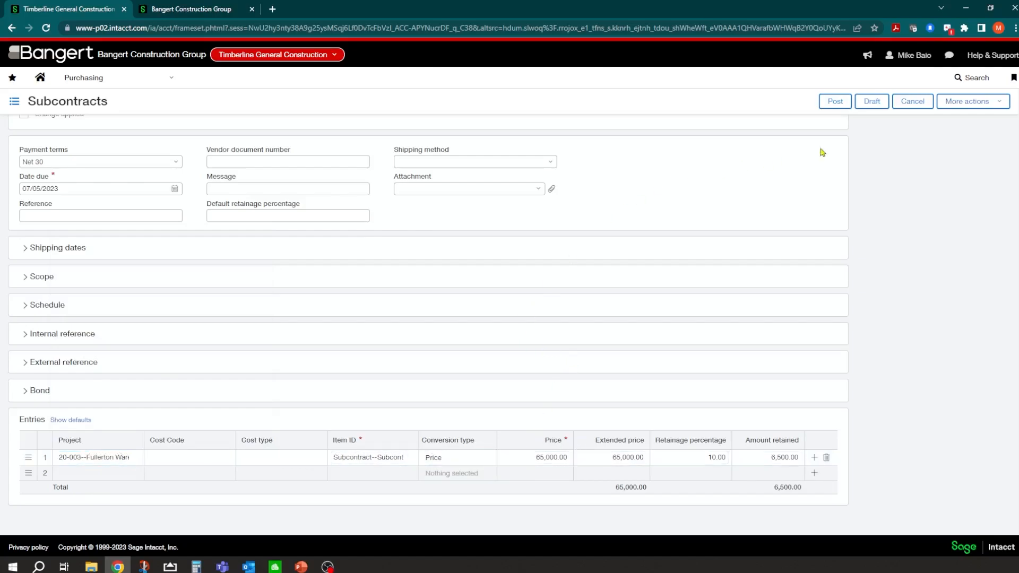
{"action": "left_click", "coordinate": [911, 101]}
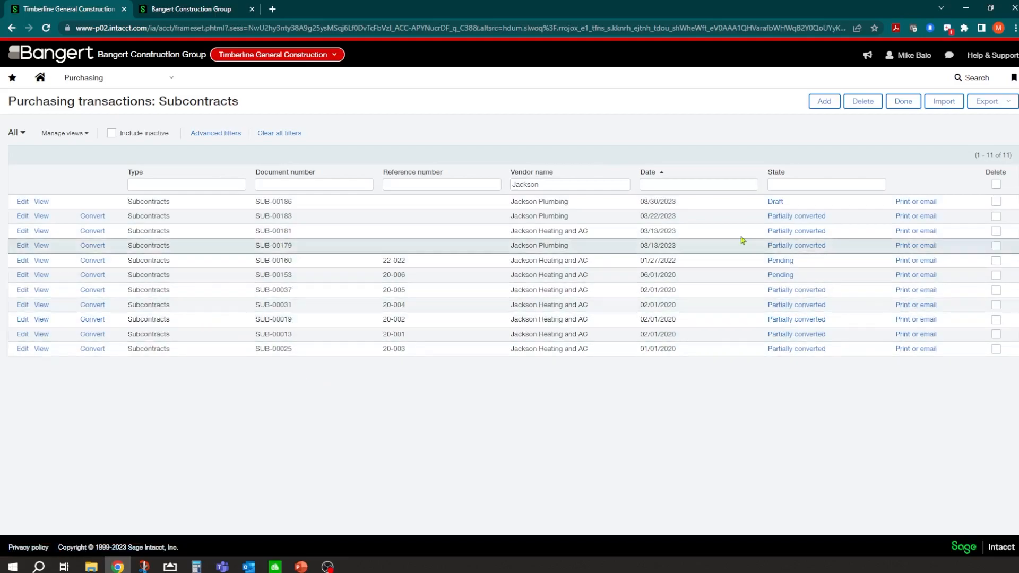
Start a new subcontract and set its vendor to V00004--Jackson Plumbing
{"action": "left_click", "coordinate": [823, 102]}
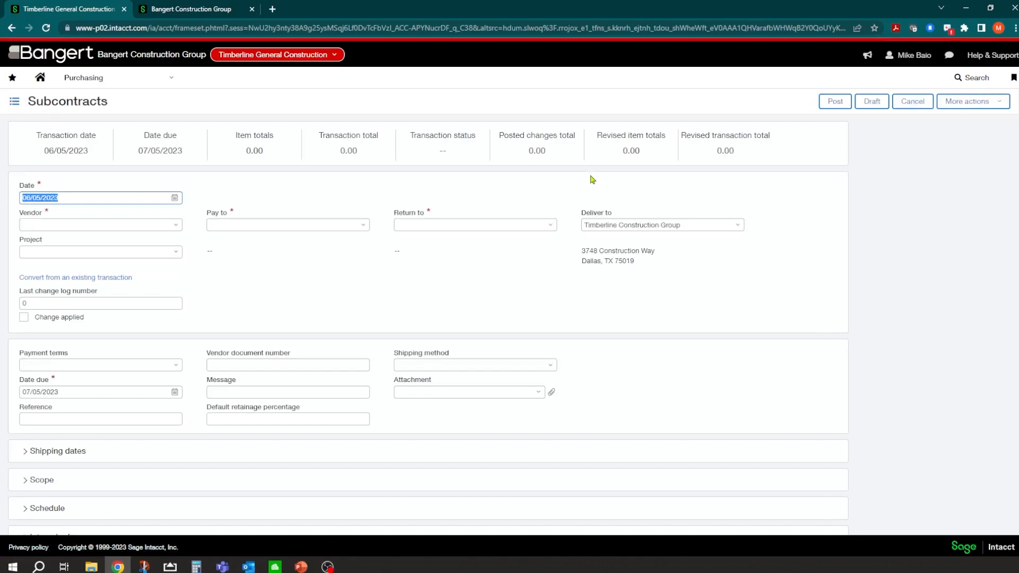
{"action": "left_click", "coordinate": [159, 225]}
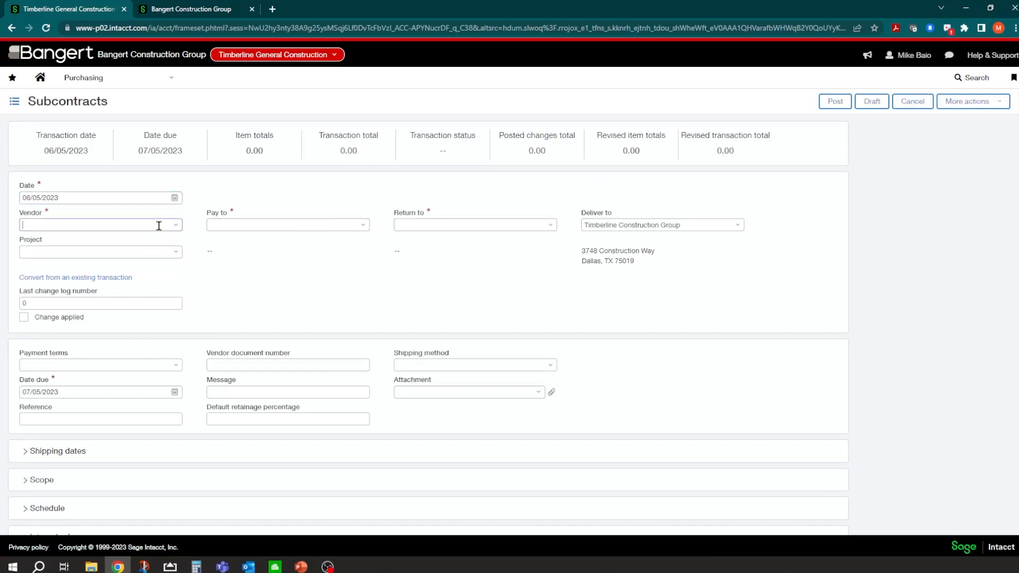
{"action": "type", "text": "jac"}
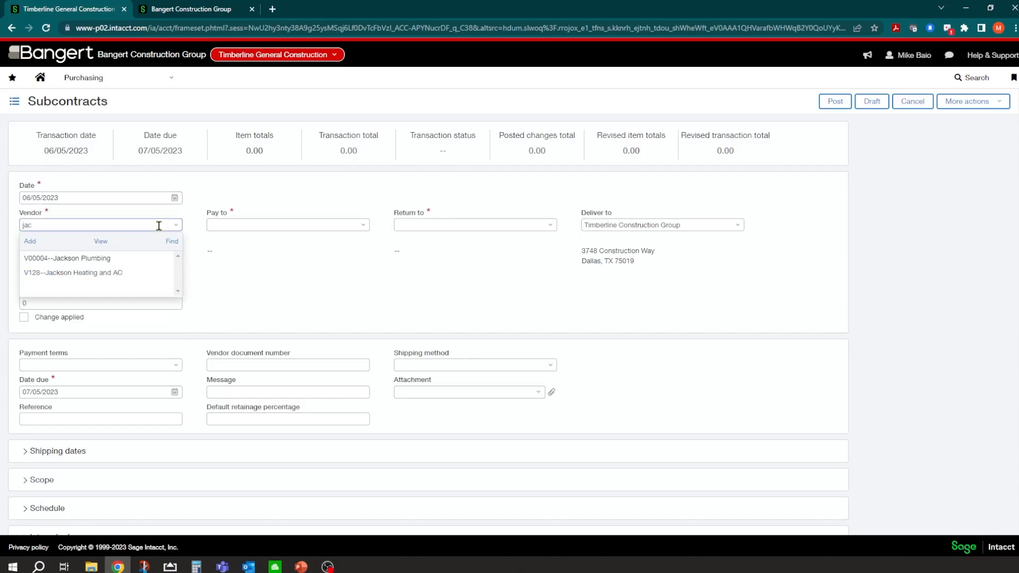
{"action": "left_click", "coordinate": [103, 260]}
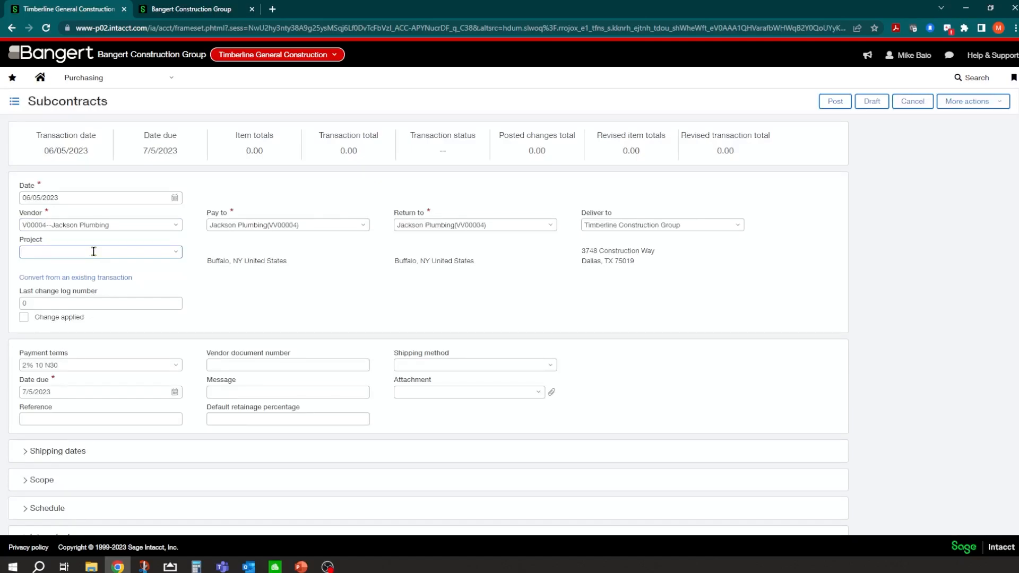
Assign the subcontract to project 20-003--Fullerton Warehouse - San Antonio and set its default retainage percentage to 10.00
{"action": "type", "text": "san"}
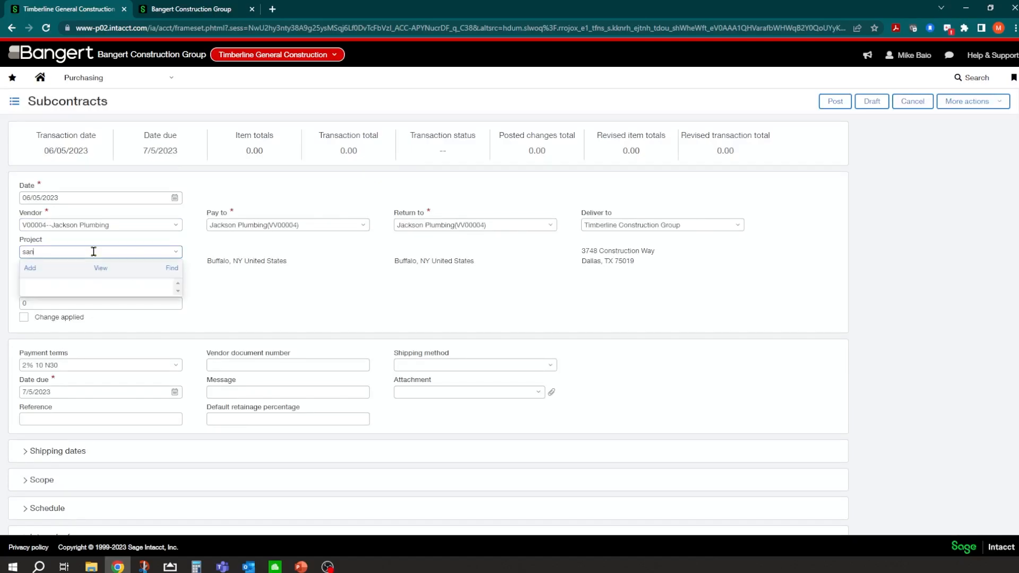
{"action": "key", "text": "BackSpace"}
{"action": "key", "text": "BackSpace"}
{"action": "key", "text": "BackSpace"}
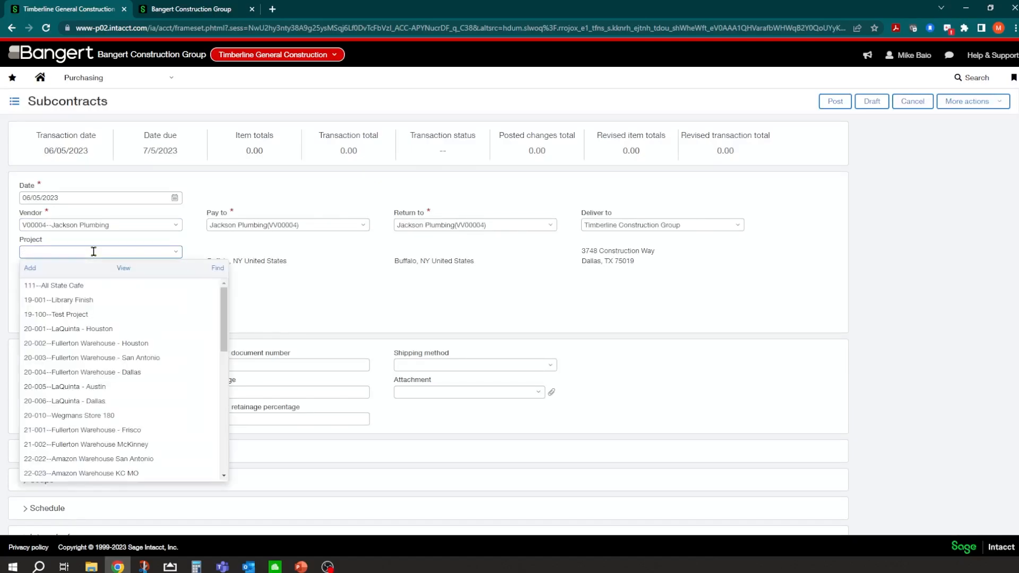
{"action": "left_click", "coordinate": [115, 359]}
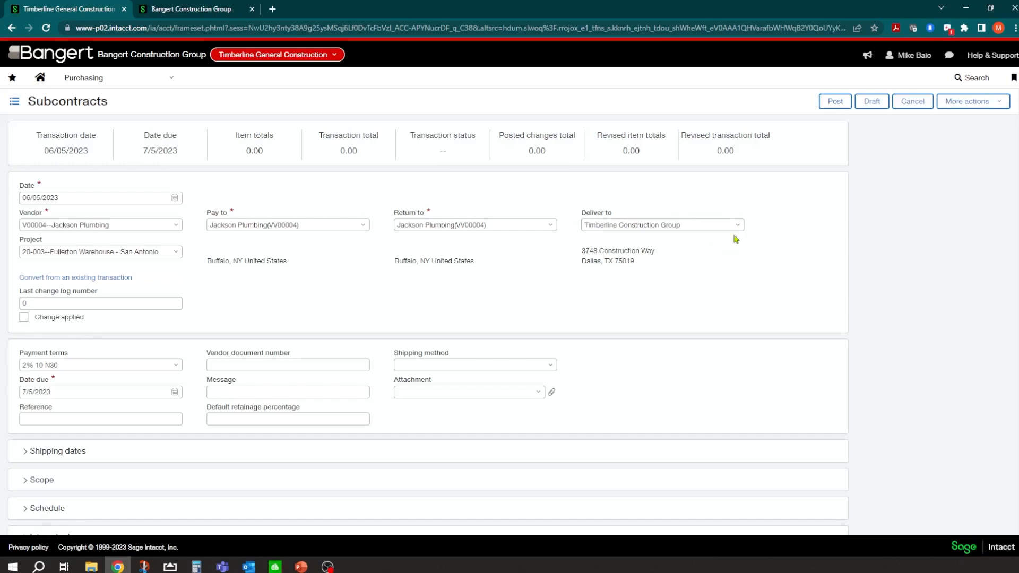
{"action": "scroll", "coordinate": [180, 286], "scroll_direction": "down", "scroll_amount": 1}
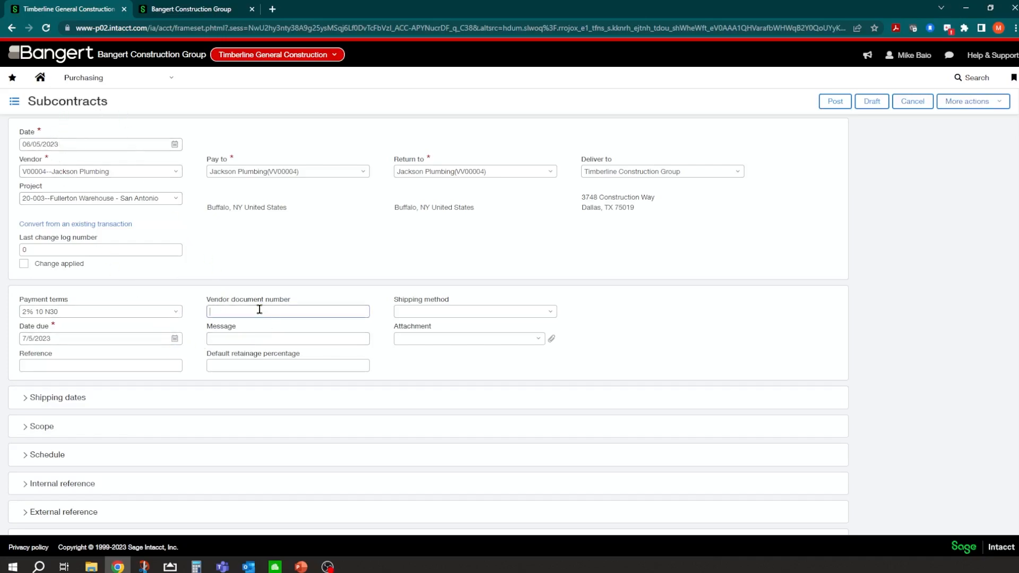
{"action": "left_click", "coordinate": [247, 364]}
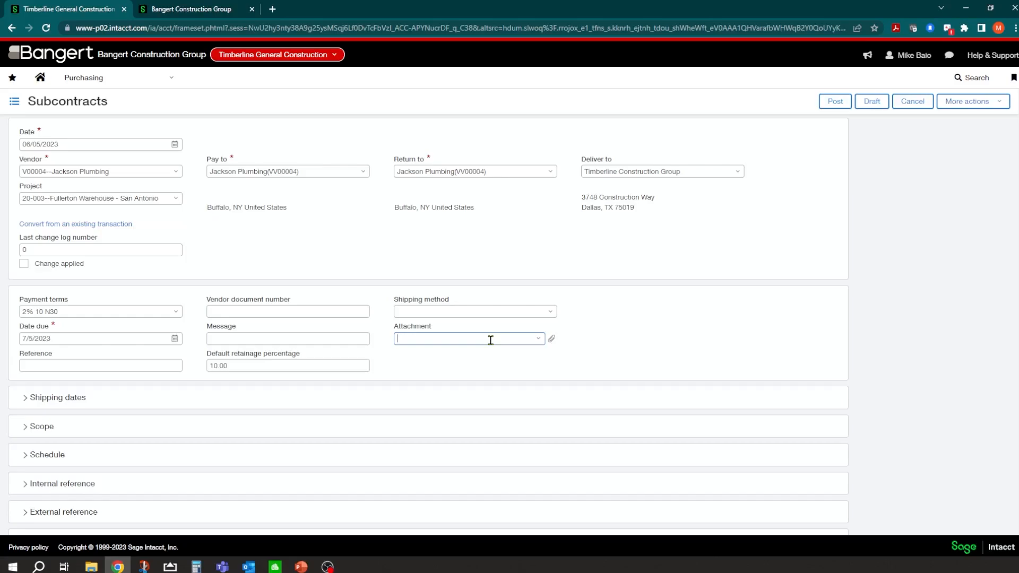
Add an attachment named agreement in the Screenshots folder, using Payroll Check Activity by Employee - CRE.pdf from Downloads, and save it
{"action": "left_click", "coordinate": [537, 342]}
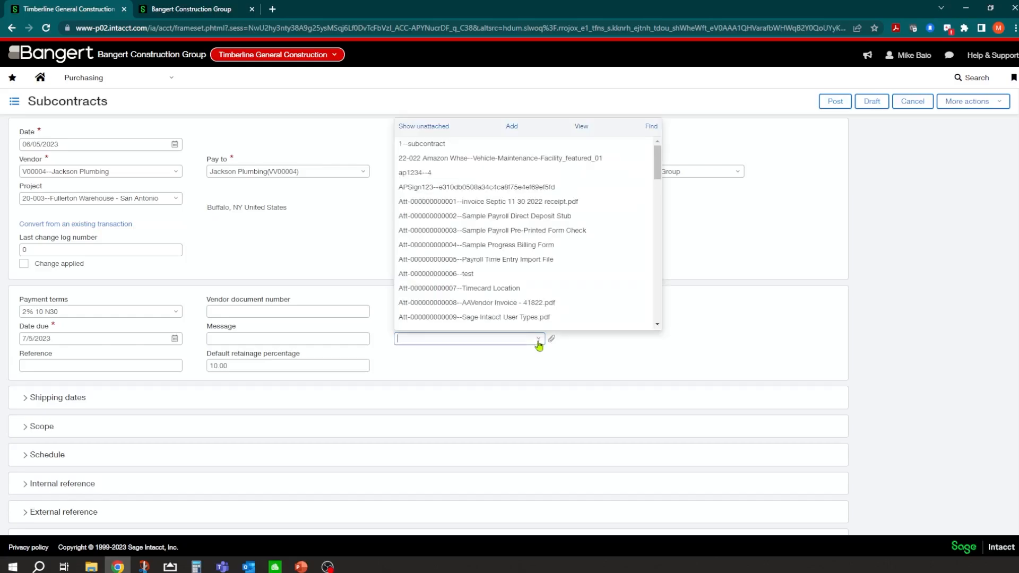
{"action": "left_click", "coordinate": [511, 126]}
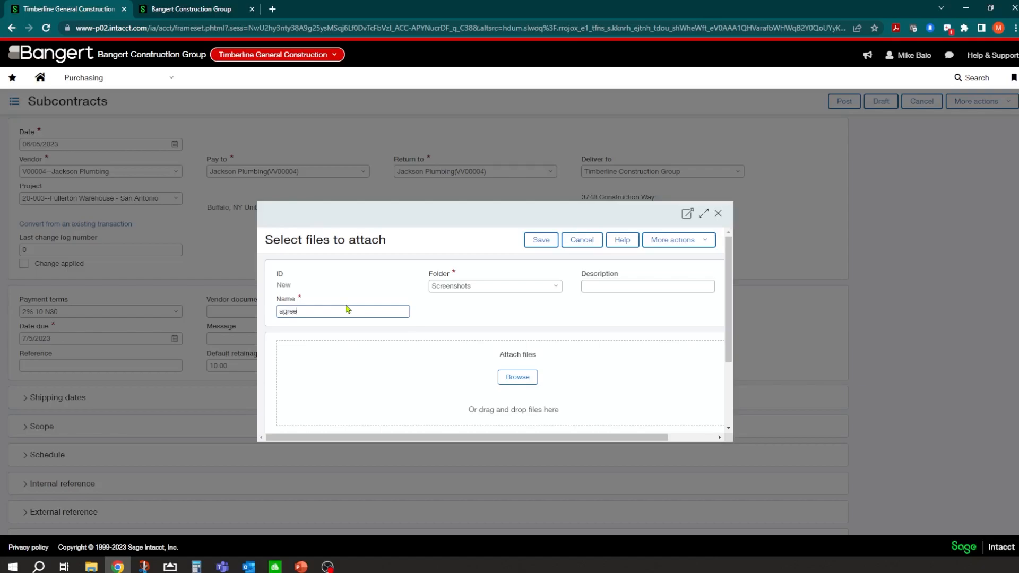
{"action": "left_click", "coordinate": [517, 377]}
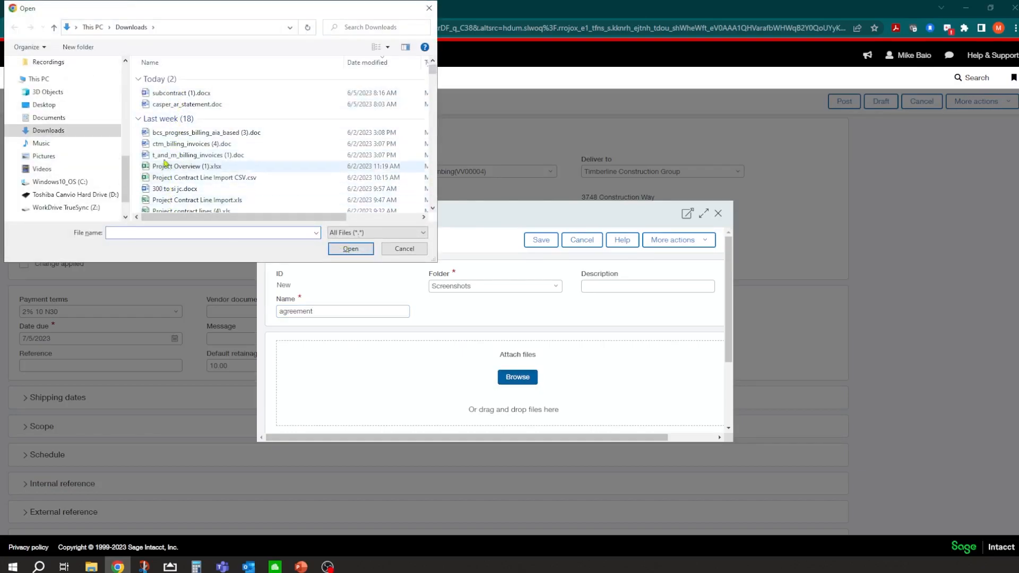
{"action": "scroll", "coordinate": [204, 154], "scroll_direction": "down", "scroll_amount": 6}
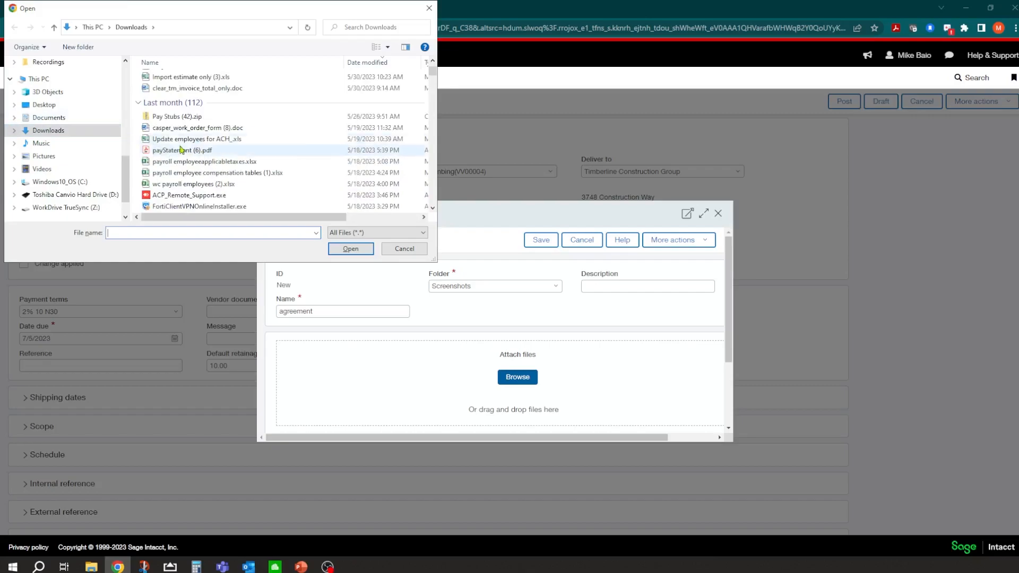
{"action": "scroll", "coordinate": [260, 183], "scroll_direction": "down", "scroll_amount": 2}
{"action": "scroll", "coordinate": [252, 141], "scroll_direction": "down", "scroll_amount": 5}
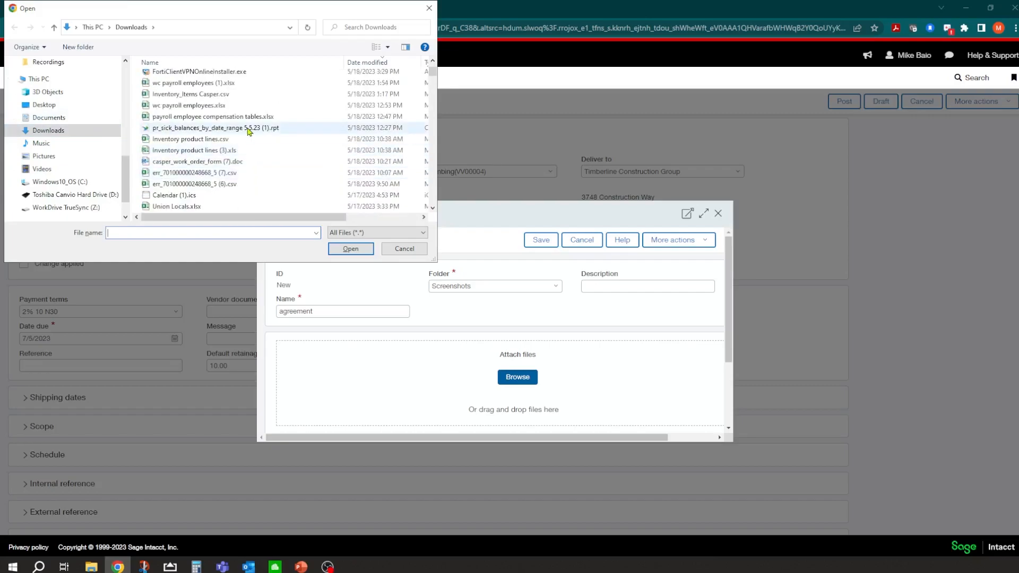
{"action": "scroll", "coordinate": [252, 140], "scroll_direction": "down", "scroll_amount": 6}
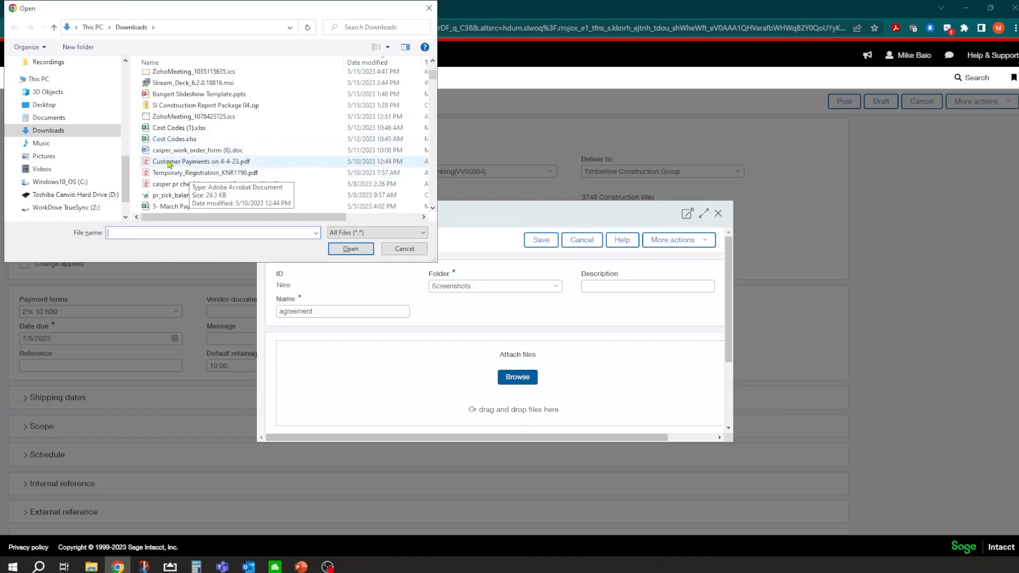
{"action": "scroll", "coordinate": [189, 122], "scroll_direction": "down", "scroll_amount": 1}
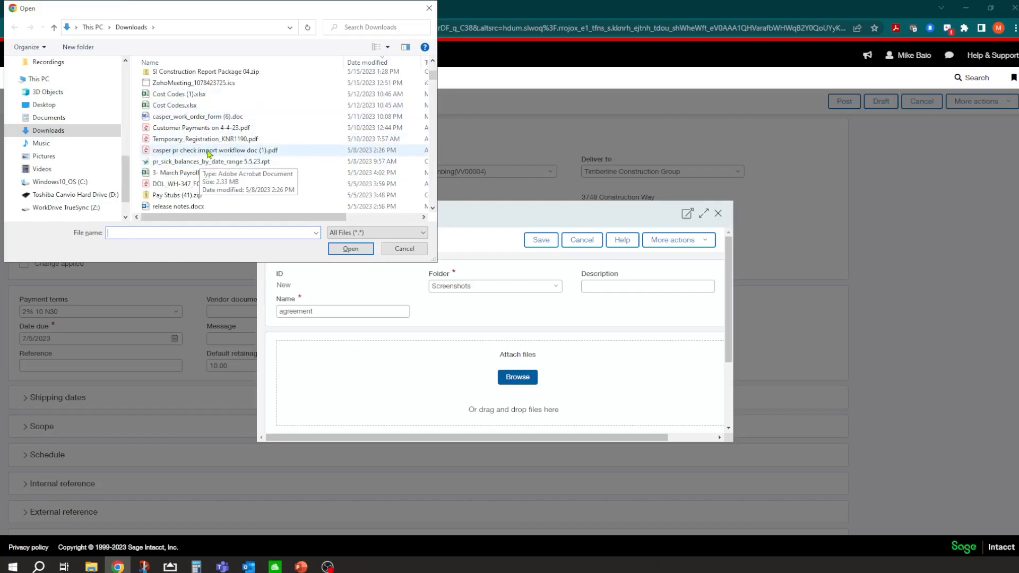
{"action": "scroll", "coordinate": [207, 156], "scroll_direction": "down", "scroll_amount": 6}
{"action": "scroll", "coordinate": [226, 162], "scroll_direction": "down", "scroll_amount": 4}
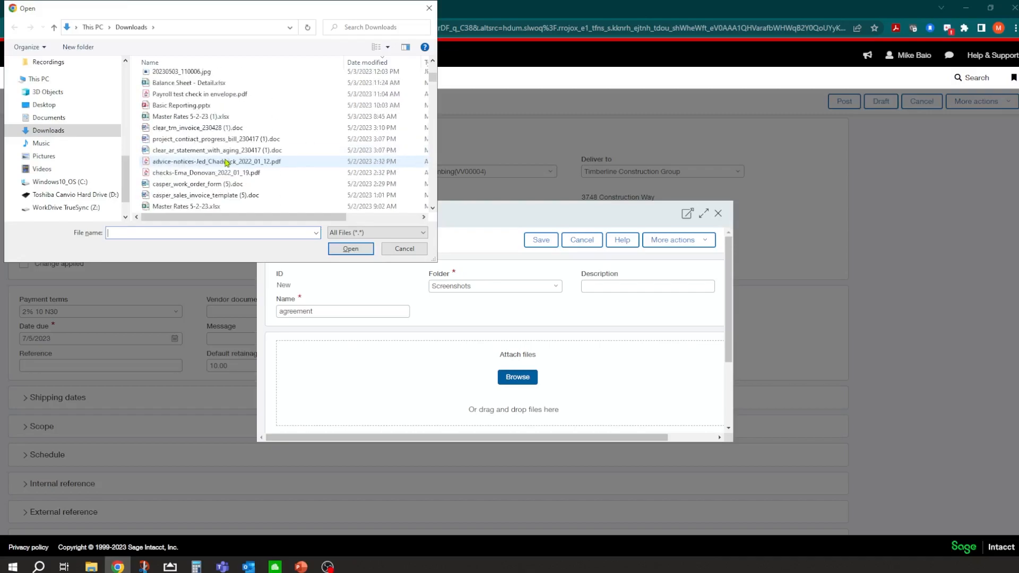
{"action": "scroll", "coordinate": [191, 164], "scroll_direction": "down", "scroll_amount": 5}
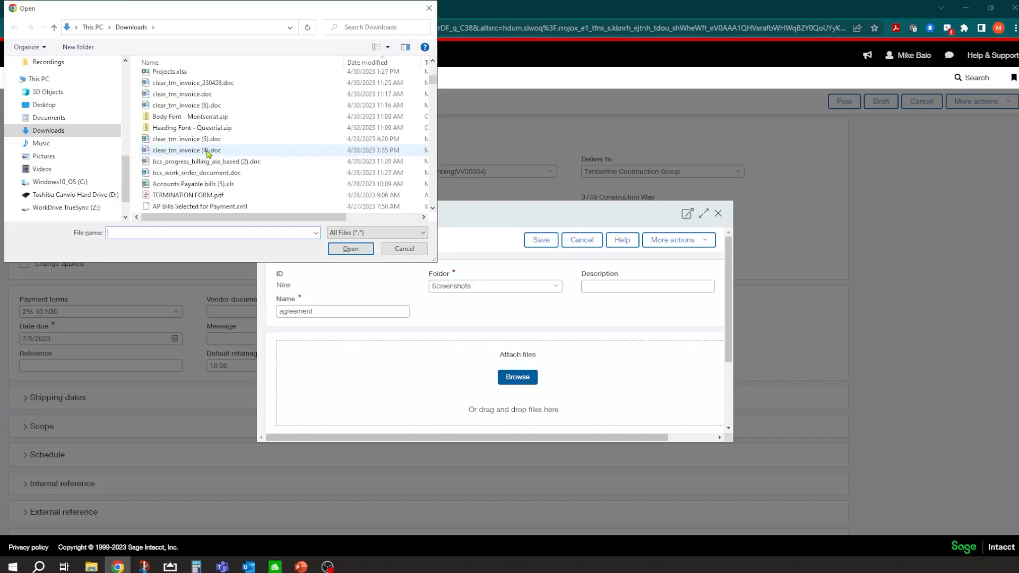
{"action": "scroll", "coordinate": [181, 199], "scroll_direction": "down", "scroll_amount": 6}
{"action": "scroll", "coordinate": [202, 173], "scroll_direction": "down", "scroll_amount": 8}
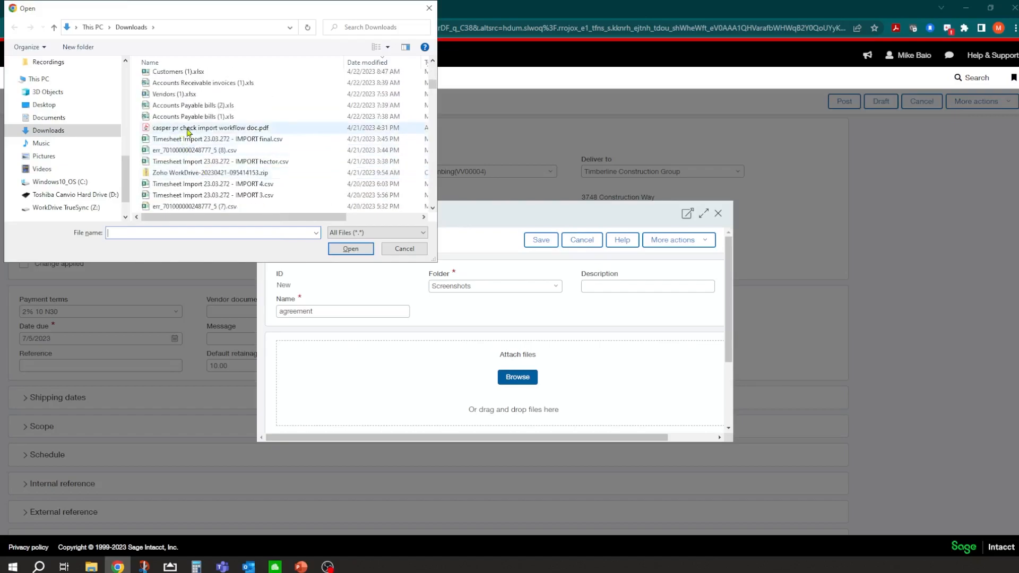
{"action": "scroll", "coordinate": [186, 194], "scroll_direction": "down", "scroll_amount": 5}
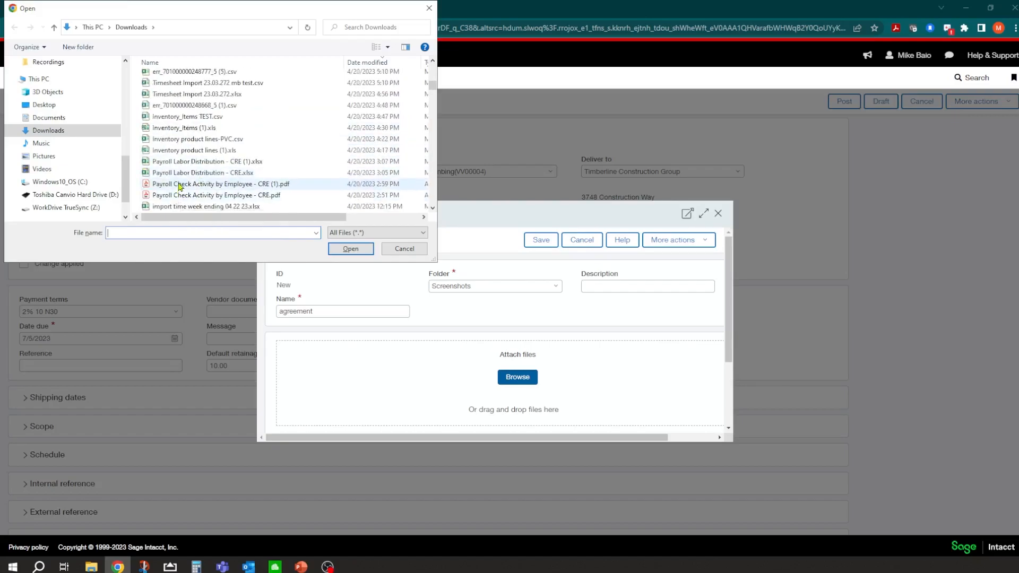
{"action": "left_click", "coordinate": [182, 196]}
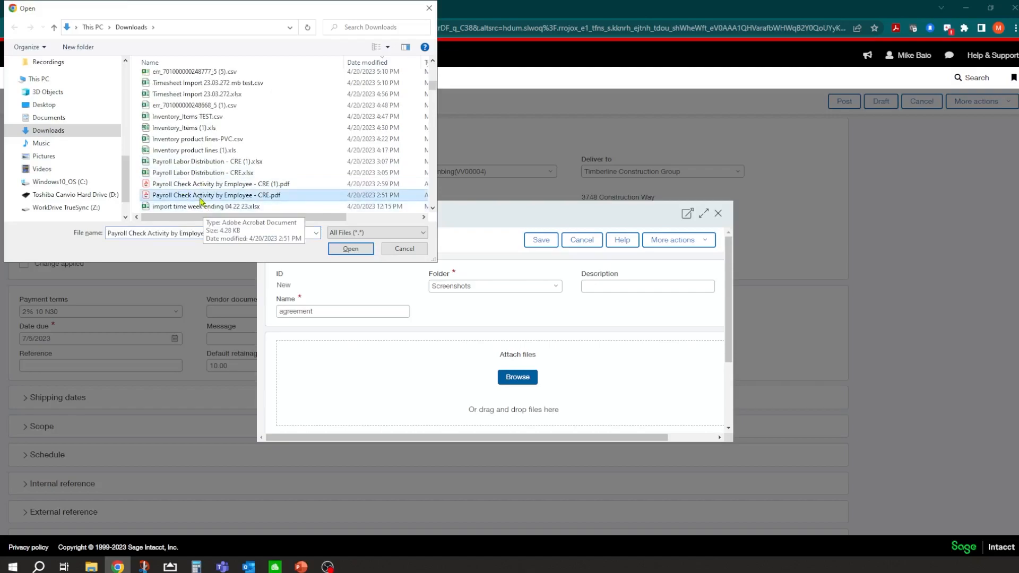
{"action": "double_click", "coordinate": [200, 197]}
{"action": "left_click", "coordinate": [542, 240]}
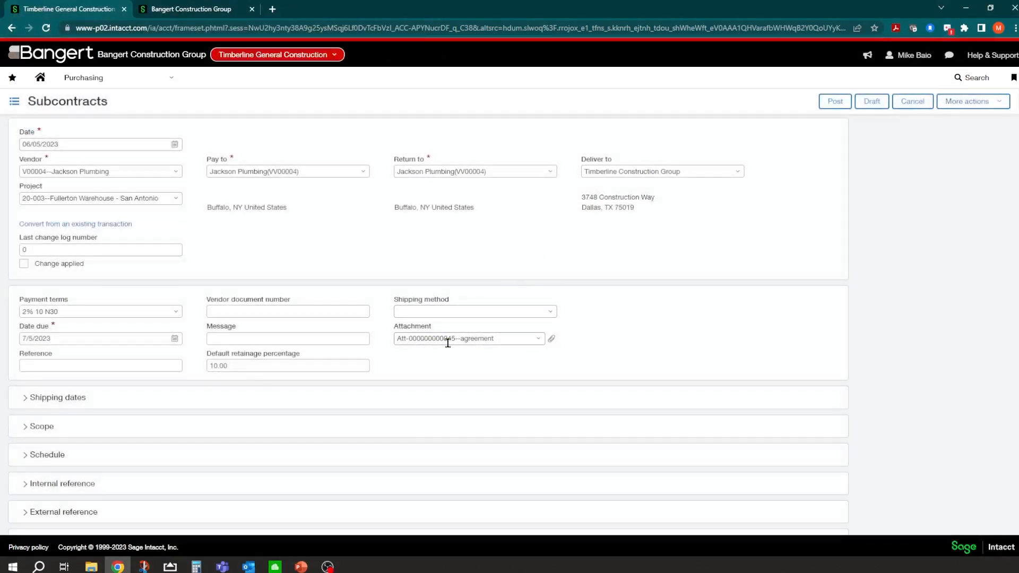
Preview the subcontract's agreement attachment, dismiss the preview, and review the remaining sections down to the entries
{"action": "left_click", "coordinate": [551, 340]}
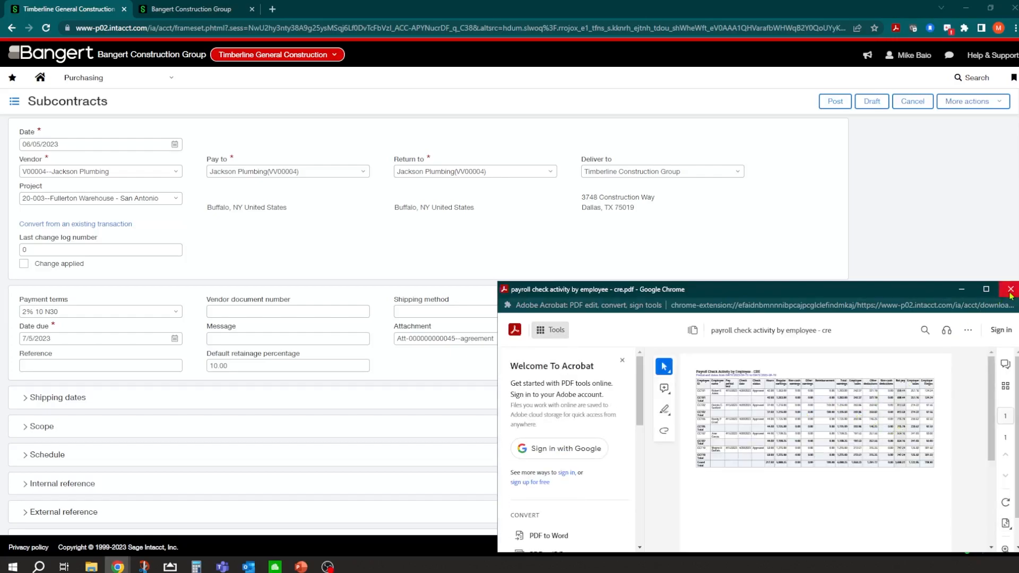
{"action": "left_click", "coordinate": [961, 289]}
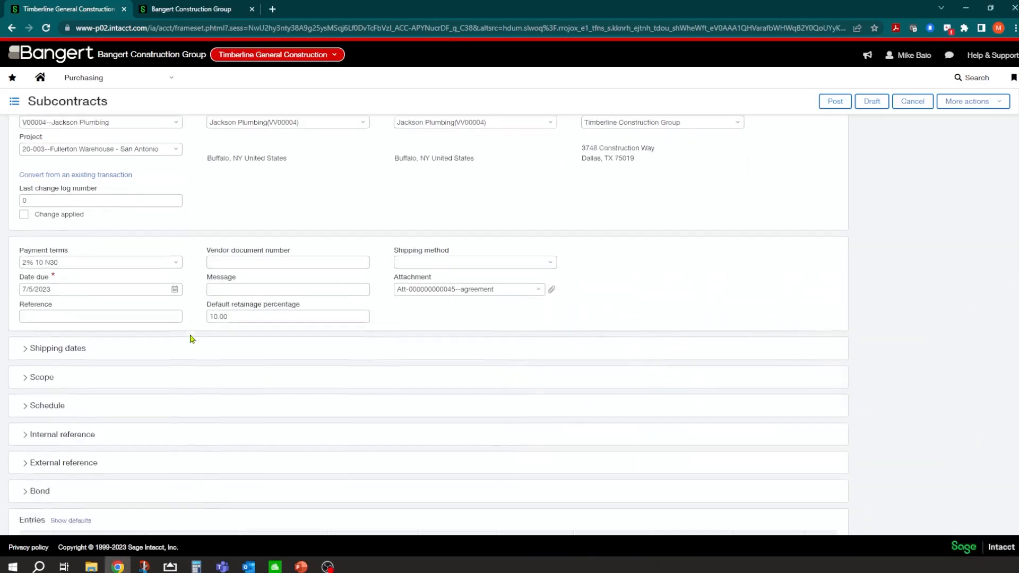
{"action": "scroll", "coordinate": [118, 248], "scroll_direction": "down", "scroll_amount": 2}
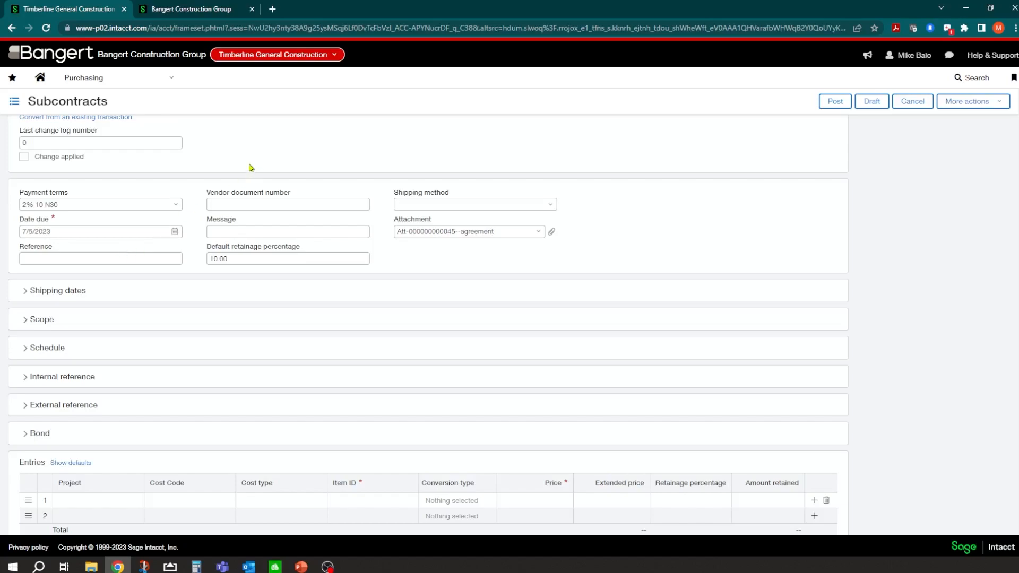
{"action": "scroll", "coordinate": [187, 126], "scroll_direction": "up", "scroll_amount": 2}
In the top-level company session, open the Platform Services printed document templates and filter them by application Purch
{"action": "left_click", "coordinate": [194, 9]}
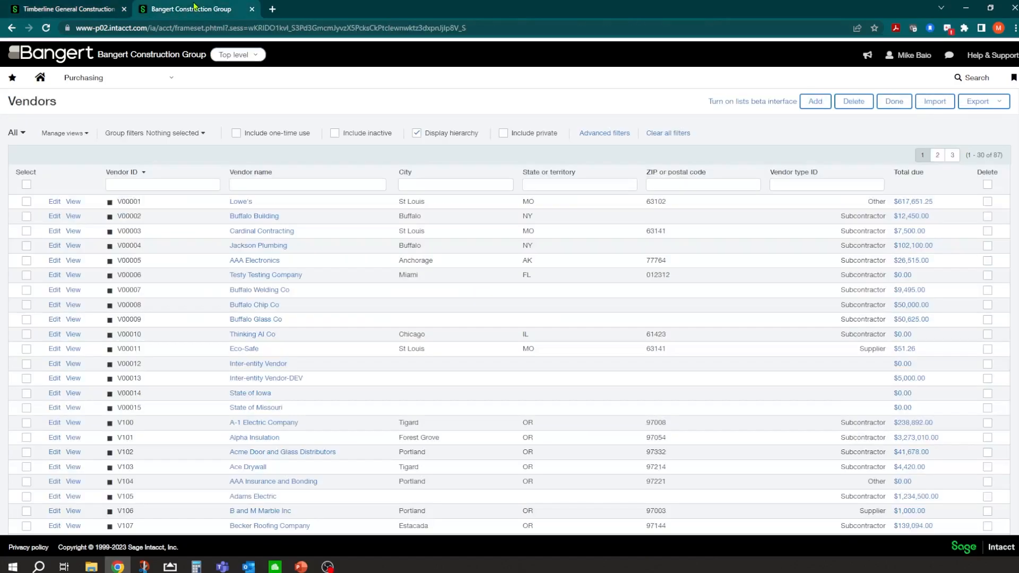
{"action": "left_click", "coordinate": [159, 79]}
{"action": "mouse_move", "coordinate": [129, 135]}
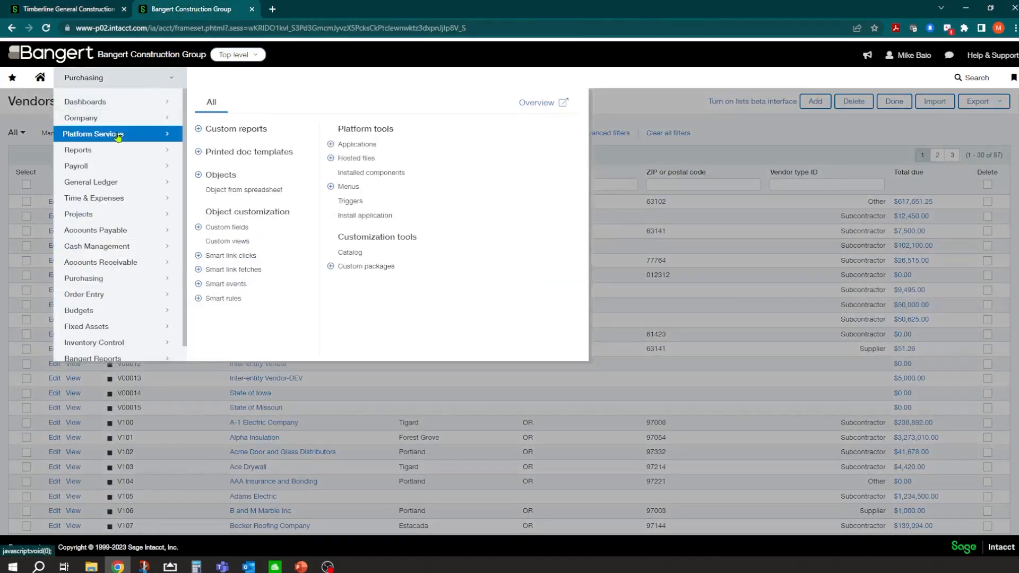
{"action": "left_click", "coordinate": [253, 153]}
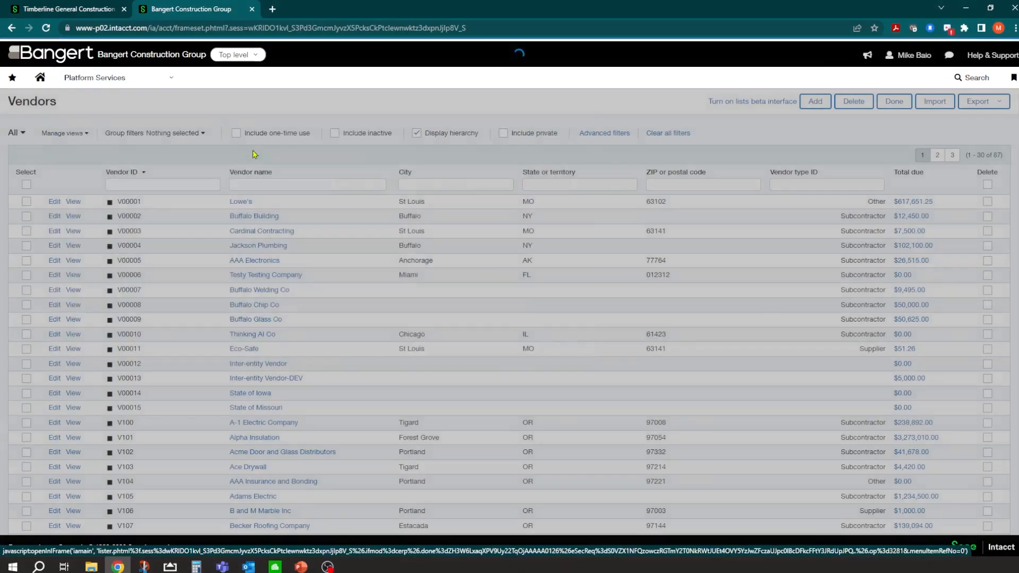
{"action": "scroll", "coordinate": [96, 313], "scroll_direction": "down", "scroll_amount": 3}
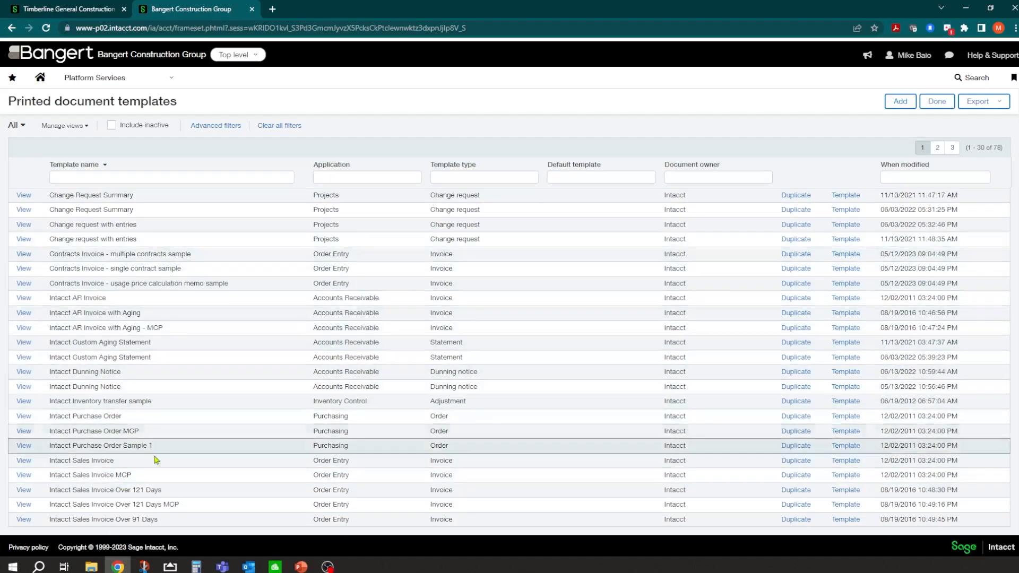
{"action": "left_click", "coordinate": [334, 177]}
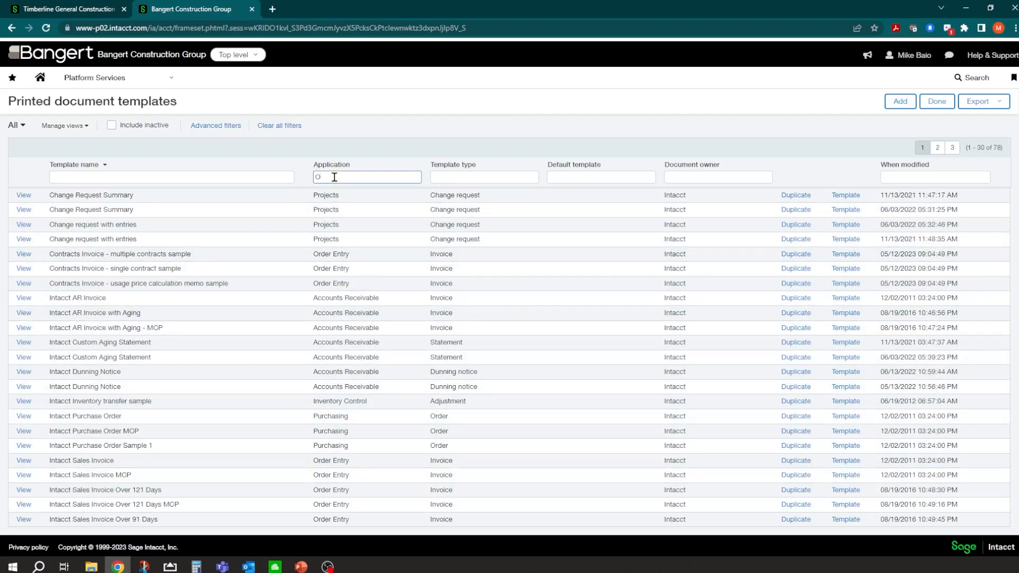
{"action": "key", "text": "Return"}
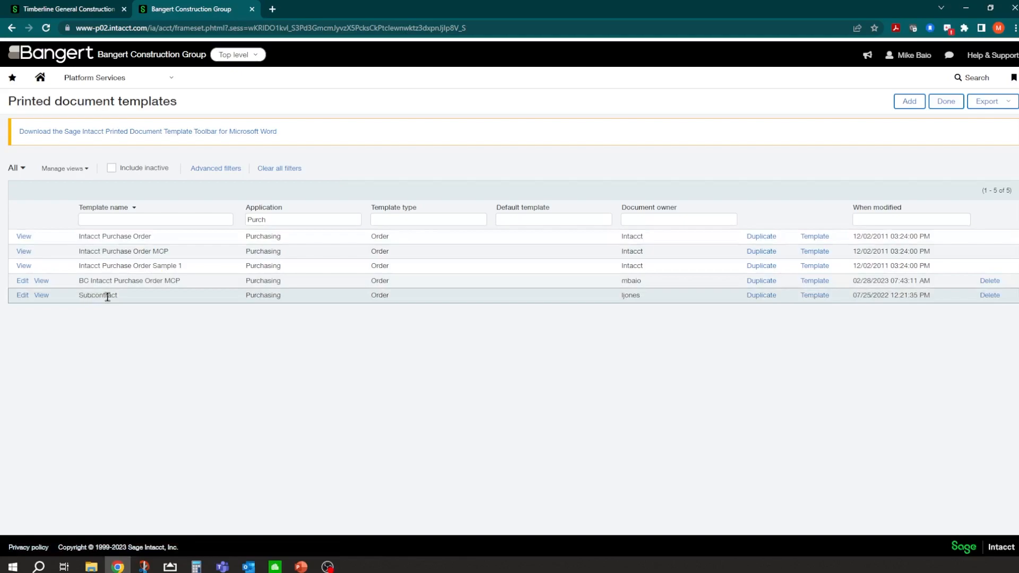
Download the Subcontract template, open it full size in Word, and show the Intacct add-in commands
{"action": "left_click", "coordinate": [806, 300]}
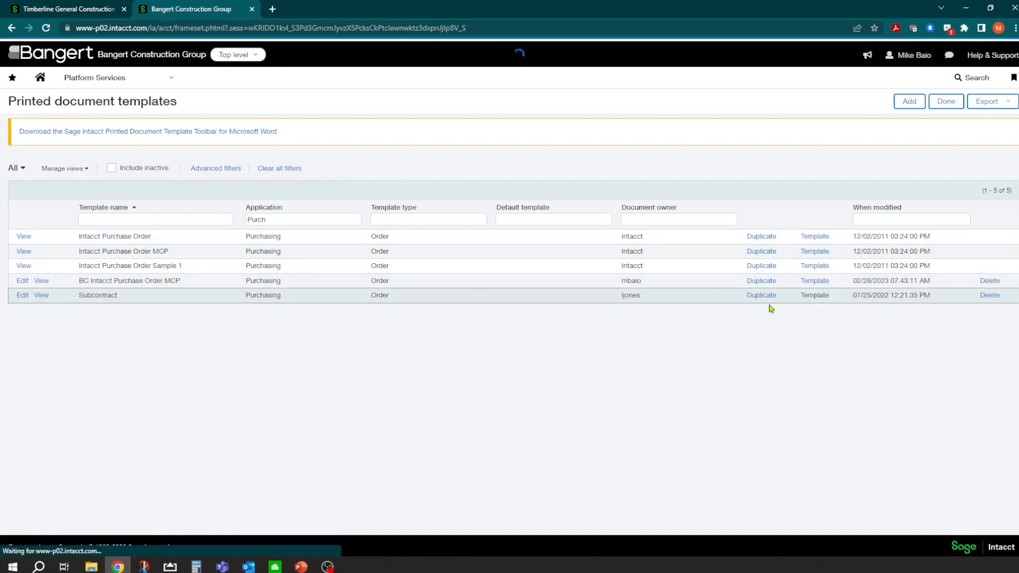
{"action": "left_click", "coordinate": [38, 541]}
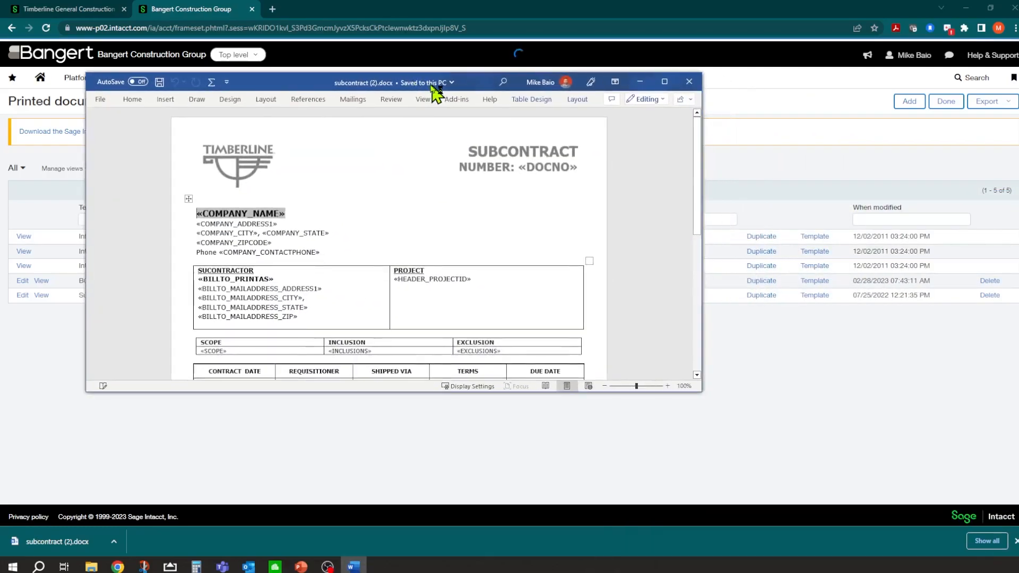
{"action": "left_click", "coordinate": [710, 104]}
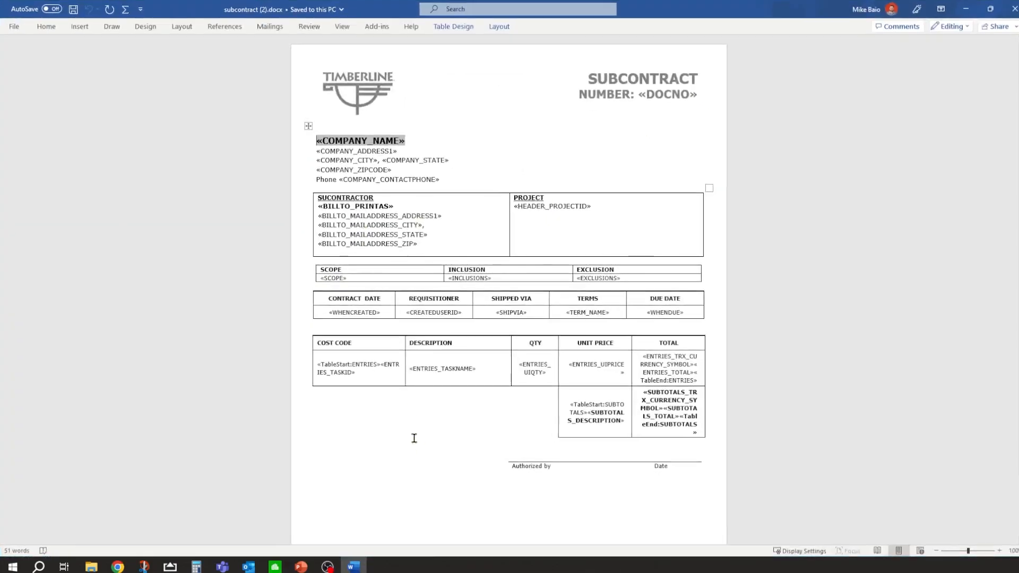
{"action": "left_click", "coordinate": [376, 26]}
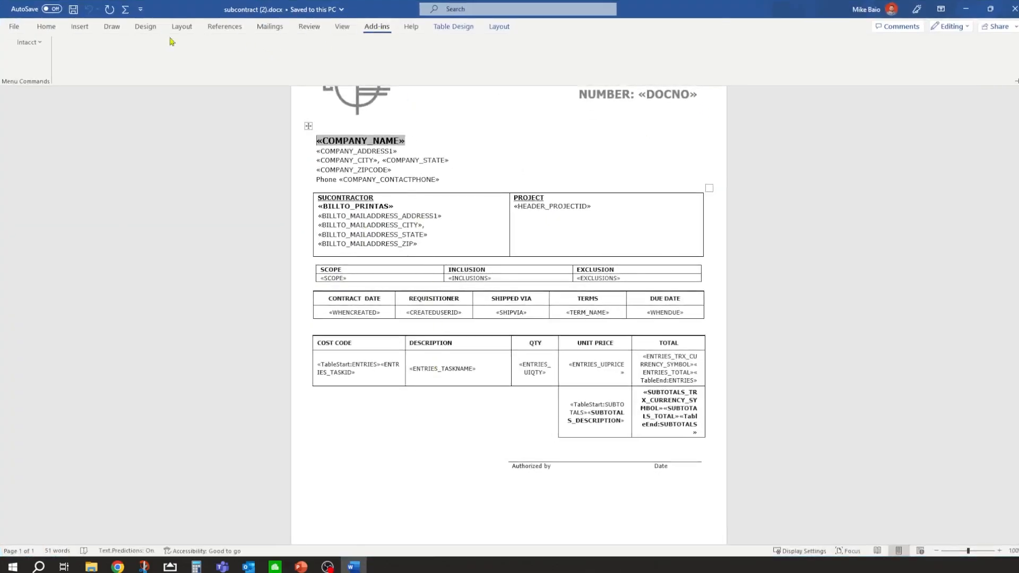
Show the Intacct add-in commands in Word, close the Subcontract template and Word, and return to the open subcontract in the browser
{"action": "left_click", "coordinate": [41, 44]}
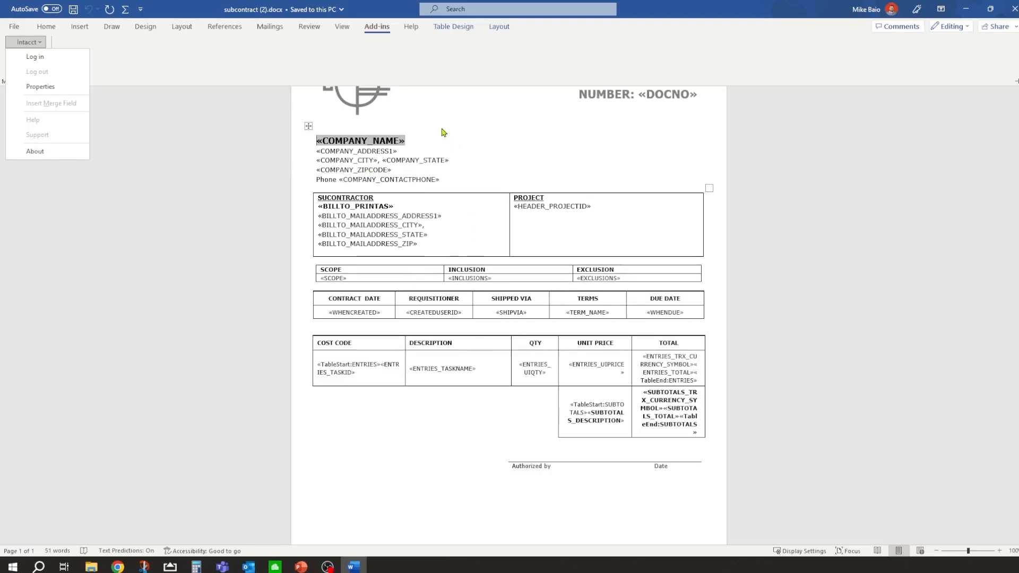
{"action": "left_click", "coordinate": [1014, 11]}
{"action": "left_click", "coordinate": [1014, 10]}
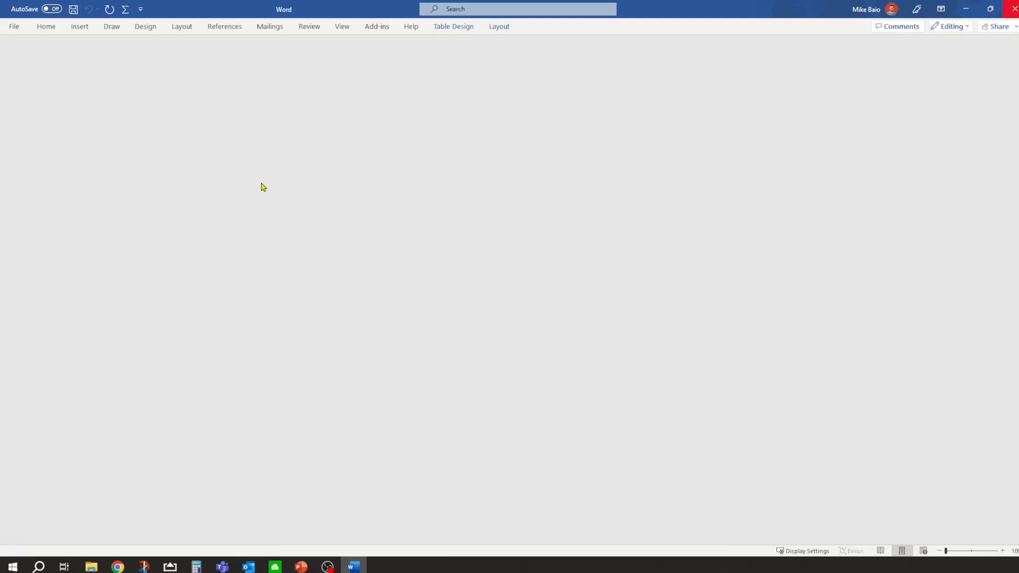
{"action": "left_click", "coordinate": [74, 9]}
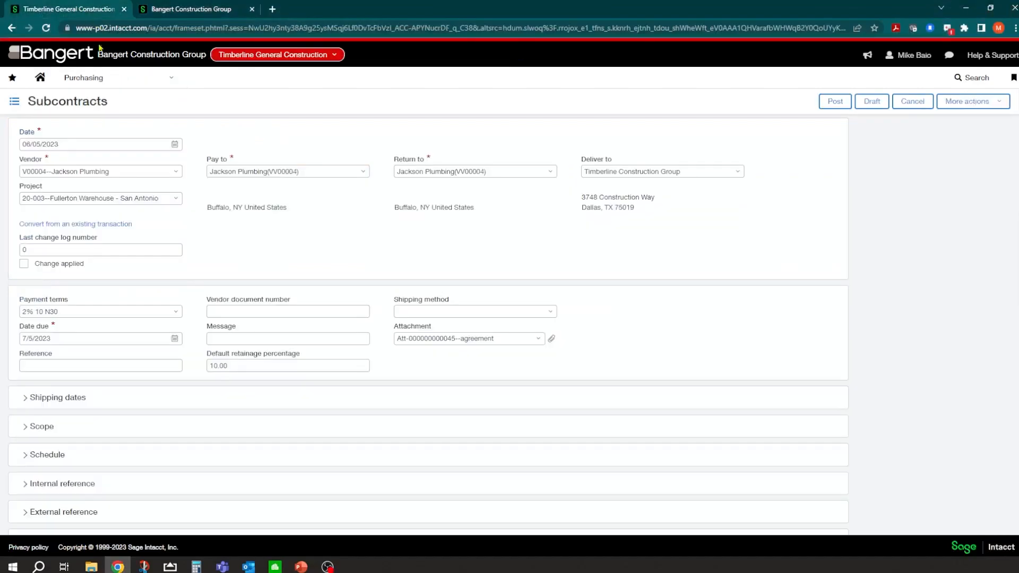
Examine the subcontract's Shipping dates and Scope sections, collapsing each one after viewing
{"action": "scroll", "coordinate": [105, 305], "scroll_direction": "down", "scroll_amount": 1}
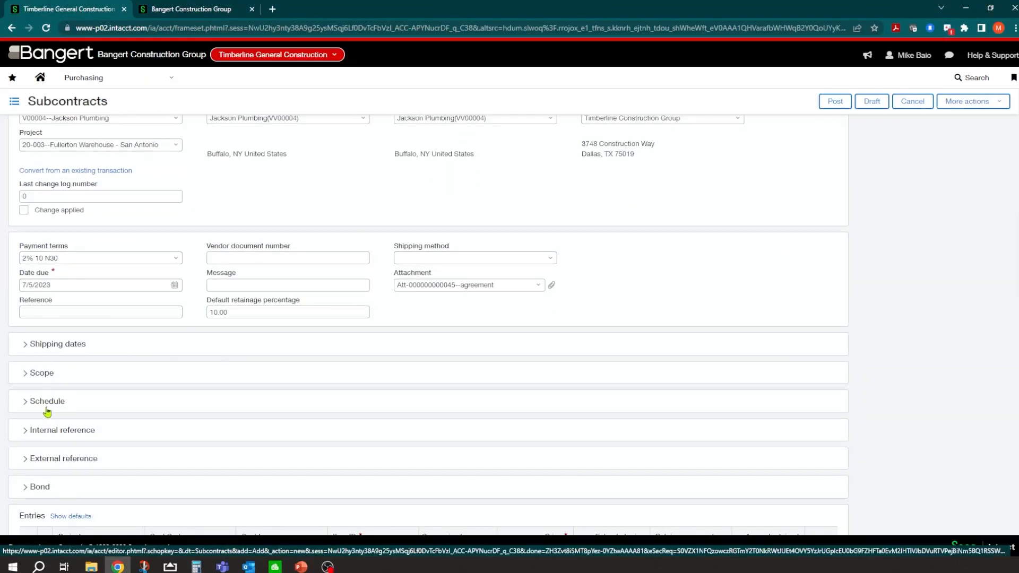
{"action": "scroll", "coordinate": [41, 360], "scroll_direction": "down", "scroll_amount": 1}
{"action": "left_click", "coordinate": [24, 292]}
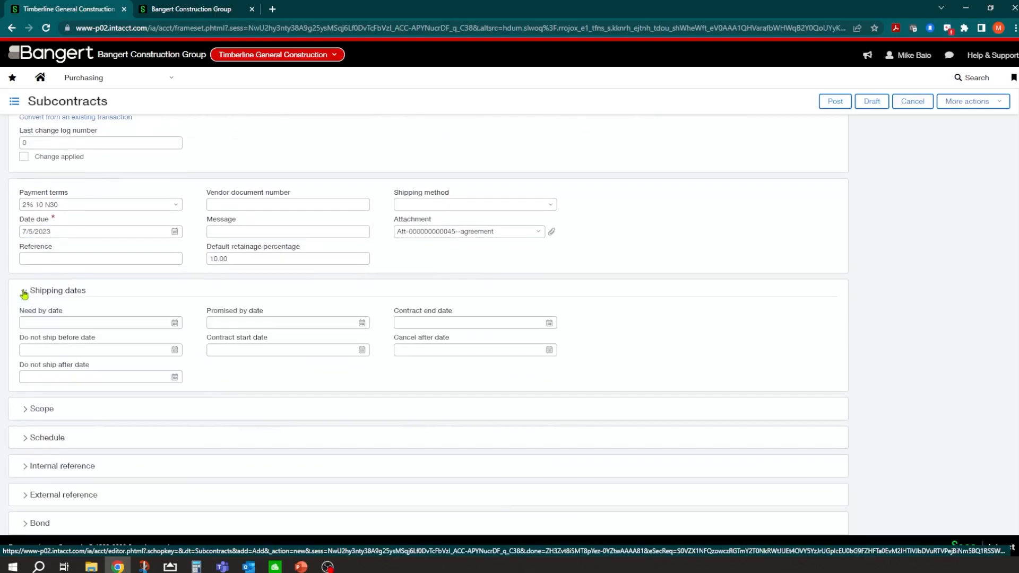
{"action": "left_click", "coordinate": [24, 292]}
{"action": "left_click", "coordinate": [24, 320]}
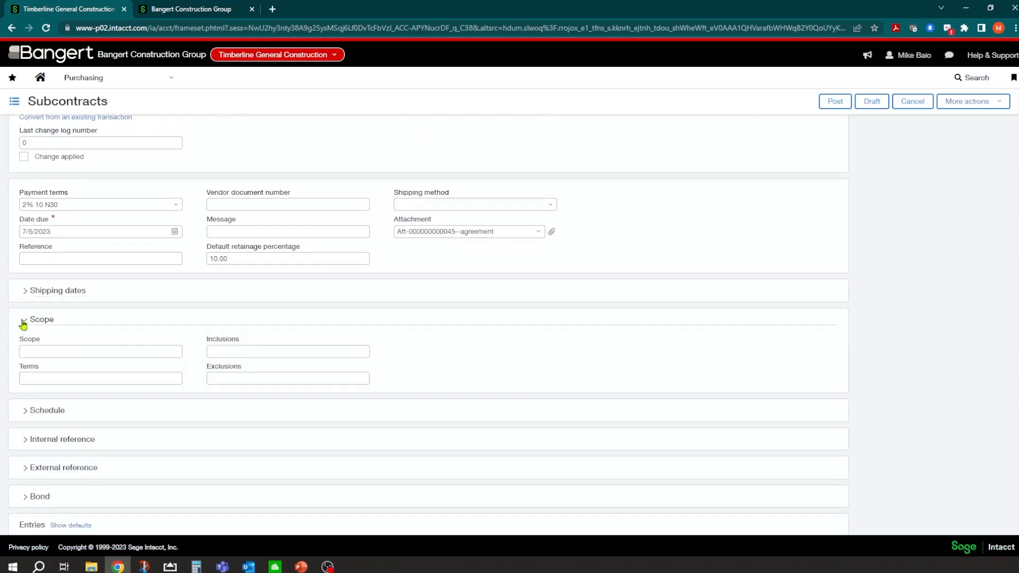
{"action": "left_click", "coordinate": [24, 320]}
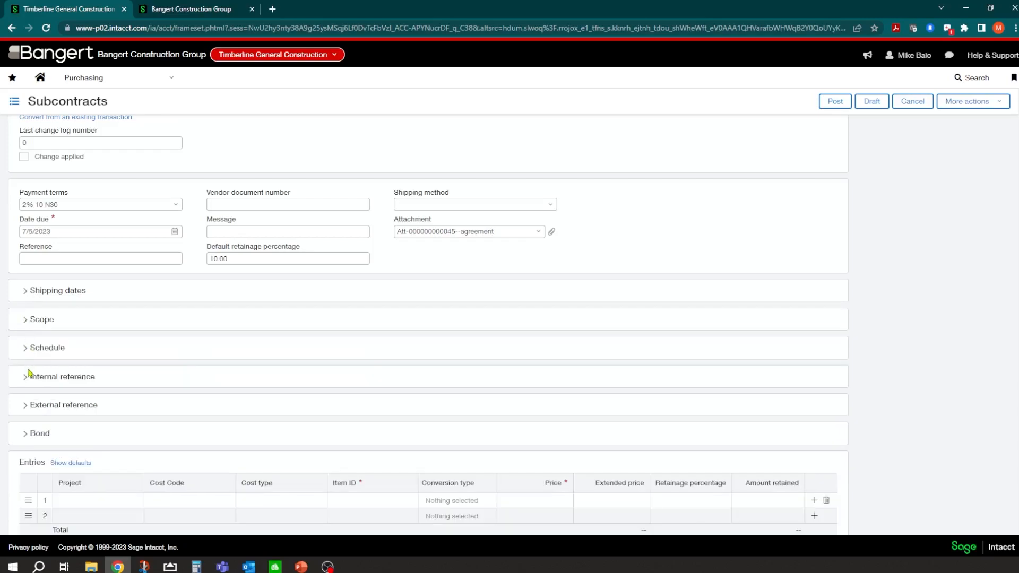
Examine the subcontract's Schedule, Internal reference and External reference sections, leaving all of them collapsed
{"action": "left_click", "coordinate": [24, 348]}
{"action": "scroll", "coordinate": [57, 421], "scroll_direction": "down", "scroll_amount": 2}
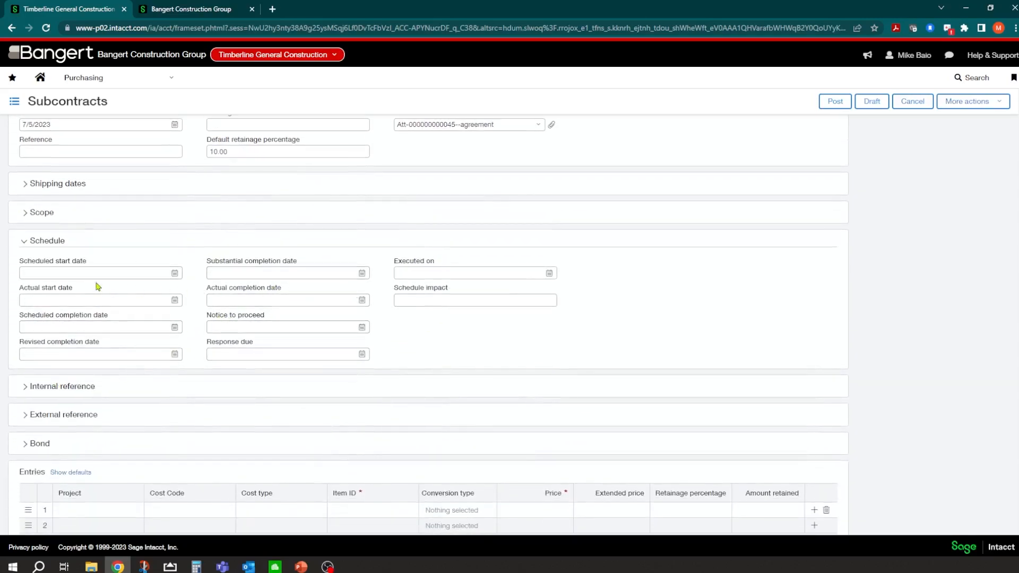
{"action": "left_click", "coordinate": [22, 243]}
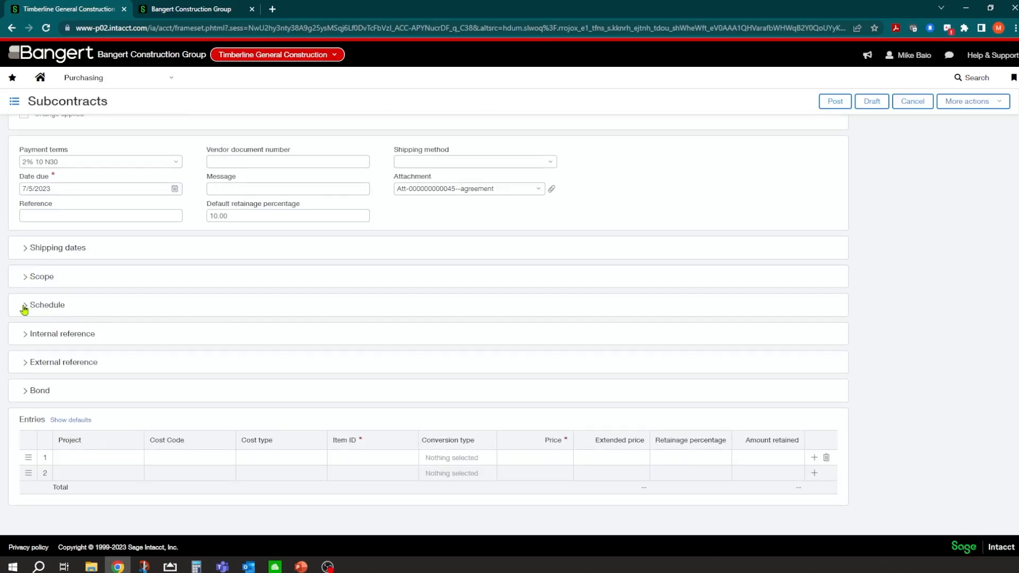
{"action": "left_click", "coordinate": [23, 335]}
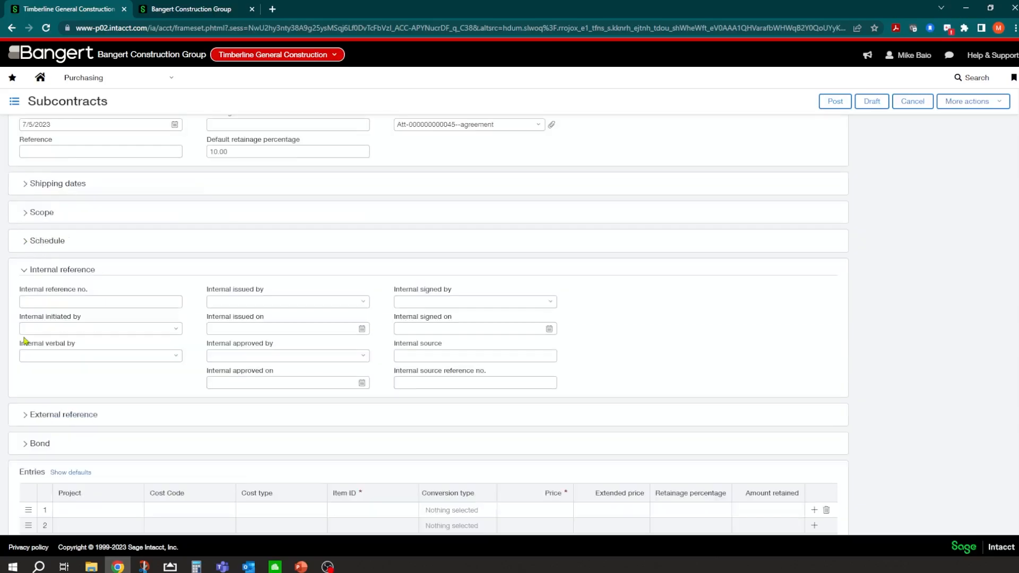
{"action": "left_click", "coordinate": [21, 271]}
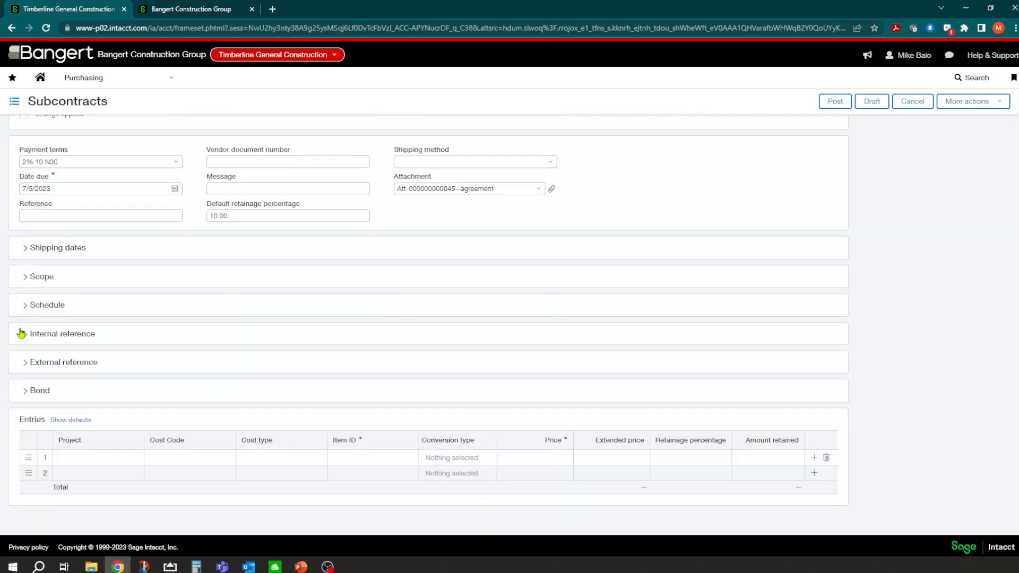
{"action": "left_click", "coordinate": [22, 363]}
{"action": "left_click", "coordinate": [24, 300]}
Show the entry defaults and set the default cost code to G15-400--Plumbing
{"action": "left_click", "coordinate": [104, 458]}
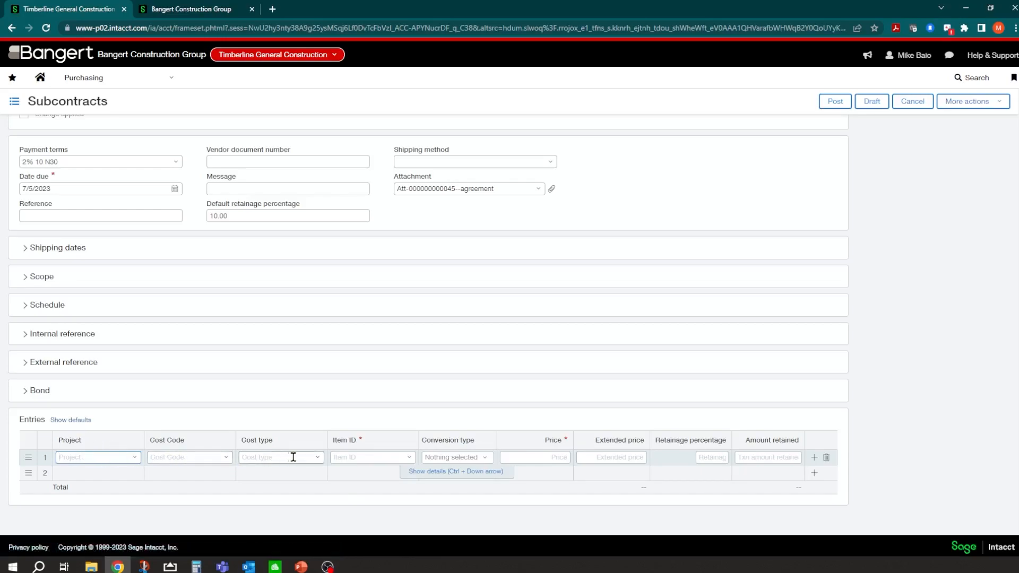
{"action": "left_click", "coordinate": [61, 421]}
{"action": "scroll", "coordinate": [74, 424], "scroll_direction": "down", "scroll_amount": 3}
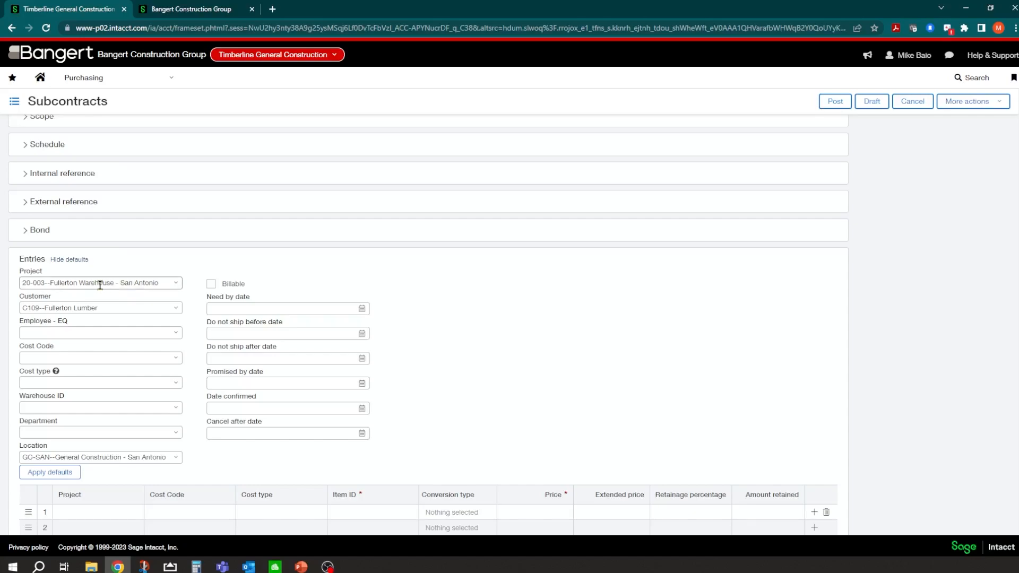
{"action": "left_click", "coordinate": [100, 285]}
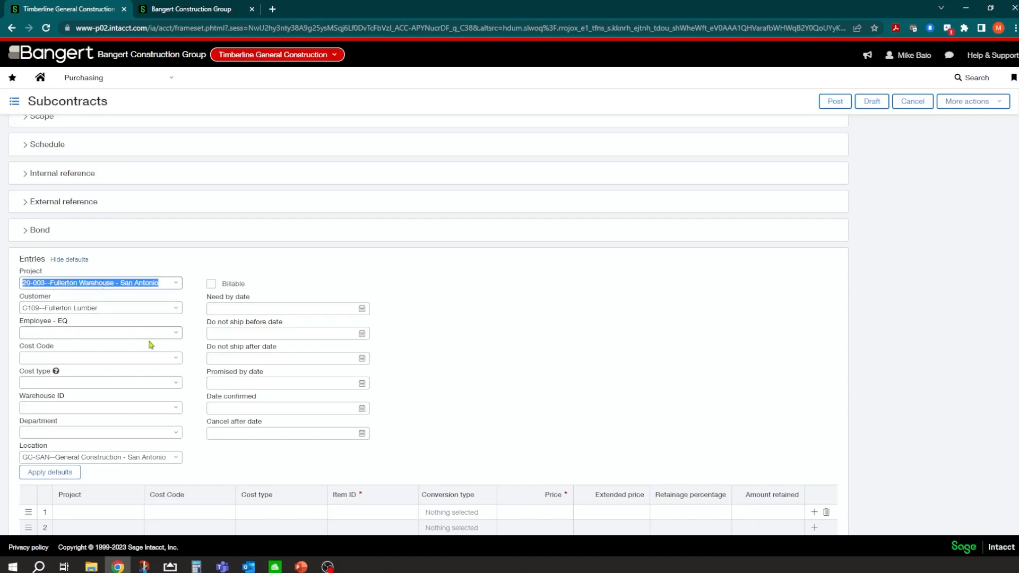
{"action": "left_click", "coordinate": [177, 361]}
{"action": "scroll", "coordinate": [115, 258], "scroll_direction": "down", "scroll_amount": 3}
{"action": "scroll", "coordinate": [115, 258], "scroll_direction": "down", "scroll_amount": 10}
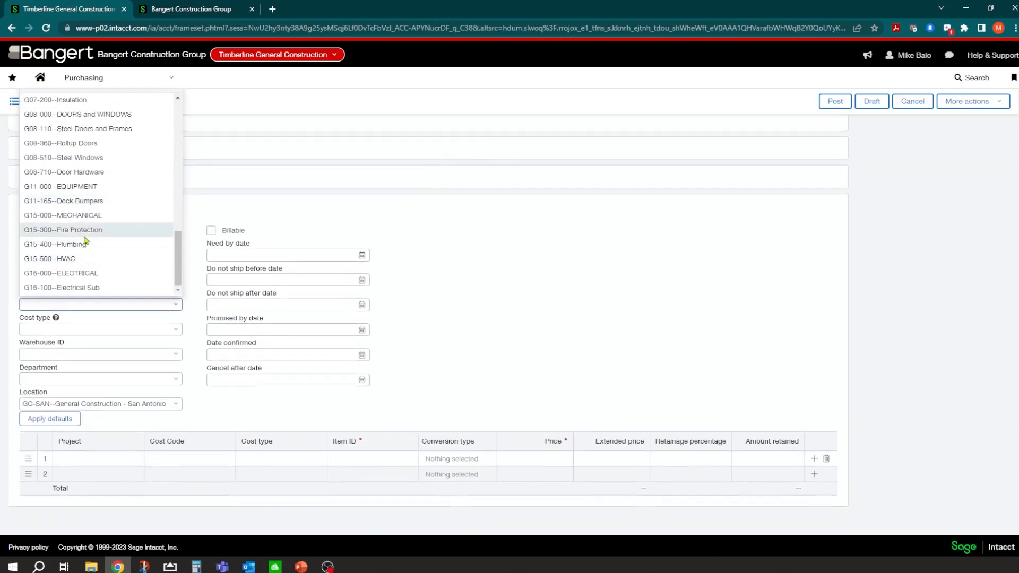
{"action": "left_click", "coordinate": [74, 244]}
Set the default cost type to SUB--Subcontract--Subcontract--5002 and the department to 10--Construction, and apply the defaults to the entries
{"action": "left_click", "coordinate": [179, 331]}
{"action": "left_click", "coordinate": [107, 366]}
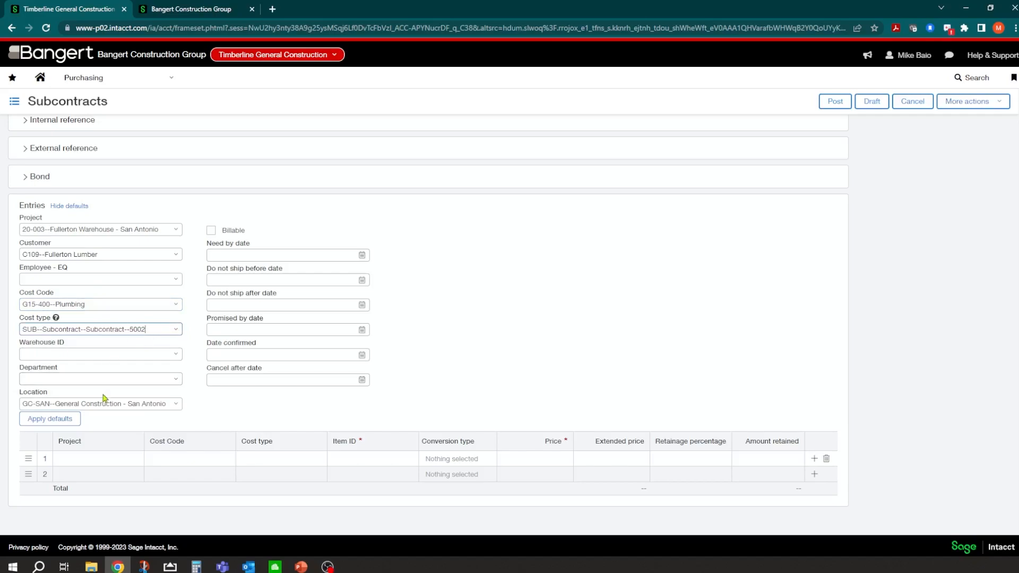
{"action": "left_click", "coordinate": [172, 379]}
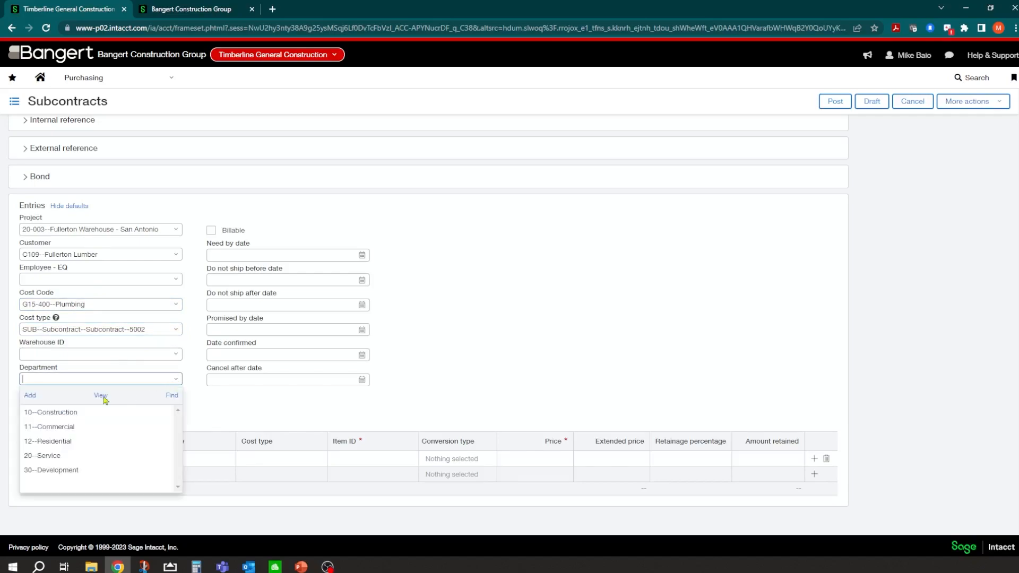
{"action": "left_click", "coordinate": [50, 413]}
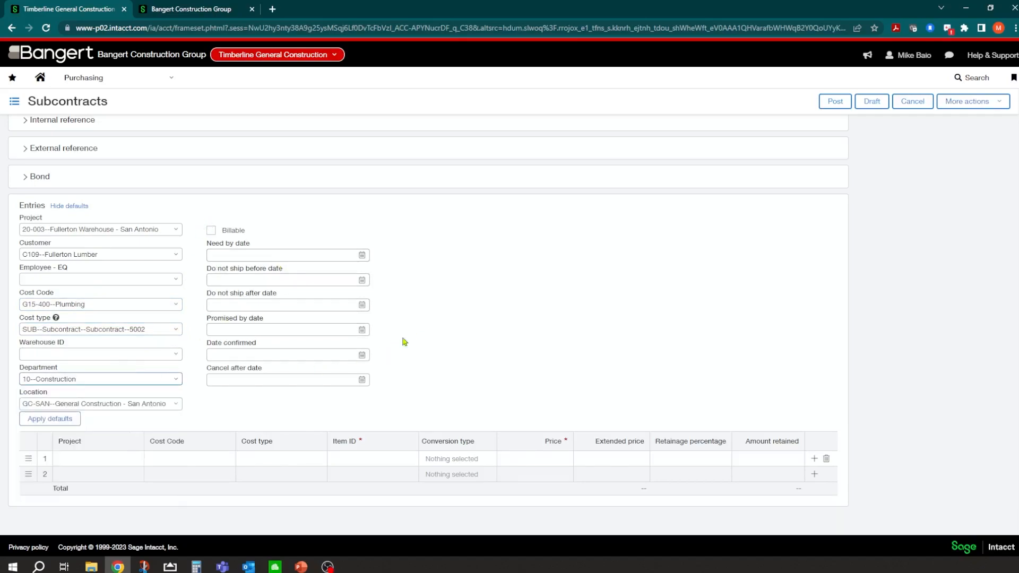
{"action": "left_click", "coordinate": [107, 456]}
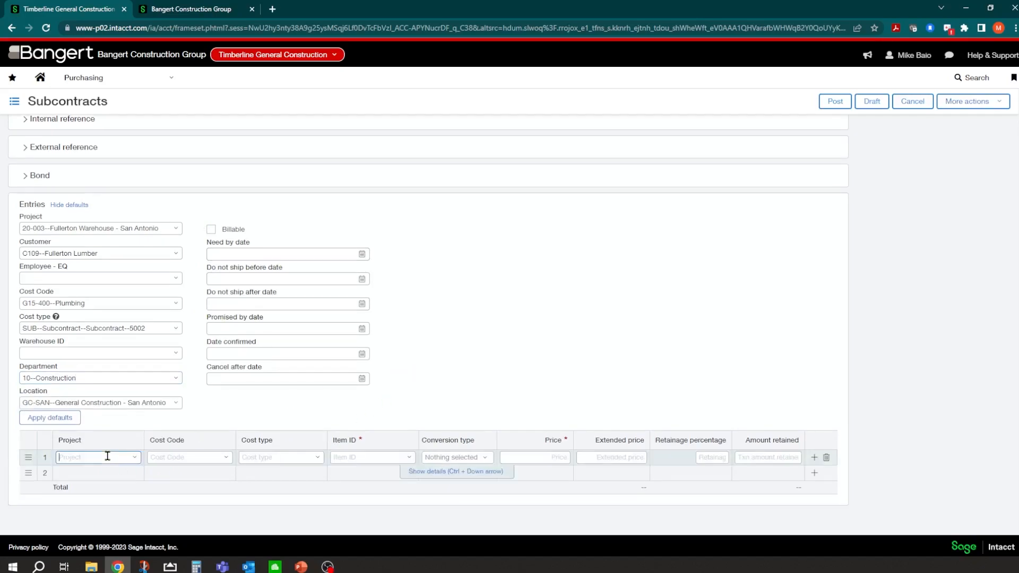
{"action": "left_click", "coordinate": [44, 419]}
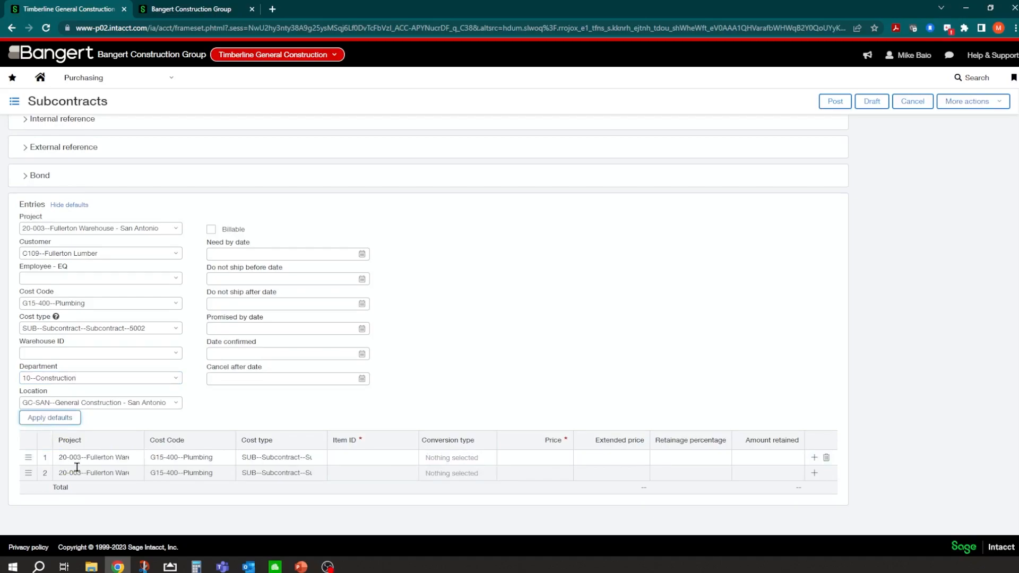
Delete the first line from the subcontract entries
{"action": "left_click", "coordinate": [344, 456]}
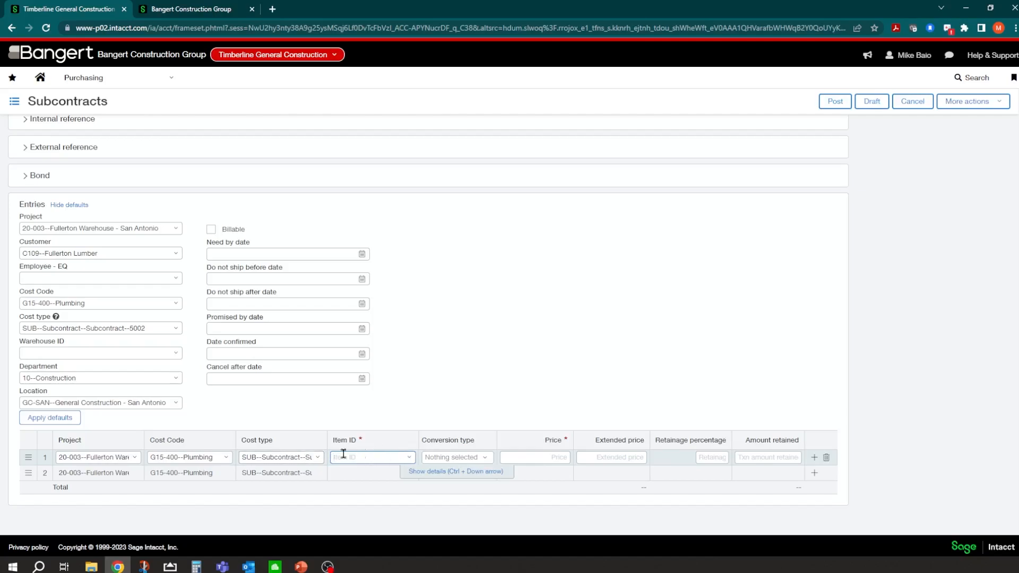
{"action": "left_click", "coordinate": [822, 477]}
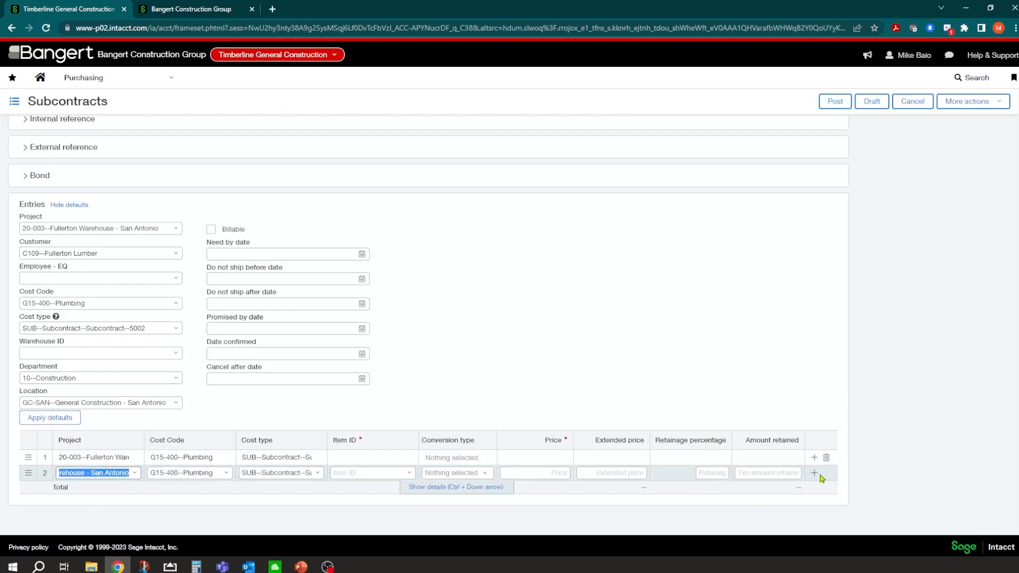
{"action": "left_click", "coordinate": [826, 458]}
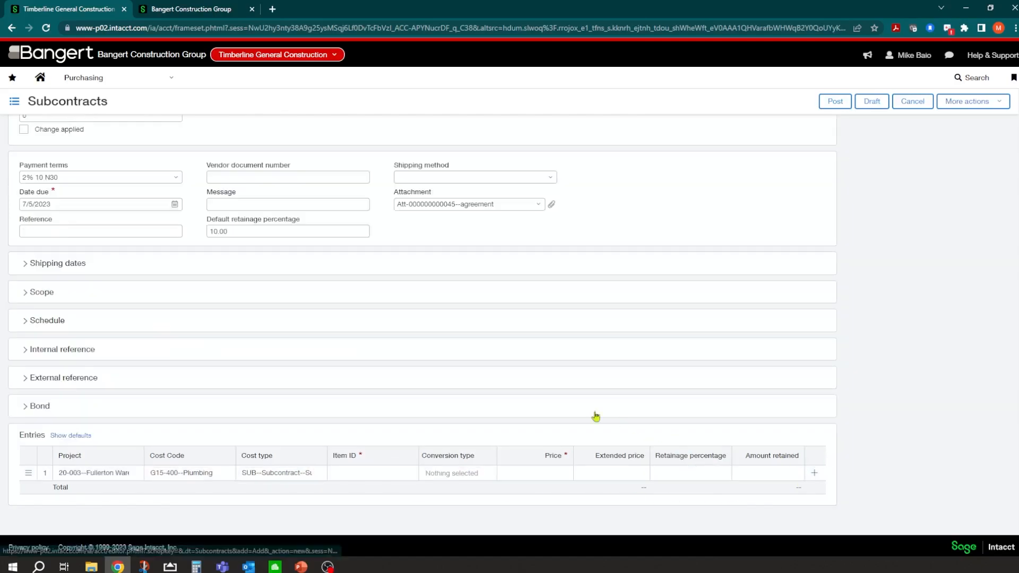
Clear the cost type, cost code and project from the remaining entry line
{"action": "left_click", "coordinate": [267, 472]}
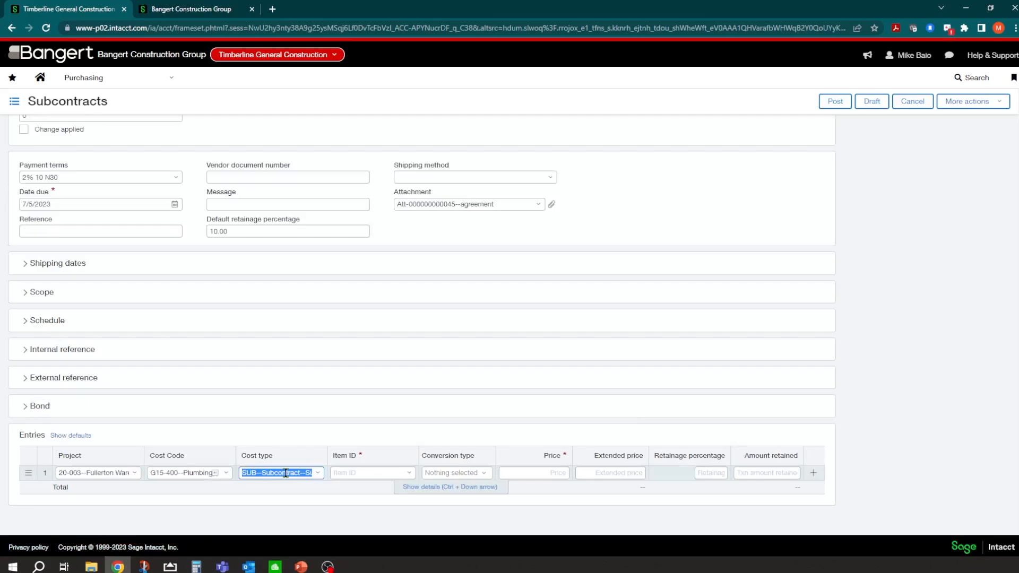
{"action": "key", "text": "BackSpace"}
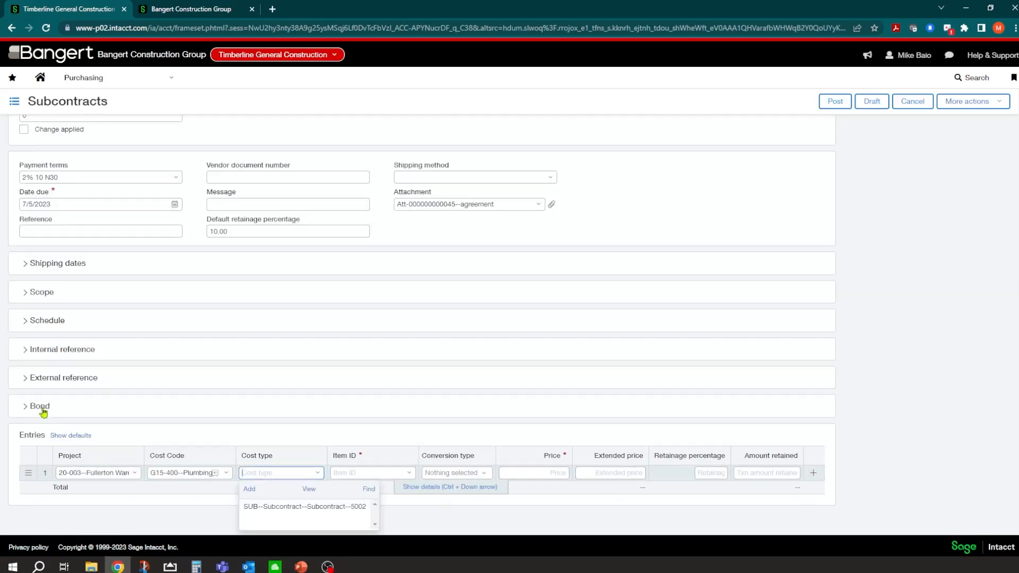
{"action": "left_click", "coordinate": [180, 472]}
{"action": "key", "text": "BackSpace"}
{"action": "left_click", "coordinate": [101, 472]}
{"action": "key", "text": "BackSpace"}
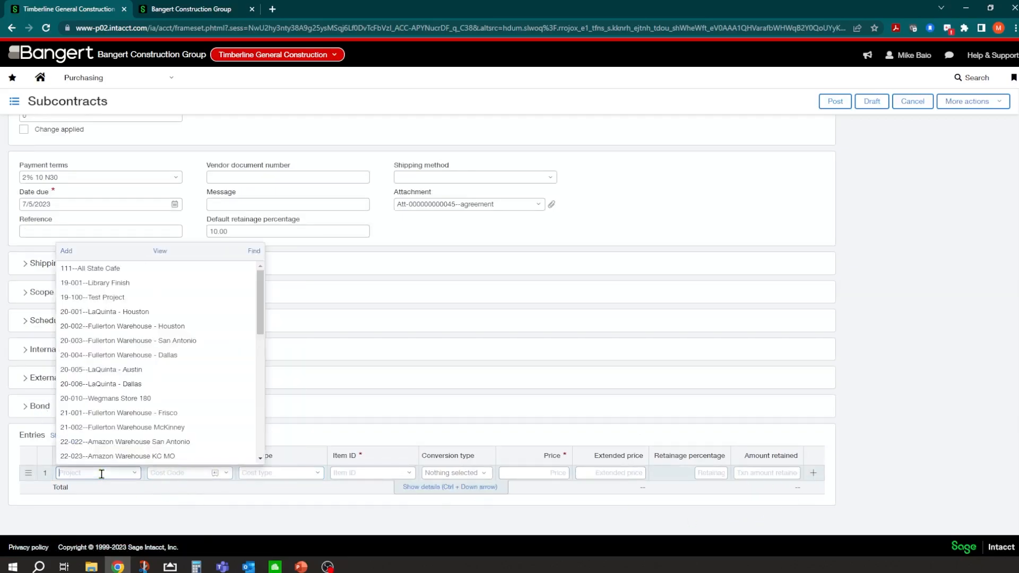
Set the first entry's project to 20-003--Fullerton Warehouse - San Antonio and its cost code to G15-400--Plumbing
{"action": "left_click", "coordinate": [148, 346]}
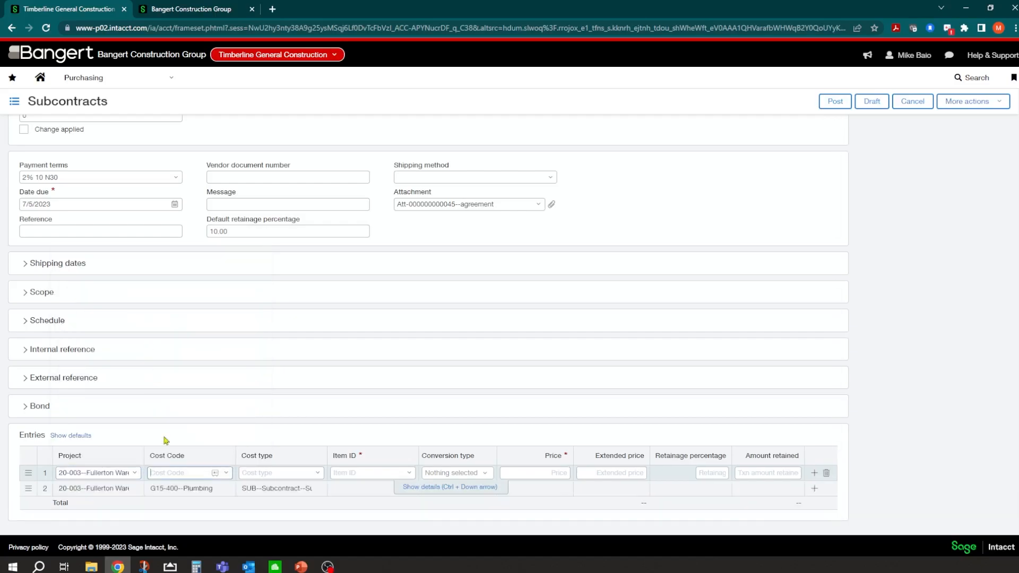
{"action": "left_click", "coordinate": [225, 472]}
{"action": "scroll", "coordinate": [234, 417], "scroll_direction": "down", "scroll_amount": 2}
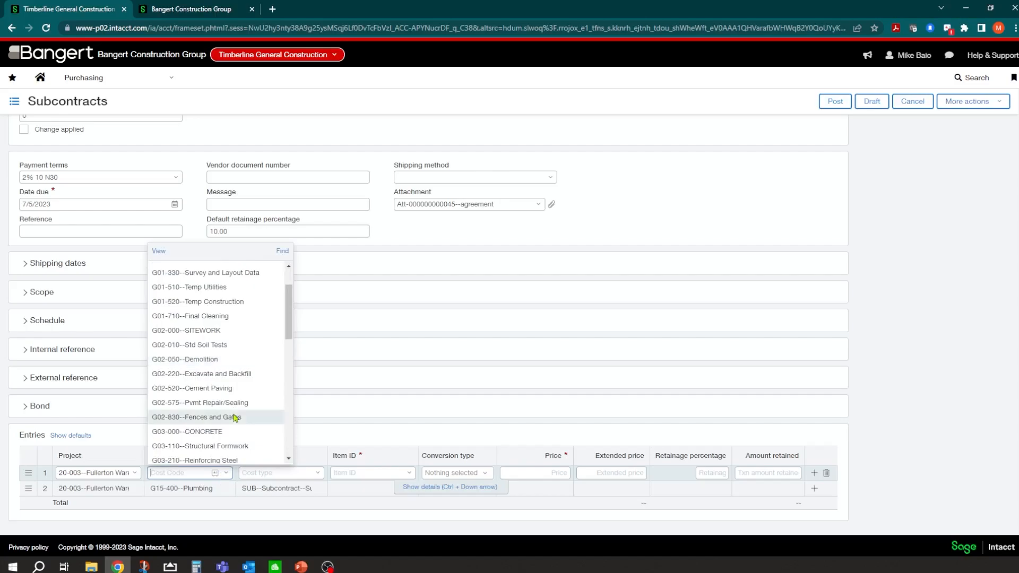
{"action": "scroll", "coordinate": [234, 417], "scroll_direction": "up", "scroll_amount": 1}
{"action": "left_click", "coordinate": [406, 334]}
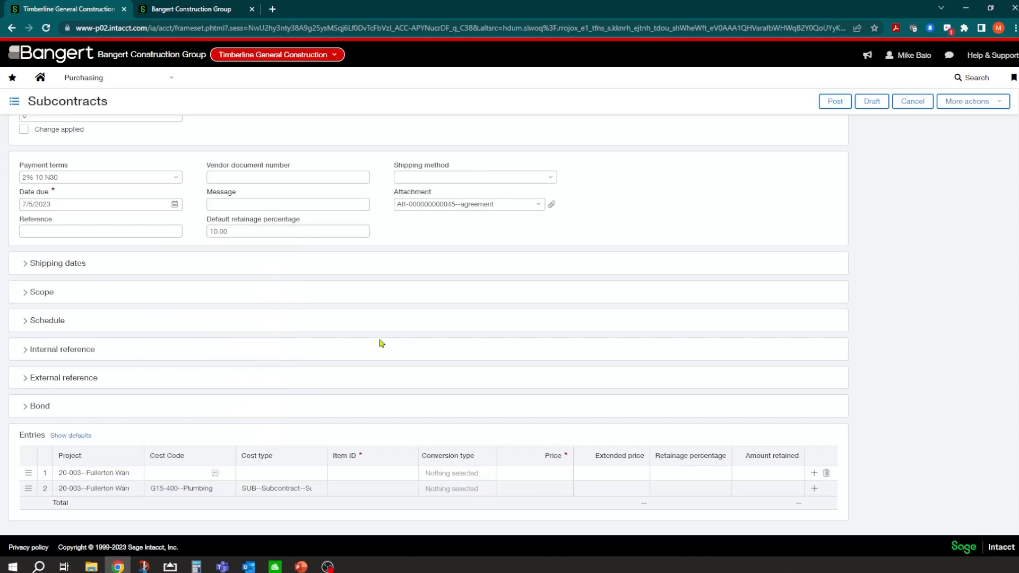
{"action": "left_click", "coordinate": [155, 476]}
{"action": "type", "text": "plu"}
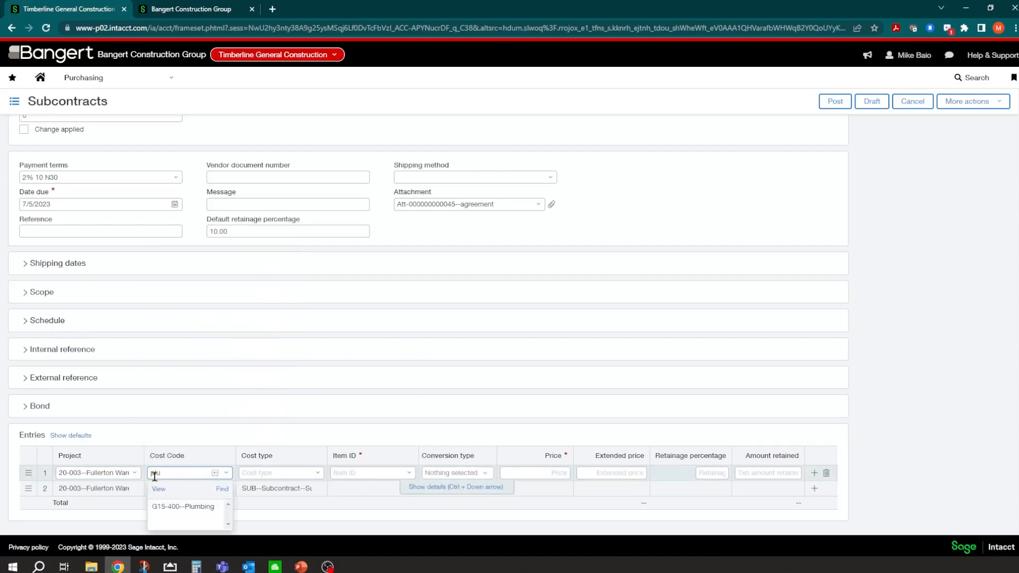
{"action": "left_click", "coordinate": [187, 506]}
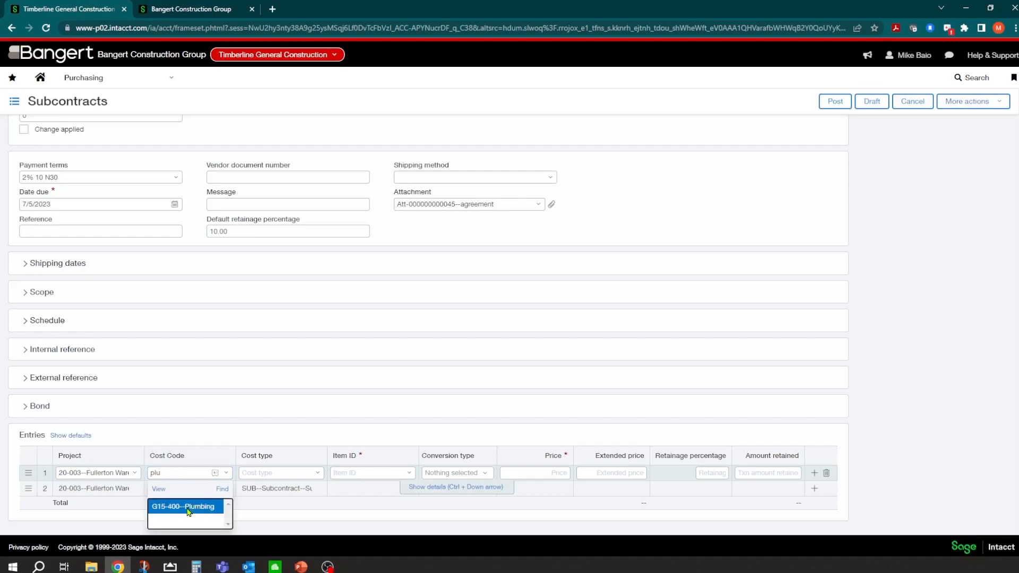
Set the first entry's cost type to SUB--Subcontract--Subcontract--5002
{"action": "key", "text": "Tab"}
{"action": "type", "text": "s"}
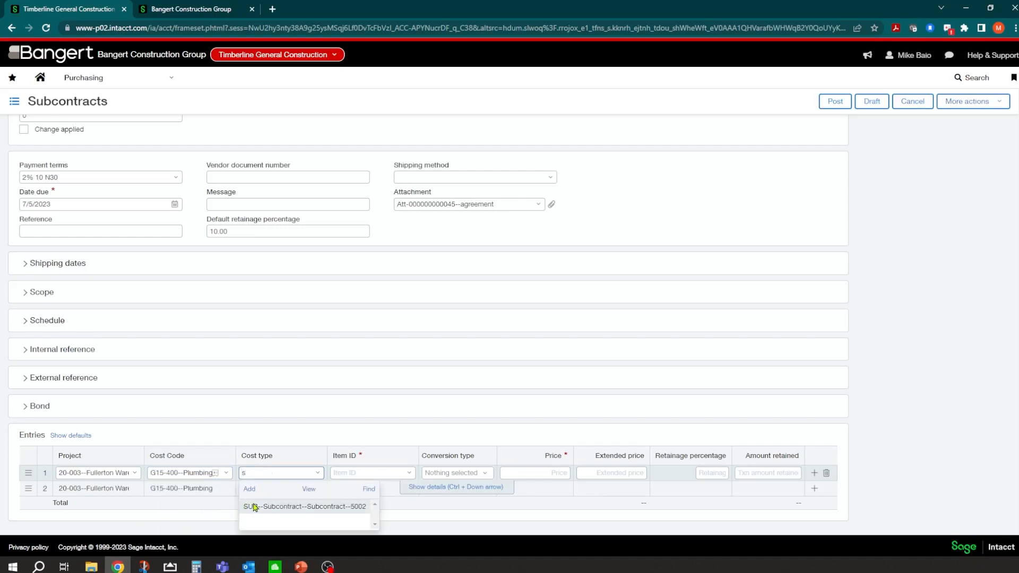
{"action": "left_click", "coordinate": [295, 506]}
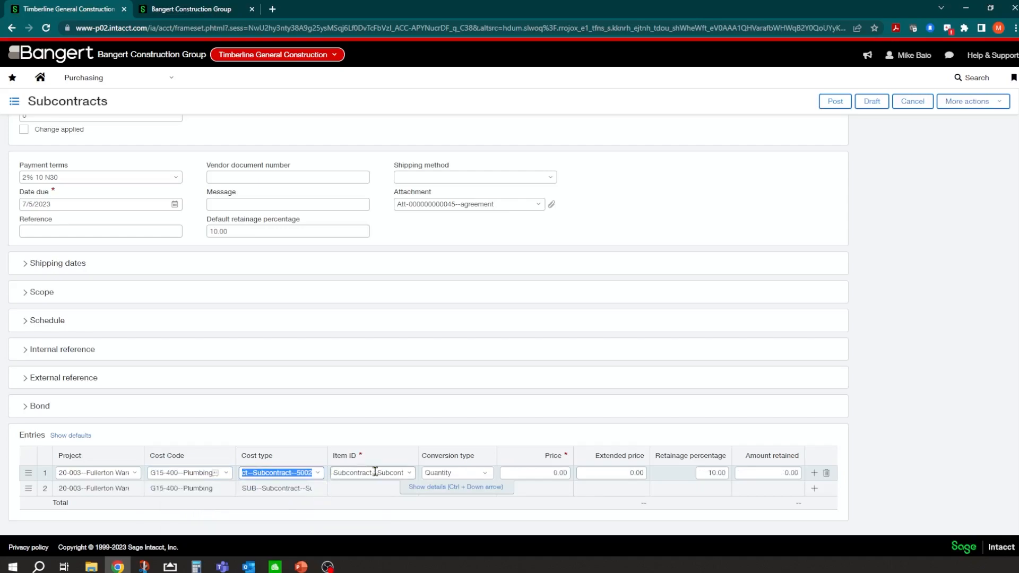
{"action": "key", "text": "Tab"}
{"action": "key", "text": "Tab"}
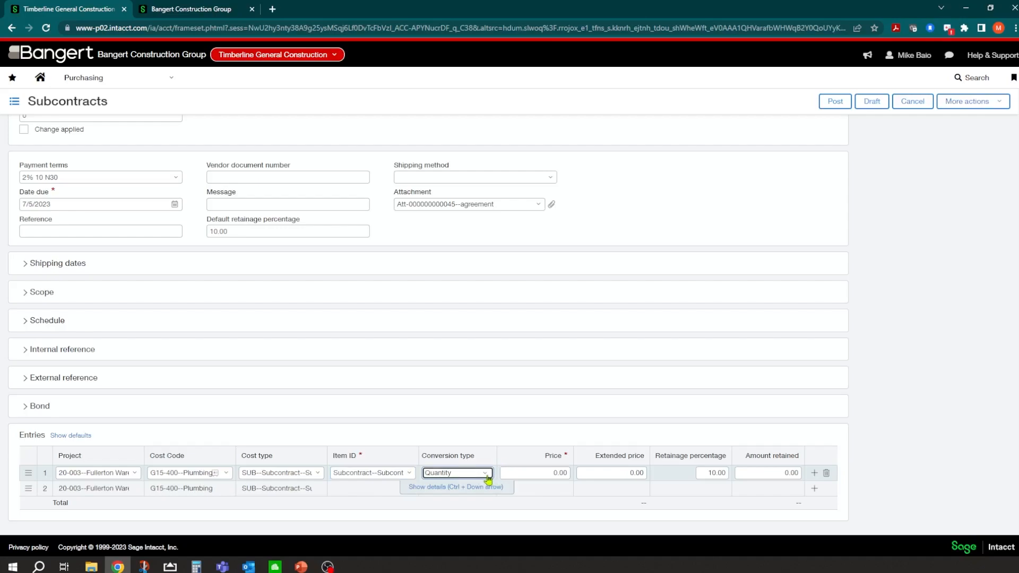
Set the plumbing entry's conversion type to Price and its price to 45000
{"action": "left_click", "coordinate": [485, 474]}
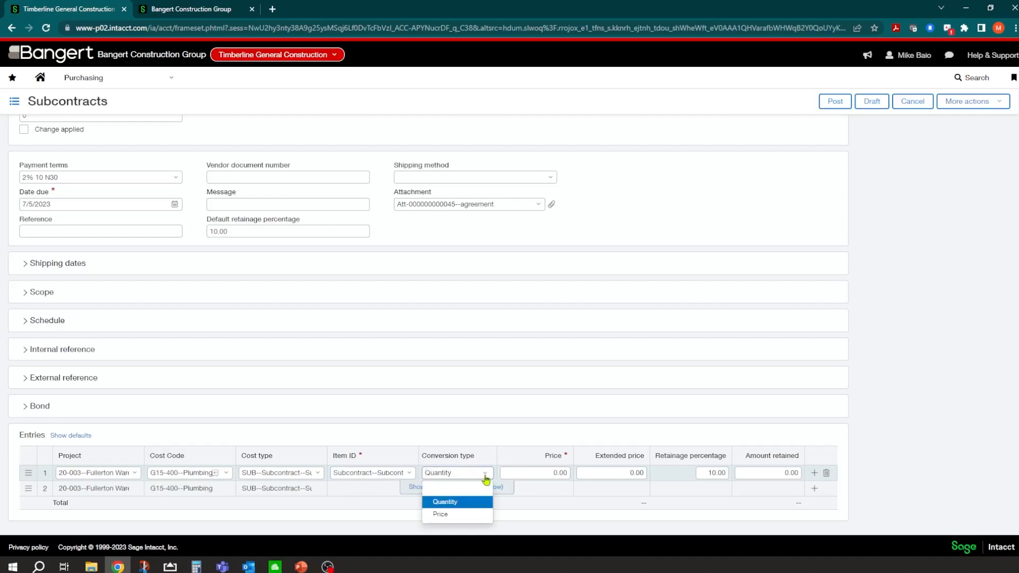
{"action": "left_click", "coordinate": [441, 515]}
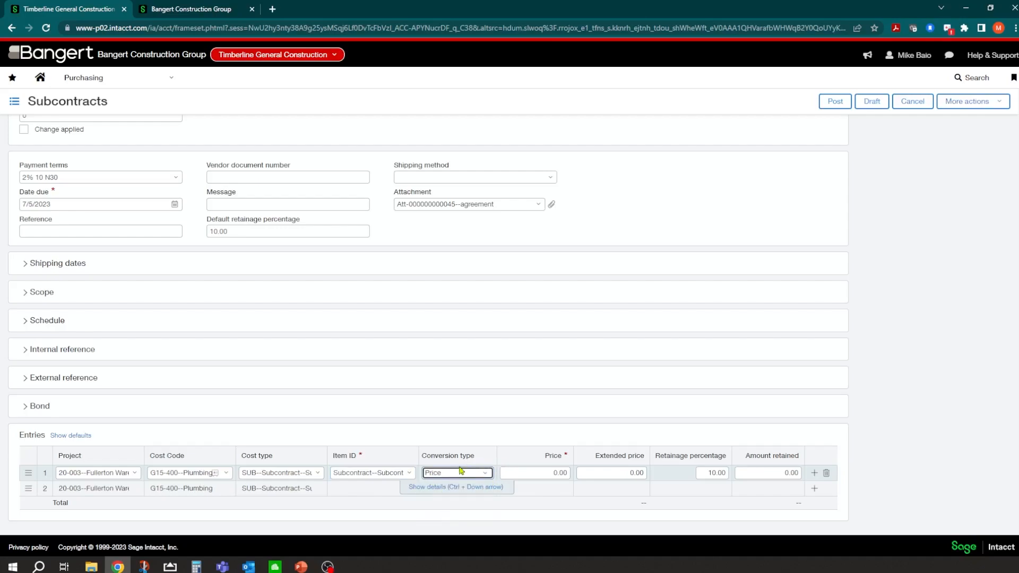
{"action": "key", "text": "Tab"}
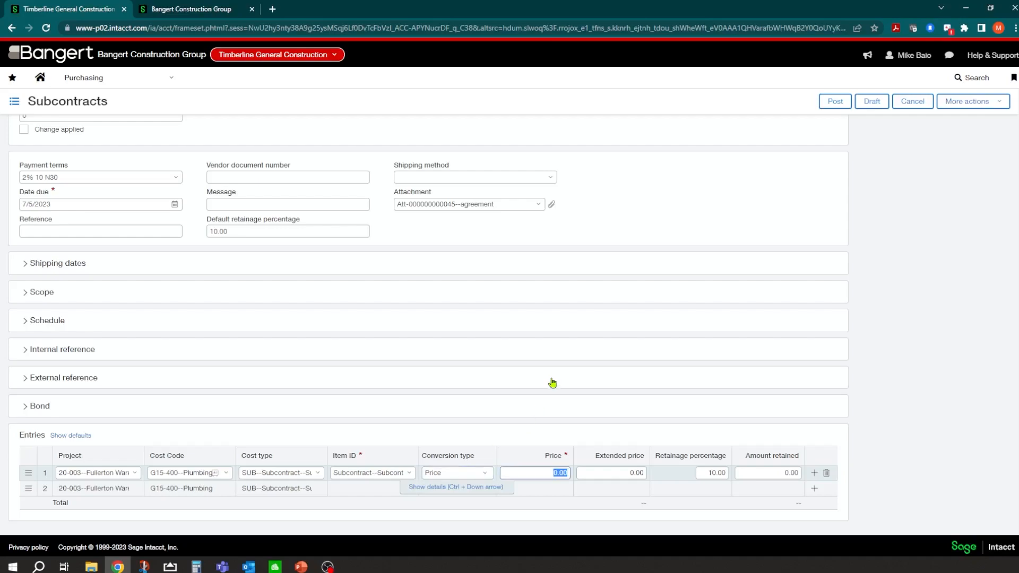
{"action": "type", "text": "45000"}
{"action": "key", "text": "Tab"}
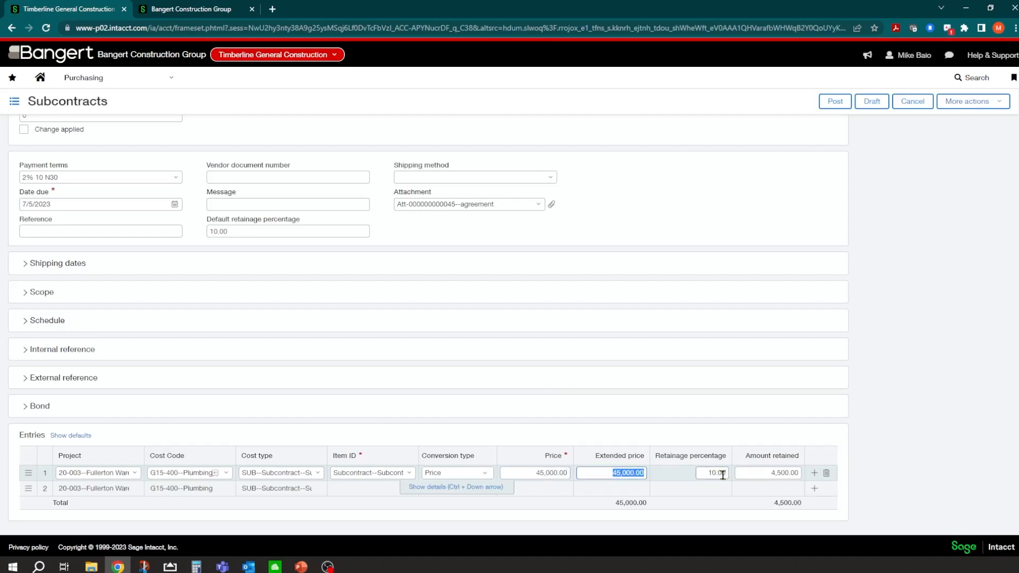
Review the Jackson Plumbing subcontract and post it
{"action": "scroll", "coordinate": [812, 480], "scroll_direction": "down", "scroll_amount": 1}
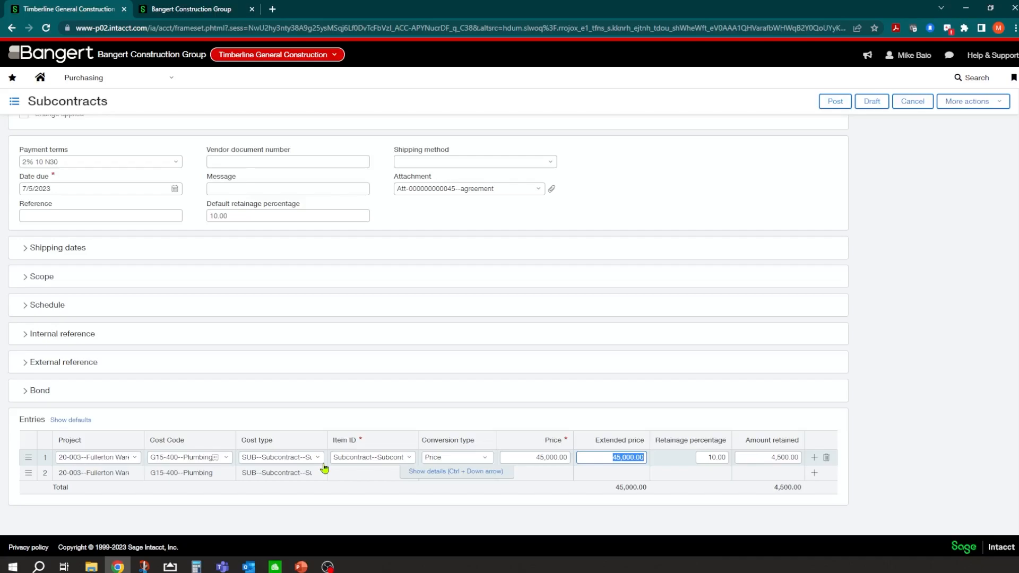
{"action": "scroll", "coordinate": [150, 366], "scroll_direction": "up", "scroll_amount": 4}
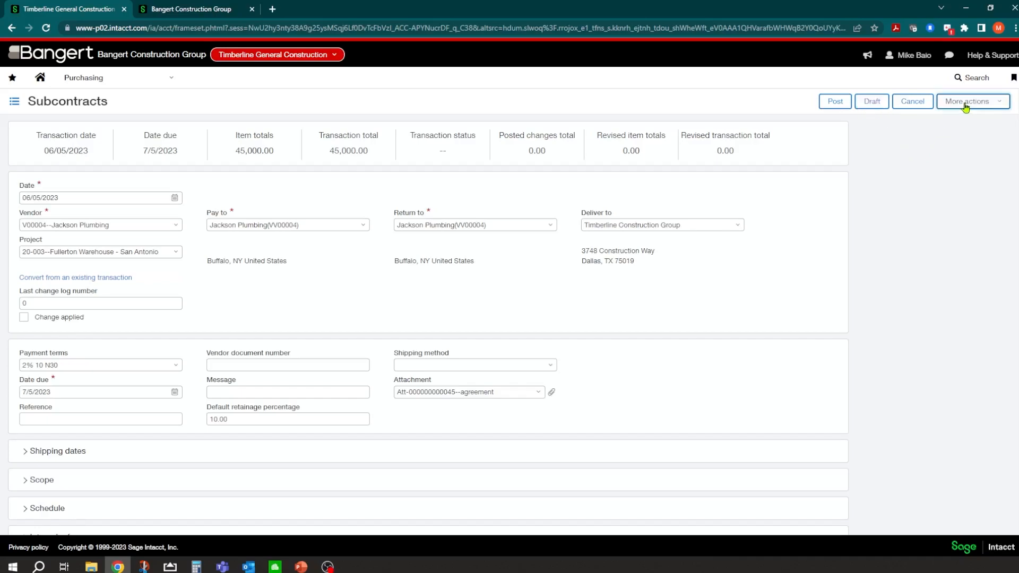
{"action": "left_click", "coordinate": [833, 104]}
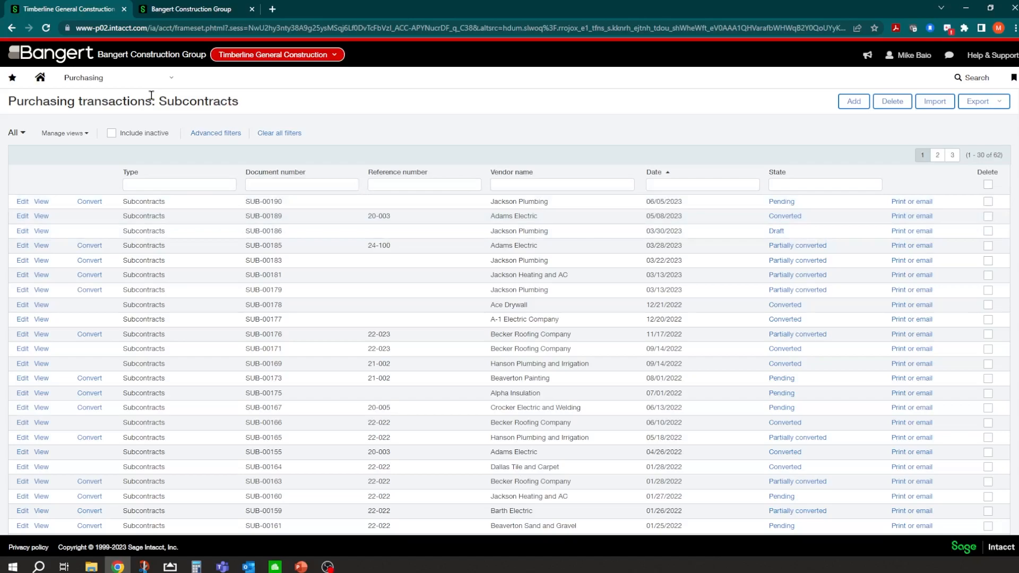
Open project 20-003 Fullerton Warehouse - San Antonio from the projects list and show its purchasing commitments
{"action": "left_click", "coordinate": [171, 80]}
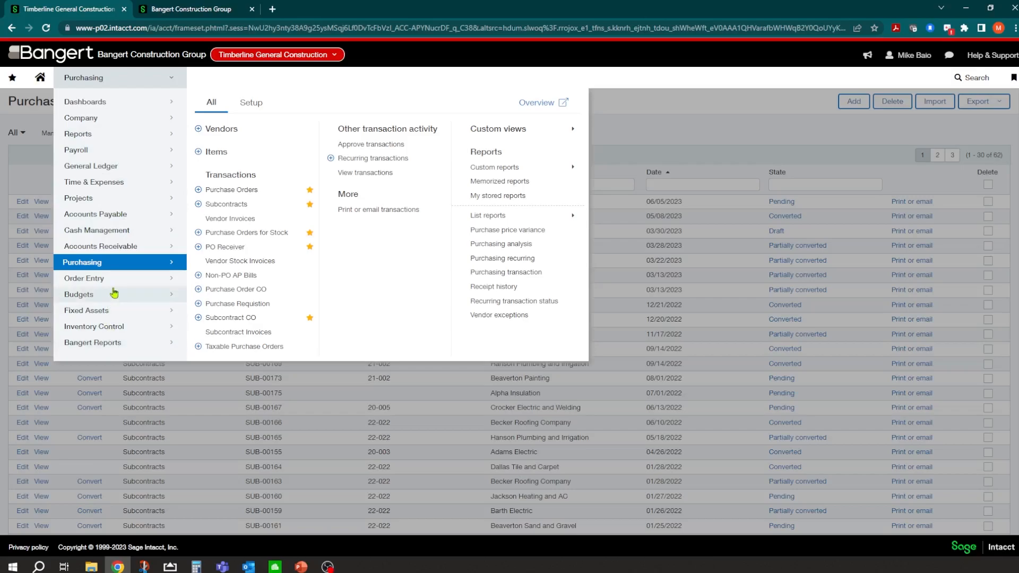
{"action": "left_click", "coordinate": [123, 198]}
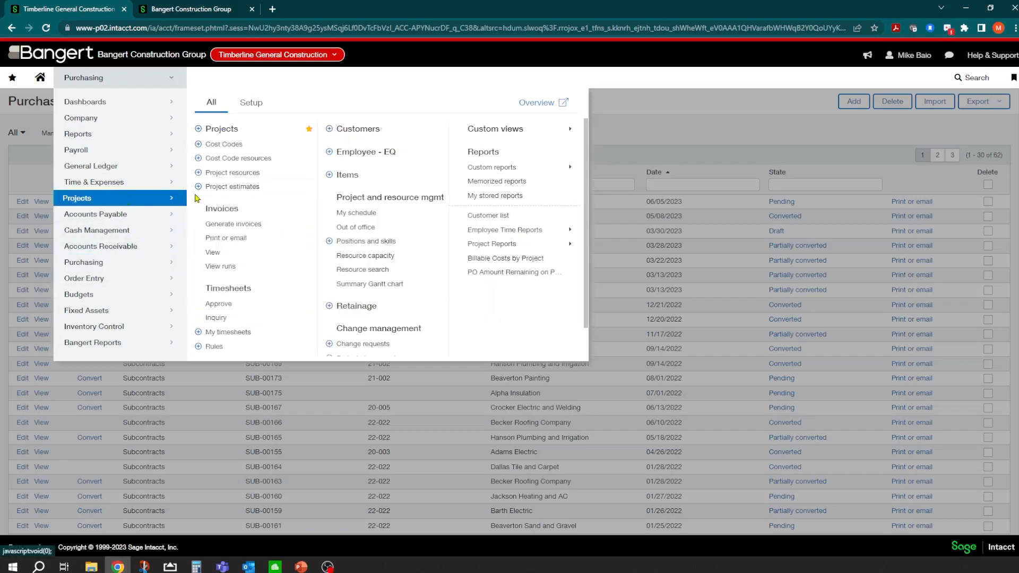
{"action": "left_click", "coordinate": [216, 130]}
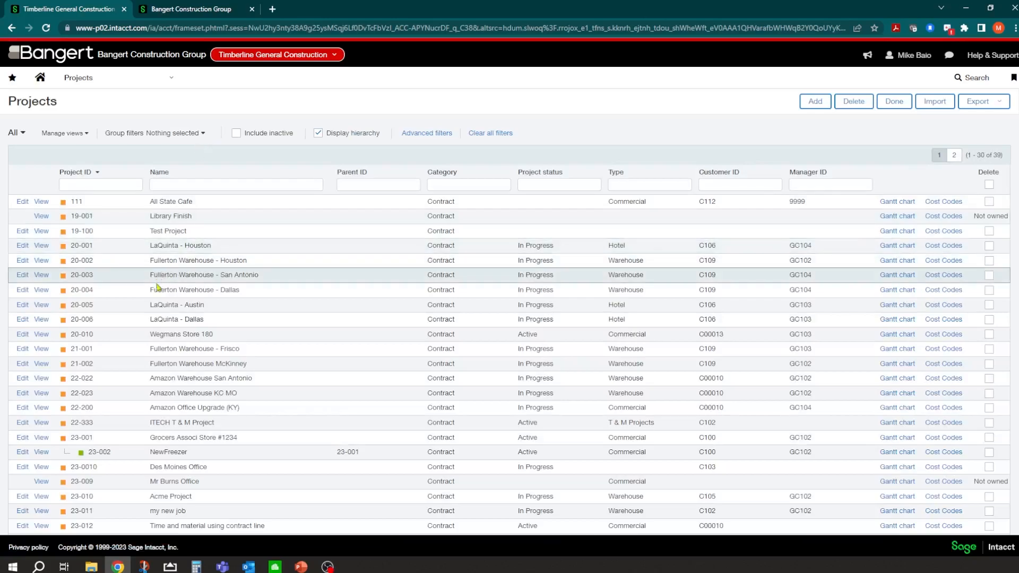
{"action": "left_click", "coordinate": [20, 276]}
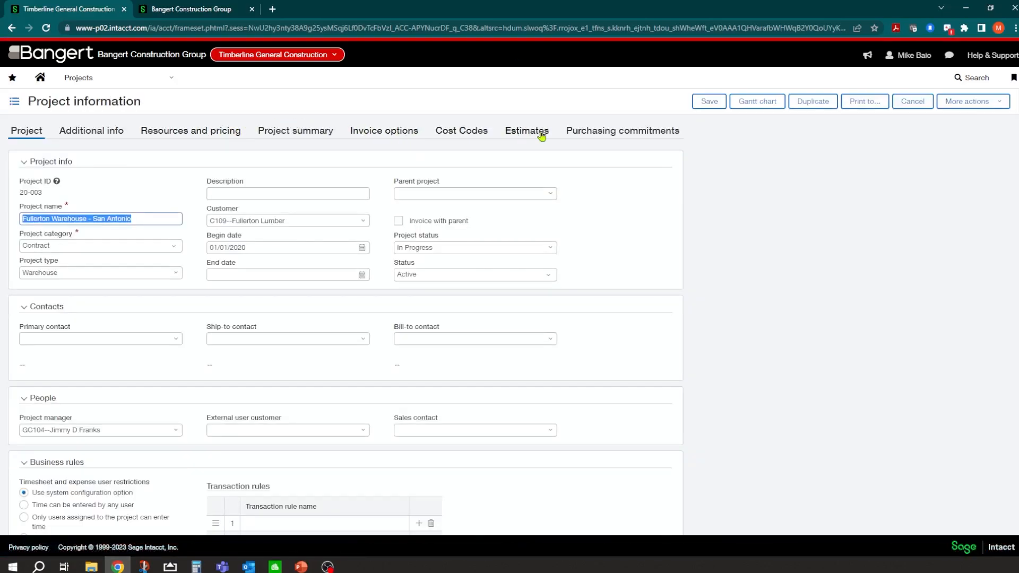
{"action": "left_click", "coordinate": [641, 133]}
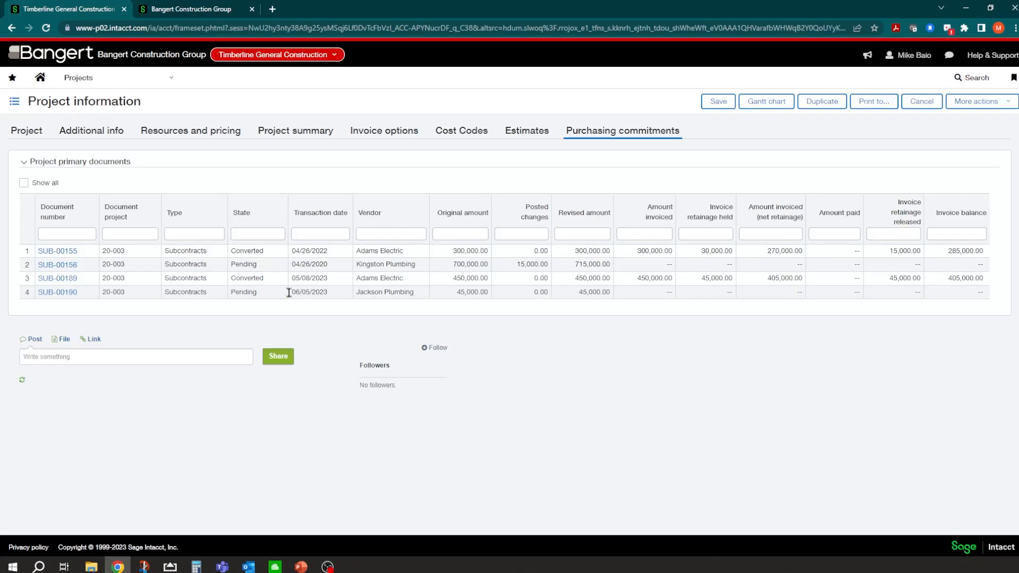
Open the Jackson Plumbing subcontract from the project's commitments, enlarge it to full view and review its details and entries
{"action": "left_click", "coordinate": [56, 295]}
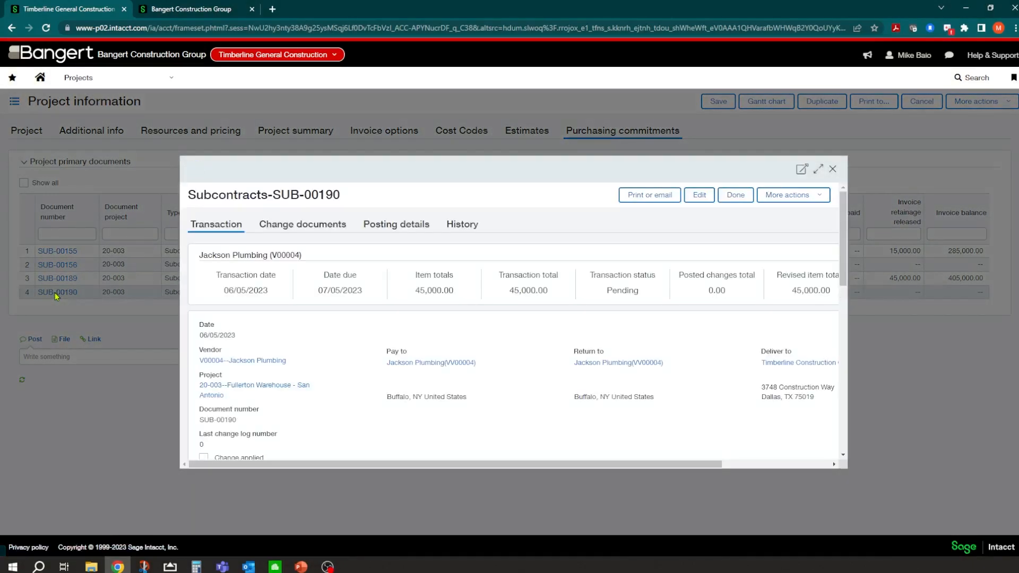
{"action": "left_click", "coordinate": [818, 169]}
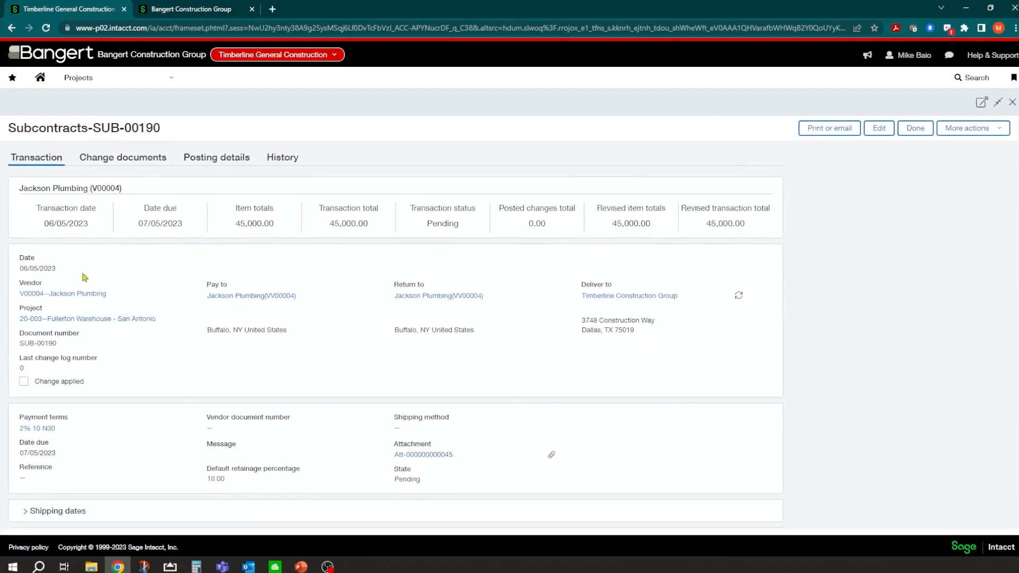
{"action": "scroll", "coordinate": [70, 425], "scroll_direction": "down", "scroll_amount": 6}
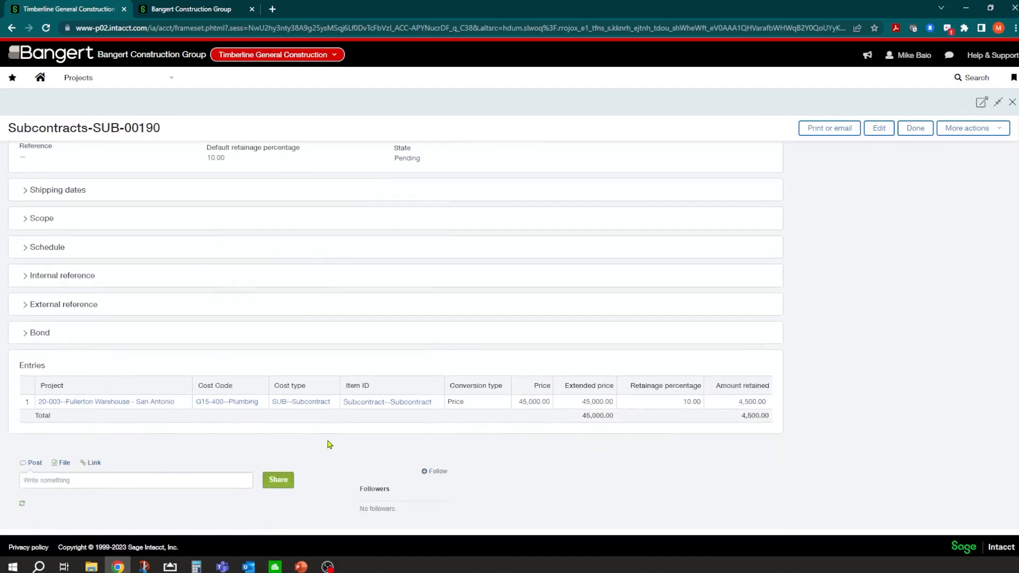
{"action": "scroll", "coordinate": [353, 425], "scroll_direction": "up", "scroll_amount": 6}
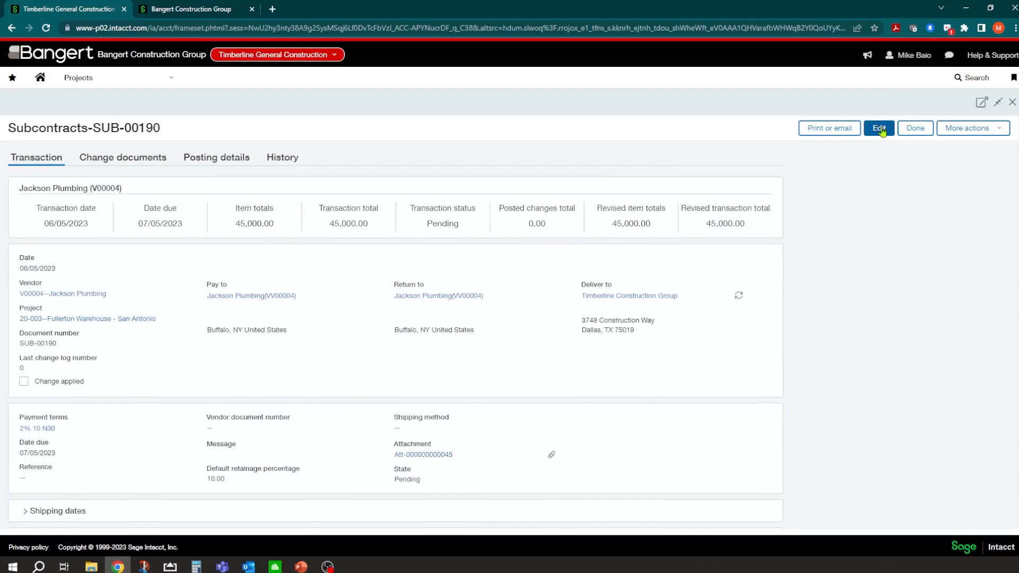
Generate the printed version of the Jackson Plumbing subcontract, check the whole document and close the preview
{"action": "left_click", "coordinate": [827, 131]}
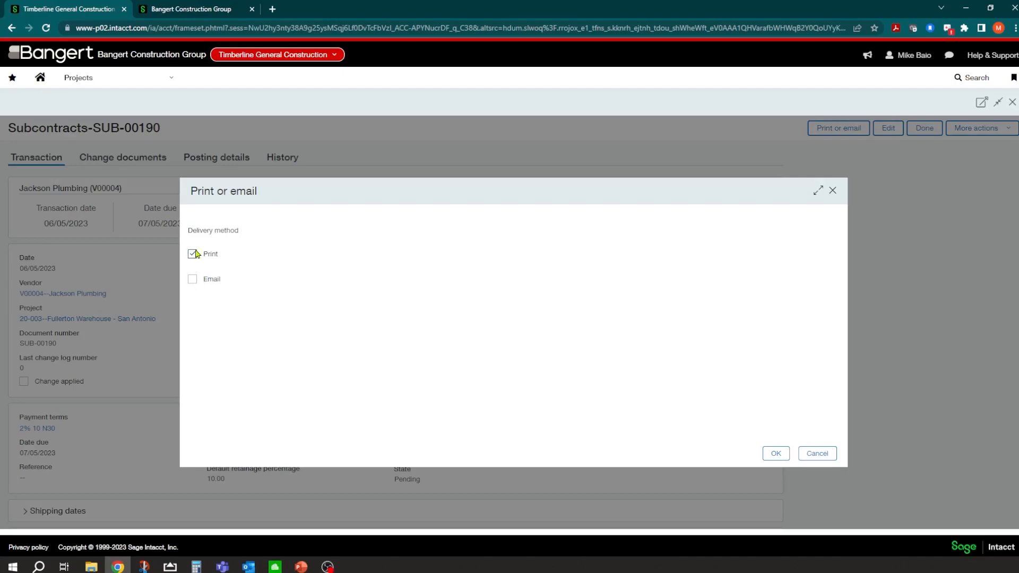
{"action": "left_click", "coordinate": [774, 455]}
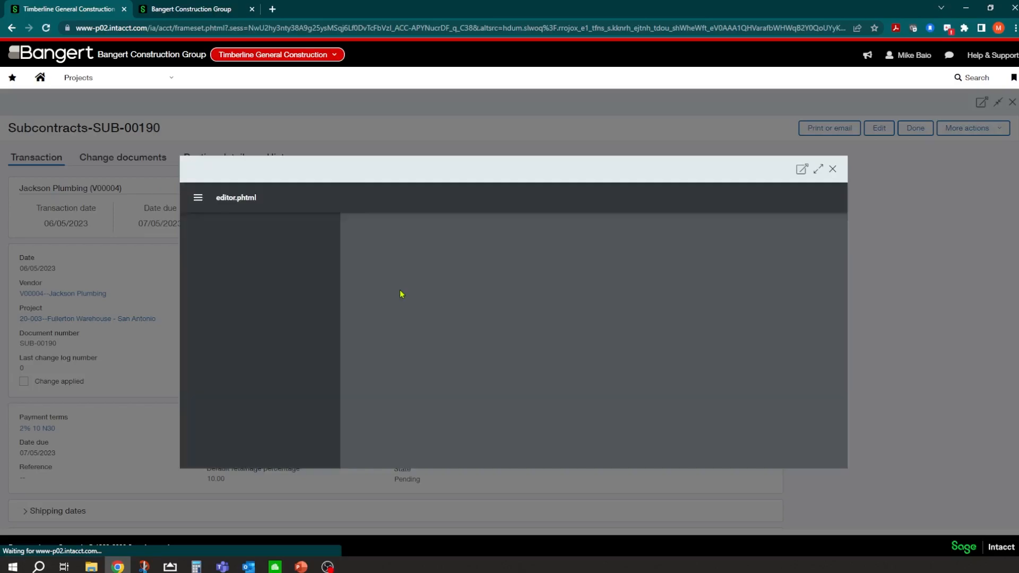
{"action": "scroll", "coordinate": [592, 332], "scroll_direction": "down", "scroll_amount": 2}
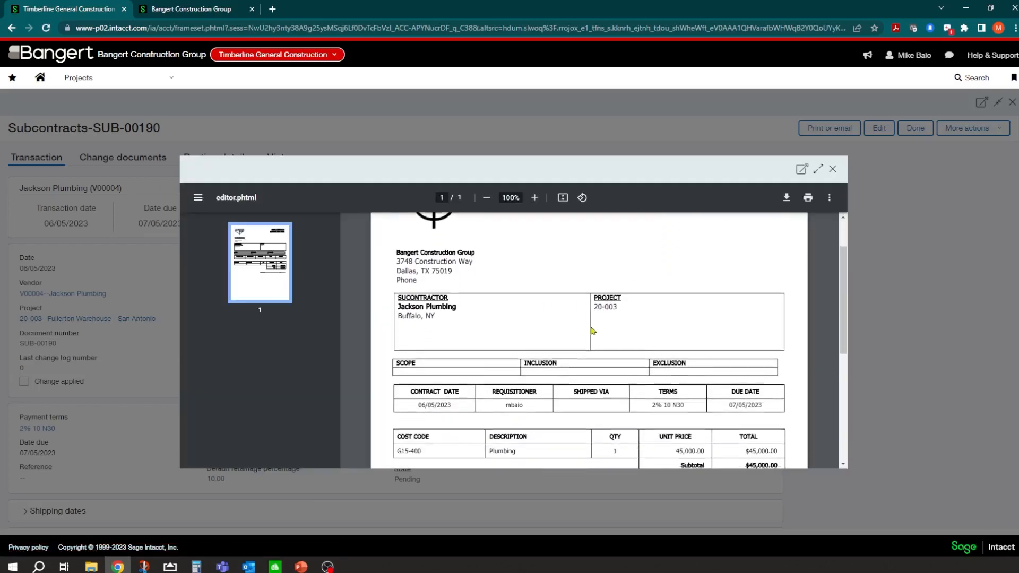
{"action": "scroll", "coordinate": [592, 331], "scroll_direction": "down", "scroll_amount": 3}
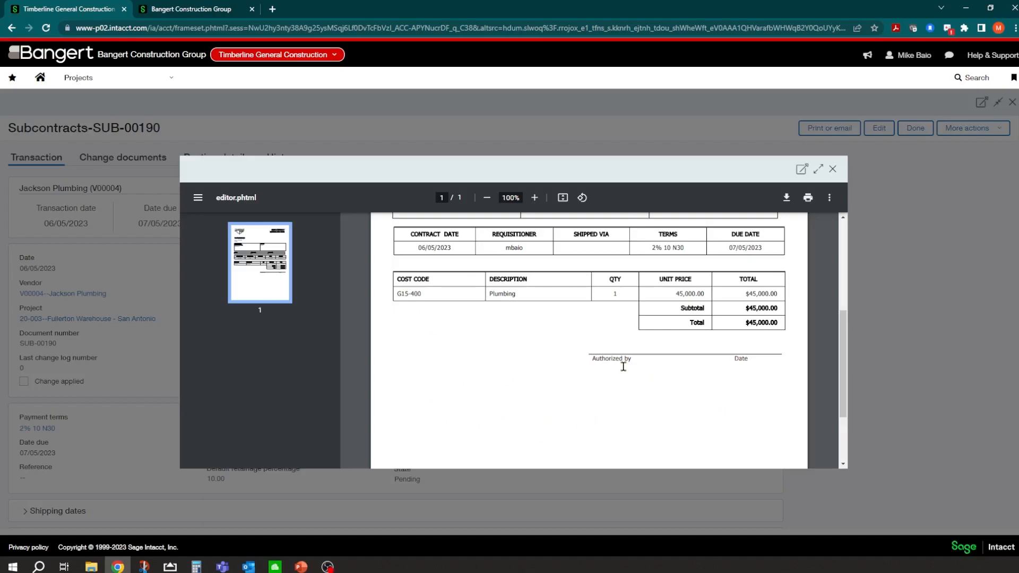
{"action": "scroll", "coordinate": [628, 371], "scroll_direction": "up", "scroll_amount": 5}
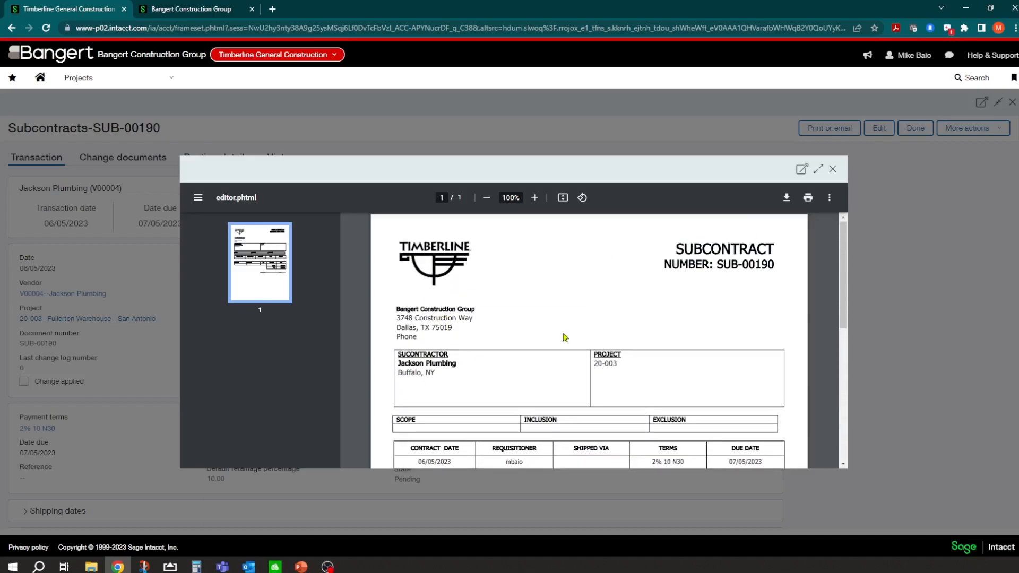
{"action": "scroll", "coordinate": [485, 305], "scroll_direction": "down", "scroll_amount": 2}
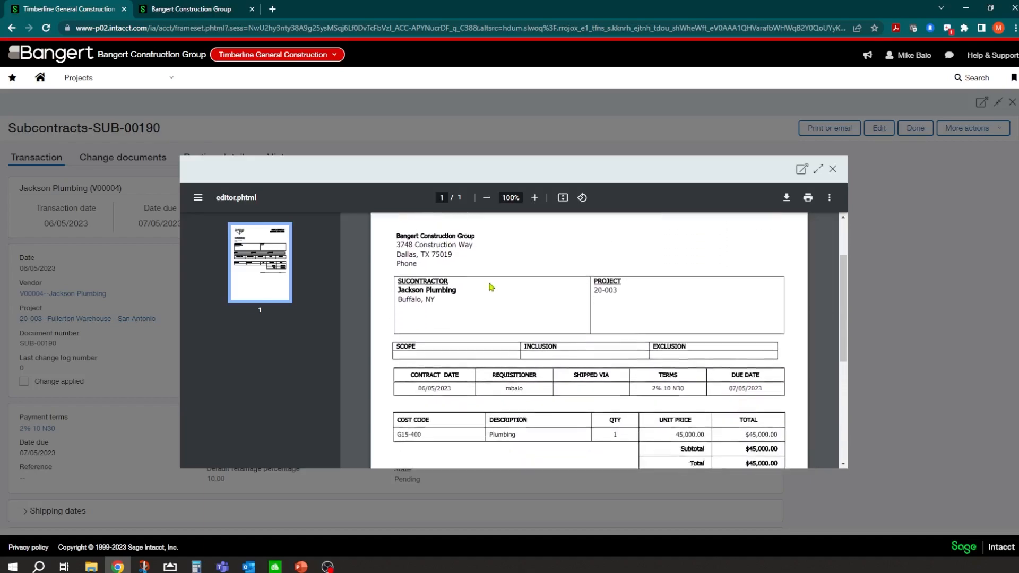
{"action": "scroll", "coordinate": [478, 290], "scroll_direction": "down", "scroll_amount": 4}
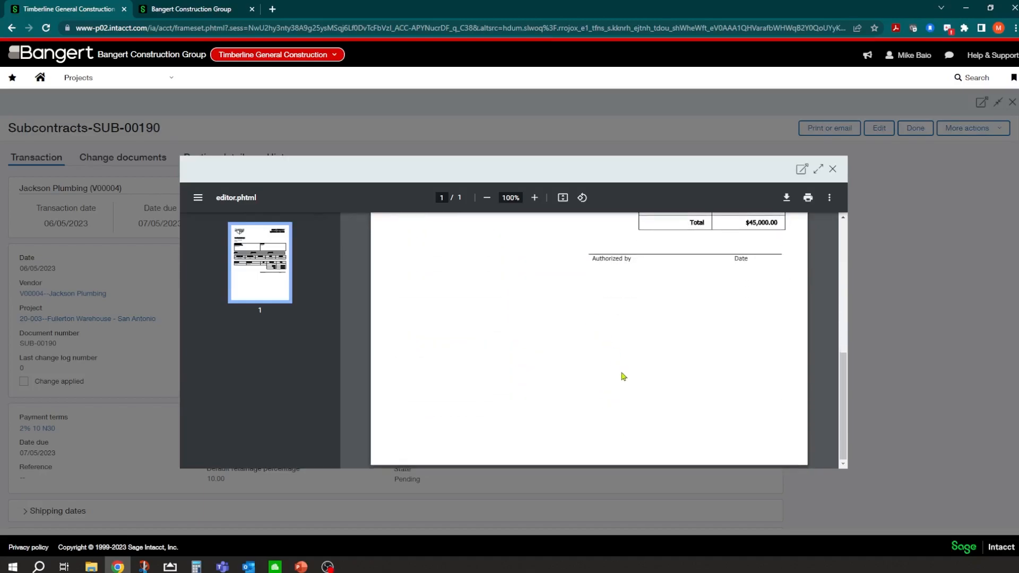
{"action": "scroll", "coordinate": [621, 365], "scroll_direction": "up", "scroll_amount": 6}
{"action": "left_click", "coordinate": [831, 169]}
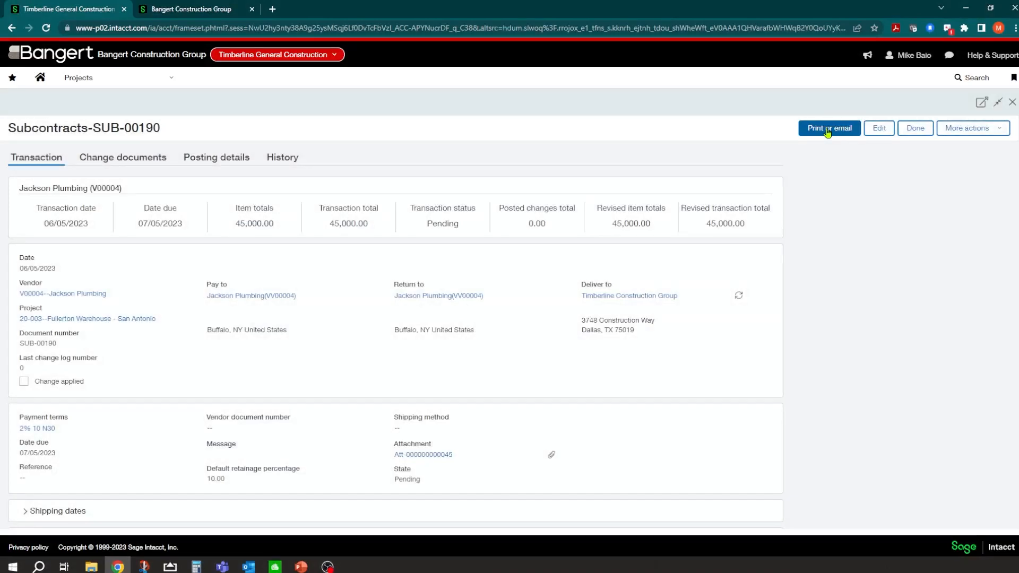
Open the Purchasing page for printing or emailing transactions
{"action": "left_click", "coordinate": [174, 81]}
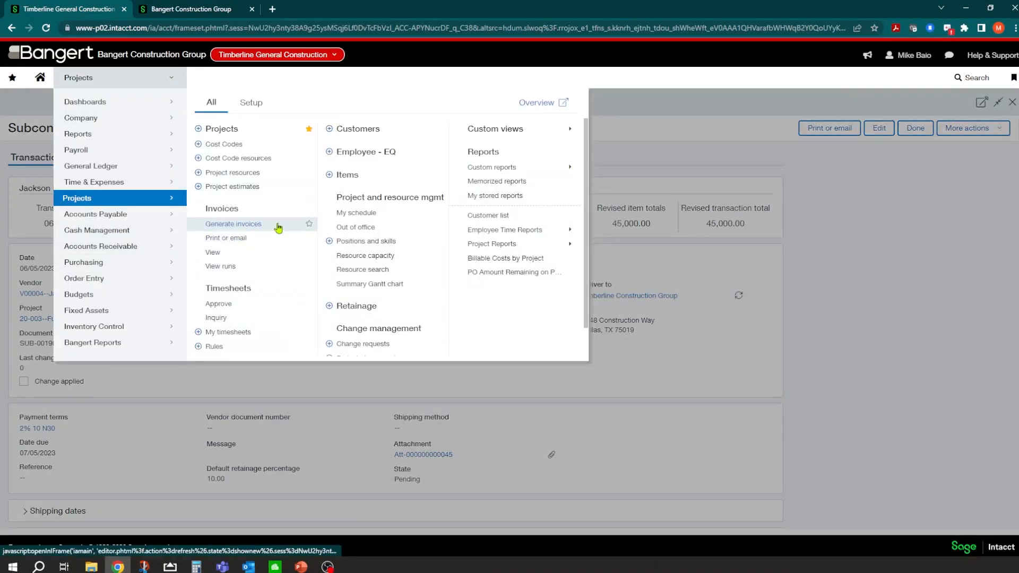
{"action": "left_click", "coordinate": [140, 267]}
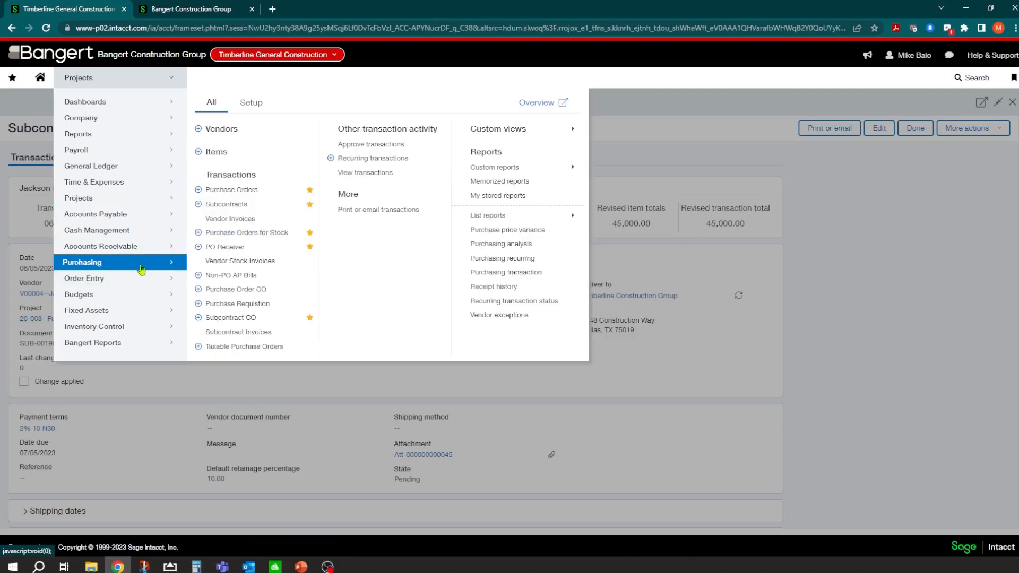
{"action": "left_click", "coordinate": [384, 212]}
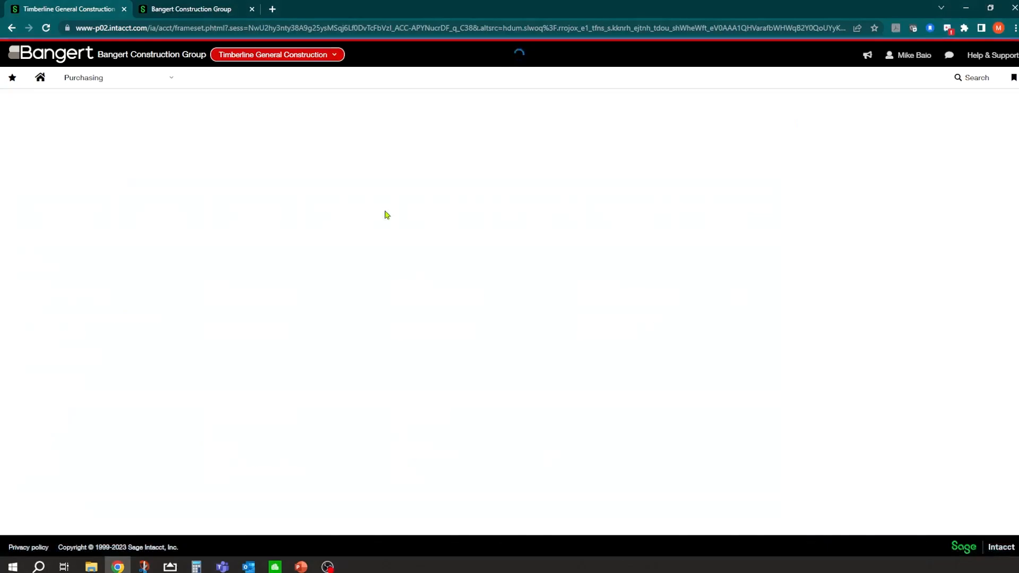
Change the transaction type filter from Purchase Orders to Subcontracts only
{"action": "scroll", "coordinate": [146, 338], "scroll_direction": "down", "scroll_amount": 4}
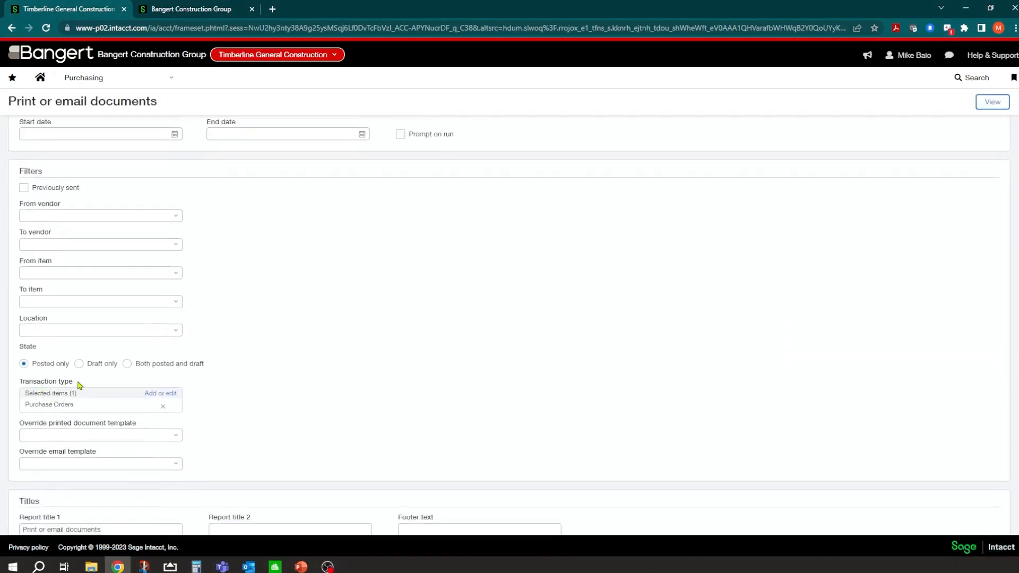
{"action": "left_click", "coordinate": [152, 397]}
{"action": "left_click", "coordinate": [91, 417]}
{"action": "left_click", "coordinate": [226, 416]}
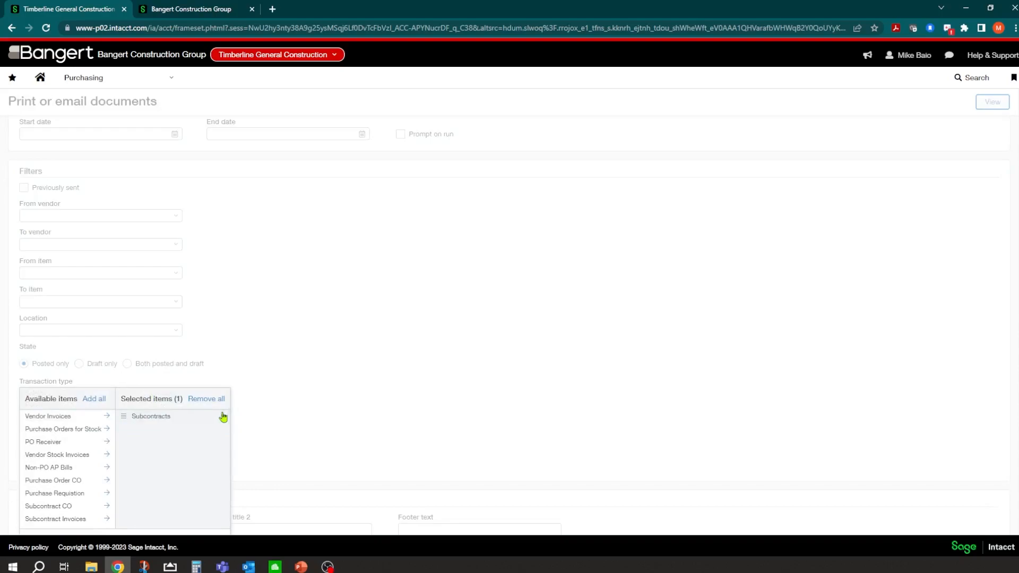
{"action": "left_click", "coordinate": [296, 332]}
{"action": "scroll", "coordinate": [275, 352], "scroll_direction": "down", "scroll_amount": 1}
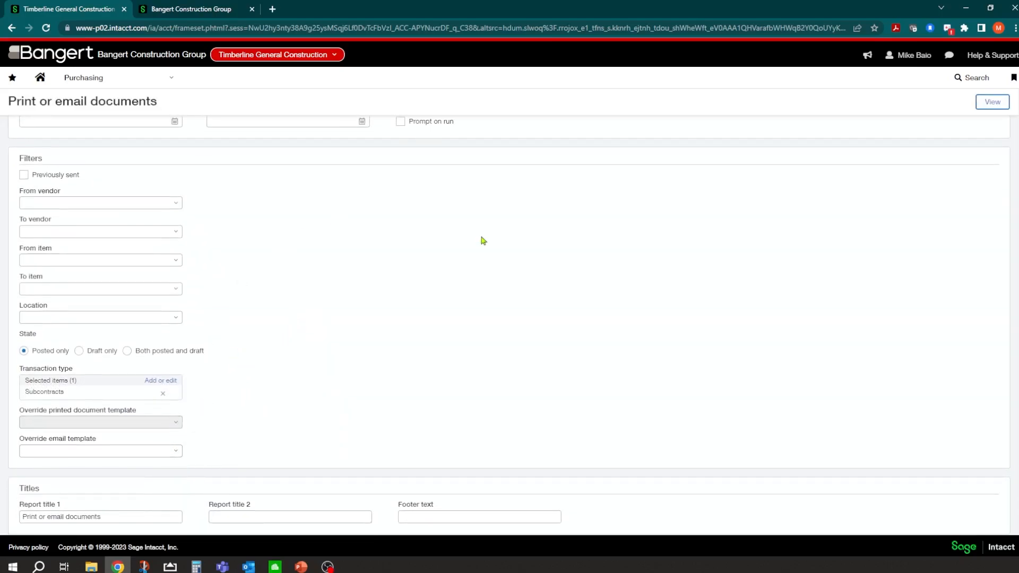
View the list of subcontract documents to print or email for the current month, and close the report
{"action": "scroll", "coordinate": [473, 249], "scroll_direction": "up", "scroll_amount": 4}
{"action": "left_click", "coordinate": [986, 102]}
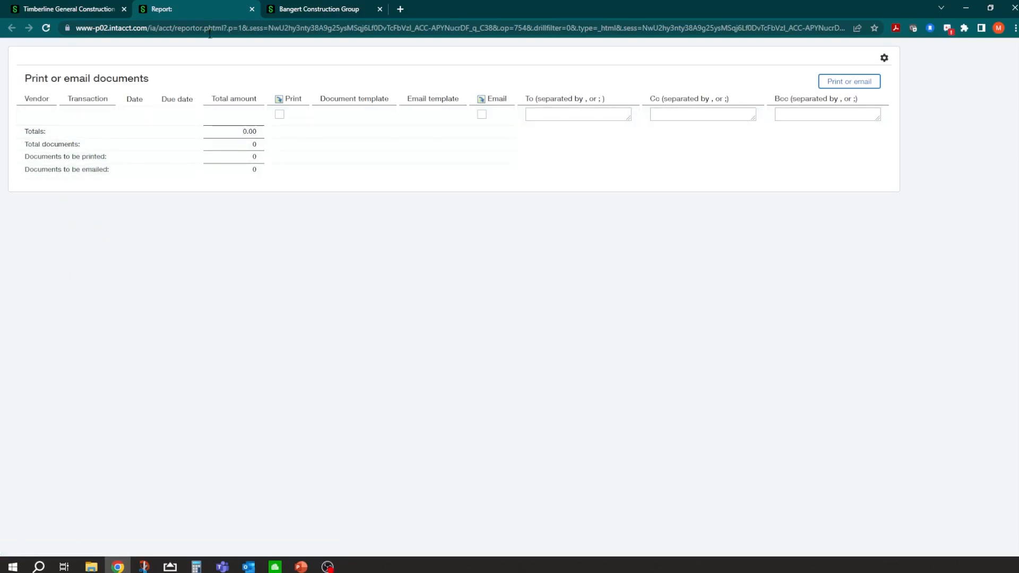
{"action": "left_click", "coordinate": [252, 9]}
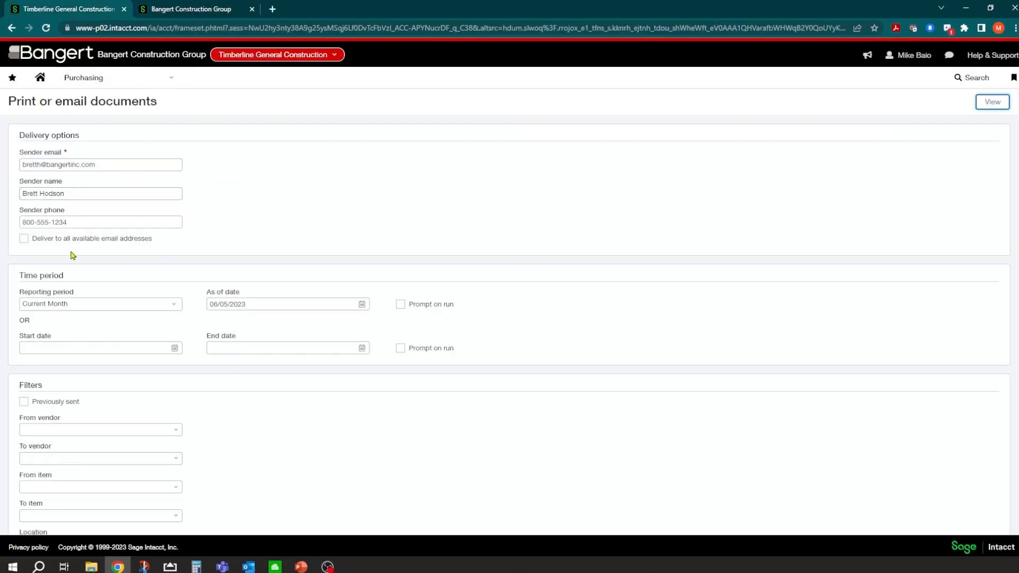
Set the document date range to 04/01/2023 through 06/30/2023 and include previously sent documents
{"action": "left_click", "coordinate": [175, 347]}
{"action": "left_click", "coordinate": [27, 365]}
{"action": "left_click", "coordinate": [27, 365]}
{"action": "left_click", "coordinate": [169, 385]}
{"action": "left_click", "coordinate": [361, 348]}
{"action": "left_click", "coordinate": [334, 455]}
{"action": "scroll", "coordinate": [192, 401], "scroll_direction": "down", "scroll_amount": 2}
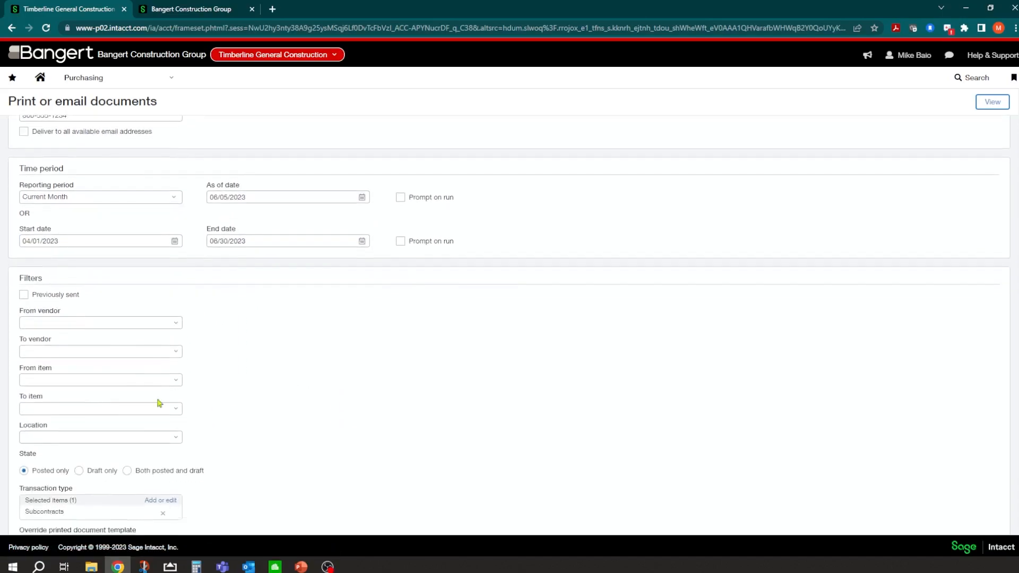
{"action": "left_click", "coordinate": [23, 295]}
{"action": "scroll", "coordinate": [244, 338], "scroll_direction": "down", "scroll_amount": 2}
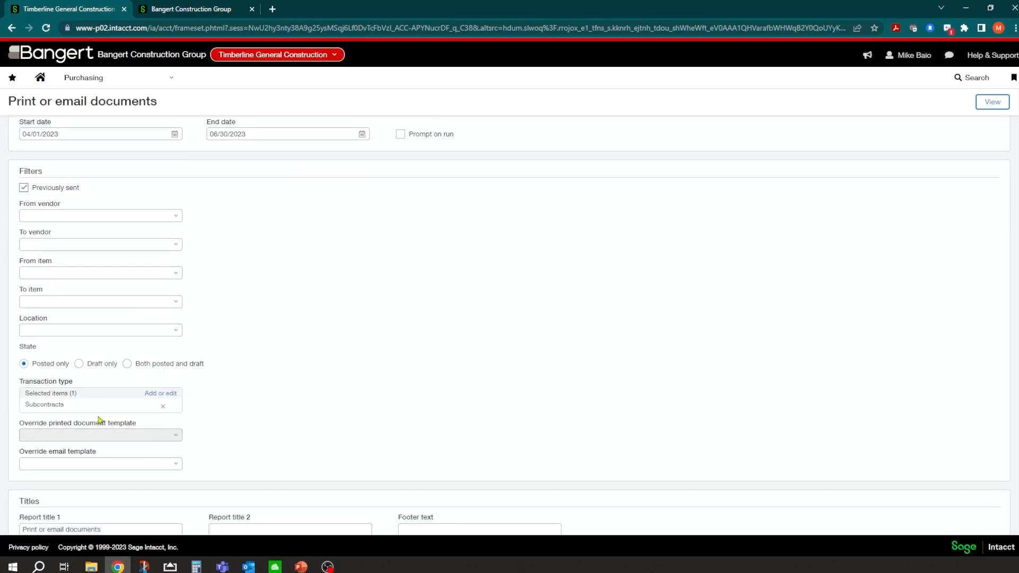
View the subcontract documents matching the filters, mark them all for emailing, and close the report without sending
{"action": "scroll", "coordinate": [453, 212], "scroll_direction": "up", "scroll_amount": 4}
{"action": "left_click", "coordinate": [987, 102]}
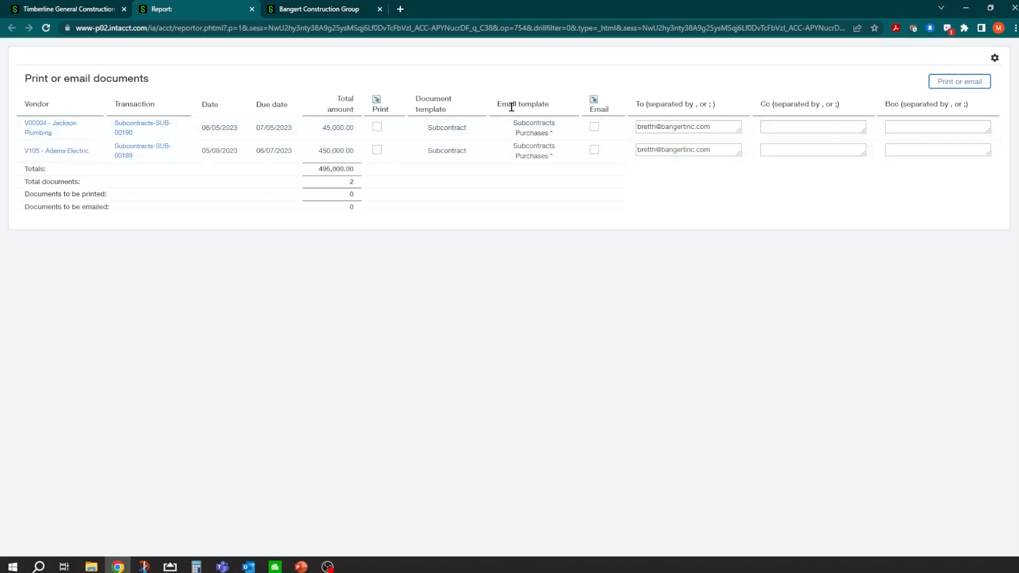
{"action": "left_click", "coordinate": [593, 99]}
{"action": "left_click", "coordinate": [252, 9]}
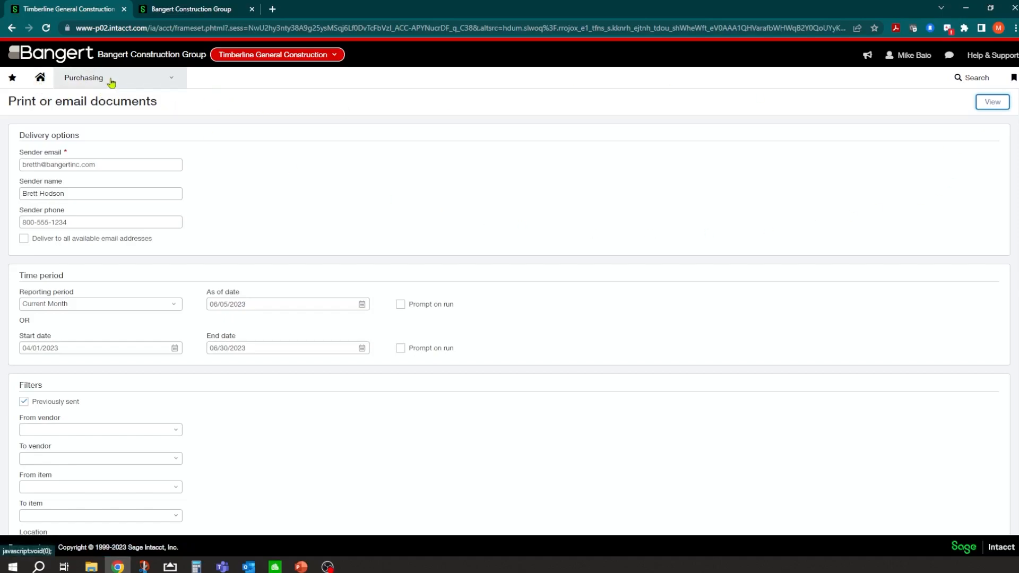
Open the Purchasing list of subcontracts and filter it by vendor name "Jack"
{"action": "left_click", "coordinate": [40, 80]}
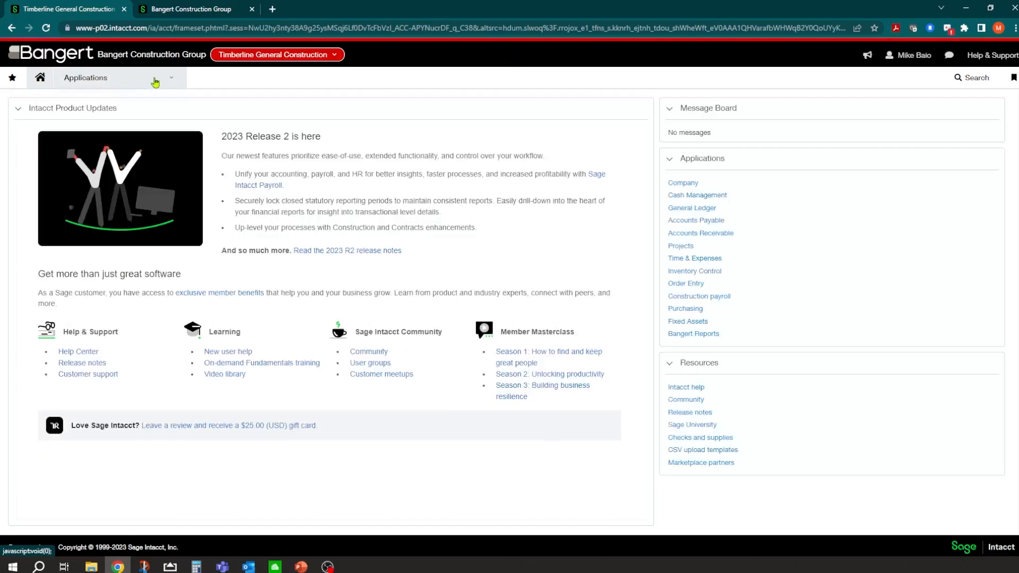
{"action": "left_click", "coordinate": [166, 80]}
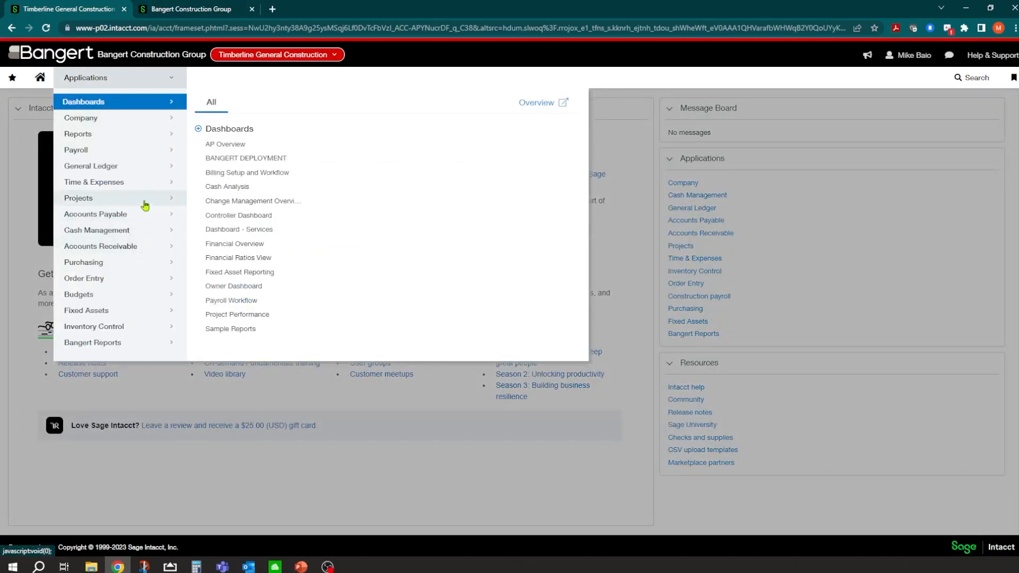
{"action": "left_click", "coordinate": [122, 267]}
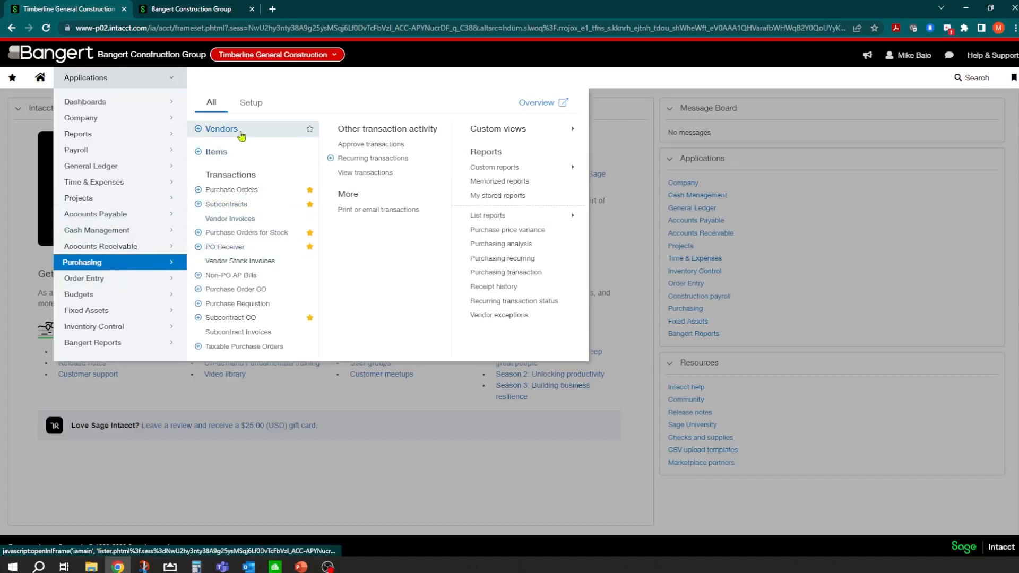
{"action": "left_click", "coordinate": [223, 205]}
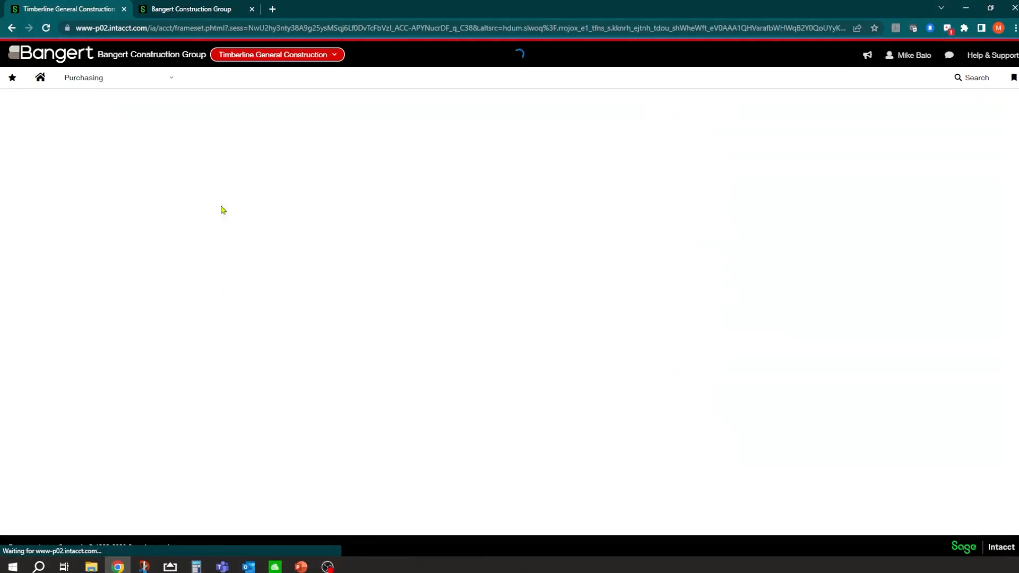
{"action": "left_click", "coordinate": [523, 187]}
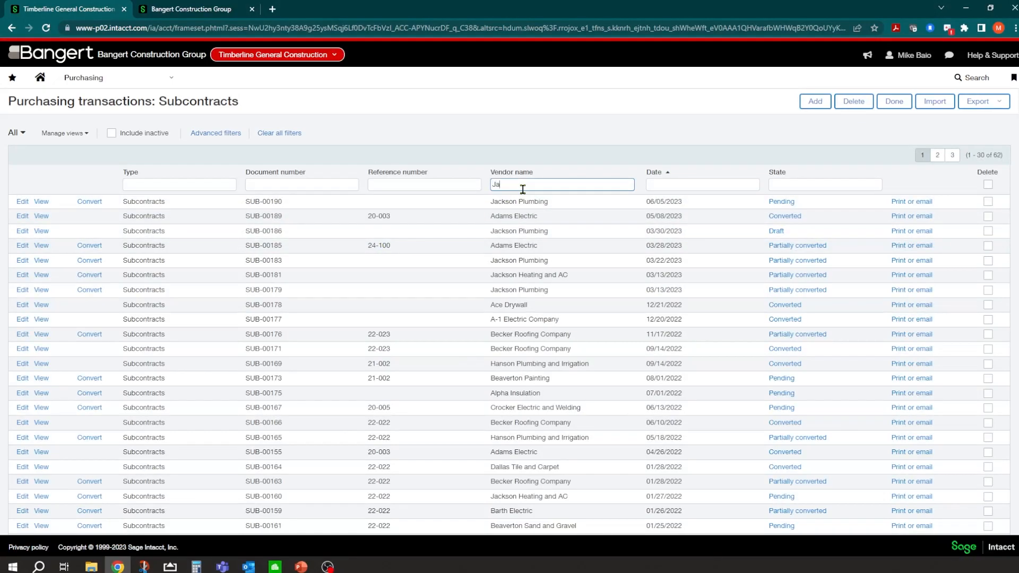
{"action": "key", "text": "Return"}
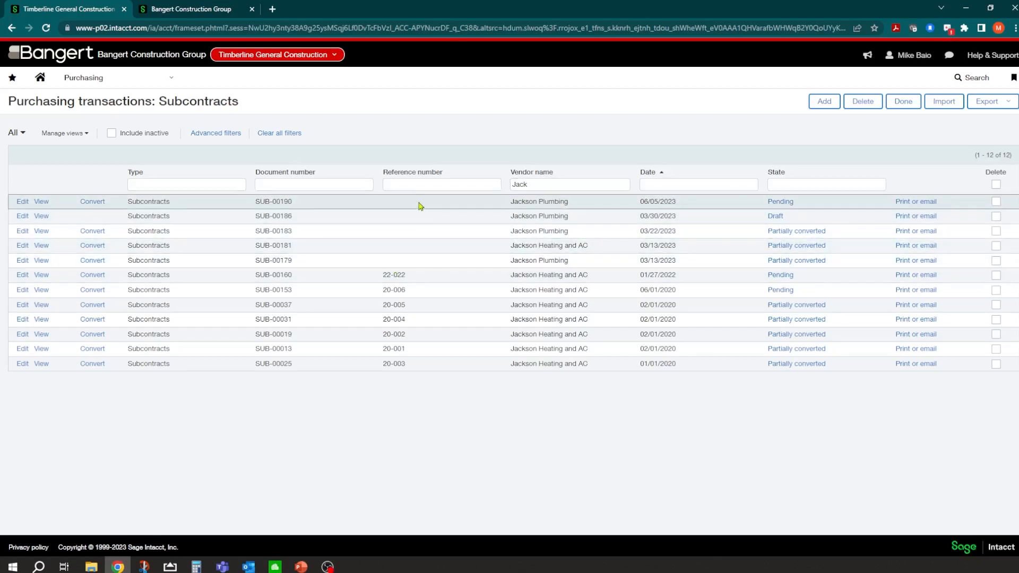
Edit the Jackson Plumbing subcontract dated 06/05/2023, set its reference to 20-003 and post it
{"action": "left_click", "coordinate": [415, 185]}
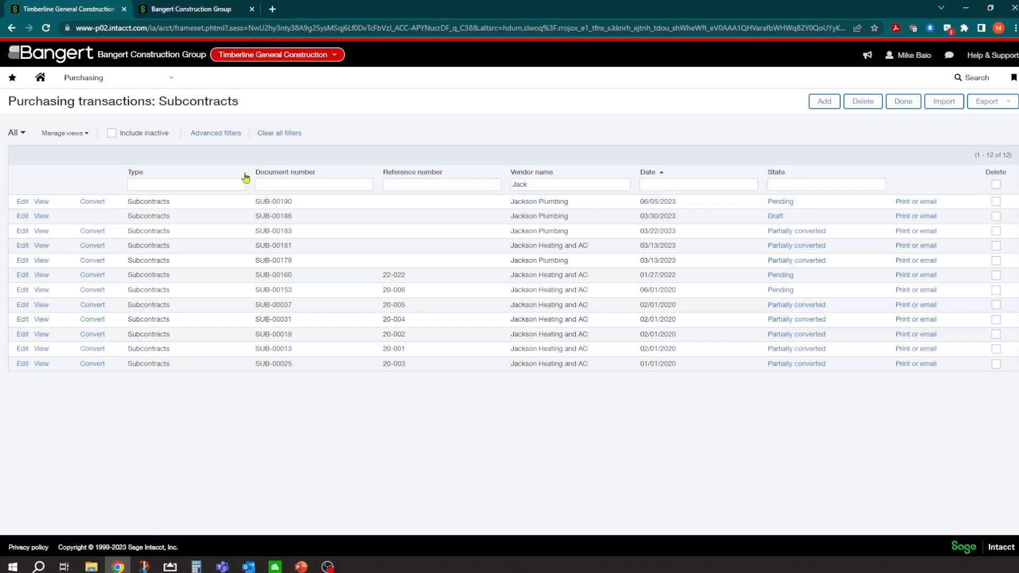
{"action": "left_click", "coordinate": [22, 201]}
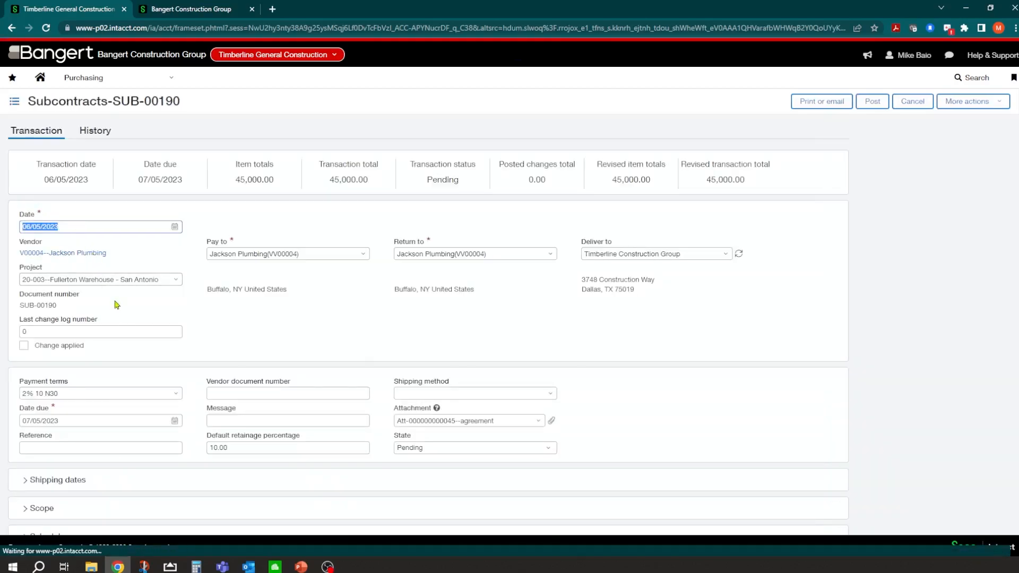
{"action": "left_click", "coordinate": [114, 446]}
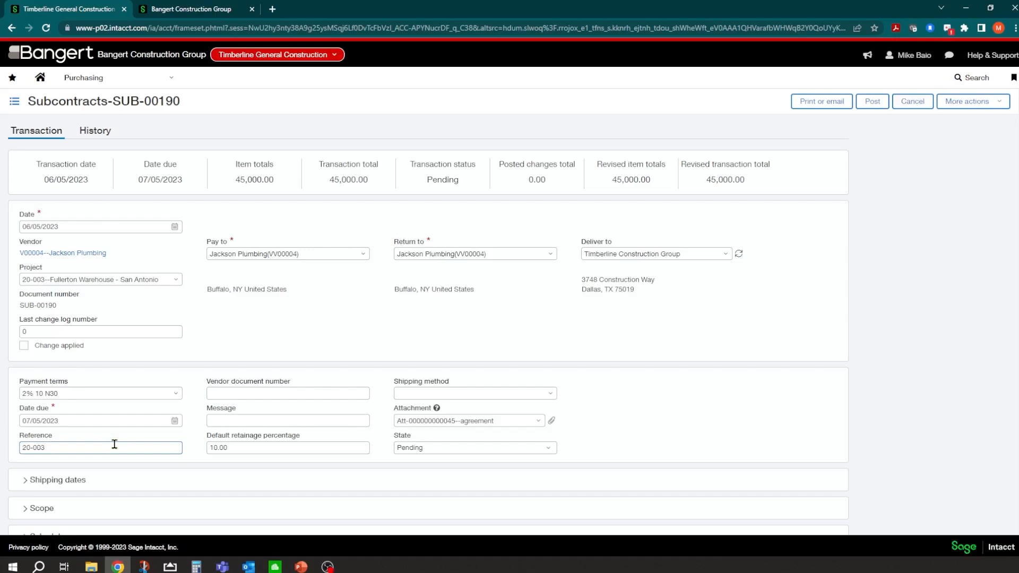
{"action": "left_click", "coordinate": [872, 100]}
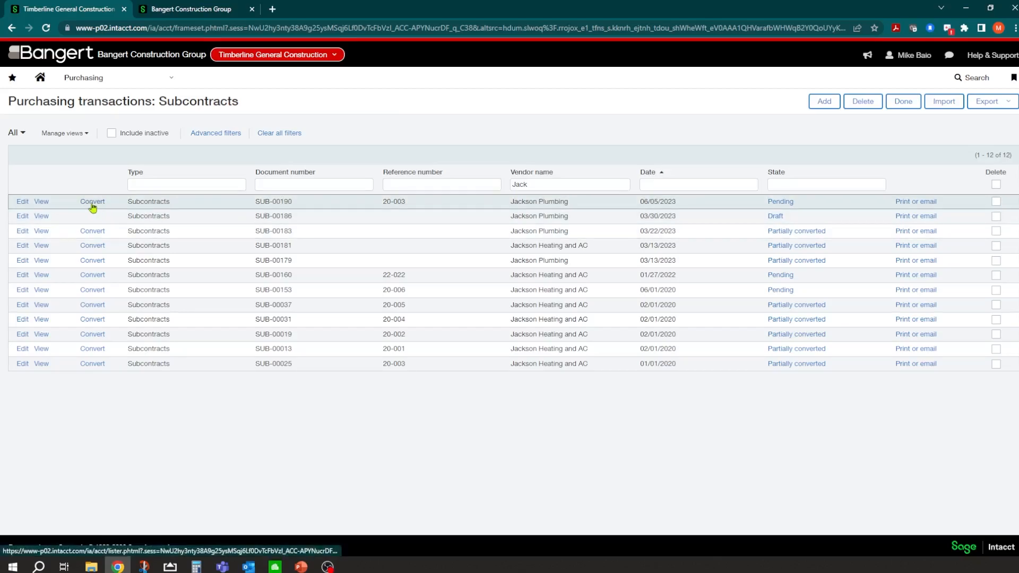
Convert the Jackson Plumbing subcontract dated 06/05/2023 into a subcontract invoice dated 05/31/2023
{"action": "mouse_move", "coordinate": [93, 207]}
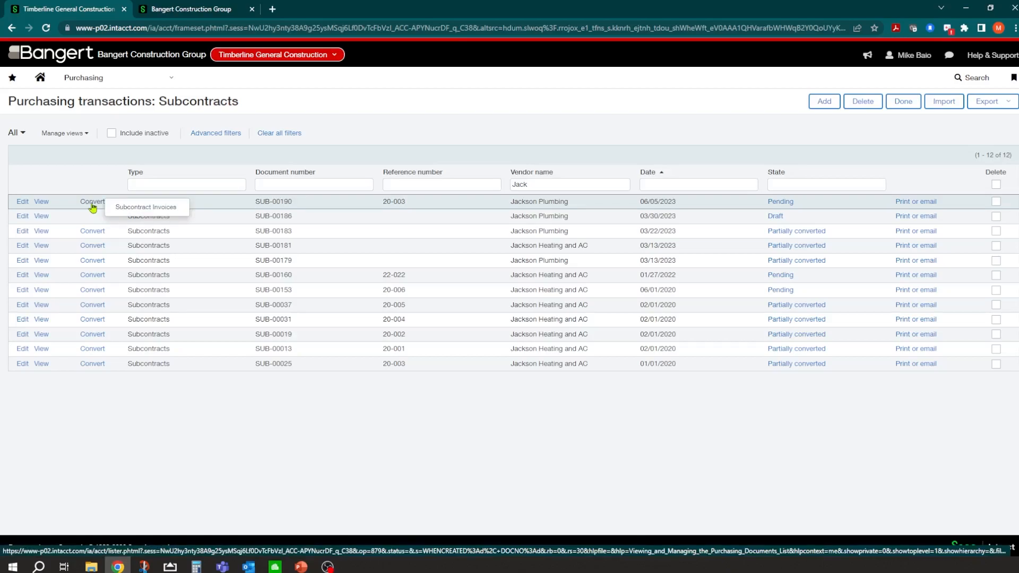
{"action": "left_click", "coordinate": [145, 207]}
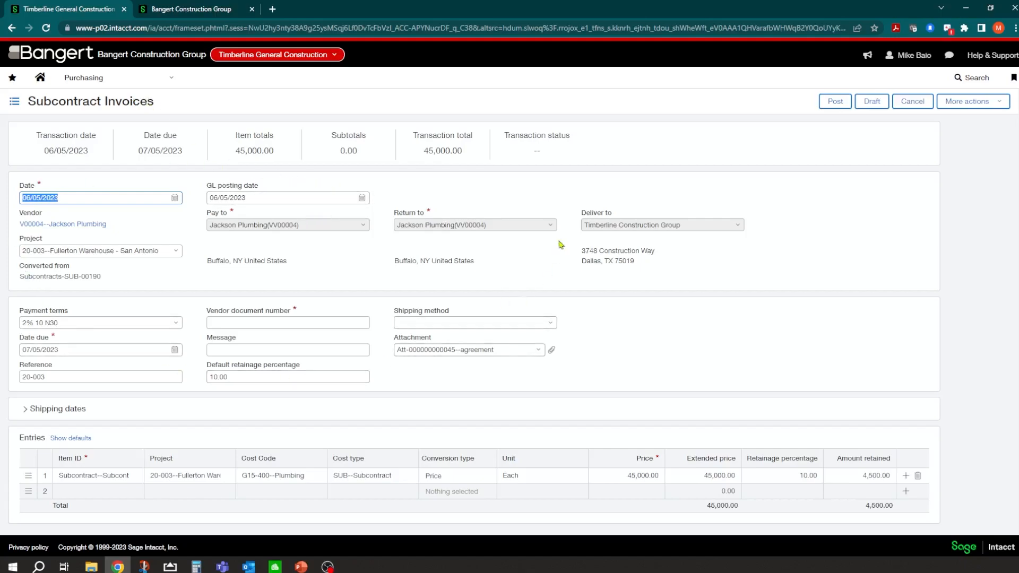
{"action": "left_click", "coordinate": [78, 197]}
{"action": "left_click", "coordinate": [175, 198]}
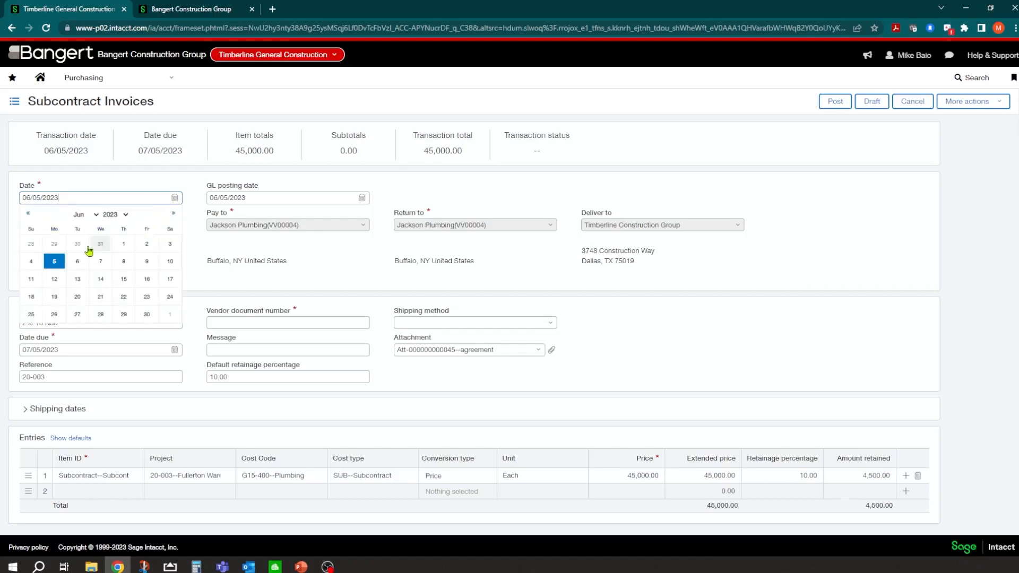
{"action": "left_click", "coordinate": [98, 246]}
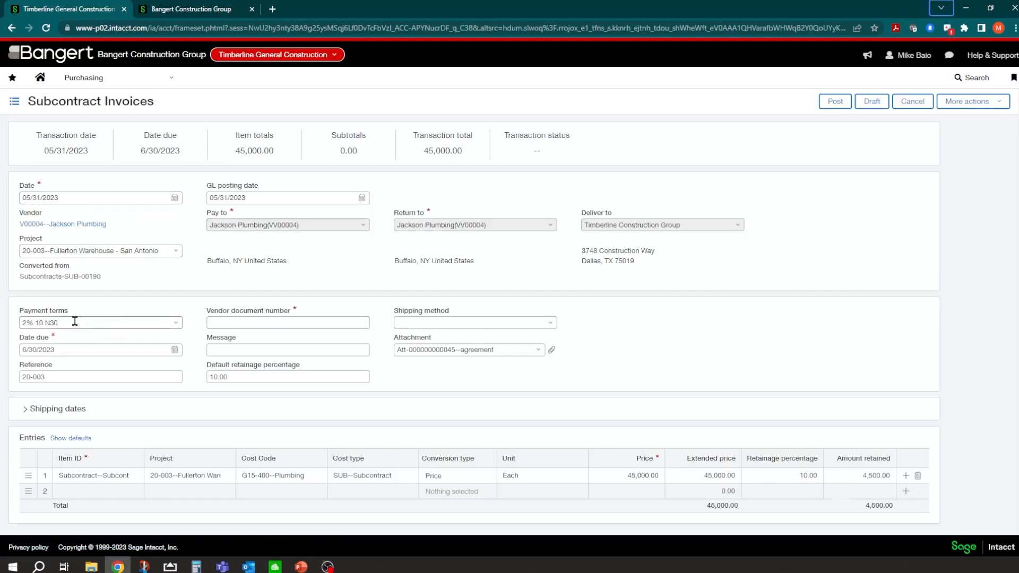
Enter app001 as the vendor document number of the subcontract invoice
{"action": "left_click", "coordinate": [231, 322]}
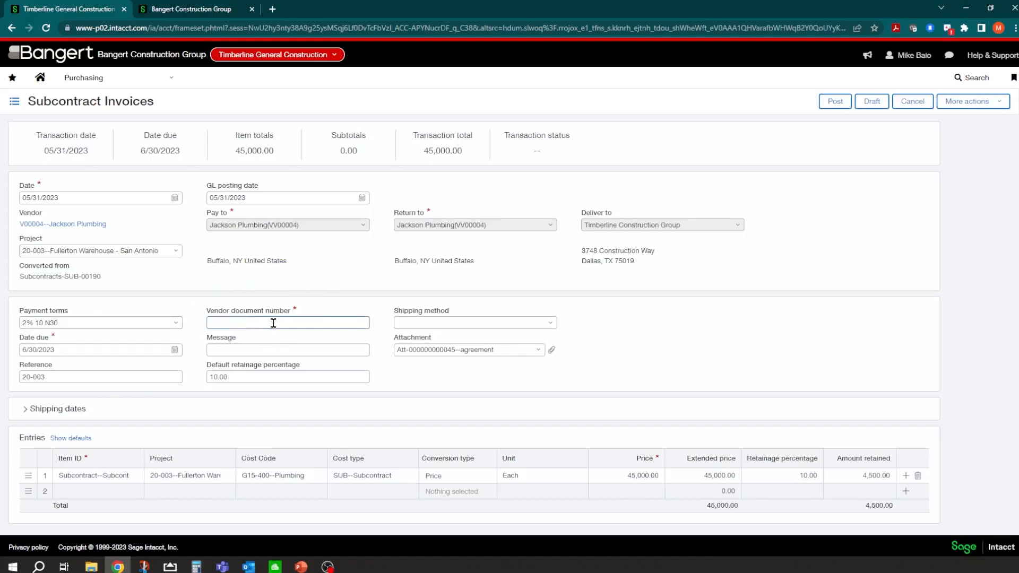
{"action": "type", "text": "app001"}
{"action": "key", "text": "Tab"}
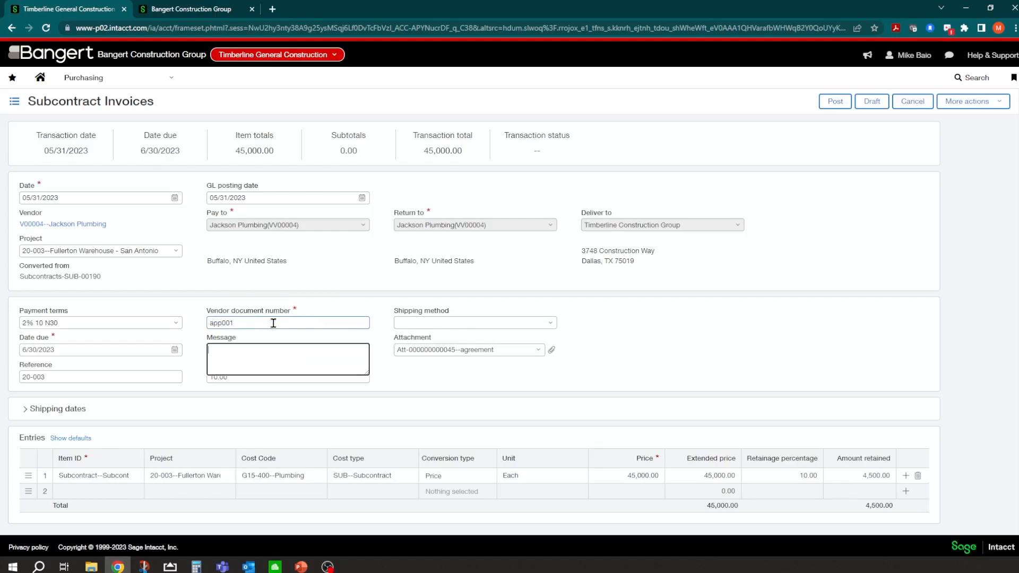
{"action": "left_click", "coordinate": [709, 311]}
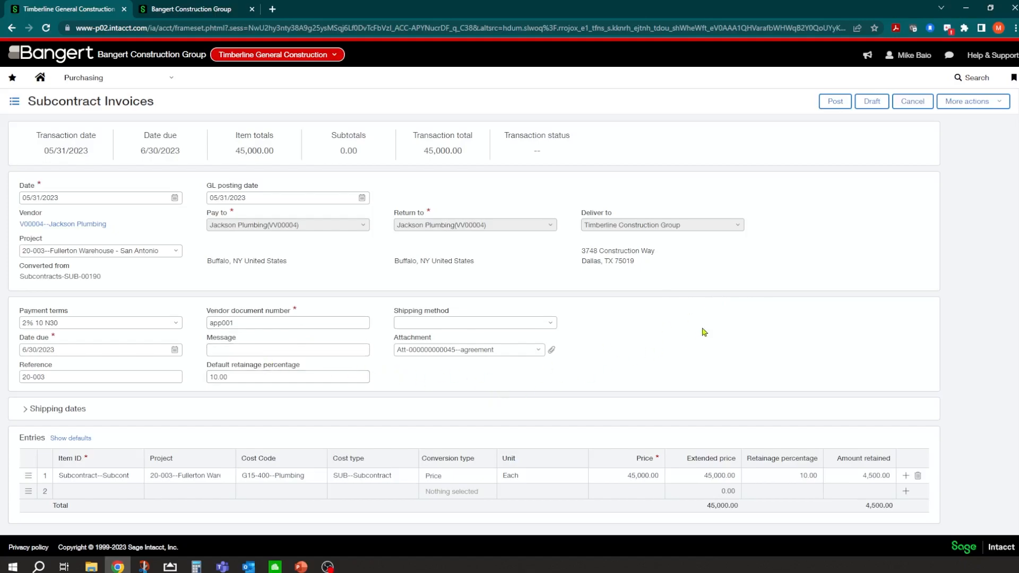
Set the price of the plumbing invoice line to 20,000.00 and post the subcontract invoice
{"action": "scroll", "coordinate": [701, 332], "scroll_direction": "down", "scroll_amount": 1}
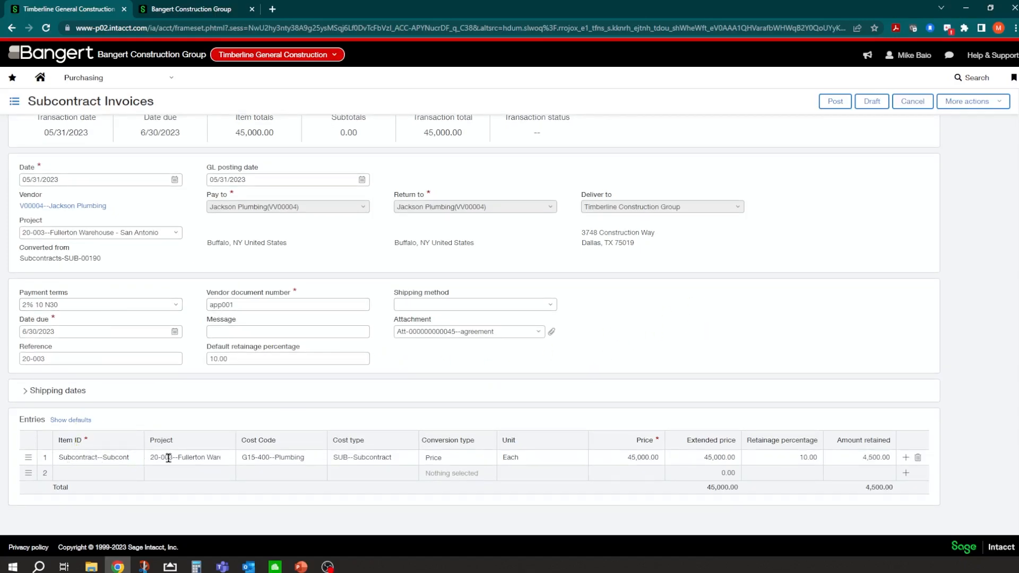
{"action": "left_click", "coordinate": [627, 457]}
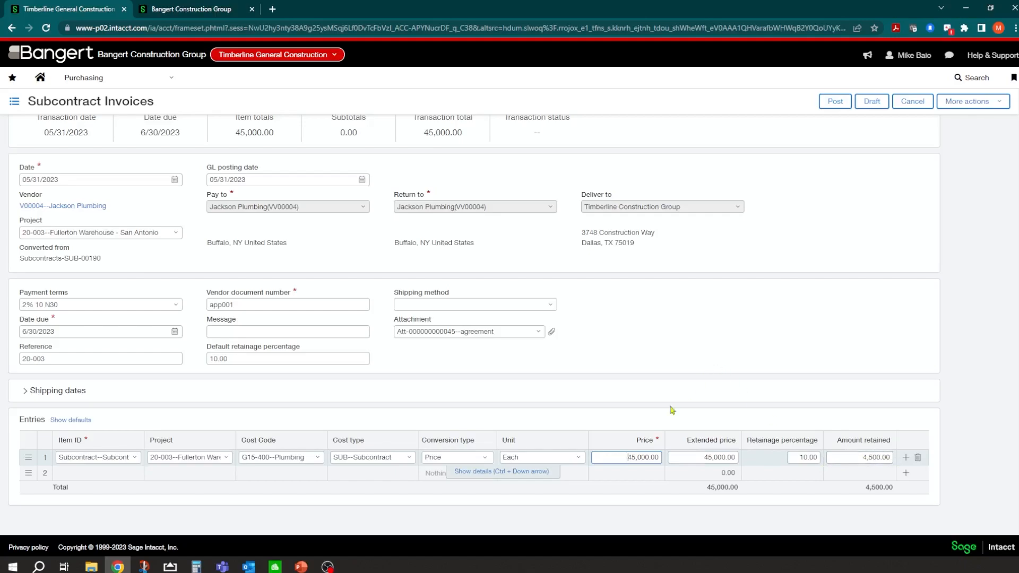
{"action": "left_click_drag", "start_coordinate": [626, 457], "coordinate": [677, 457]}
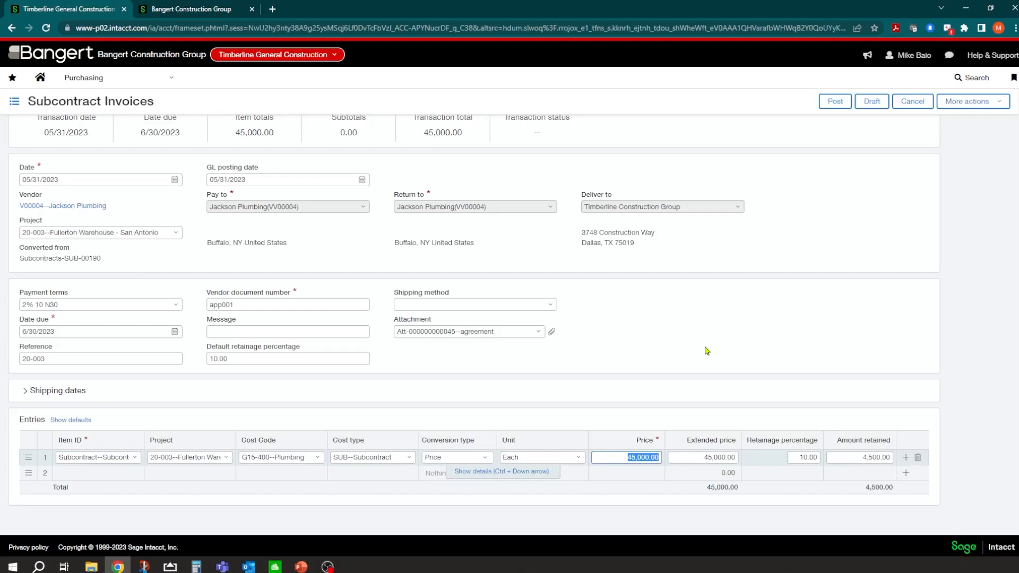
{"action": "type", "text": "20000"}
{"action": "left_click", "coordinate": [860, 458]}
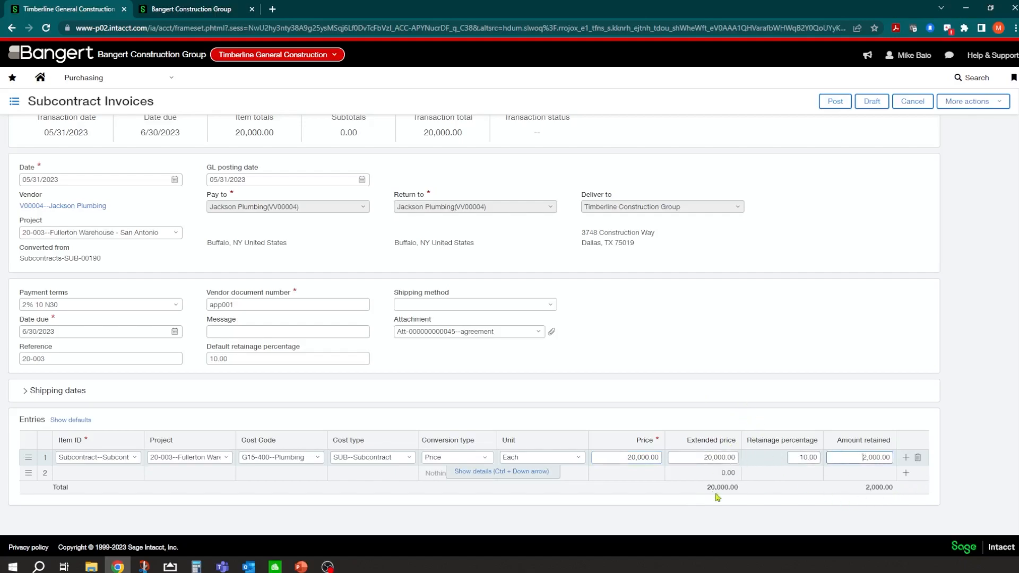
{"action": "scroll", "coordinate": [695, 393], "scroll_direction": "up", "scroll_amount": 1}
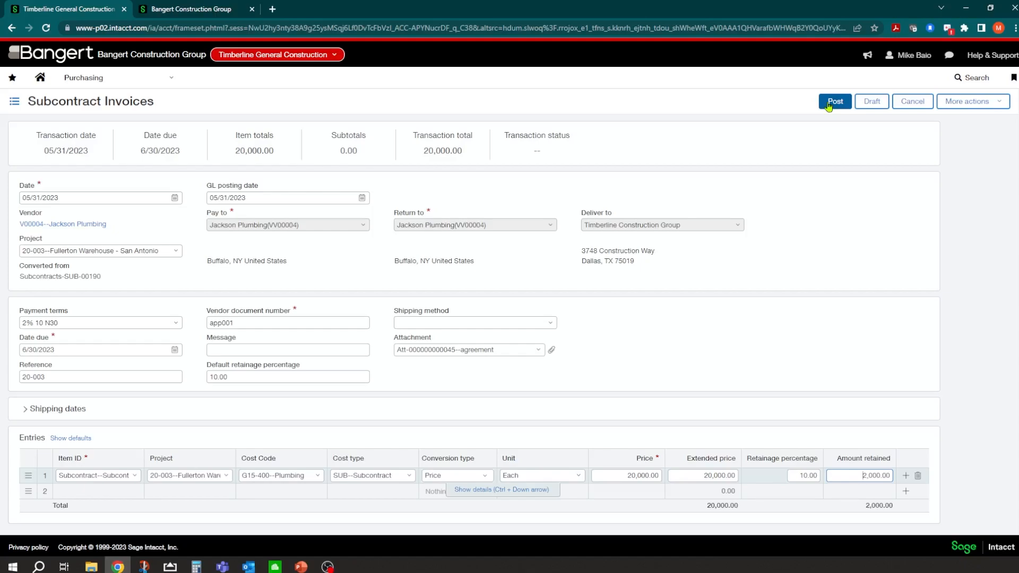
{"action": "left_click", "coordinate": [829, 103]}
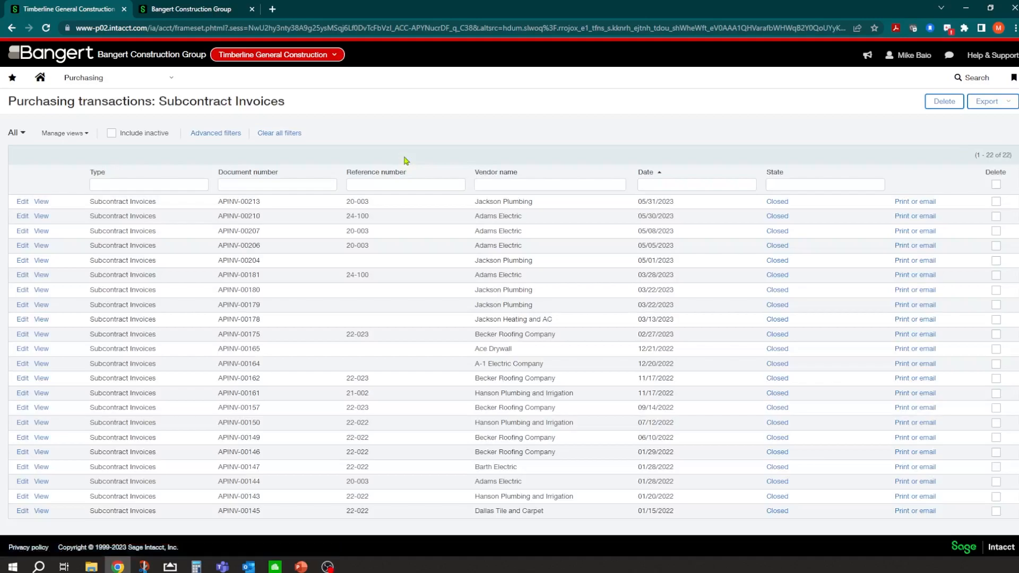
Open the Purchasing configuration and examine its approval settings and the list of purchasing approval policies
{"action": "left_click", "coordinate": [165, 81]}
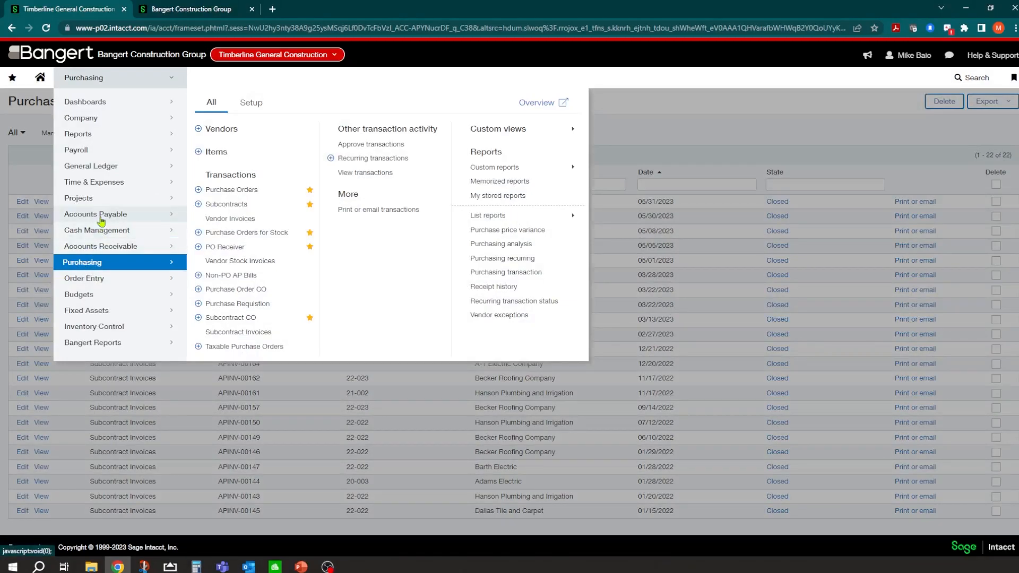
{"action": "left_click", "coordinate": [251, 102]}
{"action": "left_click", "coordinate": [242, 129]}
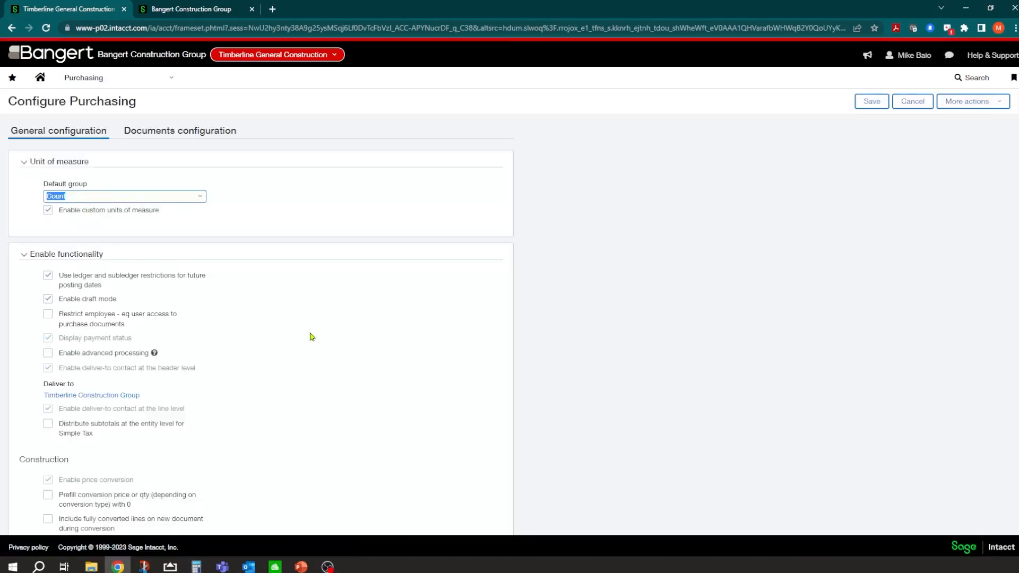
{"action": "scroll", "coordinate": [312, 337], "scroll_direction": "down", "scroll_amount": 8}
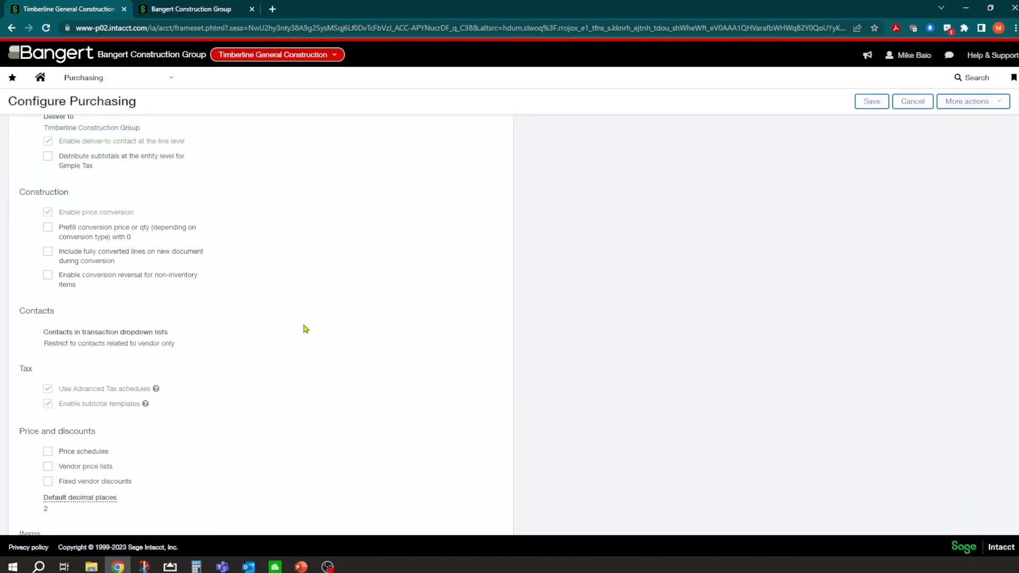
{"action": "scroll", "coordinate": [305, 329], "scroll_direction": "down", "scroll_amount": 5}
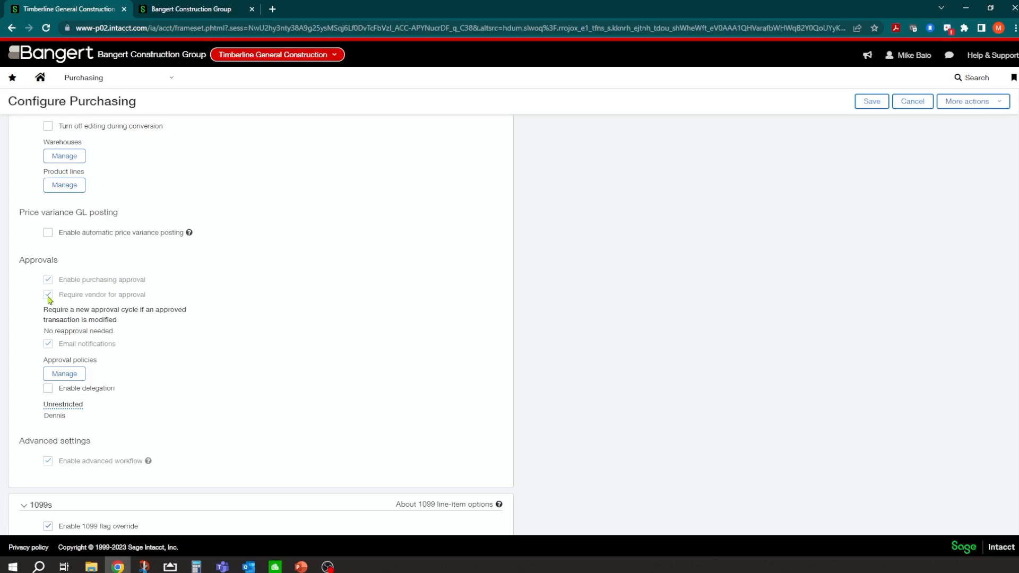
{"action": "scroll", "coordinate": [80, 319], "scroll_direction": "down", "scroll_amount": 1}
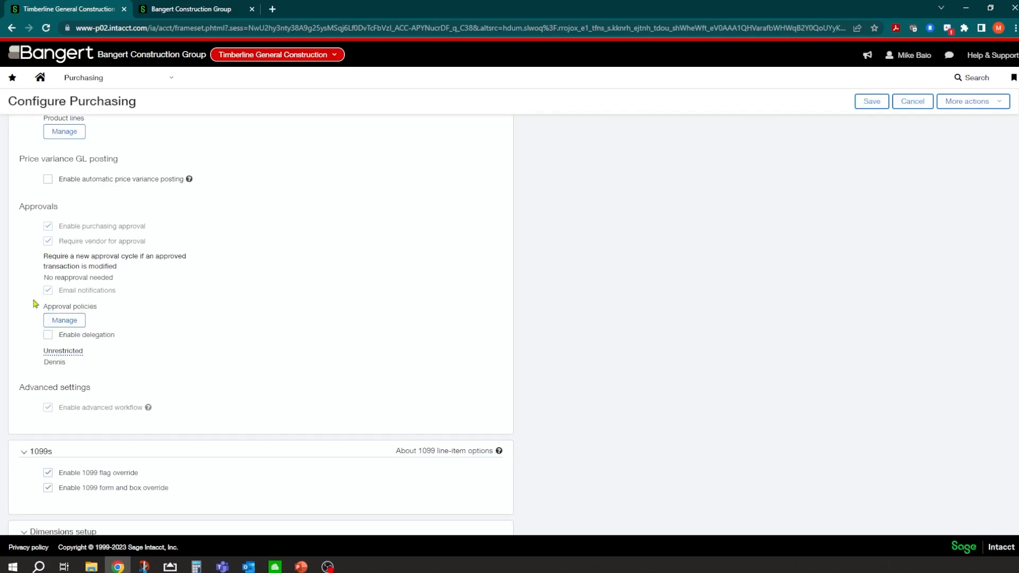
{"action": "left_click", "coordinate": [80, 323]}
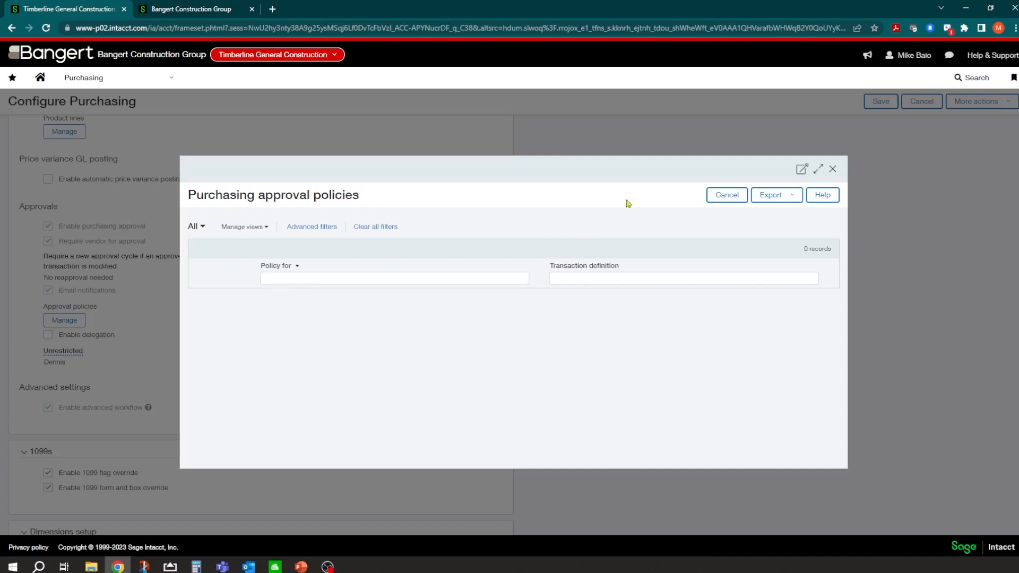
{"action": "left_click", "coordinate": [731, 202]}
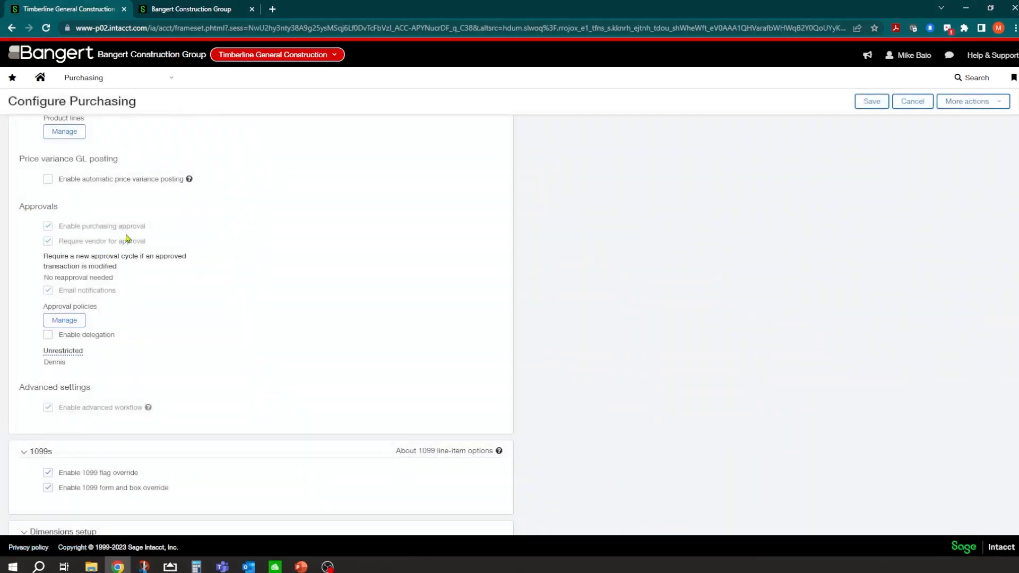
{"action": "left_click", "coordinate": [128, 78]}
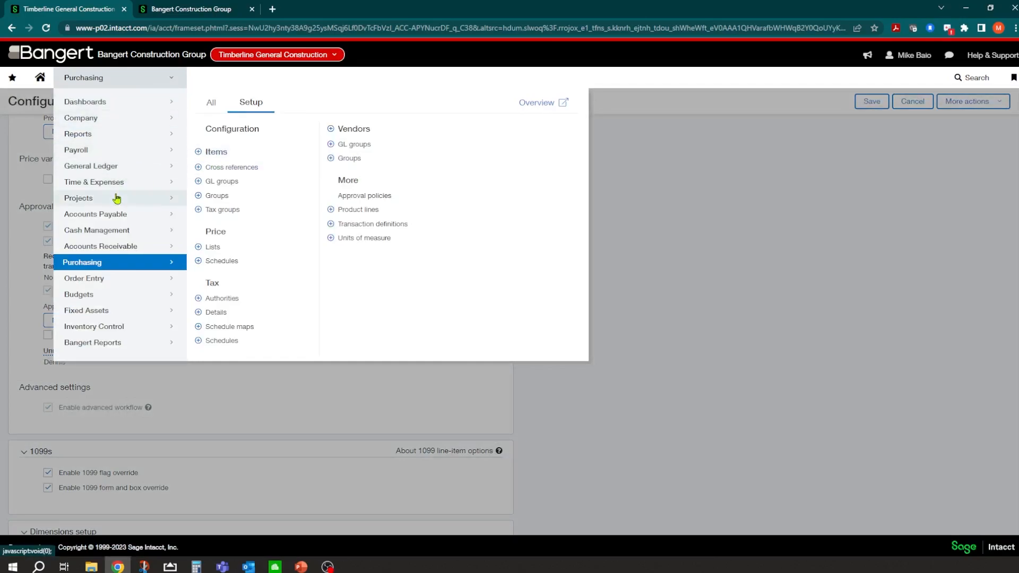
Open the Accounts Payable configuration and examine its bill approval and payment approval settings
{"action": "left_click", "coordinate": [123, 214]}
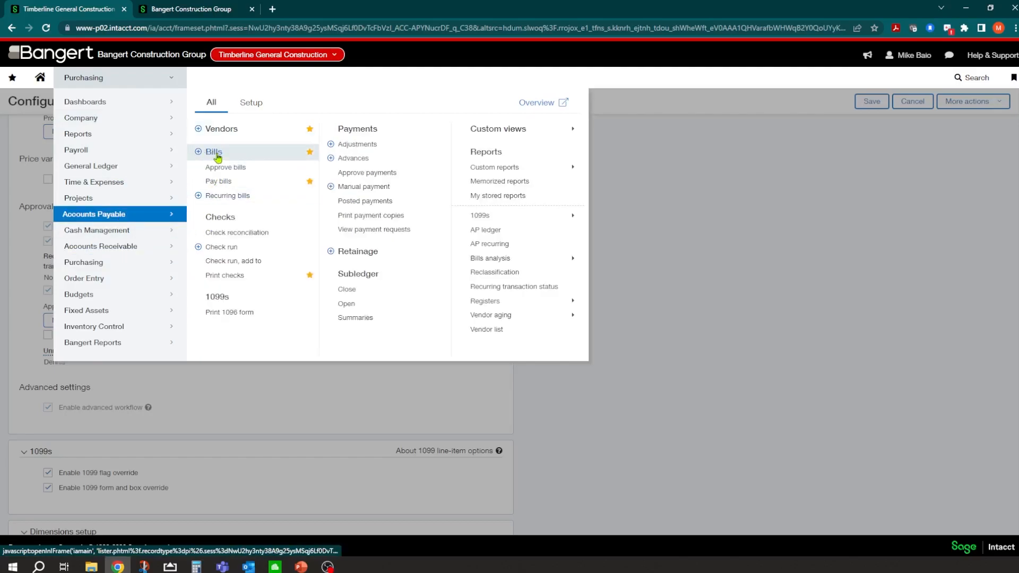
{"action": "left_click", "coordinate": [247, 106]}
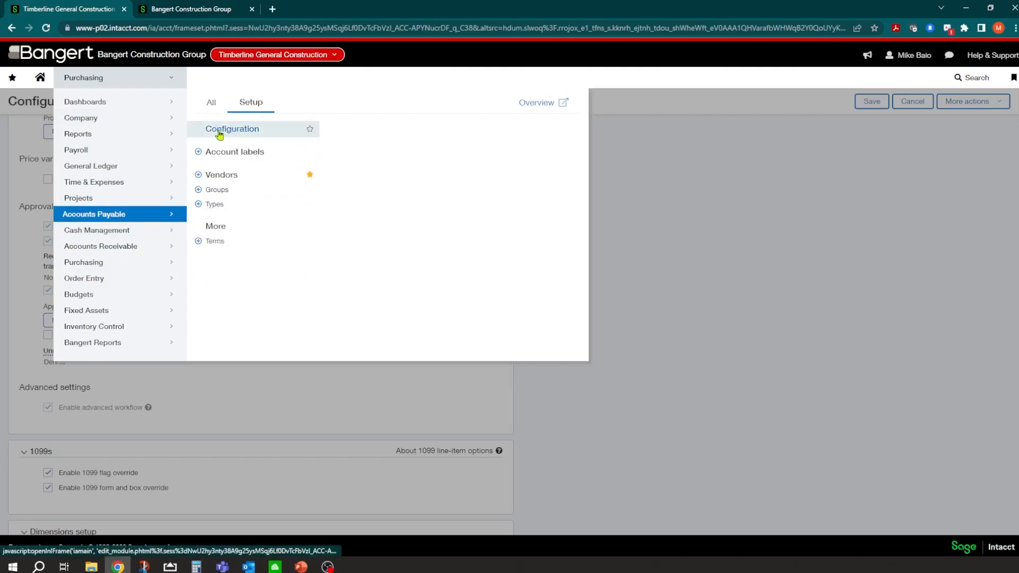
{"action": "left_click", "coordinate": [219, 132]}
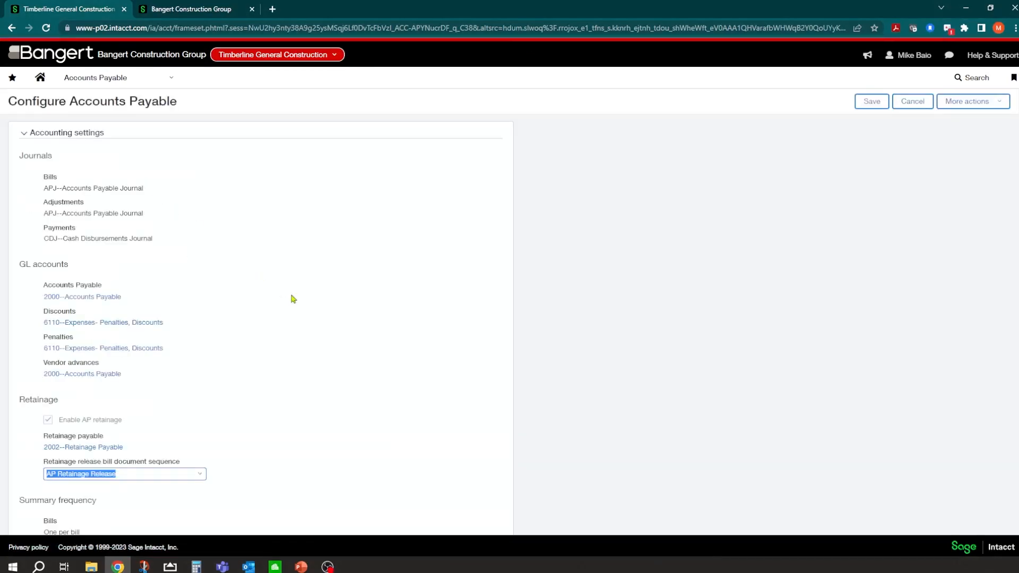
{"action": "scroll", "coordinate": [173, 252], "scroll_direction": "down", "scroll_amount": 6}
{"action": "scroll", "coordinate": [173, 252], "scroll_direction": "down", "scroll_amount": 13}
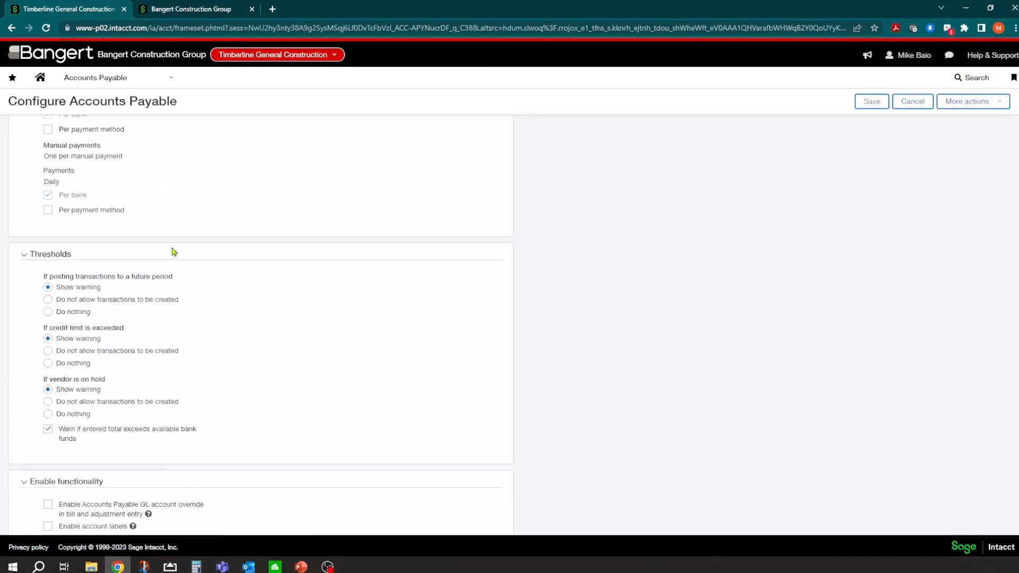
{"action": "scroll", "coordinate": [172, 252], "scroll_direction": "down", "scroll_amount": 12}
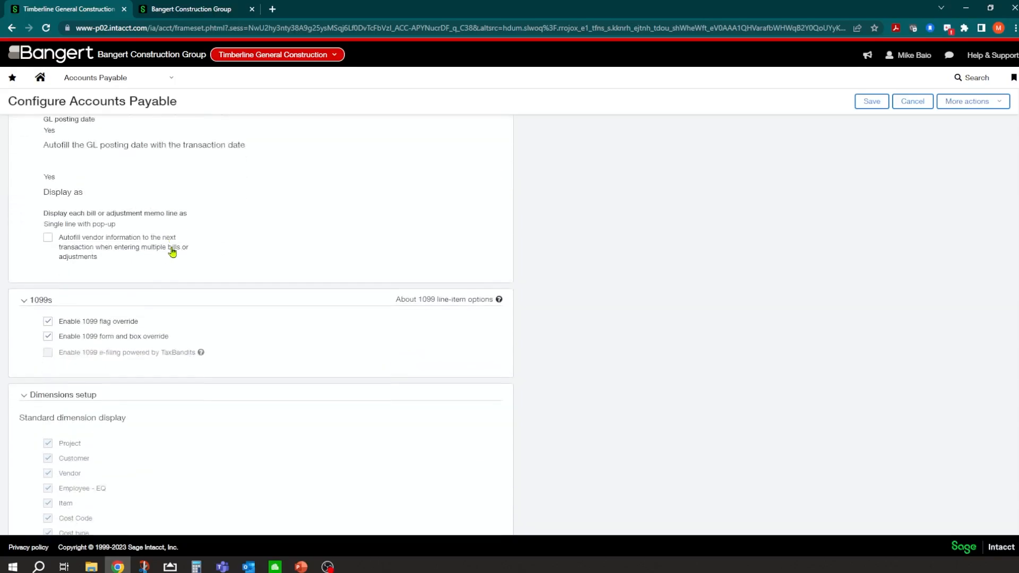
{"action": "scroll", "coordinate": [185, 260], "scroll_direction": "down", "scroll_amount": 7}
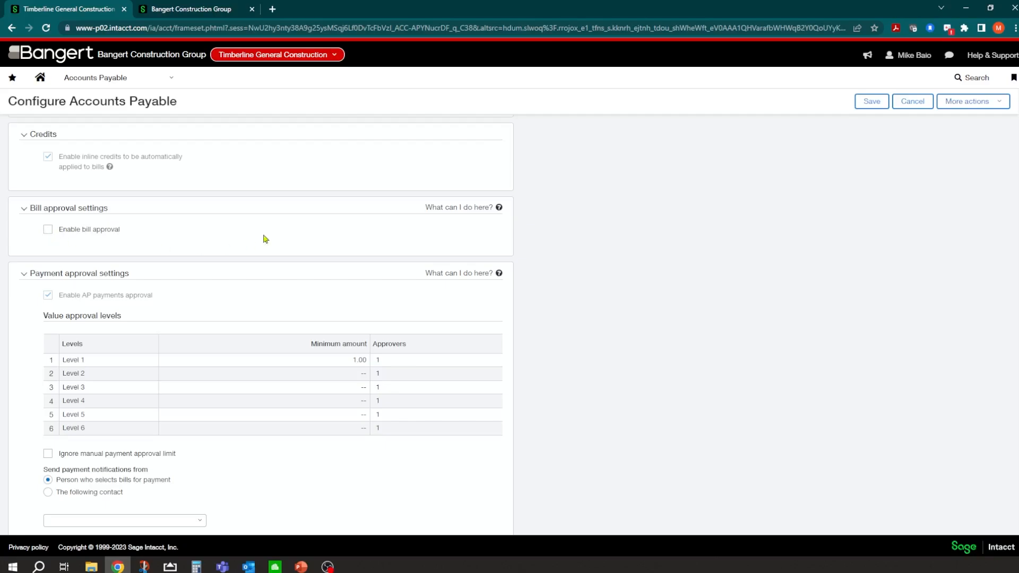
{"action": "scroll", "coordinate": [600, 225], "scroll_direction": "up", "scroll_amount": 15}
{"action": "scroll", "coordinate": [266, 218], "scroll_direction": "down", "scroll_amount": 15}
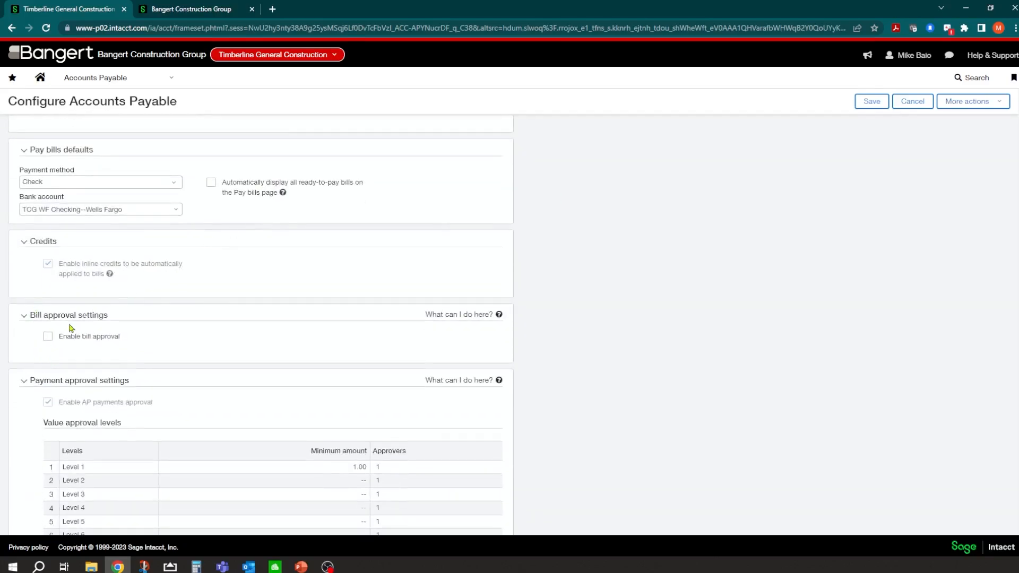
{"action": "scroll", "coordinate": [72, 324], "scroll_direction": "down", "scroll_amount": 3}
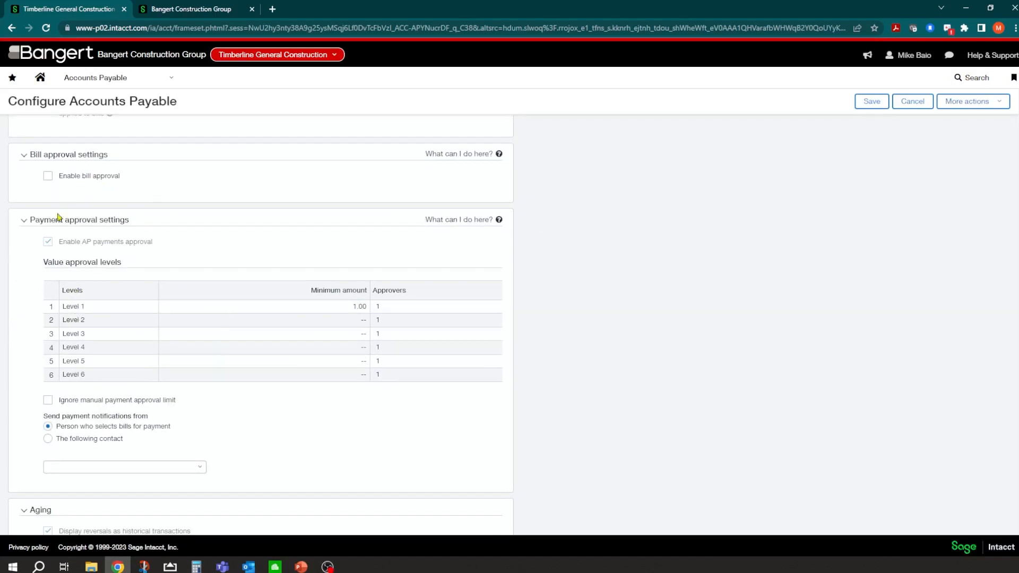
{"action": "scroll", "coordinate": [311, 325], "scroll_direction": "up", "scroll_amount": 15}
{"action": "scroll", "coordinate": [311, 326], "scroll_direction": "up", "scroll_amount": 10}
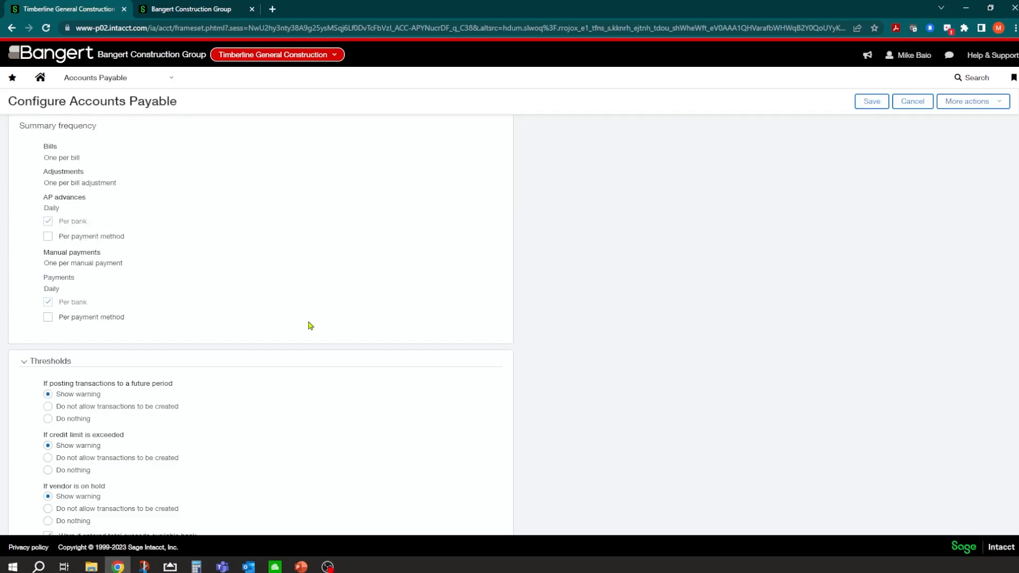
{"action": "left_click", "coordinate": [195, 15]}
{"action": "left_click", "coordinate": [109, 10]}
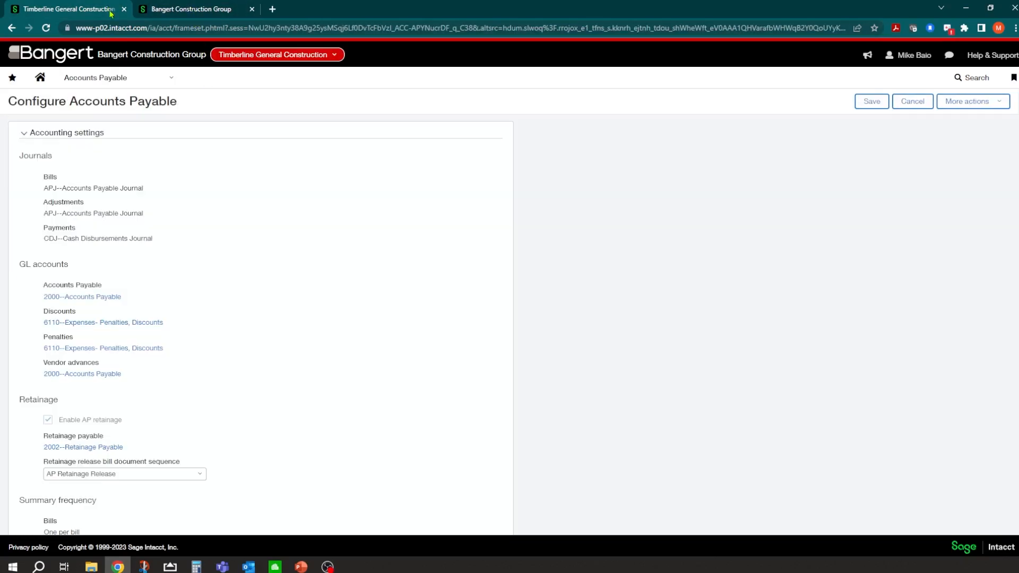
Open the Accounts Payable bills list without saving the configuration and view the attachment of Jackson Plumbing bill app001
{"action": "left_click", "coordinate": [146, 80]}
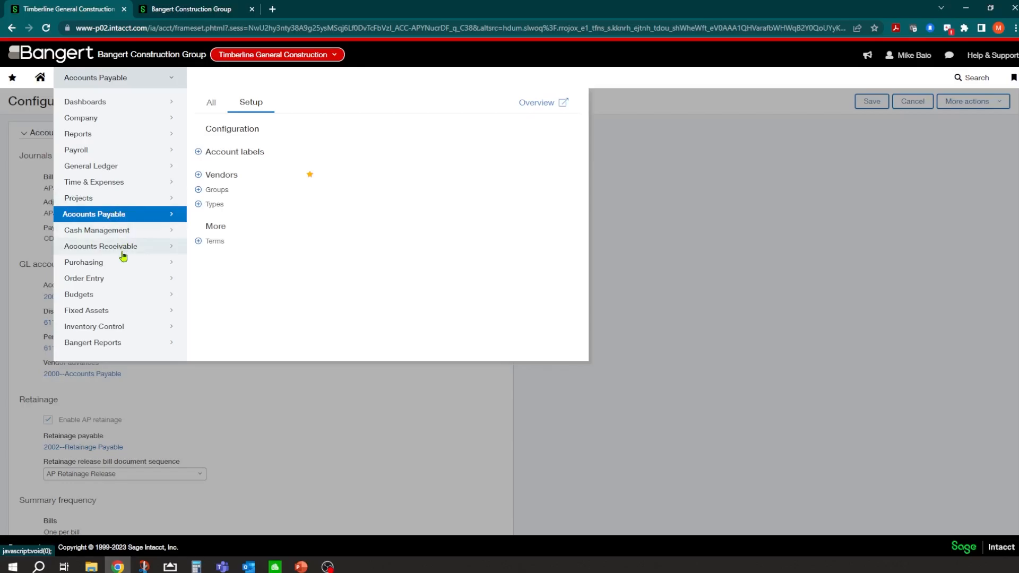
{"action": "left_click", "coordinate": [211, 103]}
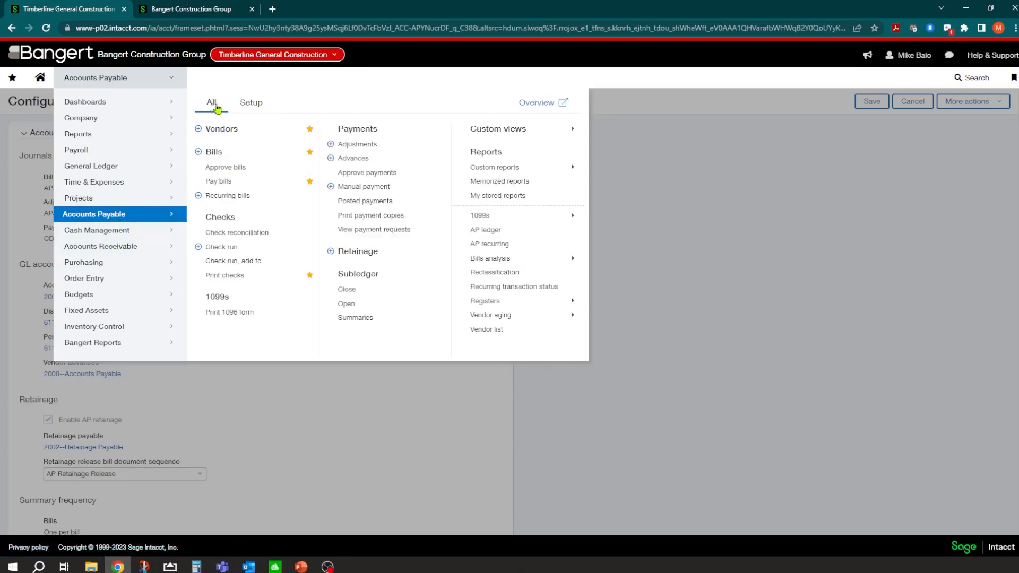
{"action": "left_click", "coordinate": [213, 153]}
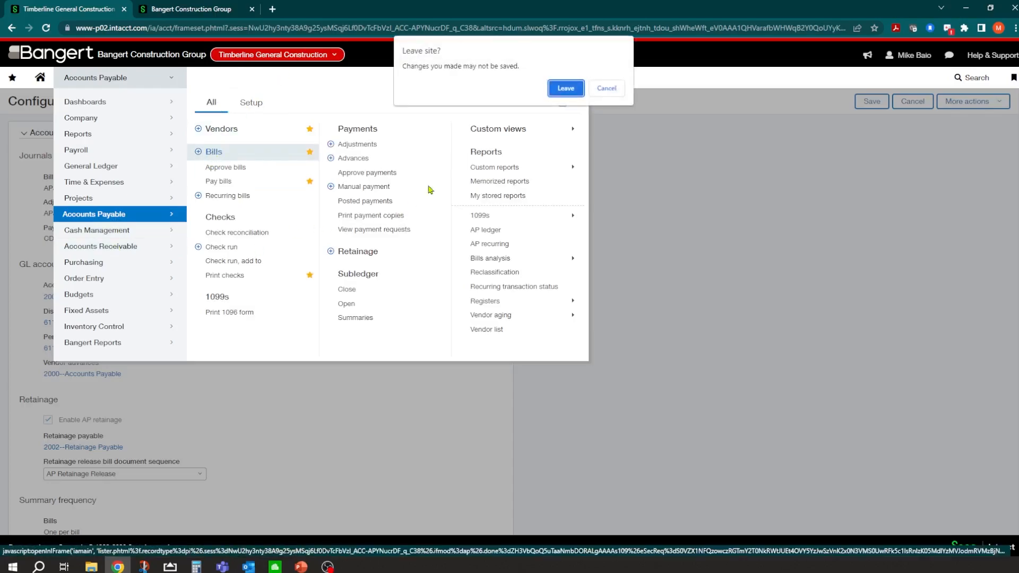
{"action": "left_click", "coordinate": [557, 90]}
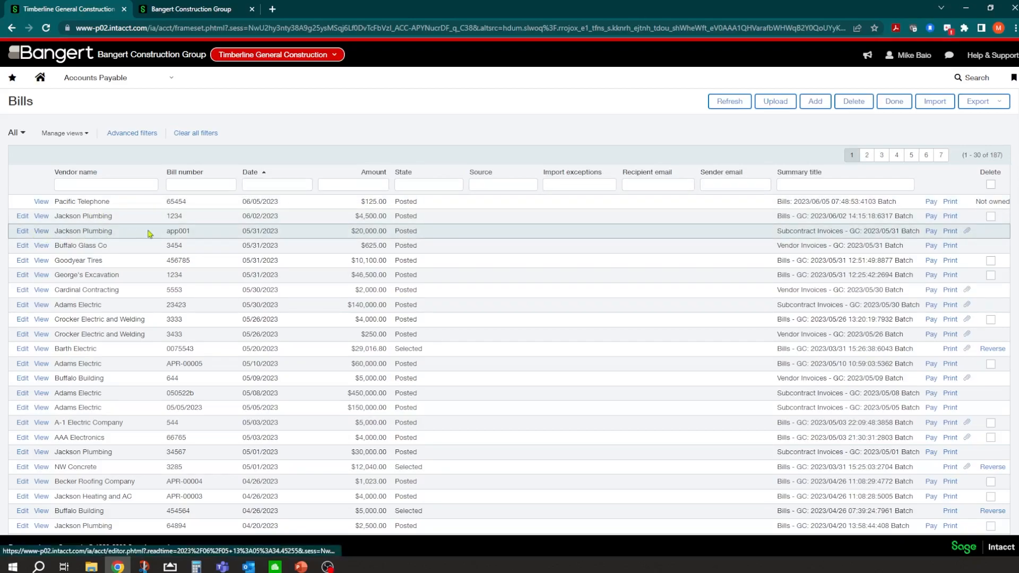
{"action": "left_click_drag", "start_coordinate": [349, 232], "coordinate": [392, 234]}
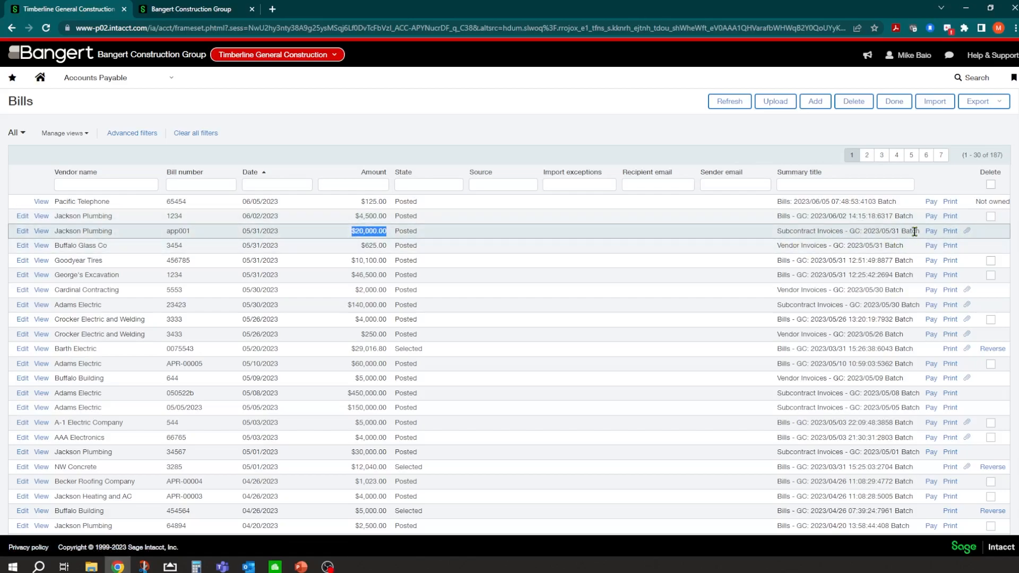
{"action": "left_click", "coordinate": [968, 236]}
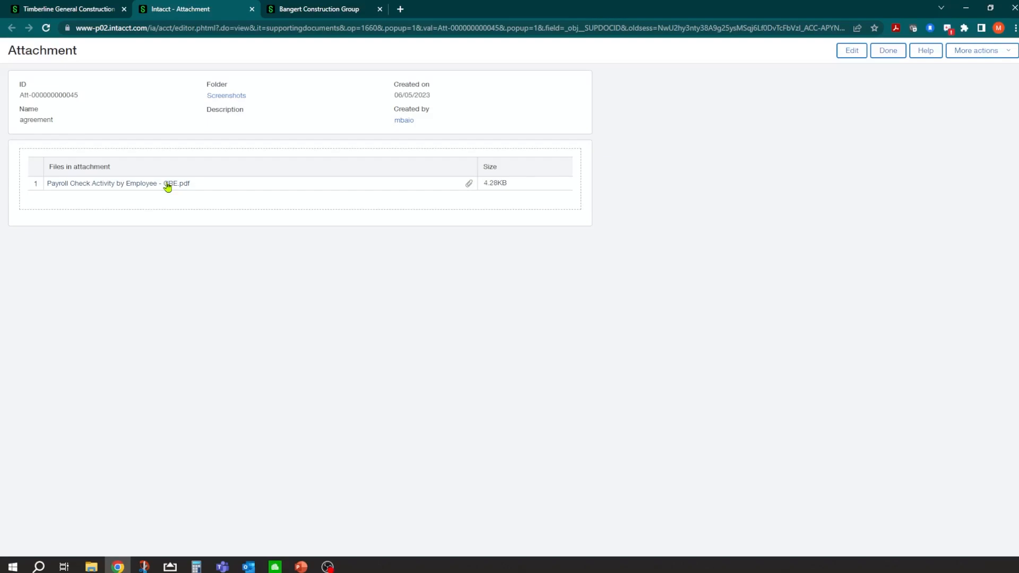
{"action": "left_click", "coordinate": [251, 10]}
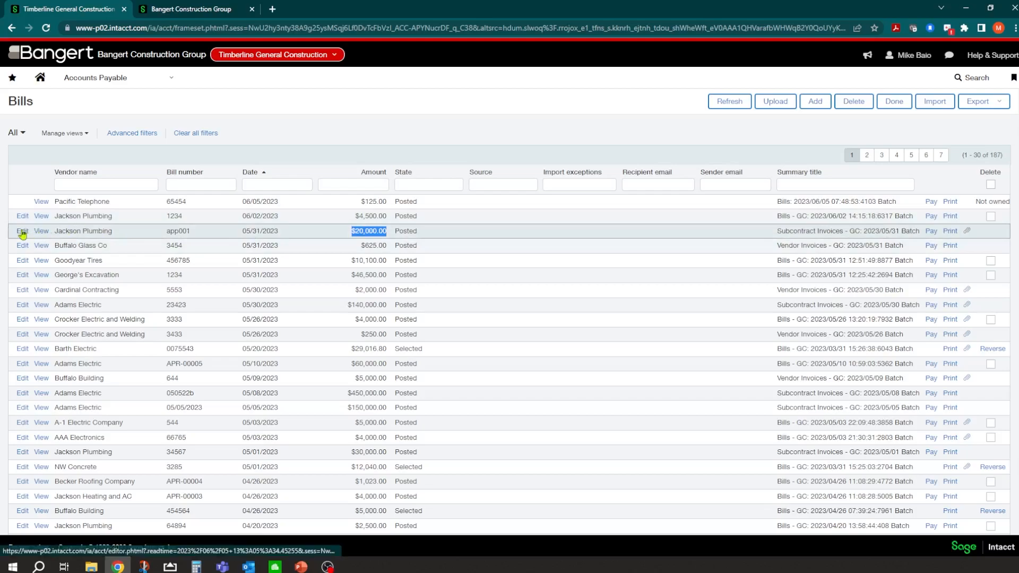
View Jackson Plumbing bill app001, examine its attached document, details and entries, and close the attachment preview
{"action": "left_click", "coordinate": [43, 232]}
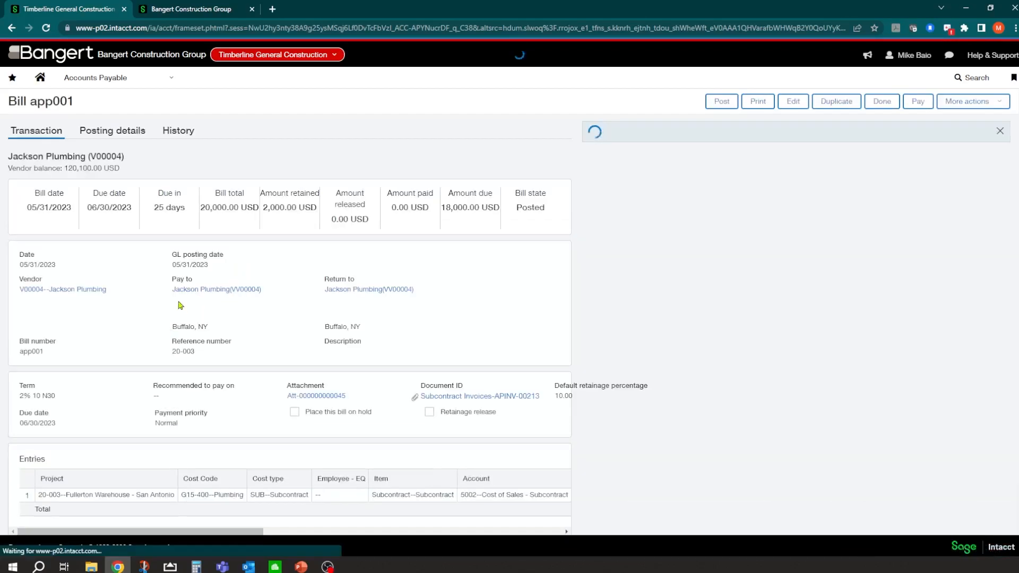
{"action": "scroll", "coordinate": [197, 399], "scroll_direction": "down", "scroll_amount": 2}
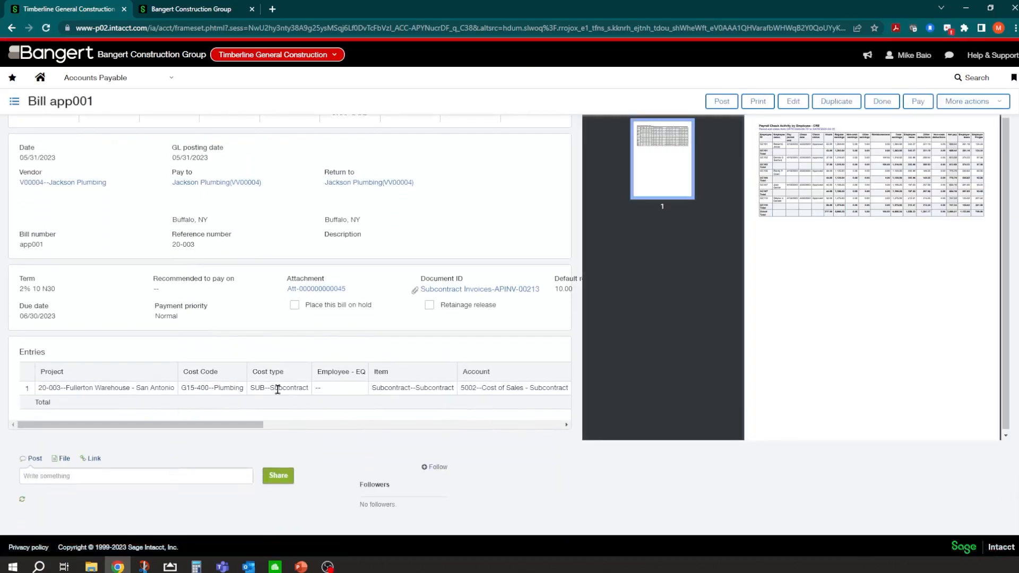
{"action": "scroll", "coordinate": [707, 299], "scroll_direction": "up", "scroll_amount": 2}
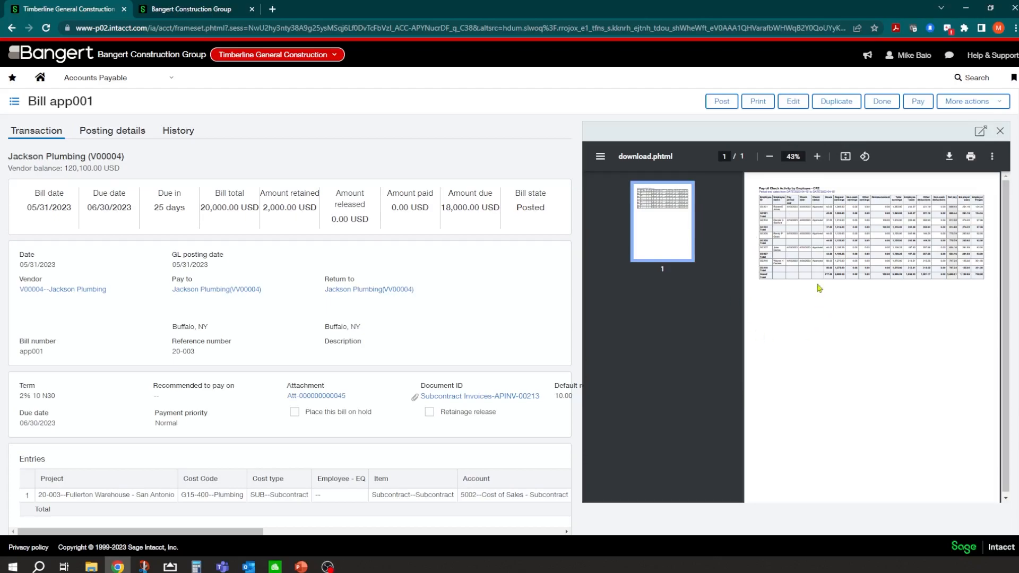
{"action": "scroll", "coordinate": [116, 235], "scroll_direction": "down", "scroll_amount": 1}
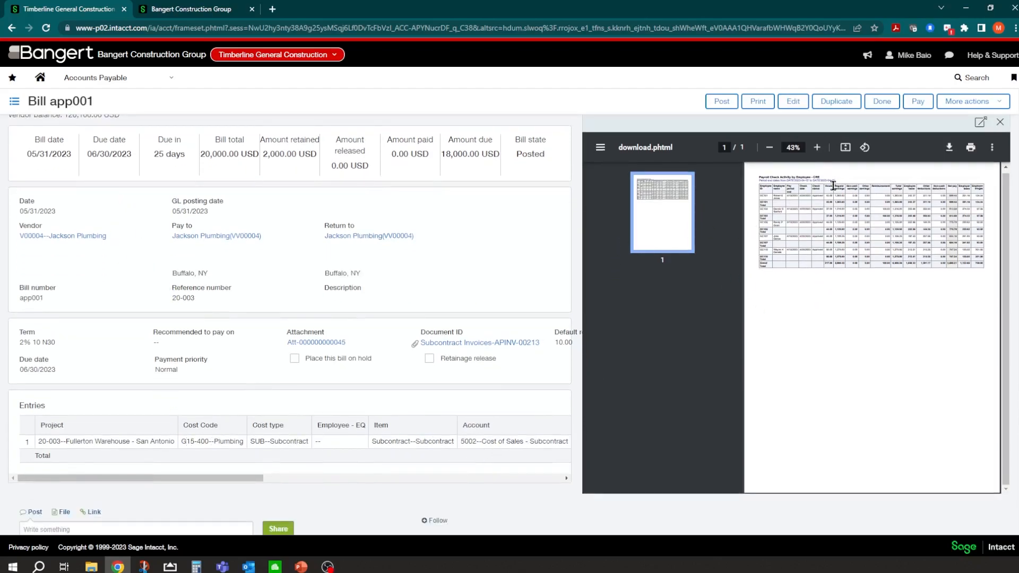
{"action": "left_click", "coordinate": [1000, 124]}
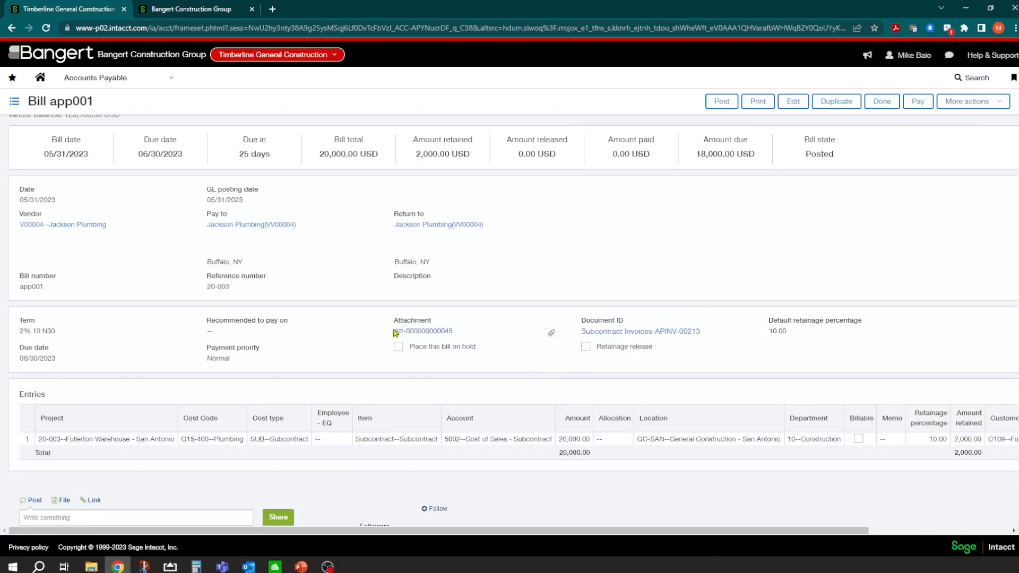
{"action": "scroll", "coordinate": [405, 326], "scroll_direction": "up", "scroll_amount": 1}
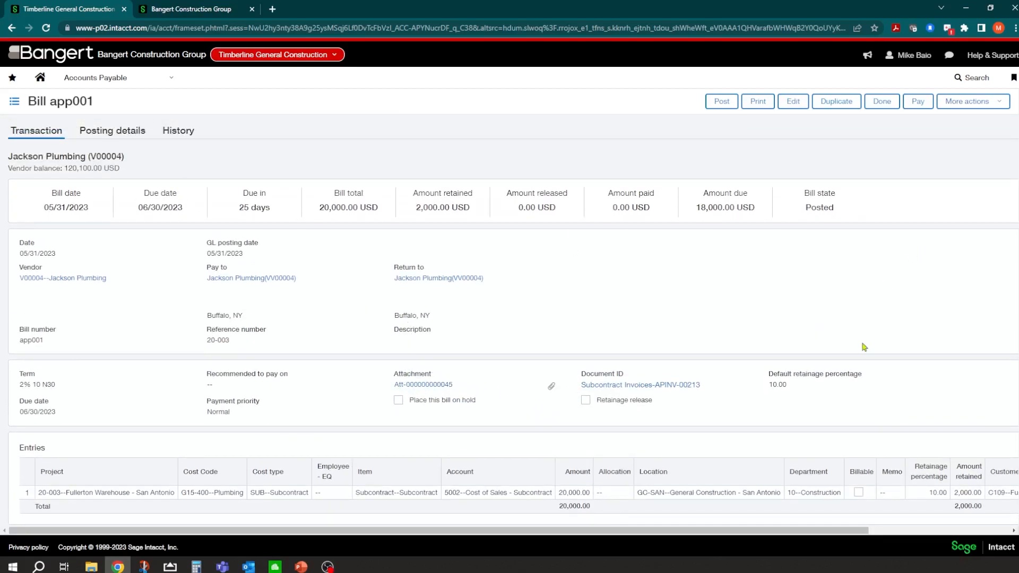
{"action": "scroll", "coordinate": [866, 344], "scroll_direction": "down", "scroll_amount": 2}
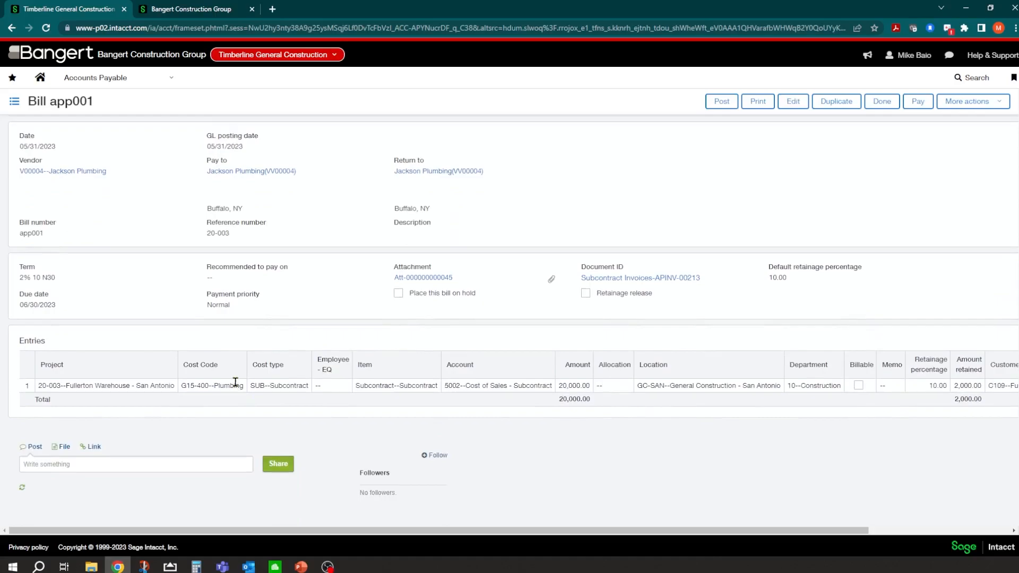
{"action": "scroll", "coordinate": [233, 382], "scroll_direction": "up", "scroll_amount": 2}
Share a comment on bill app001 that mentions the colleague and asks whether all the documentation is ready and the bill can be paid
{"action": "scroll", "coordinate": [224, 380], "scroll_direction": "down", "scroll_amount": 3}
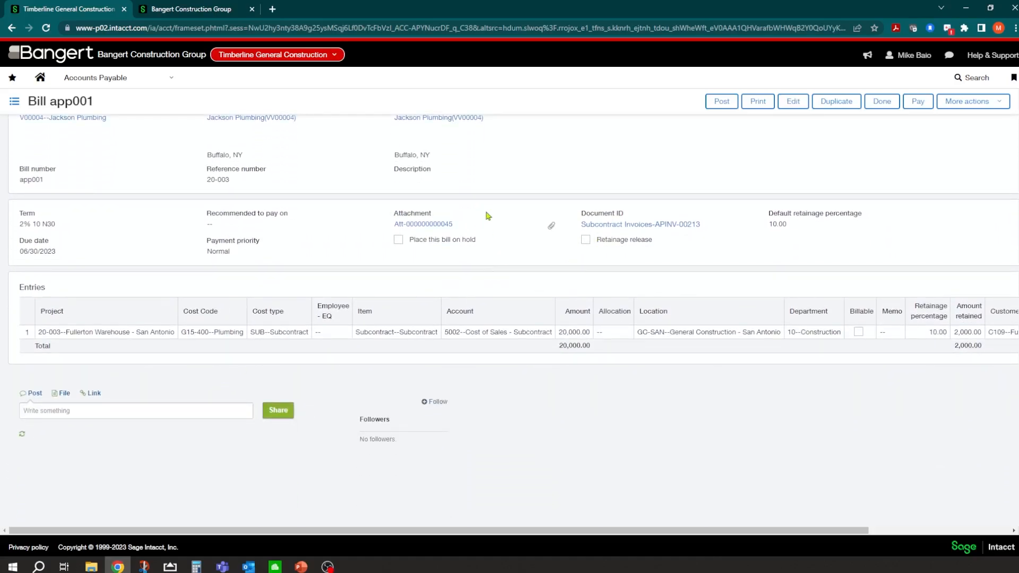
{"action": "left_click", "coordinate": [117, 409]}
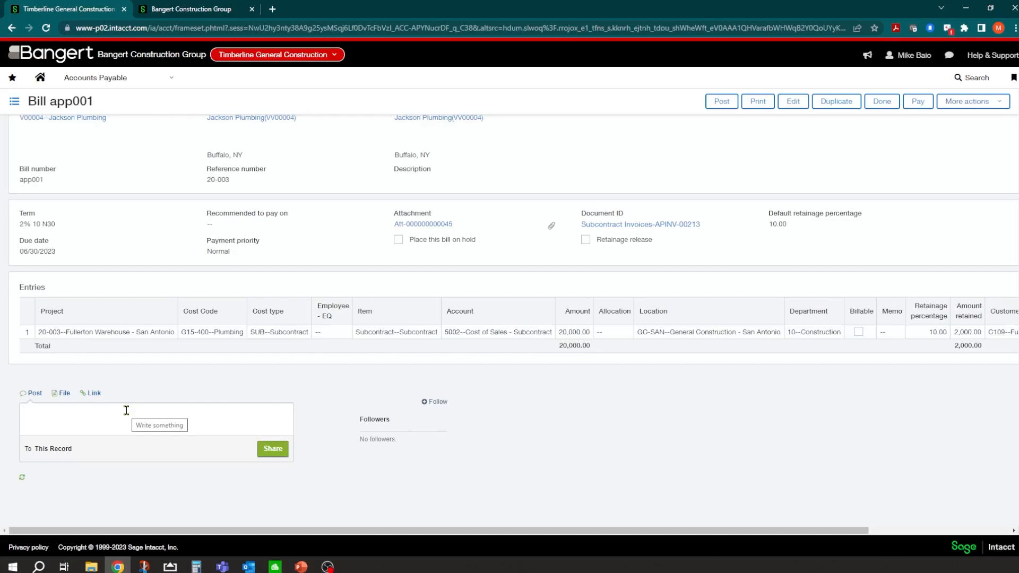
{"action": "type", "text": "@bre"}
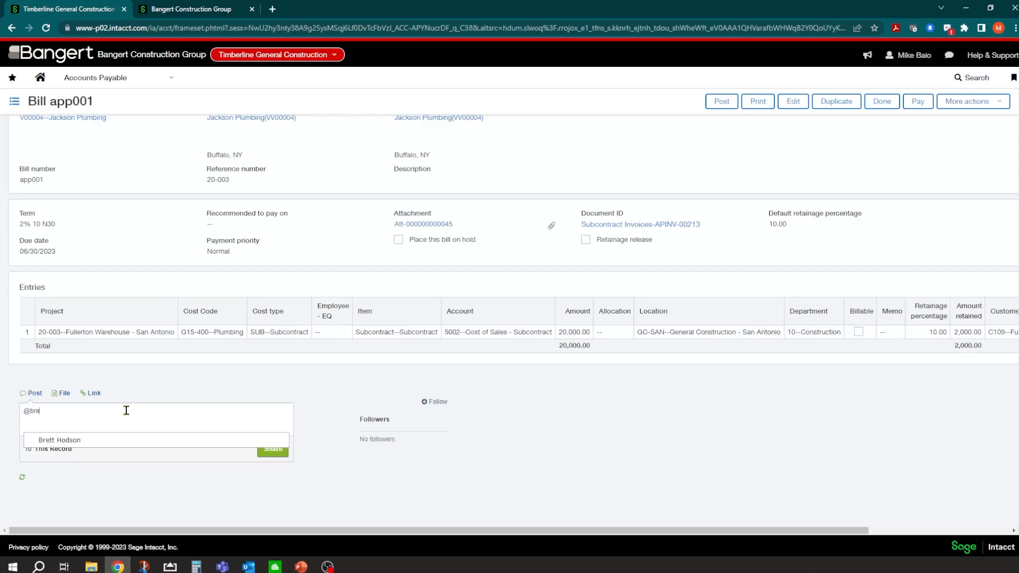
{"action": "left_click", "coordinate": [61, 441]}
{"action": "type", "text": "H"}
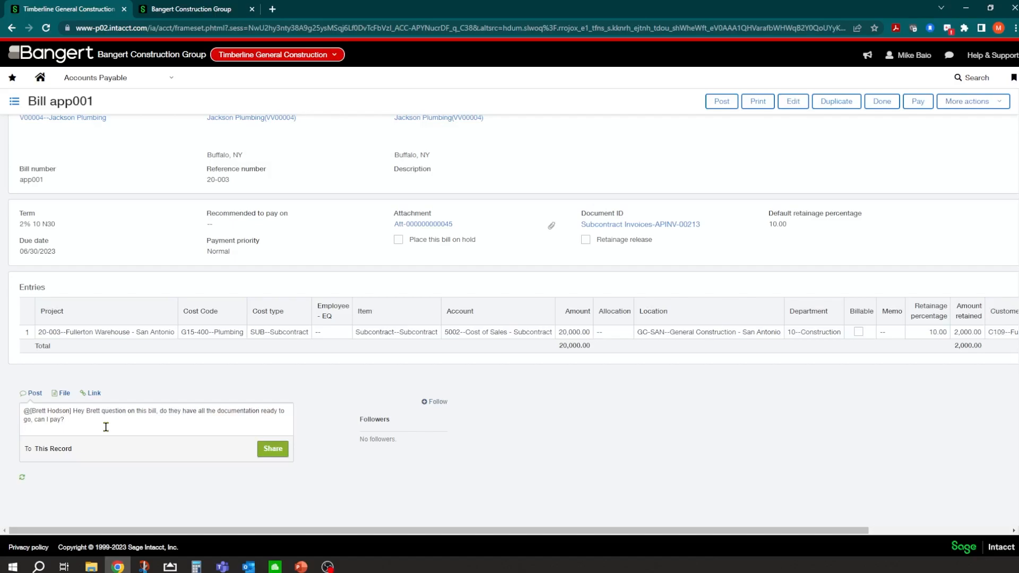
{"action": "left_click", "coordinate": [267, 449]}
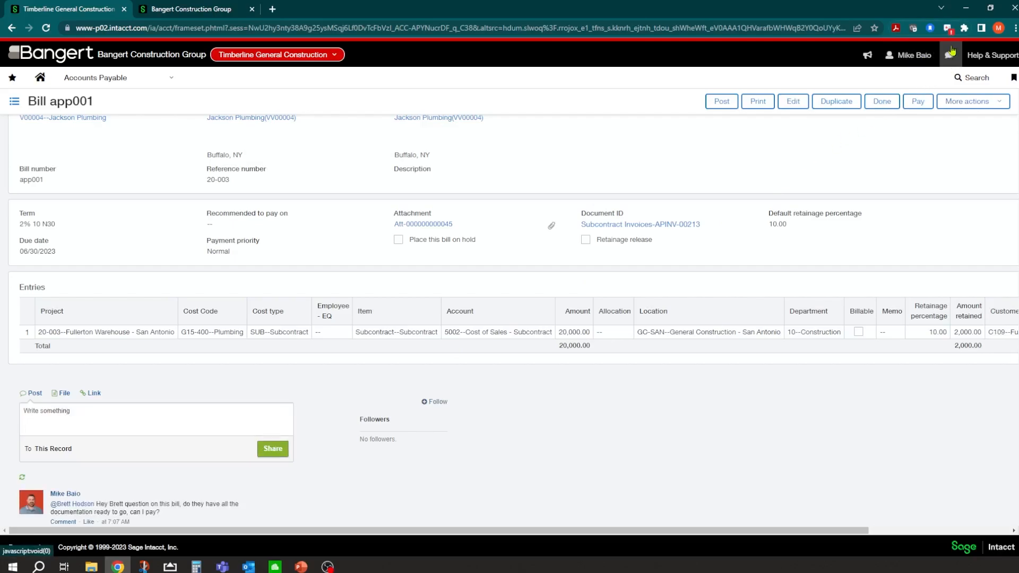
Check the recent collaboration messages and review the shared comment on bill app001
{"action": "left_click", "coordinate": [950, 54]}
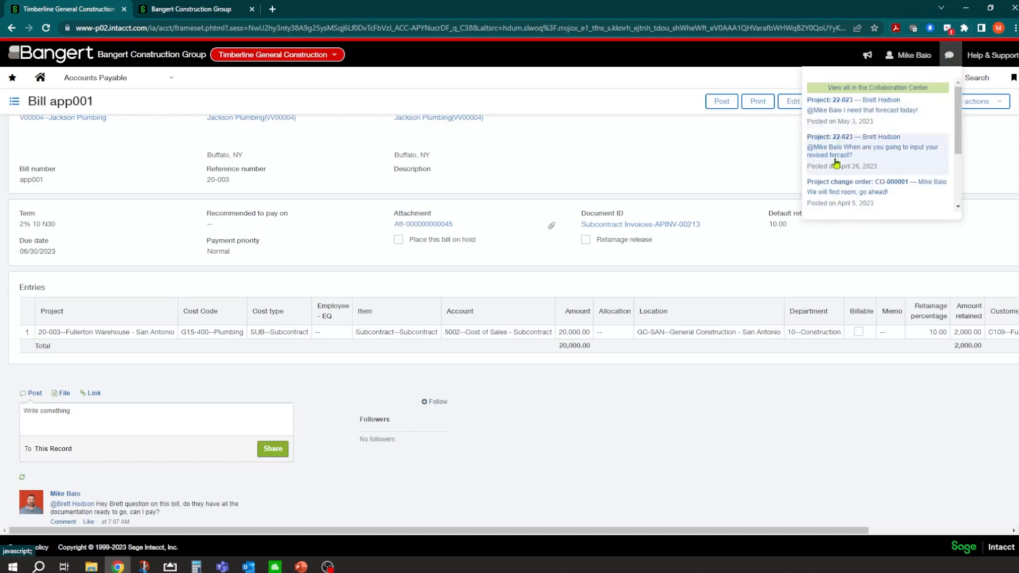
{"action": "left_click", "coordinate": [948, 55]}
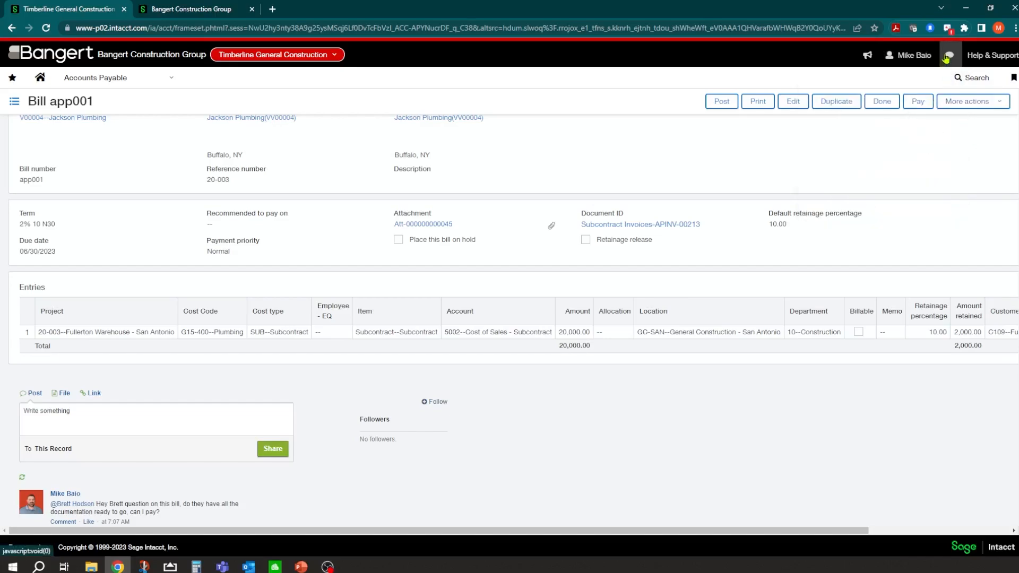
{"action": "scroll", "coordinate": [37, 472], "scroll_direction": "down", "scroll_amount": 1}
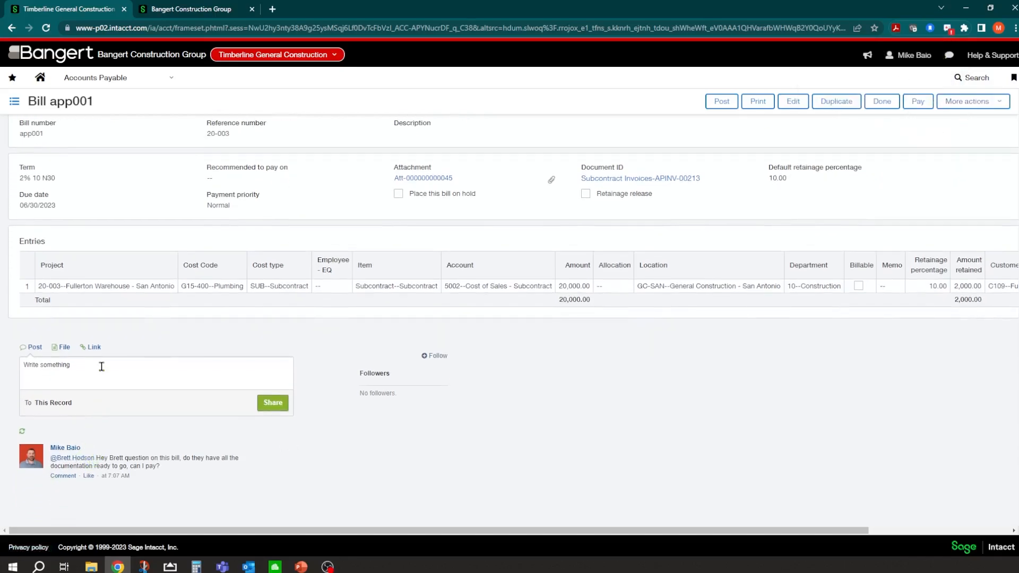
{"action": "scroll", "coordinate": [101, 366], "scroll_direction": "up", "scroll_amount": 4}
{"action": "scroll", "coordinate": [113, 269], "scroll_direction": "down", "scroll_amount": 4}
{"action": "left_click", "coordinate": [65, 363]}
Open project change order CO-000001 from the collaboration messages and examine its comment thread
{"action": "left_click", "coordinate": [949, 55]}
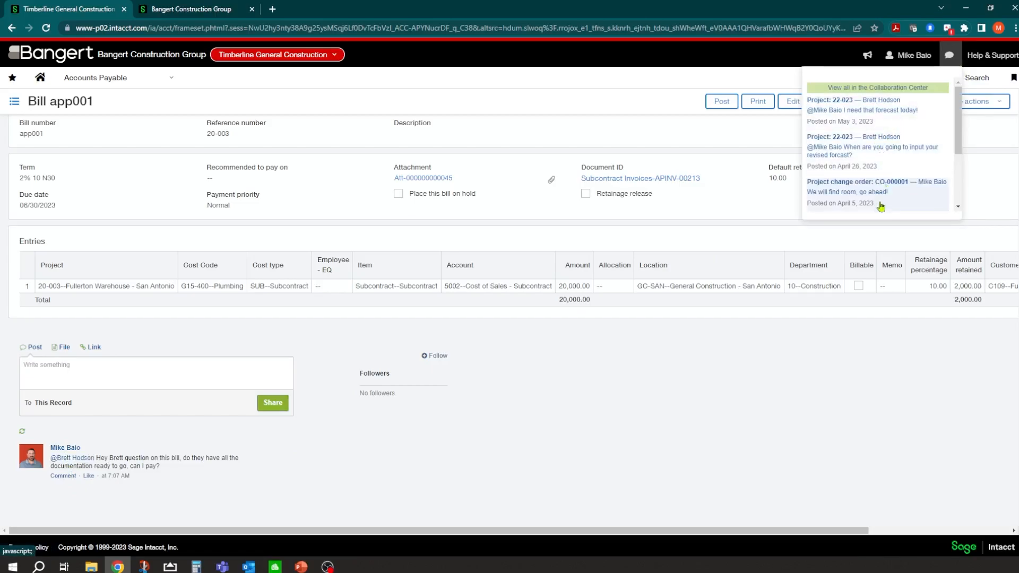
{"action": "left_click", "coordinate": [857, 184]}
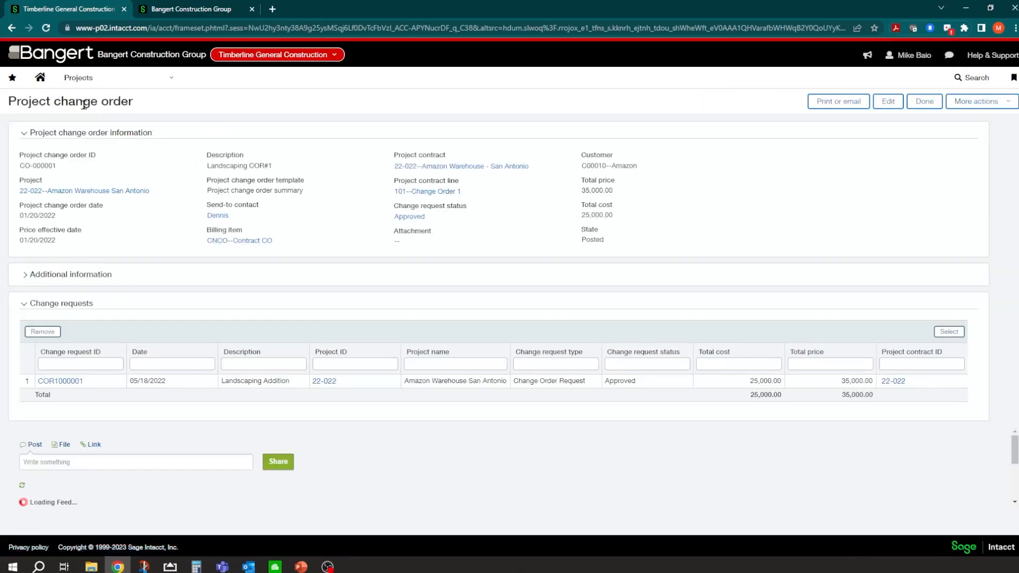
{"action": "scroll", "coordinate": [65, 427], "scroll_direction": "down", "scroll_amount": 2}
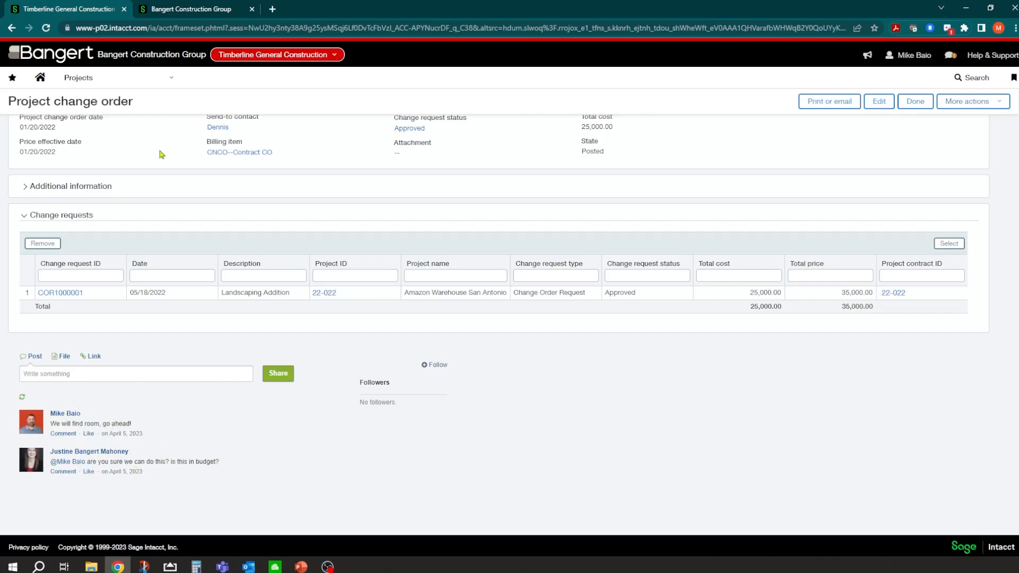
Open project 20-003 Fullerton Warehouse - San Antonio and examine the state, retainage and payment amounts of Jackson Plumbing's subcontract among its purchasing commitments
{"action": "left_click", "coordinate": [152, 83]}
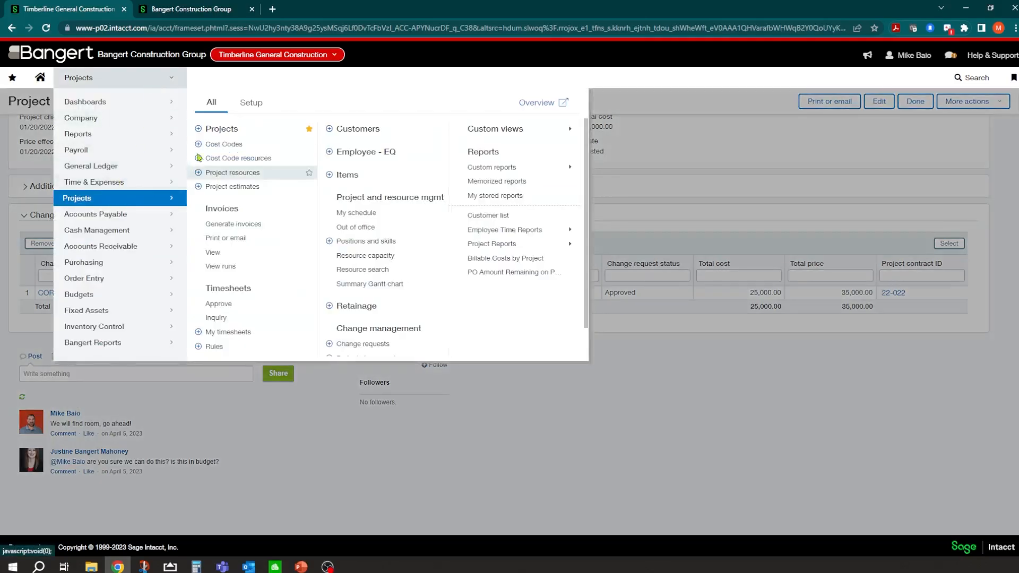
{"action": "left_click", "coordinate": [226, 133]}
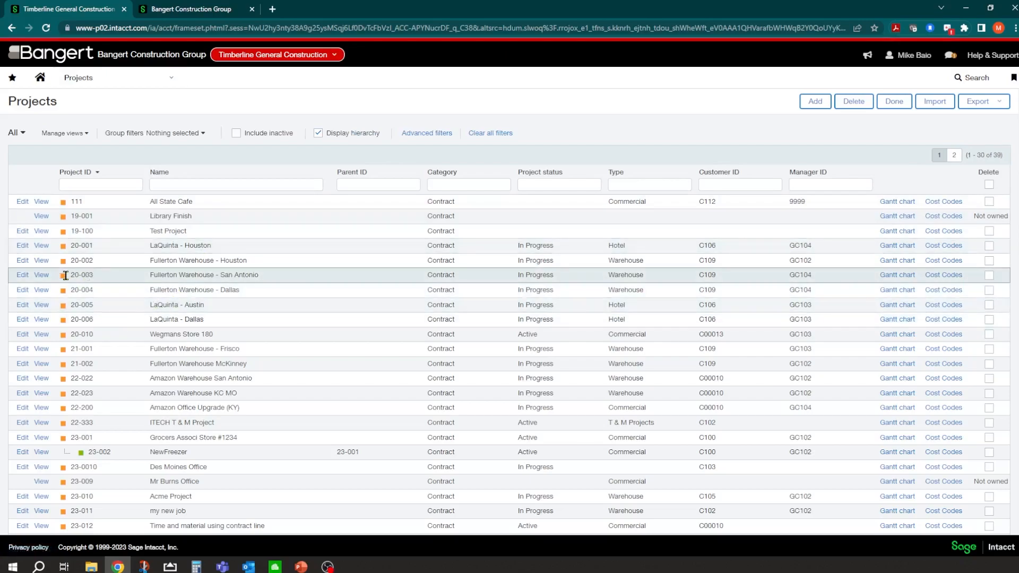
{"action": "left_click", "coordinate": [23, 275]}
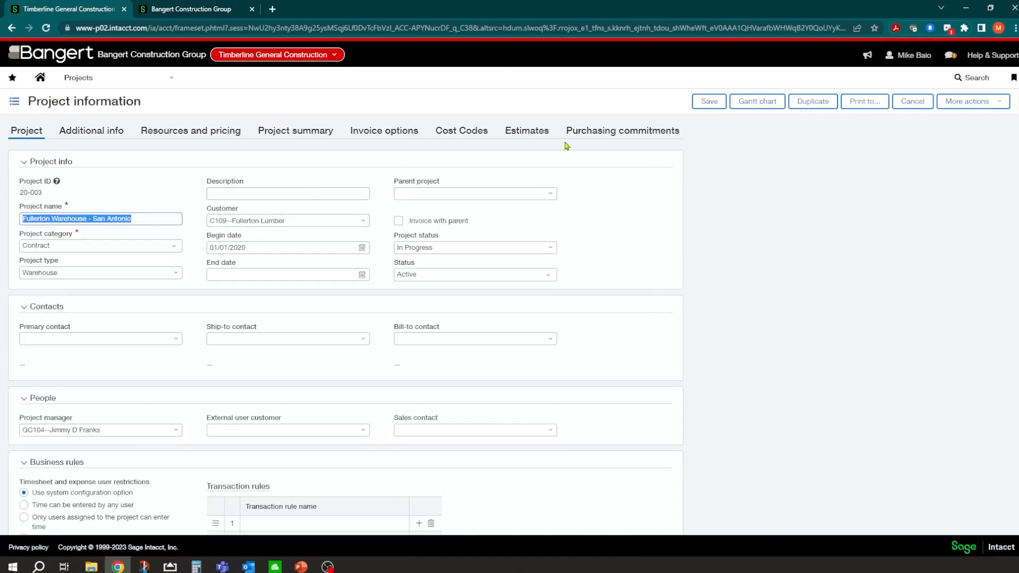
{"action": "left_click", "coordinate": [626, 137]}
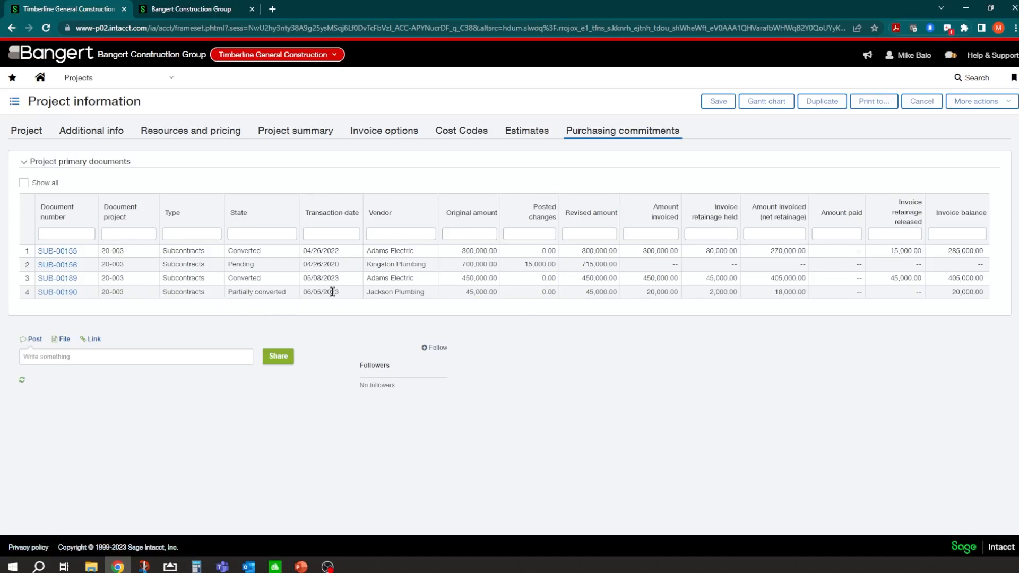
{"action": "left_click_drag", "start_coordinate": [288, 292], "coordinate": [228, 292]}
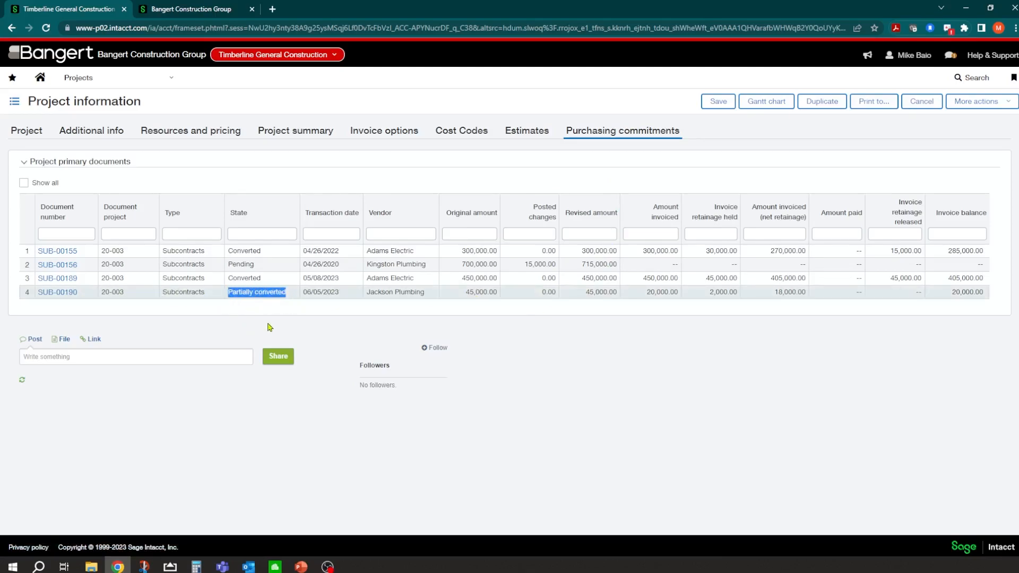
{"action": "left_click_drag", "start_coordinate": [645, 291], "coordinate": [743, 298]}
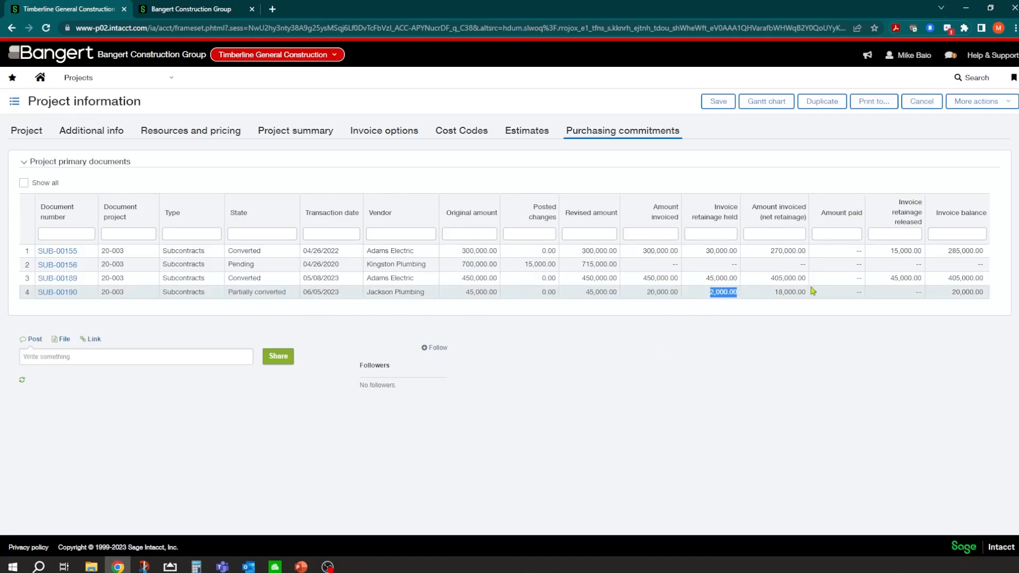
{"action": "left_click", "coordinate": [844, 297]}
Run the custom purchasing report Commitment Detail by Project for 20-003--Fullerton Warehouse - San Antonio and examine Jackson Plumbing's original amount and approved changes
{"action": "left_click", "coordinate": [163, 79]}
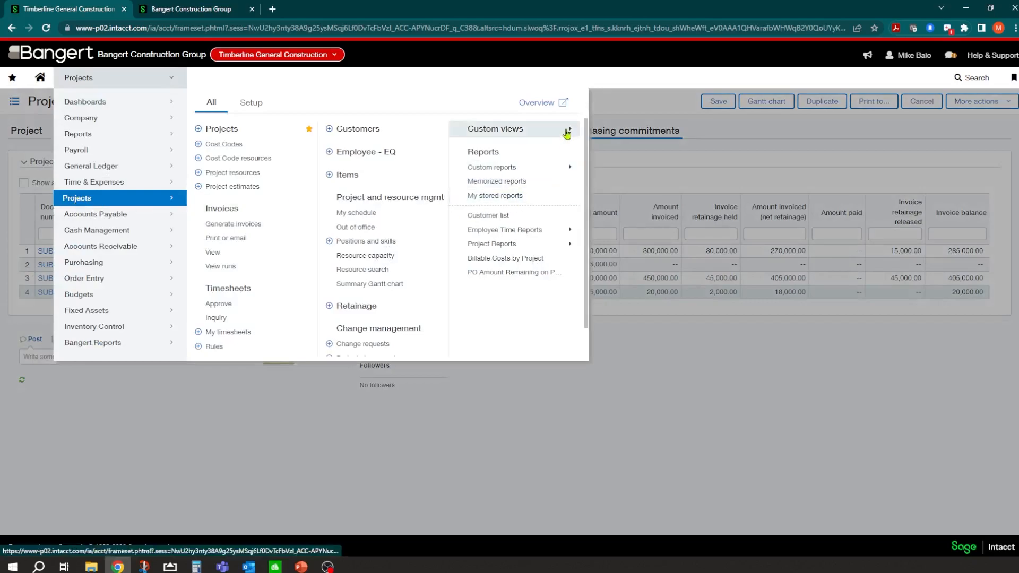
{"action": "left_click", "coordinate": [134, 263]}
{"action": "left_click", "coordinate": [212, 103]}
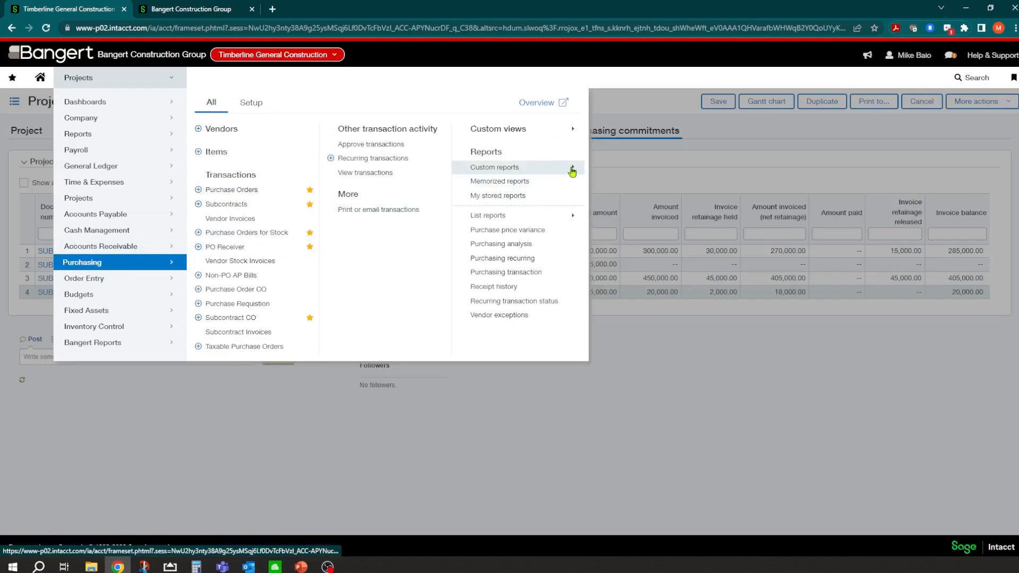
{"action": "mouse_move", "coordinate": [572, 170]}
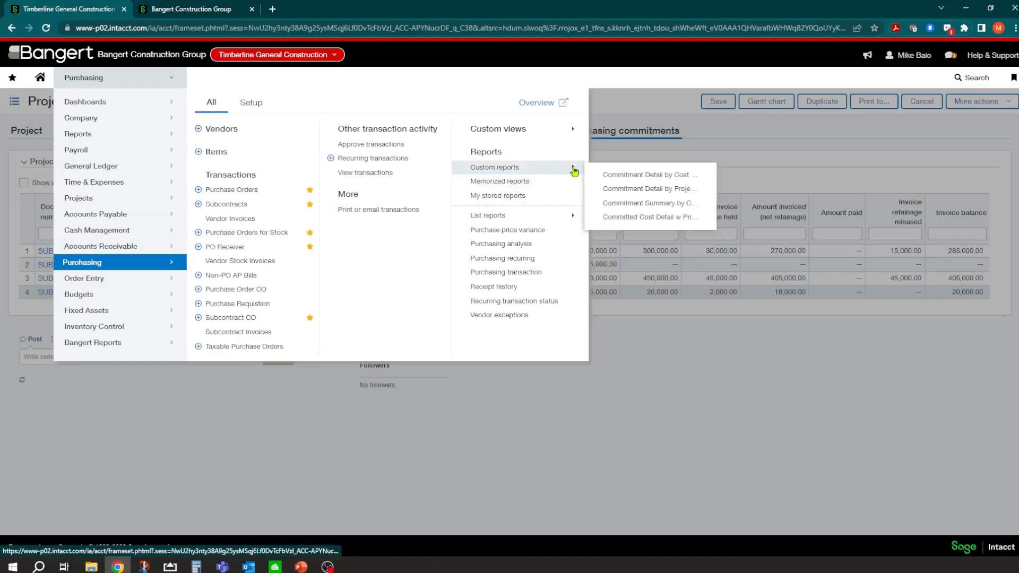
{"action": "left_click", "coordinate": [631, 190]}
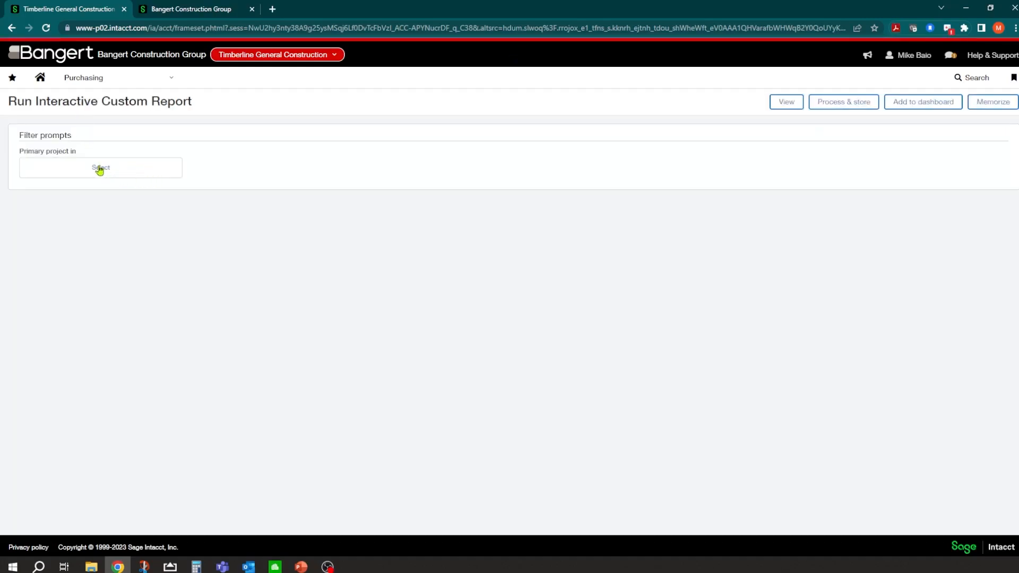
{"action": "left_click", "coordinate": [100, 168]}
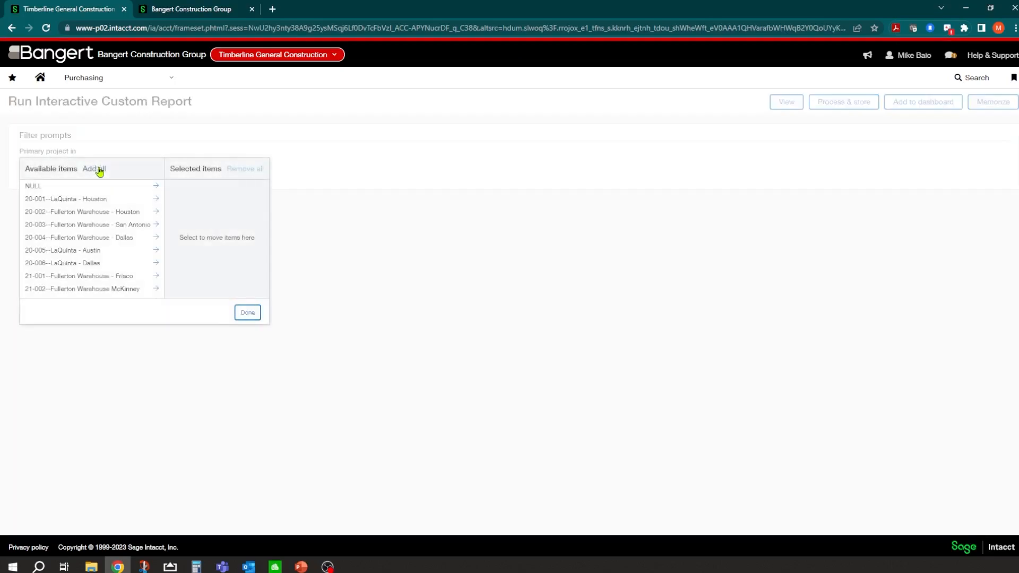
{"action": "left_click", "coordinate": [59, 226]}
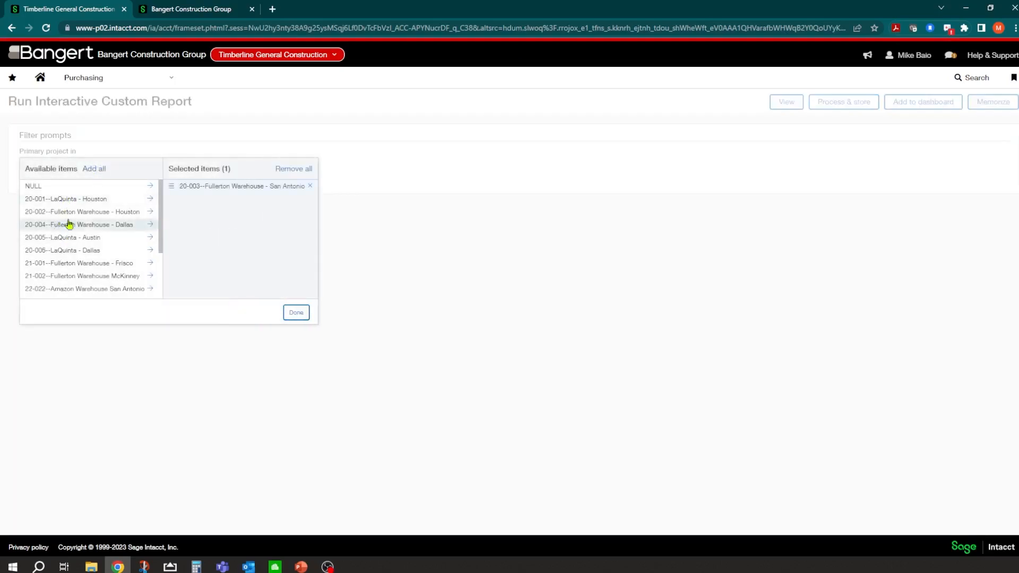
{"action": "left_click", "coordinate": [295, 313]}
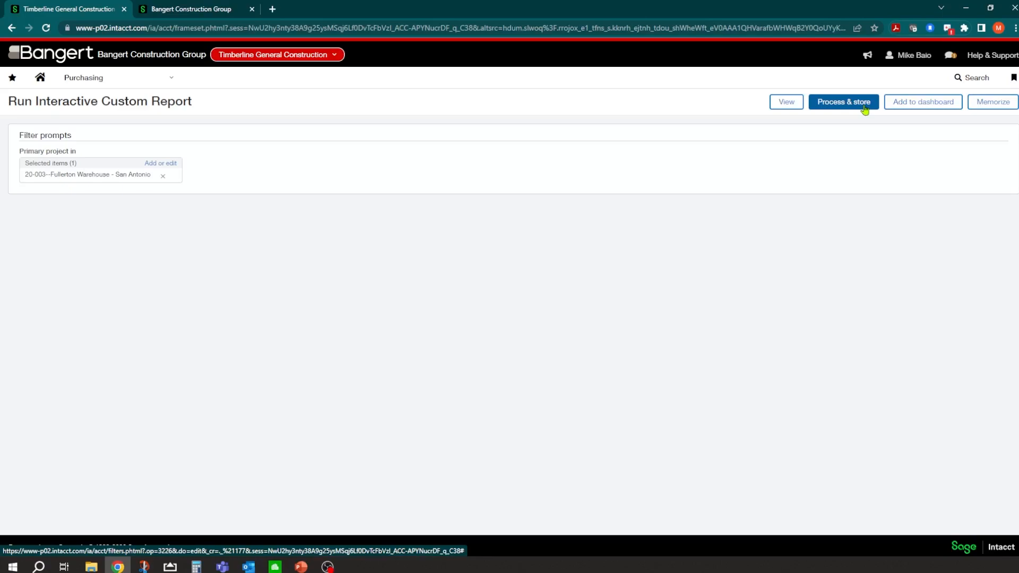
{"action": "left_click", "coordinate": [782, 107]}
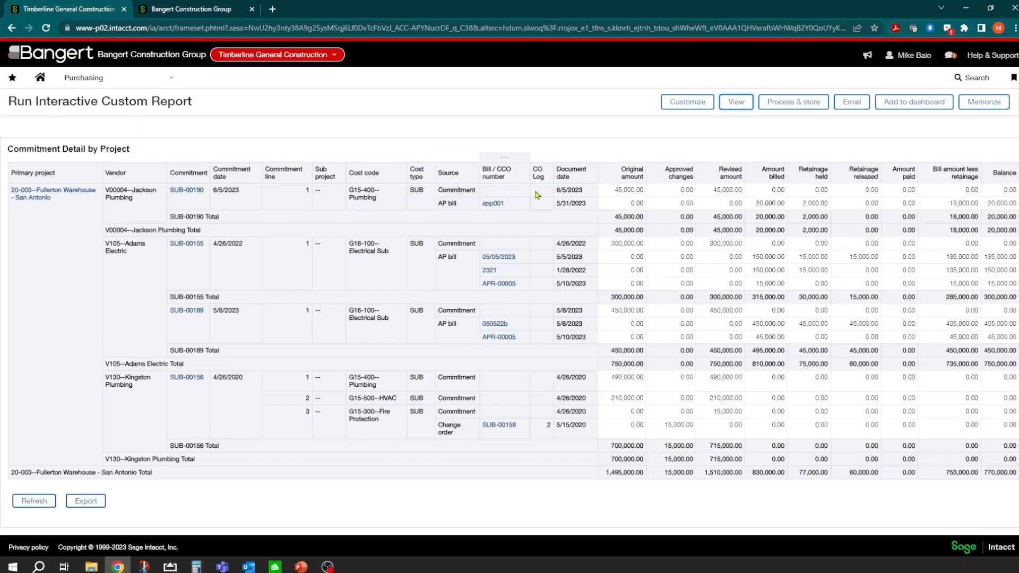
{"action": "left_click", "coordinate": [617, 188]}
{"action": "left_click_drag", "start_coordinate": [655, 188], "coordinate": [683, 189]}
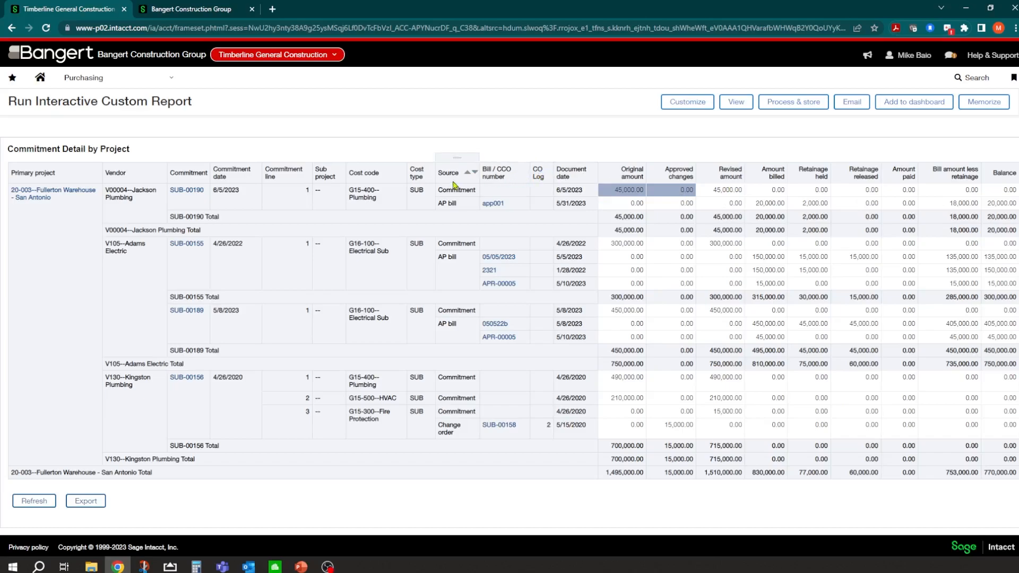
Drill into subcontract SUB-00190 from the report, review its entries, change documents, posting details and history, and close it
{"action": "left_click", "coordinate": [185, 192]}
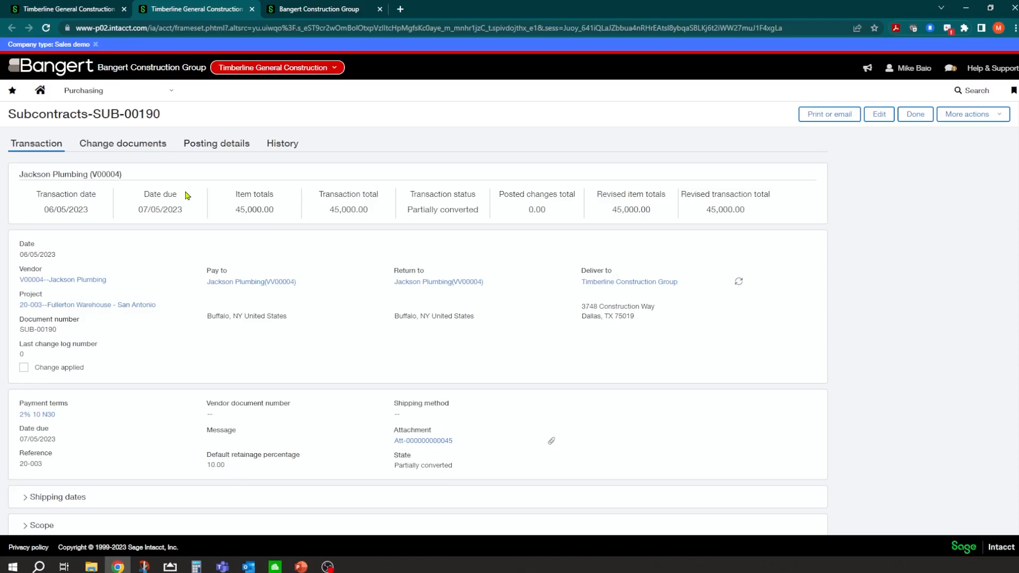
{"action": "scroll", "coordinate": [268, 312], "scroll_direction": "down", "scroll_amount": 7}
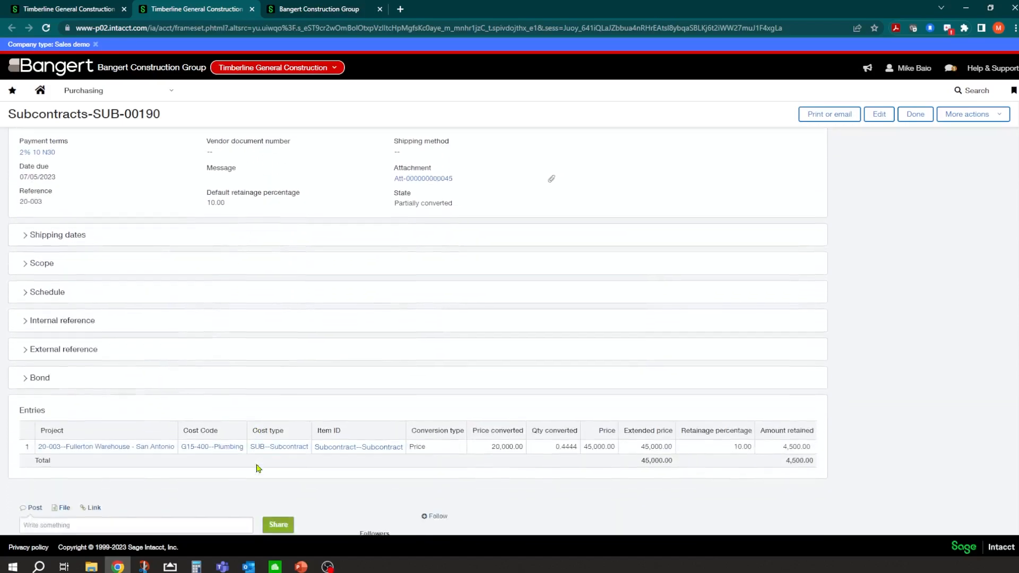
{"action": "scroll", "coordinate": [320, 377], "scroll_direction": "up", "scroll_amount": 8}
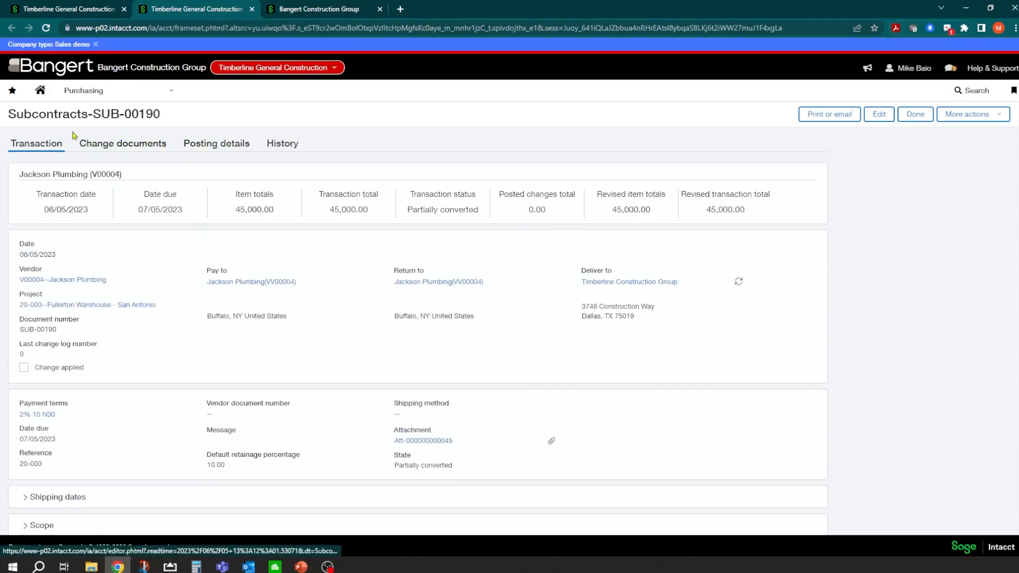
{"action": "left_click", "coordinate": [119, 145]}
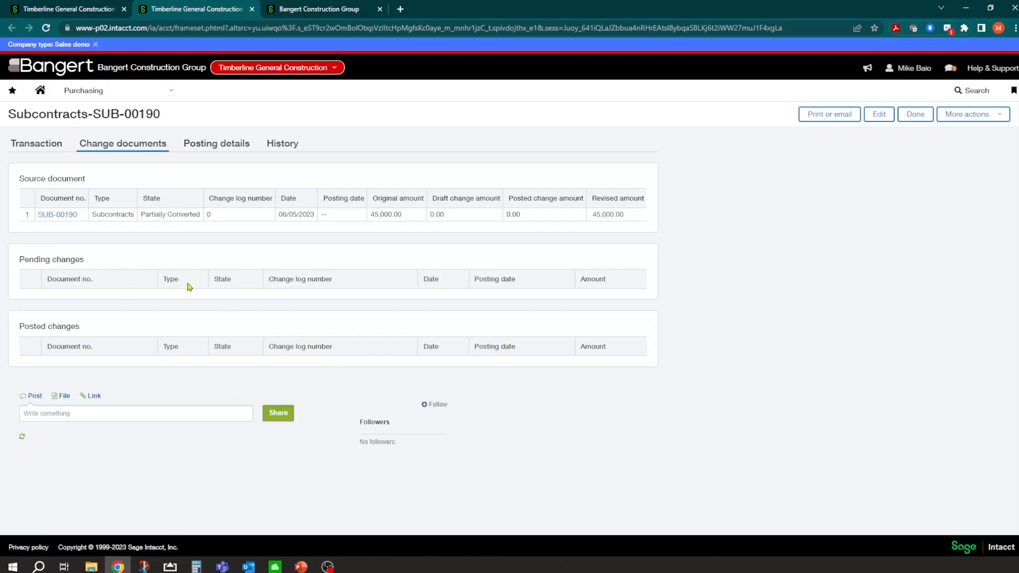
{"action": "left_click", "coordinate": [224, 147]}
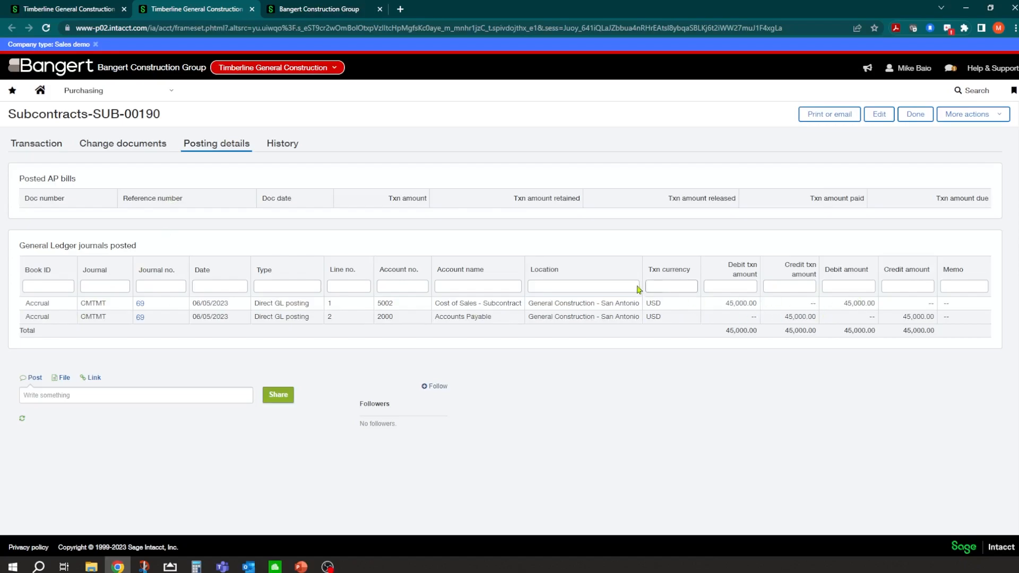
{"action": "left_click", "coordinate": [278, 147]}
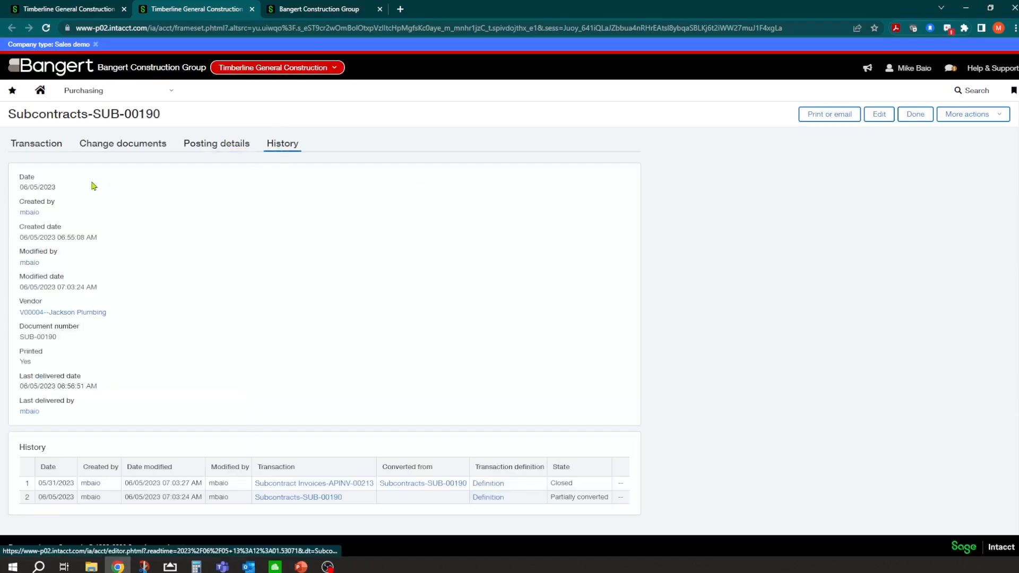
{"action": "scroll", "coordinate": [54, 421], "scroll_direction": "down", "scroll_amount": 2}
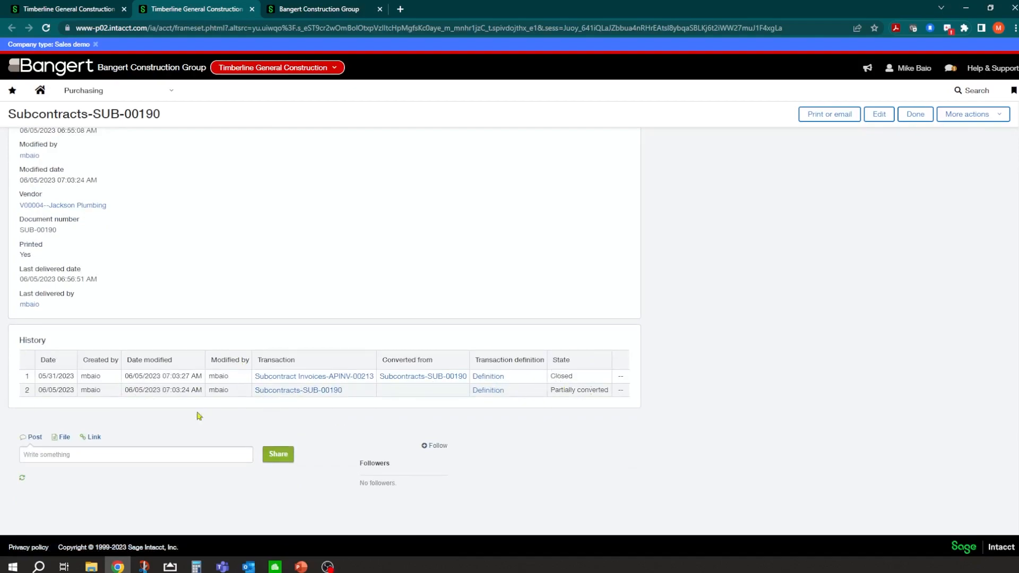
{"action": "scroll", "coordinate": [104, 287], "scroll_direction": "up", "scroll_amount": 2}
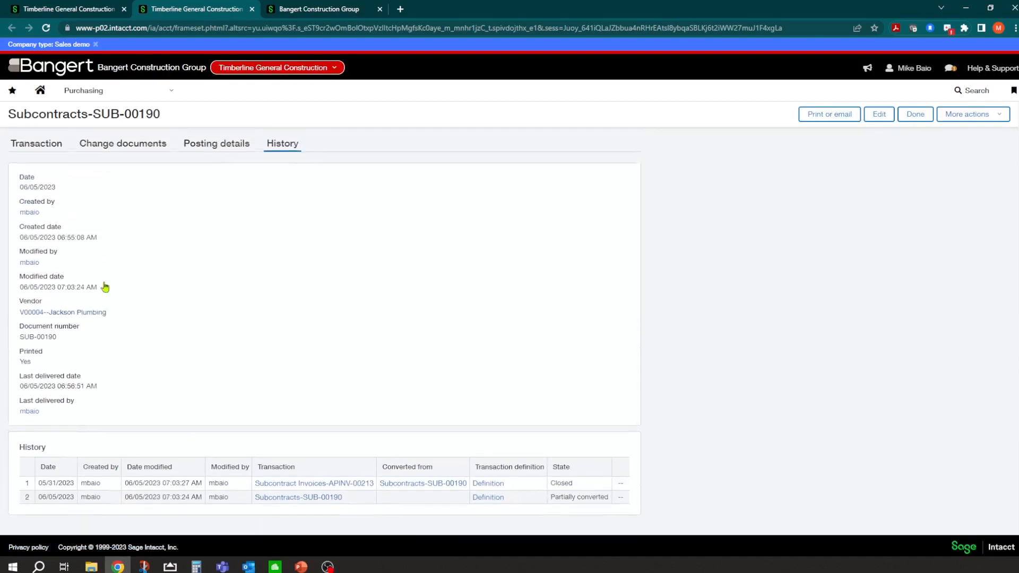
{"action": "left_click", "coordinate": [42, 148]}
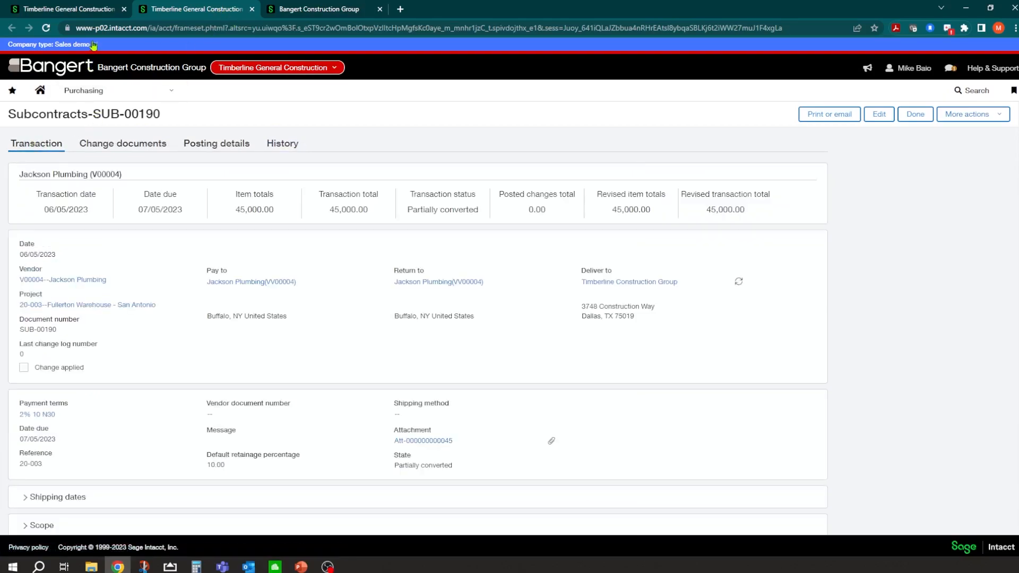
{"action": "left_click", "coordinate": [251, 10]}
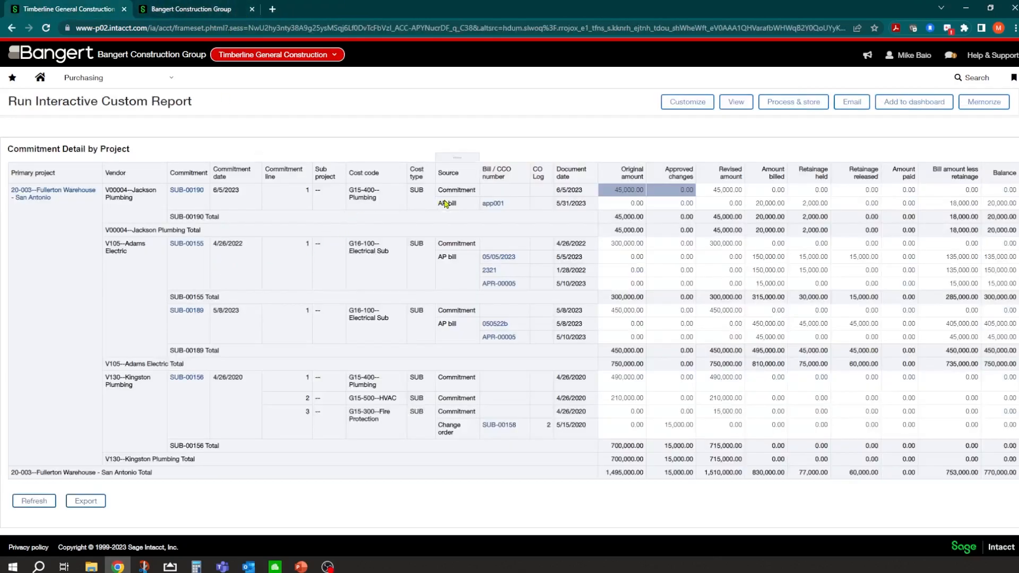
Drill into Jackson Plumbing bill app001 from the report, review its details, entries and comment without the attachment preview, and close it
{"action": "left_click", "coordinate": [493, 204]}
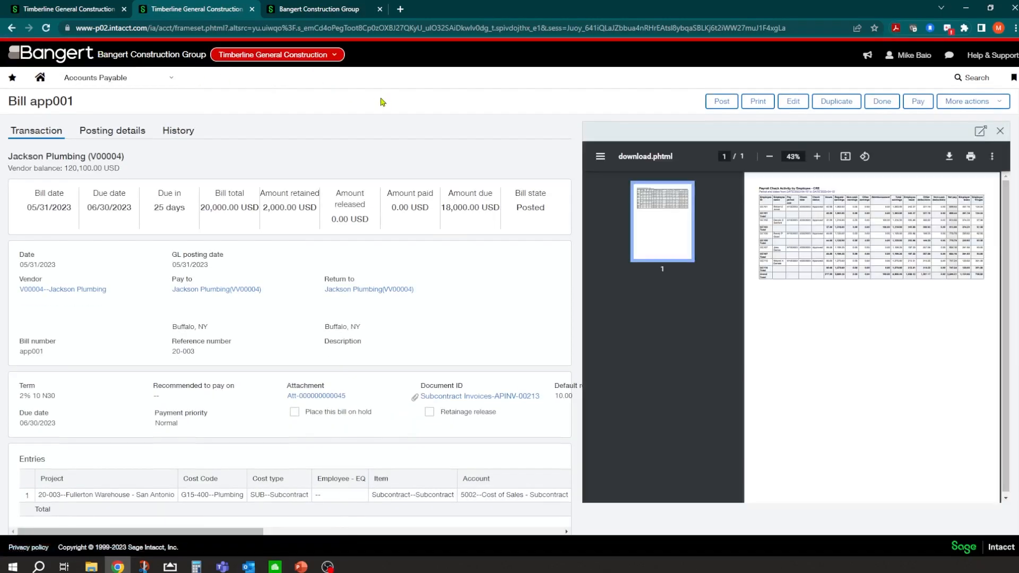
{"action": "left_click", "coordinate": [999, 131]}
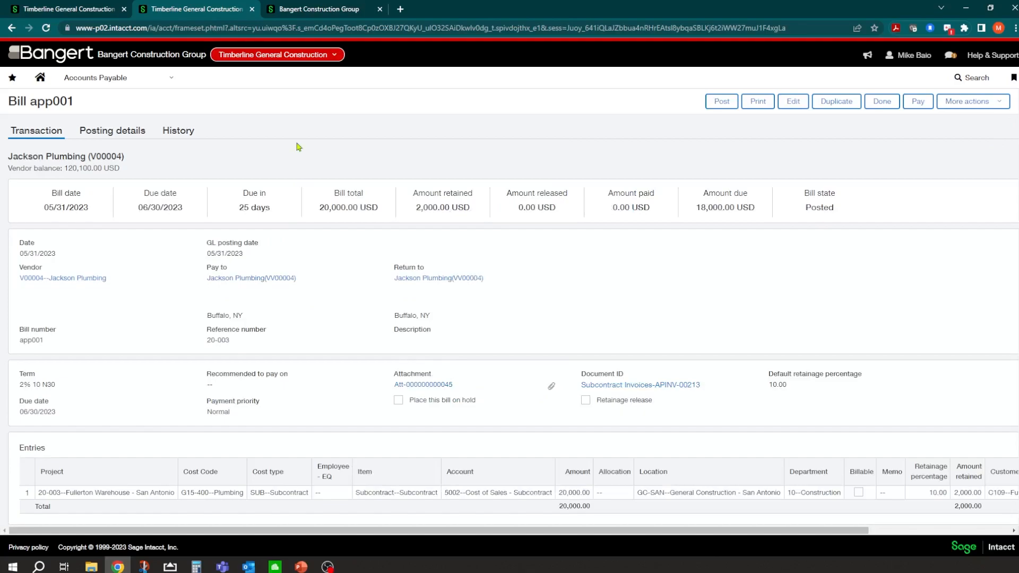
{"action": "scroll", "coordinate": [295, 166], "scroll_direction": "down", "scroll_amount": 4}
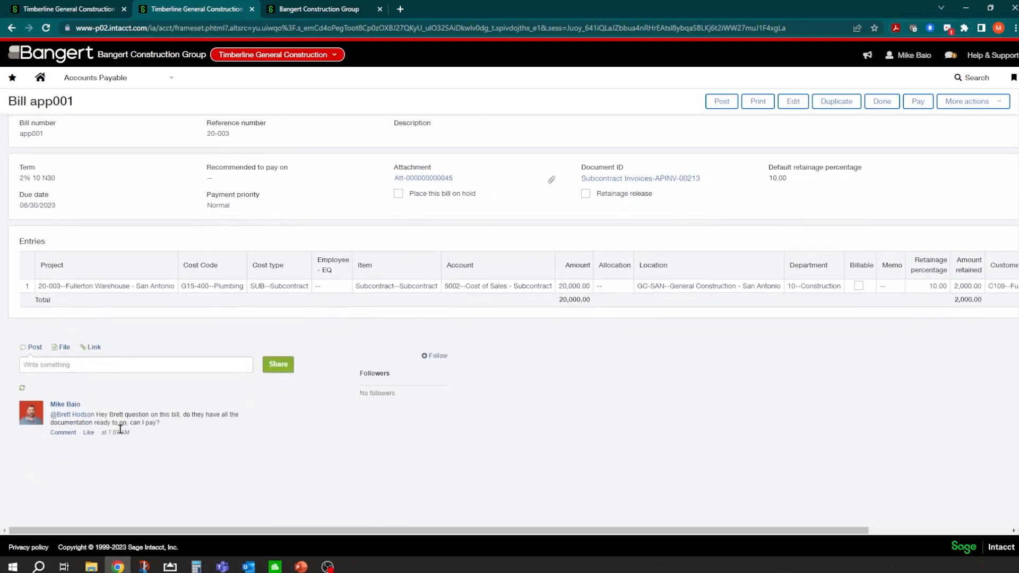
{"action": "scroll", "coordinate": [180, 387], "scroll_direction": "up", "scroll_amount": 4}
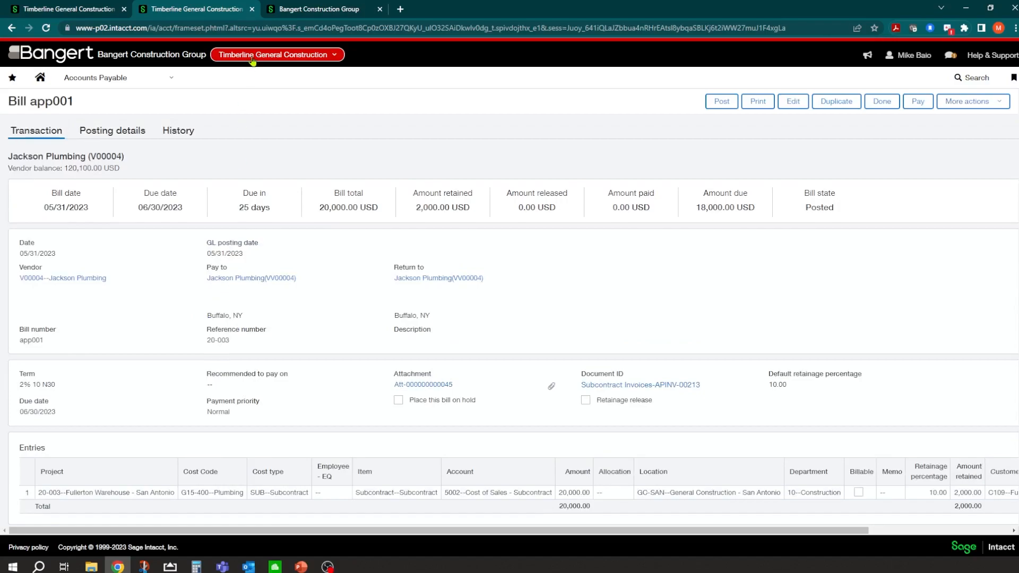
{"action": "left_click", "coordinate": [252, 9]}
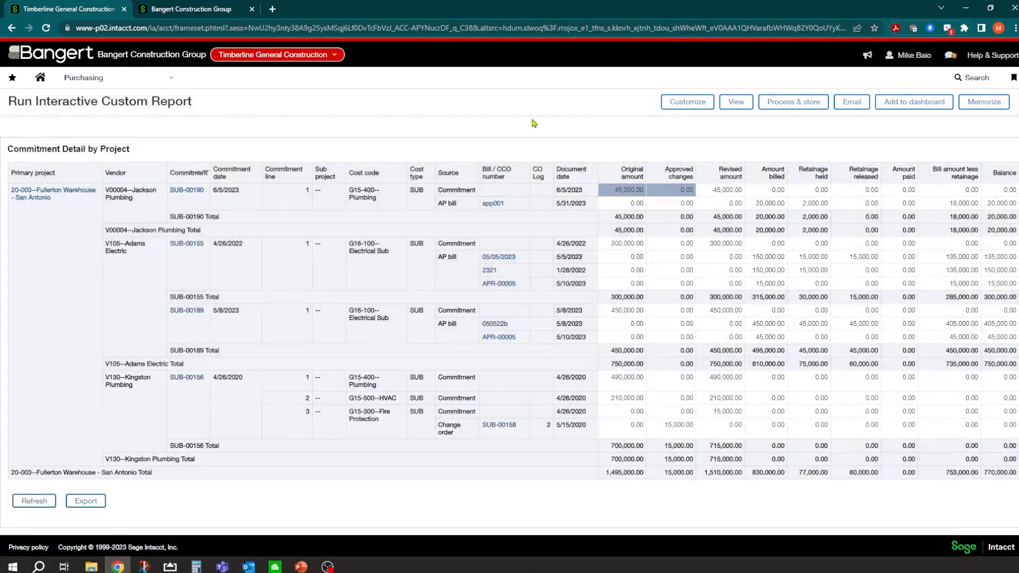
Open the Projects change requests list and apply the Pending Change Requests view
{"action": "left_click", "coordinate": [41, 79]}
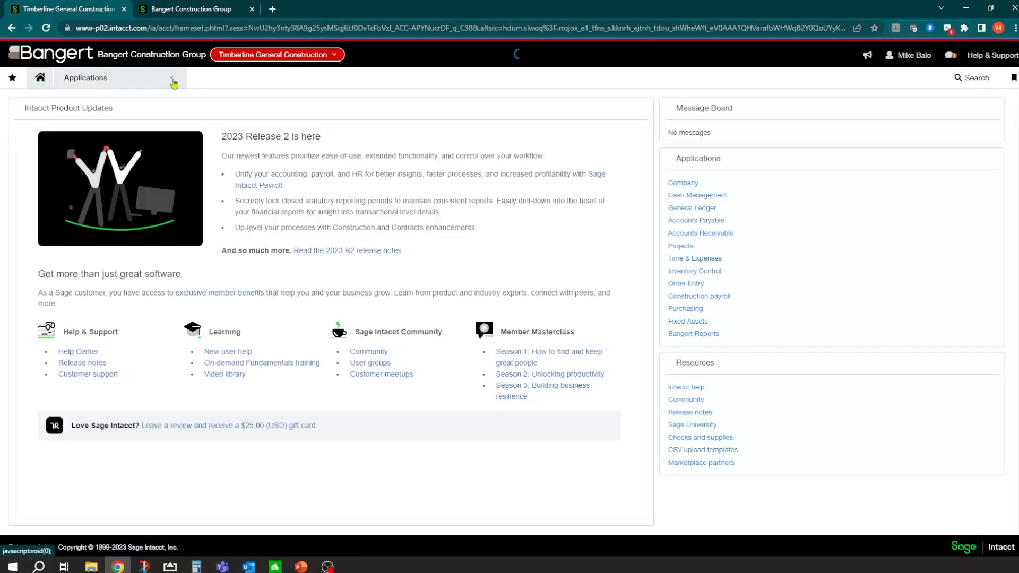
{"action": "mouse_move", "coordinate": [172, 80]}
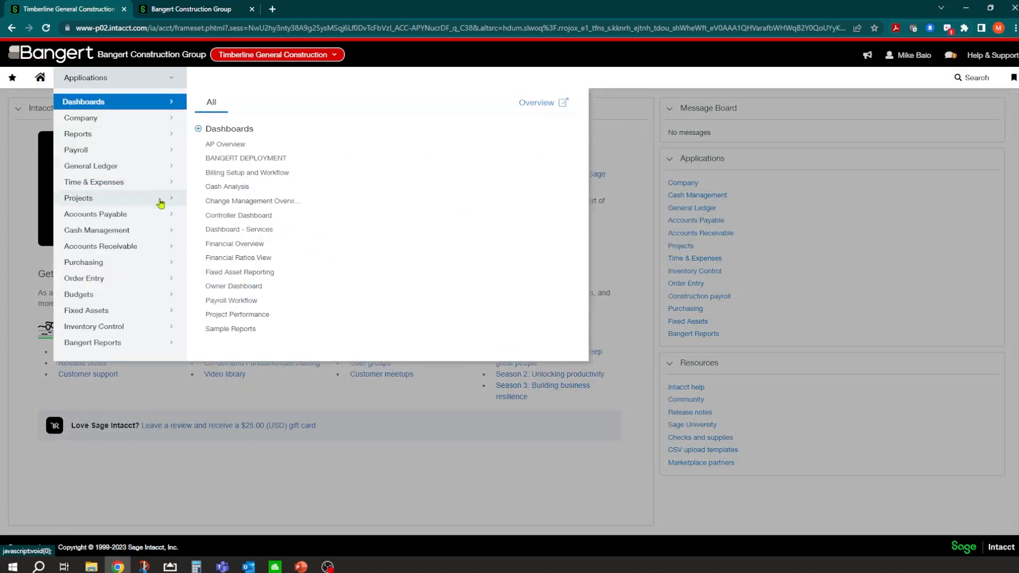
{"action": "mouse_move", "coordinate": [164, 199]}
{"action": "scroll", "coordinate": [362, 236], "scroll_direction": "down", "scroll_amount": 1}
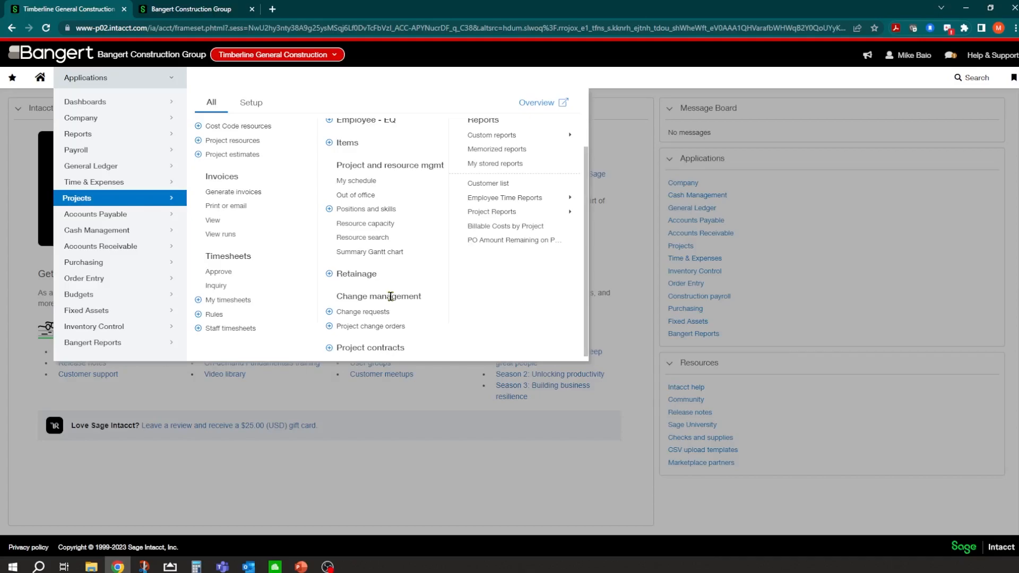
{"action": "left_click", "coordinate": [356, 316]}
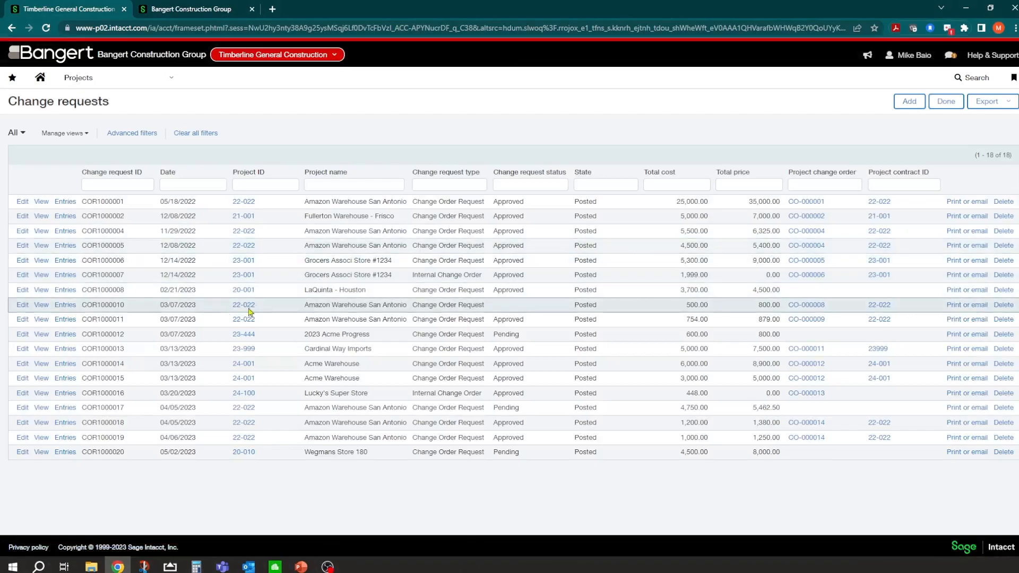
{"action": "left_click", "coordinate": [20, 135]}
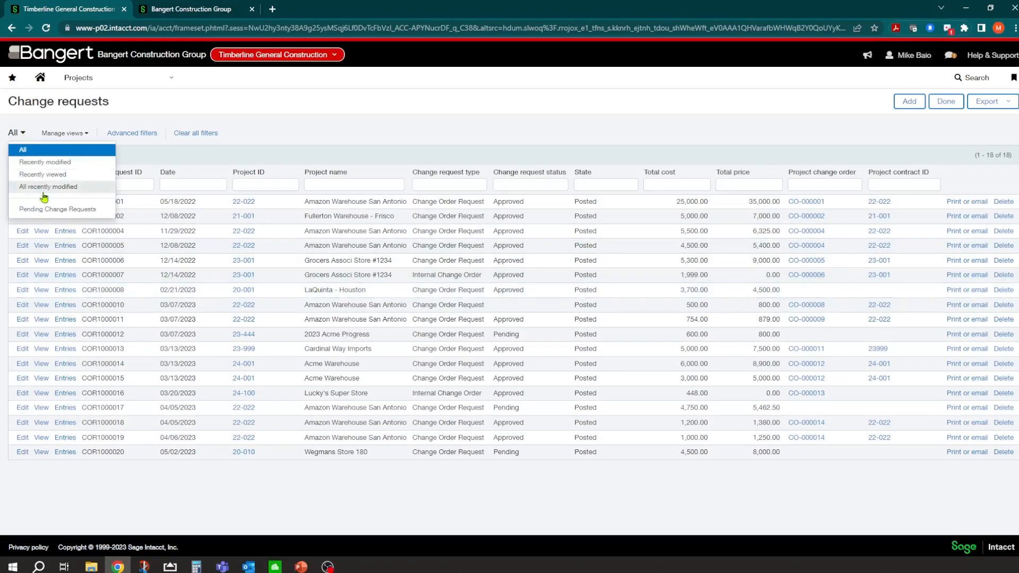
{"action": "left_click", "coordinate": [51, 215]}
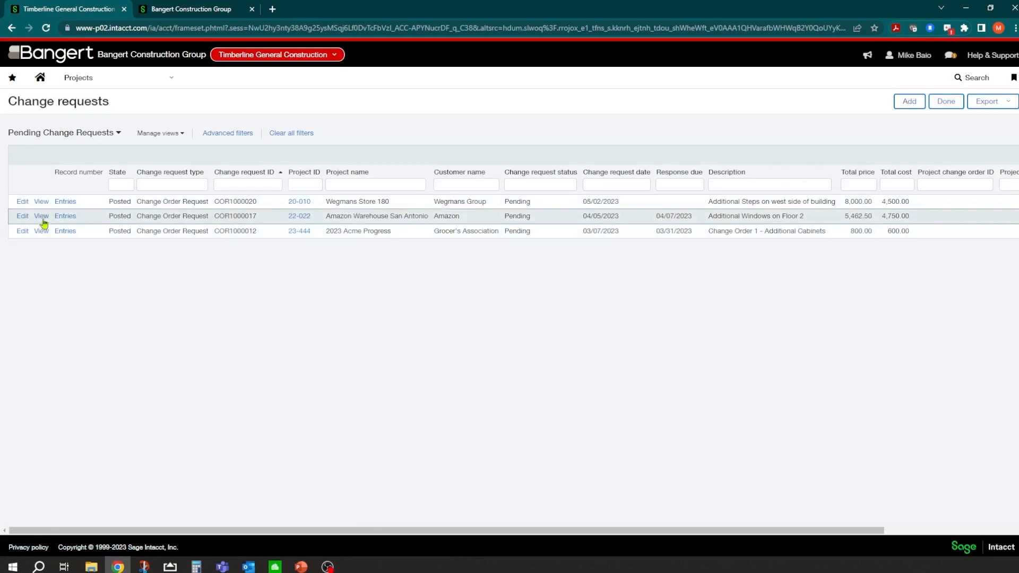
Open pending change request COR1000017 for editing and examine its entry's vendor, unit cost and cost
{"action": "left_click", "coordinate": [24, 217]}
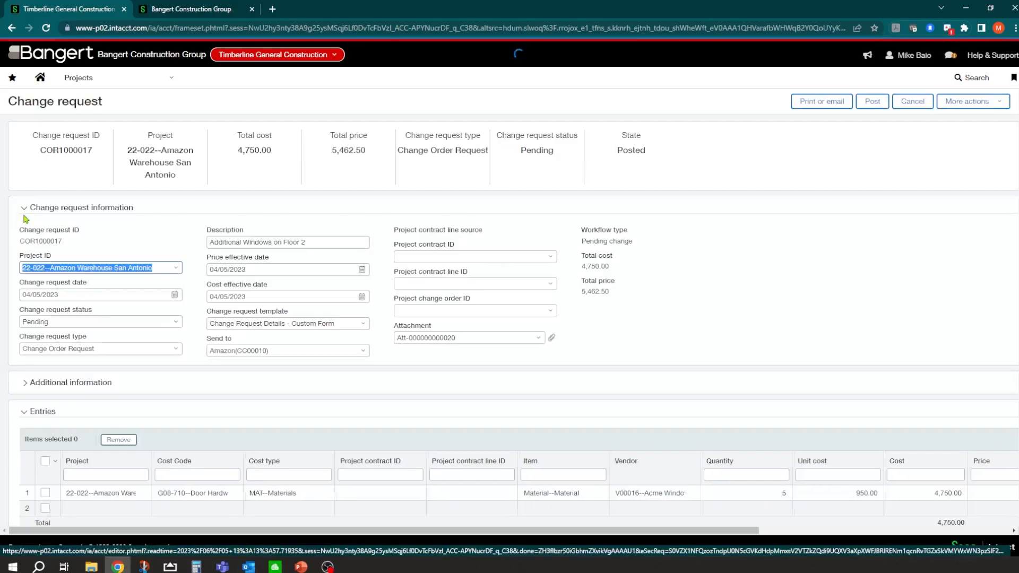
{"action": "scroll", "coordinate": [259, 229], "scroll_direction": "down", "scroll_amount": 3}
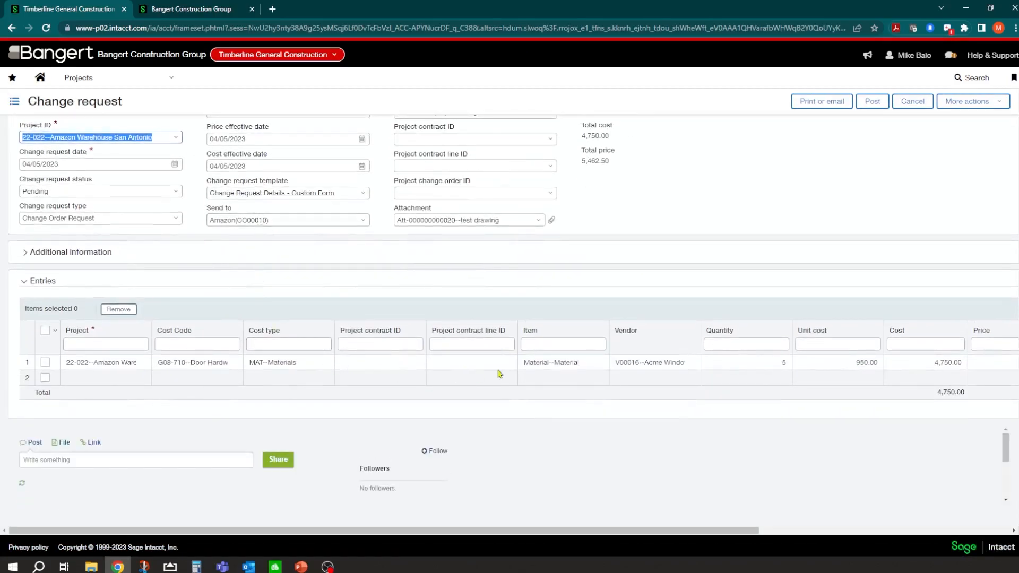
{"action": "left_click", "coordinate": [657, 363]}
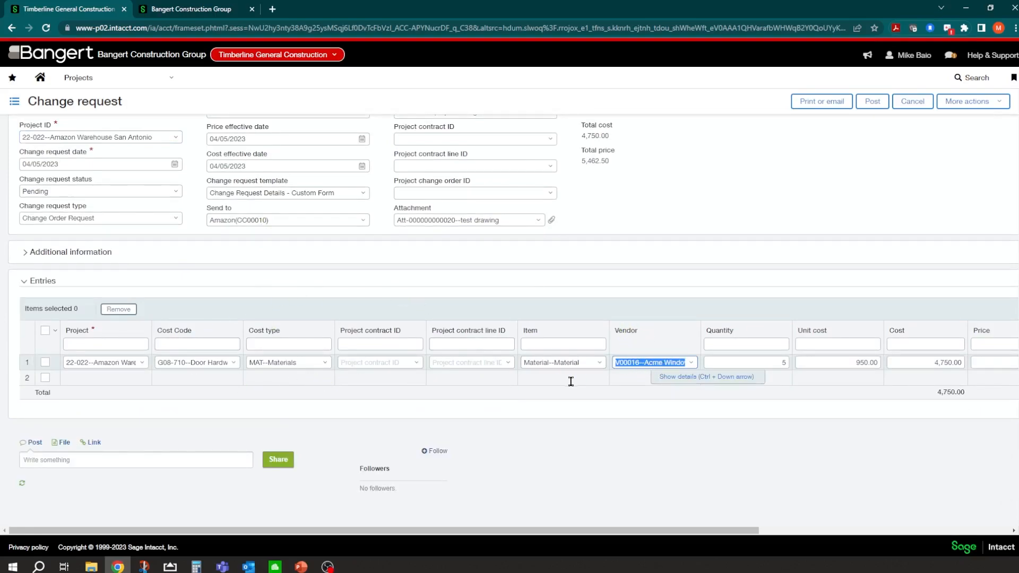
{"action": "left_click", "coordinate": [857, 364]}
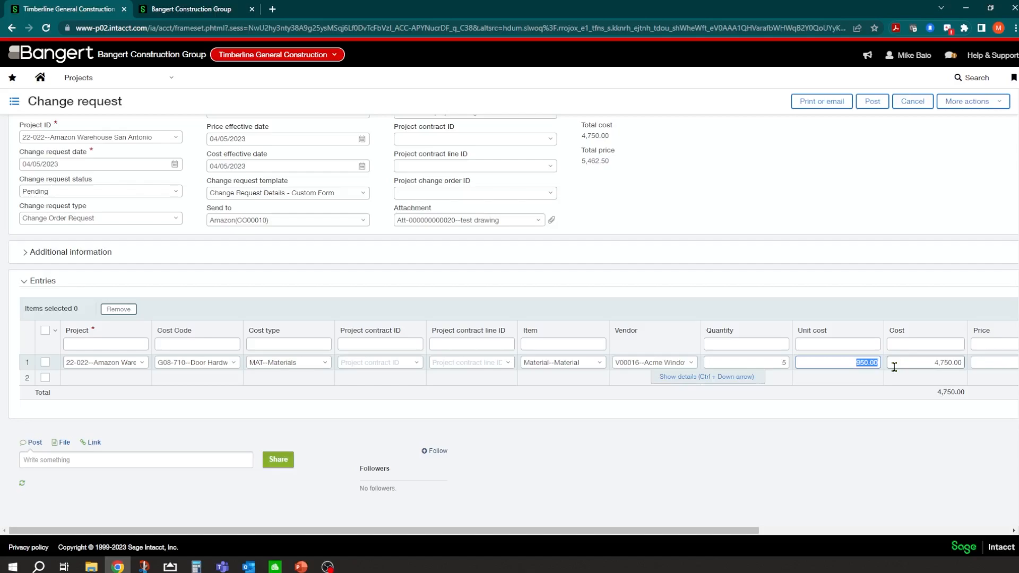
{"action": "left_click", "coordinate": [916, 367]}
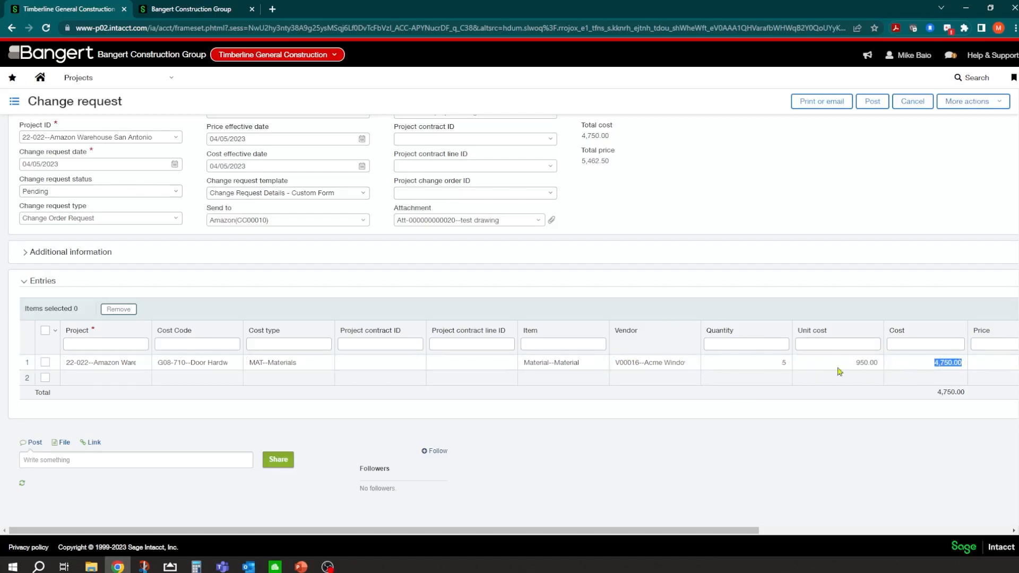
{"action": "left_click", "coordinate": [179, 81]}
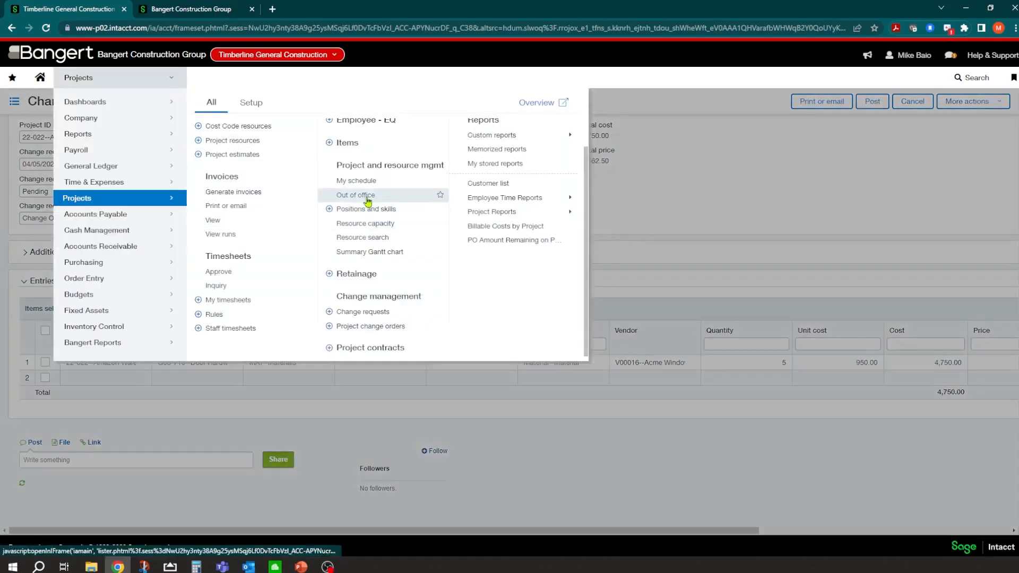
{"action": "scroll", "coordinate": [376, 186], "scroll_direction": "up", "scroll_amount": 1}
{"action": "mouse_move", "coordinate": [568, 130]}
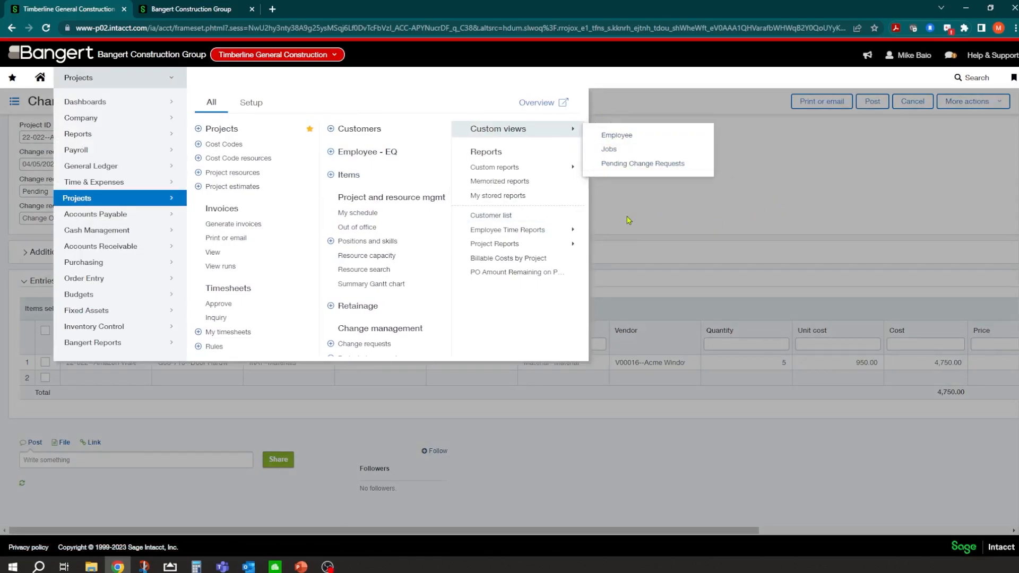
{"action": "scroll", "coordinate": [348, 291], "scroll_direction": "down", "scroll_amount": 1}
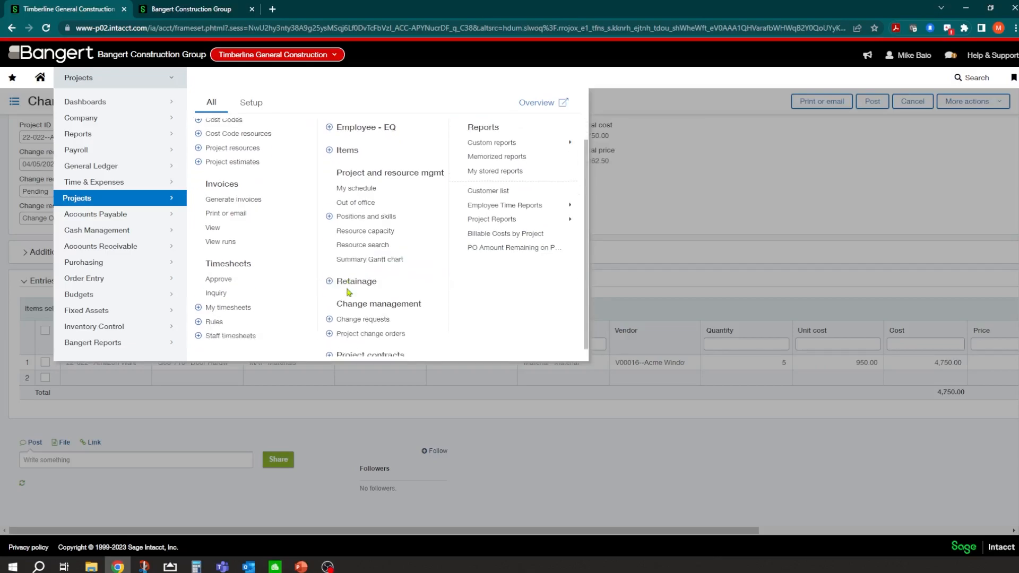
{"action": "left_click", "coordinate": [96, 263]}
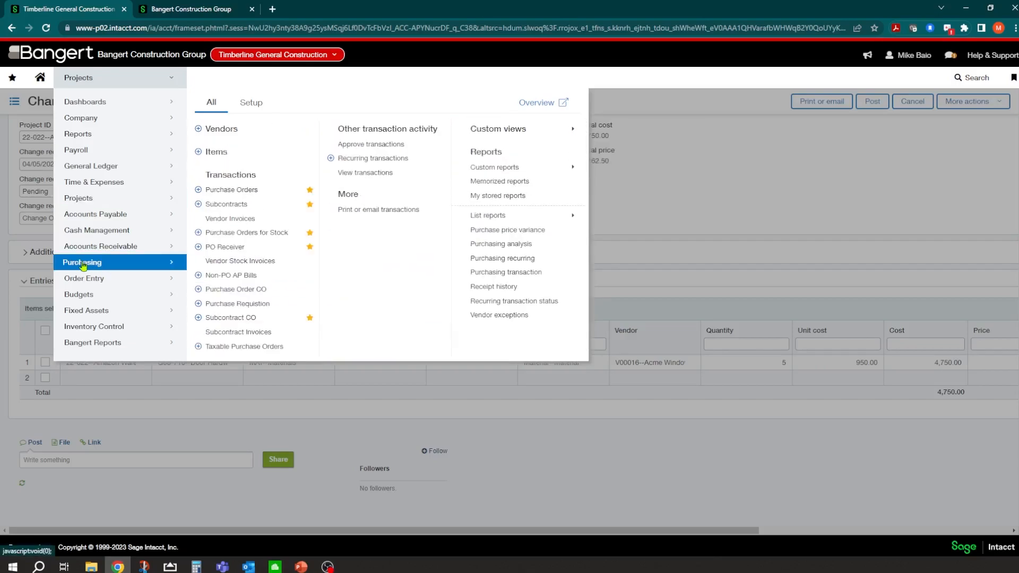
{"action": "left_click", "coordinate": [231, 318]}
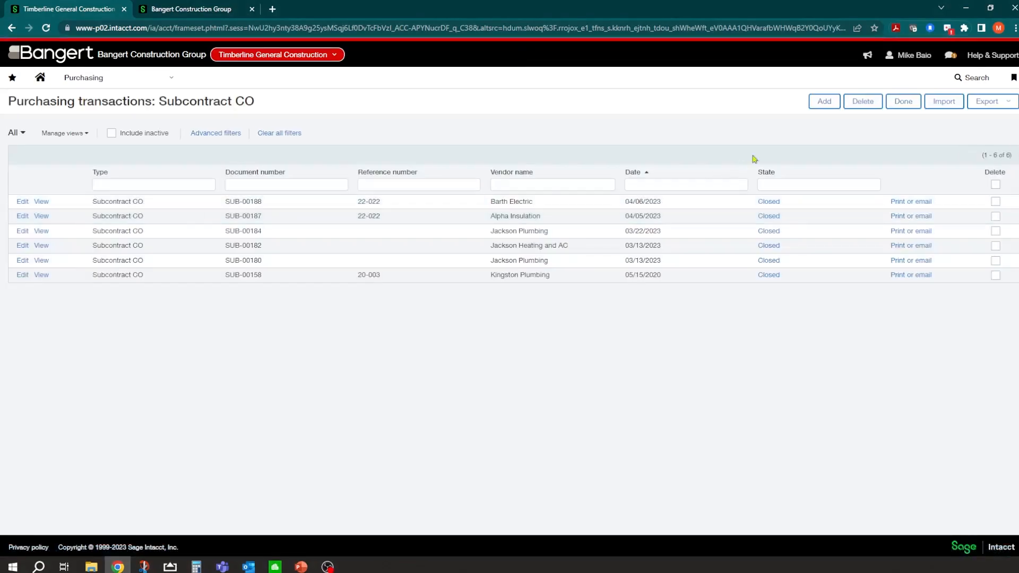
{"action": "left_click", "coordinate": [824, 104]}
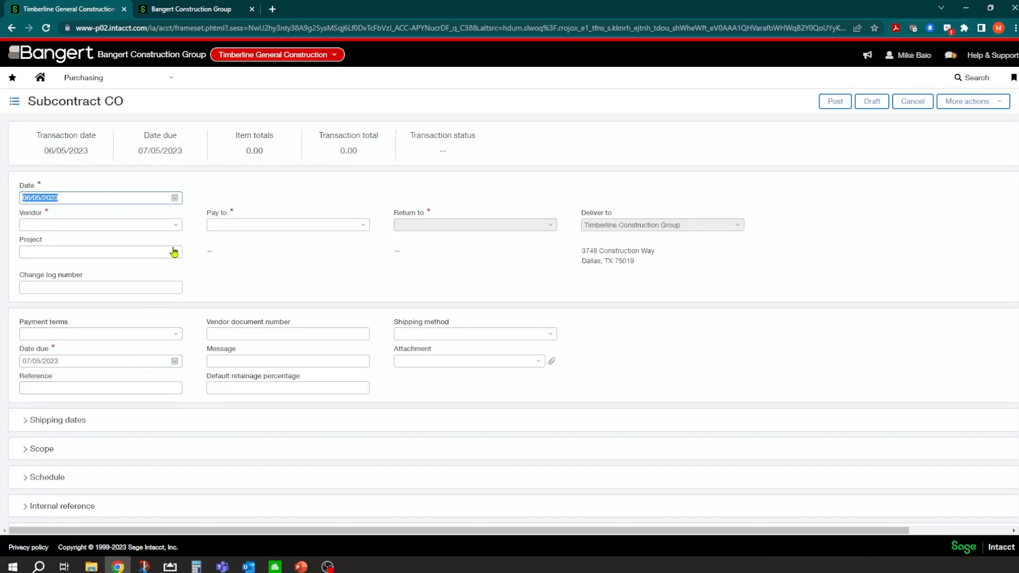
Open Jackson Plumbing's subcontract SUB-00190 for editing and create a new Subcontract CO from it, leaving the subcontract unsaved
{"action": "left_click", "coordinate": [162, 80]}
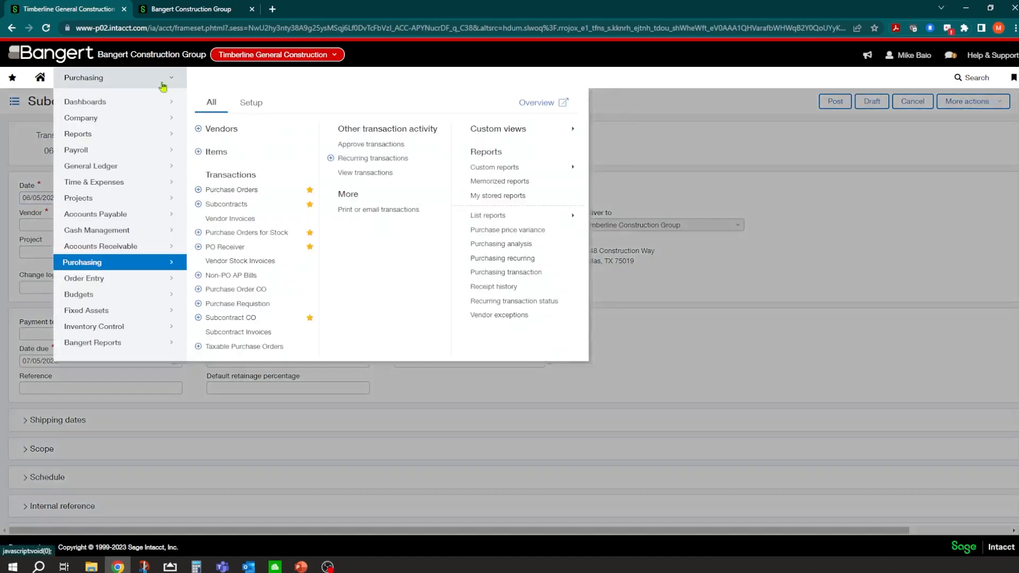
{"action": "left_click", "coordinate": [227, 204]}
{"action": "left_click", "coordinate": [557, 90]}
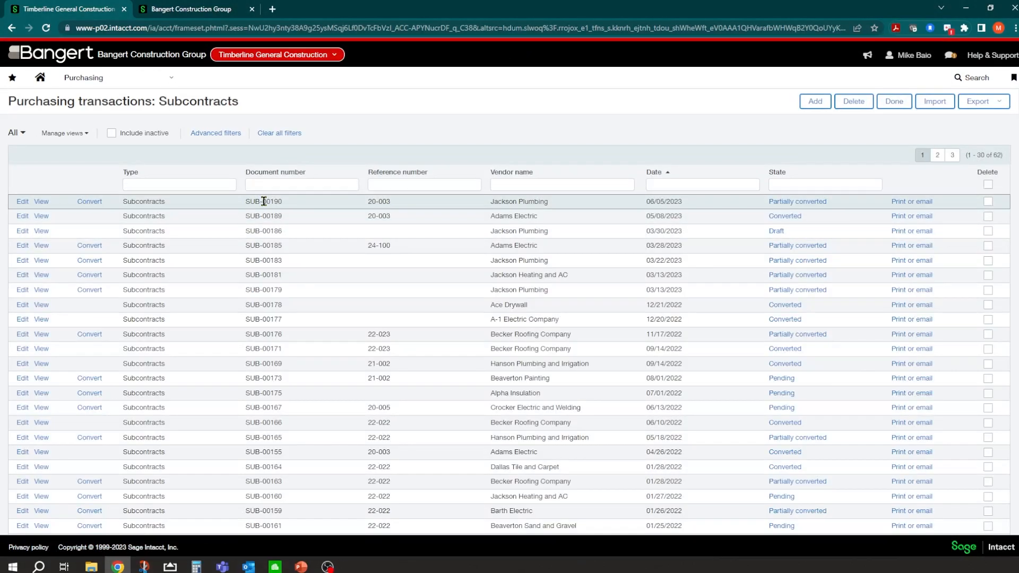
{"action": "left_click", "coordinate": [23, 203]}
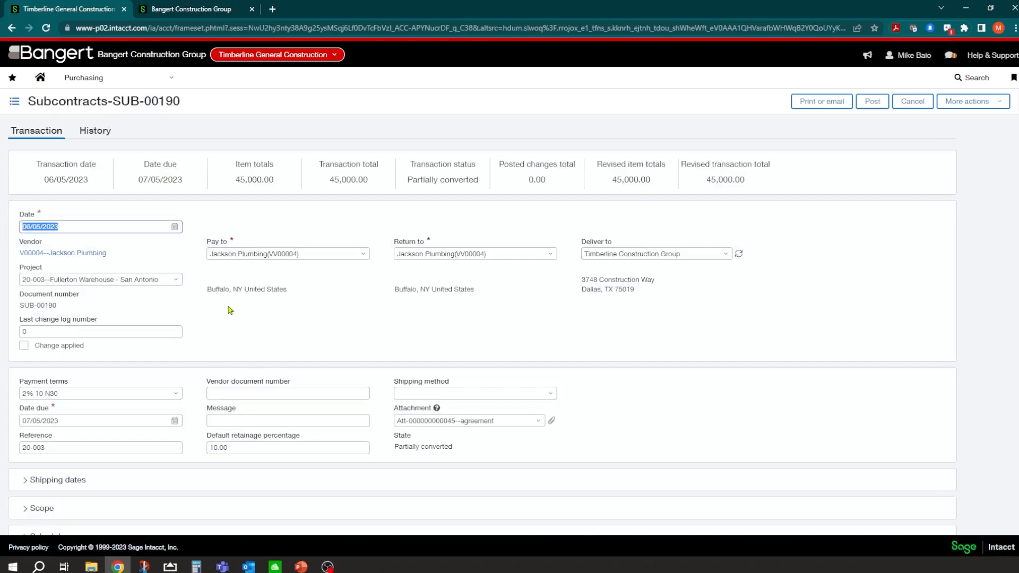
{"action": "left_click", "coordinate": [997, 105]}
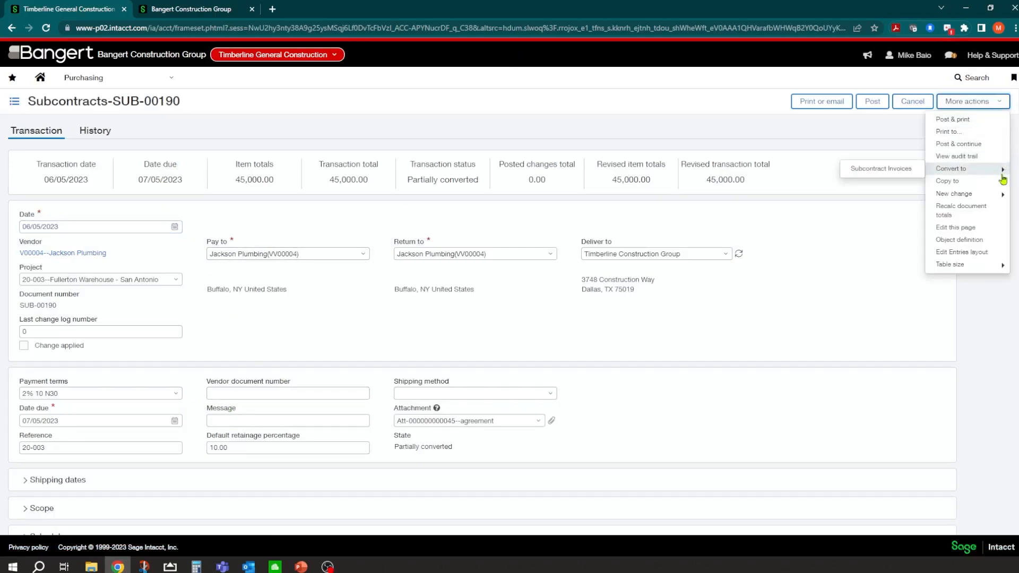
{"action": "mouse_move", "coordinate": [967, 197]}
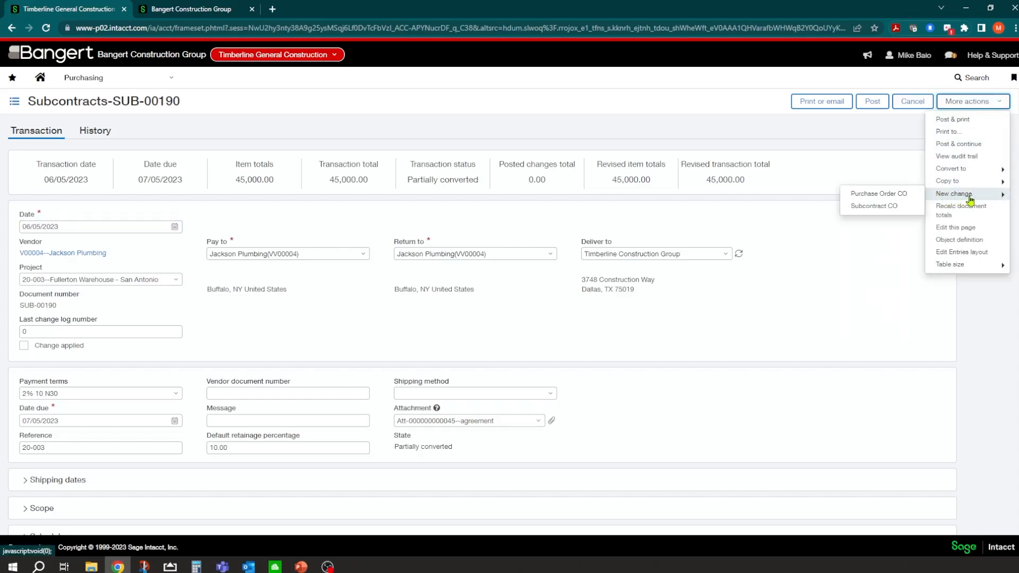
{"action": "left_click", "coordinate": [888, 210]}
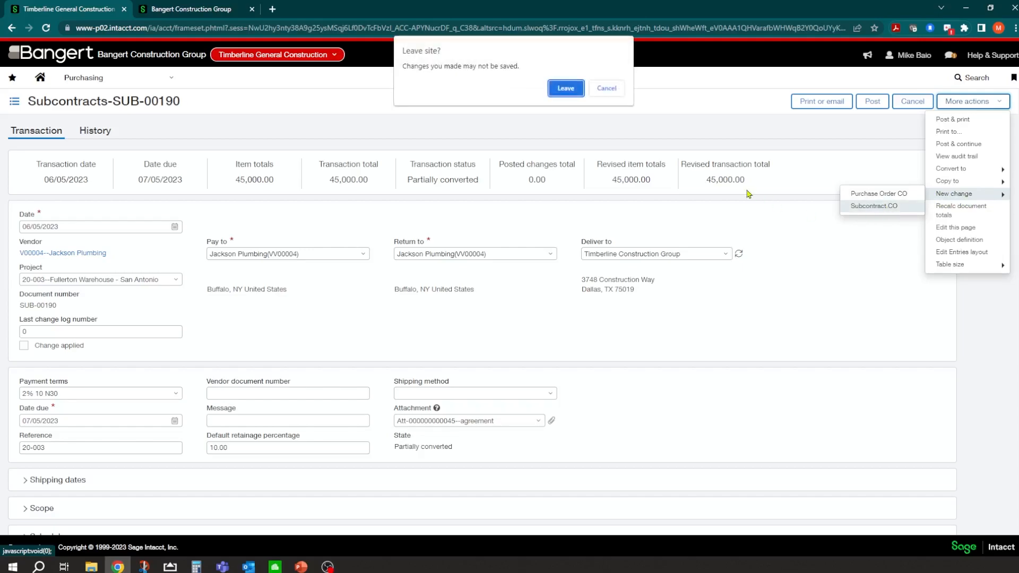
{"action": "left_click", "coordinate": [554, 92]}
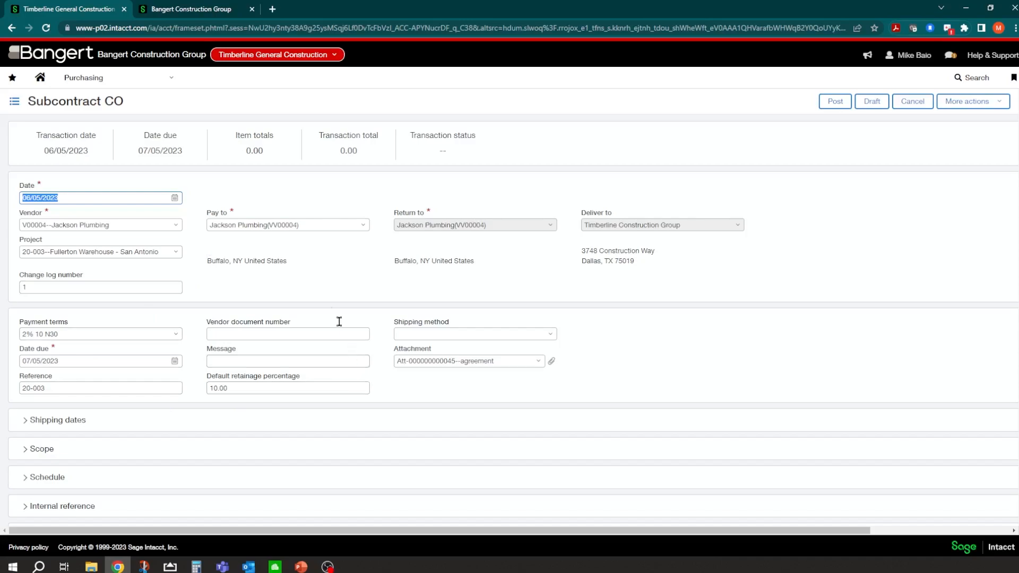
Set the price of the G15-400--Plumbing entry to 1,500.00 on the Subcontract CO and save it as a draft
{"action": "scroll", "coordinate": [637, 341], "scroll_direction": "down", "scroll_amount": 1}
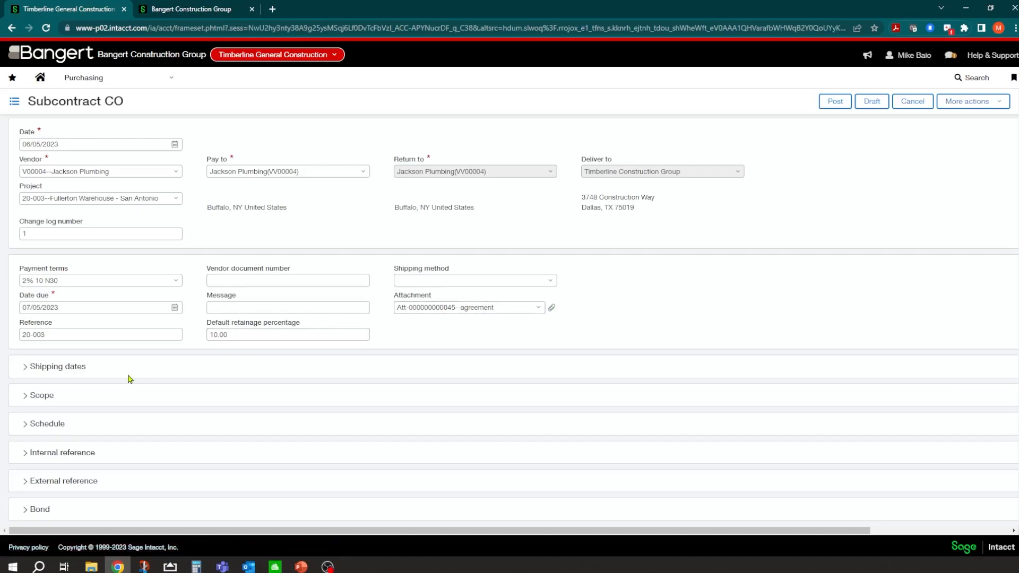
{"action": "scroll", "coordinate": [43, 379], "scroll_direction": "down", "scroll_amount": 1}
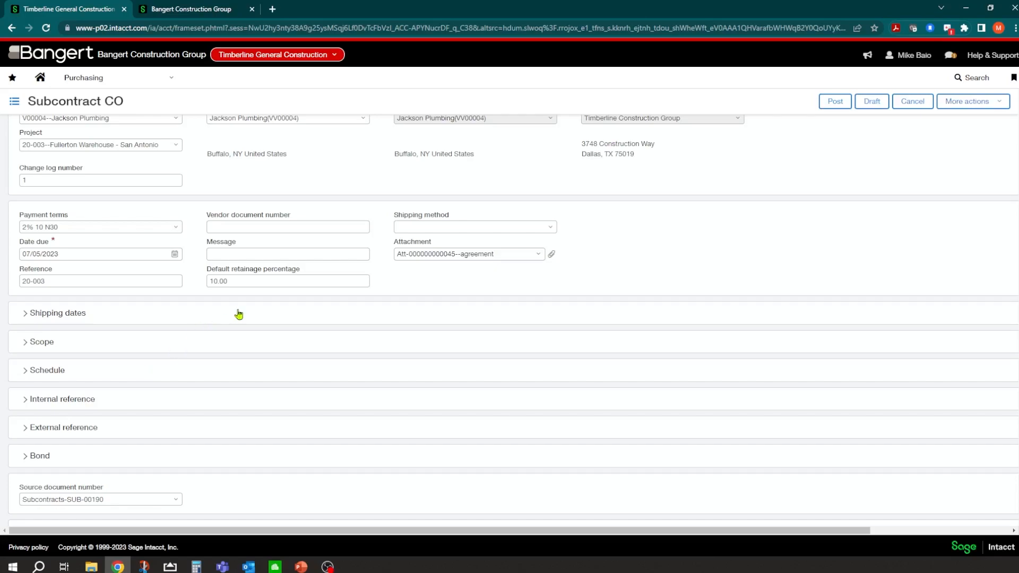
{"action": "scroll", "coordinate": [239, 314], "scroll_direction": "up", "scroll_amount": 1}
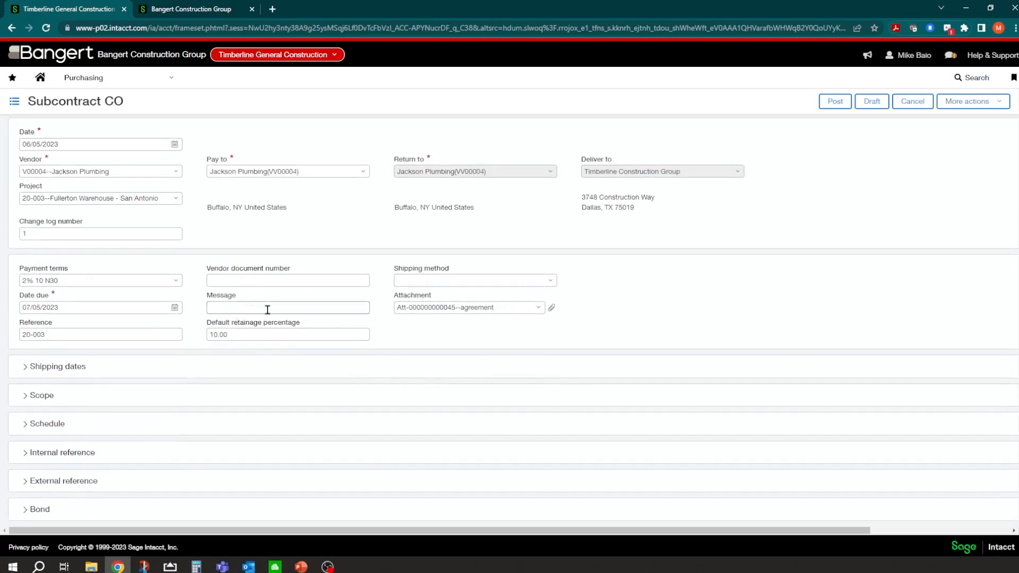
{"action": "scroll", "coordinate": [431, 357], "scroll_direction": "down", "scroll_amount": 3}
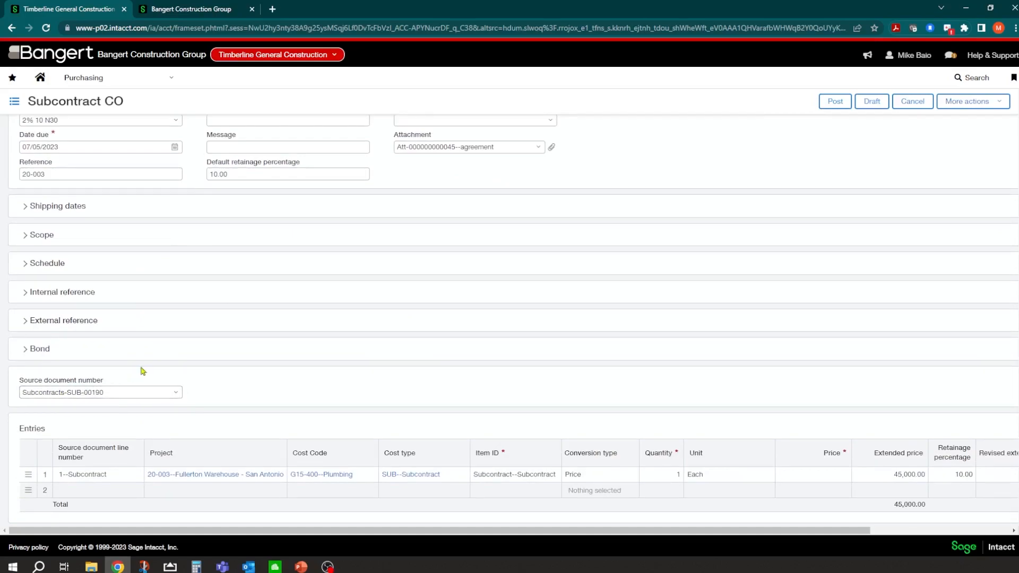
{"action": "scroll", "coordinate": [380, 375], "scroll_direction": "up", "scroll_amount": 4}
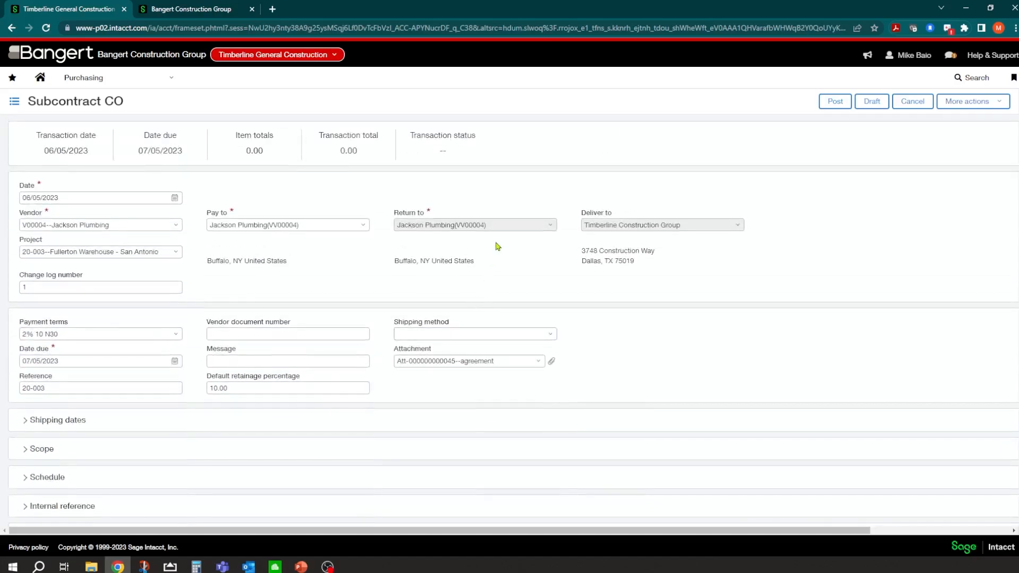
{"action": "scroll", "coordinate": [499, 240], "scroll_direction": "down", "scroll_amount": 5}
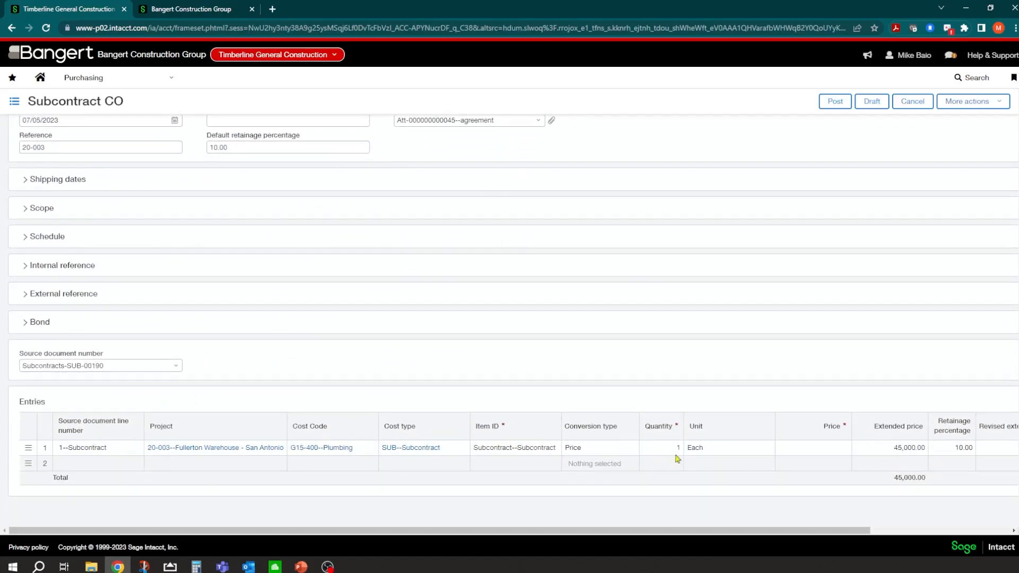
{"action": "left_click", "coordinate": [783, 446]}
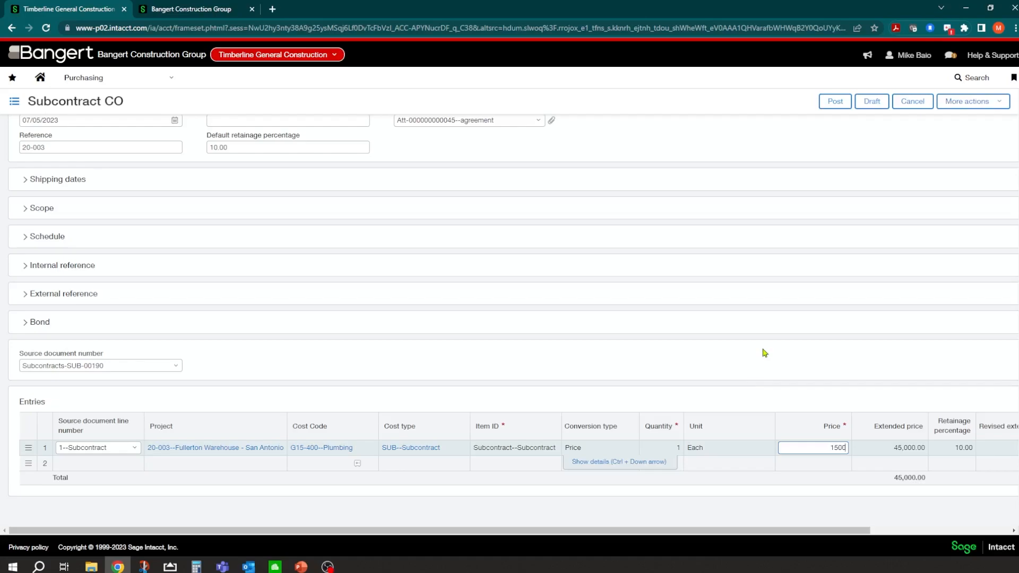
{"action": "key", "text": "Tab"}
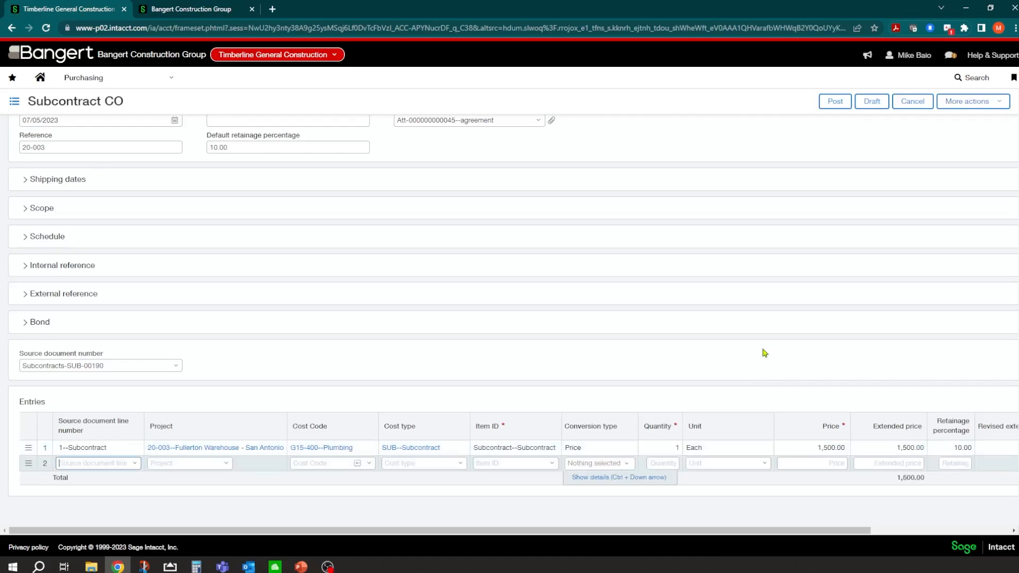
{"action": "left_click", "coordinate": [805, 445]}
{"action": "scroll", "coordinate": [518, 300], "scroll_direction": "up", "scroll_amount": 5}
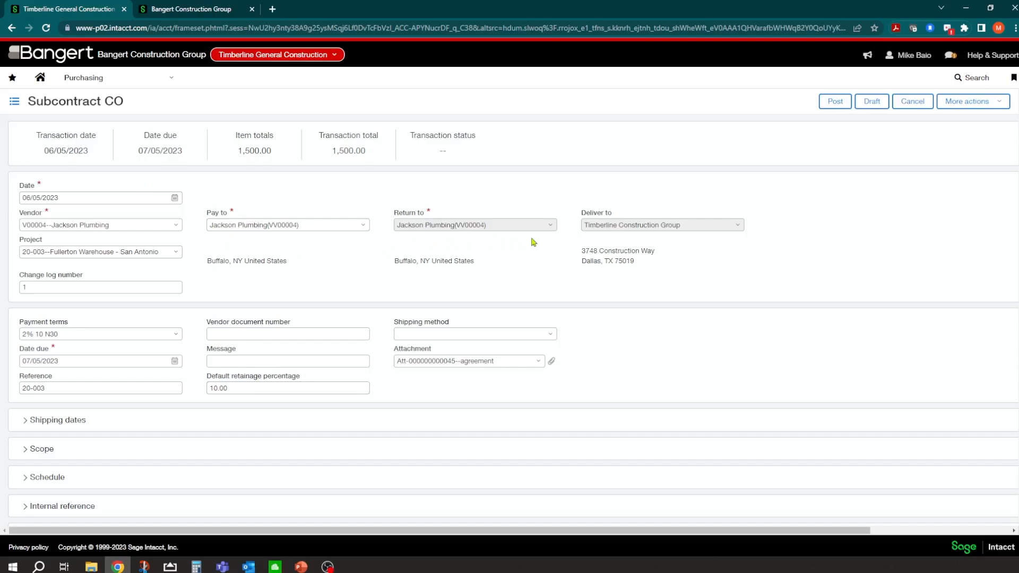
{"action": "left_click", "coordinate": [872, 105]}
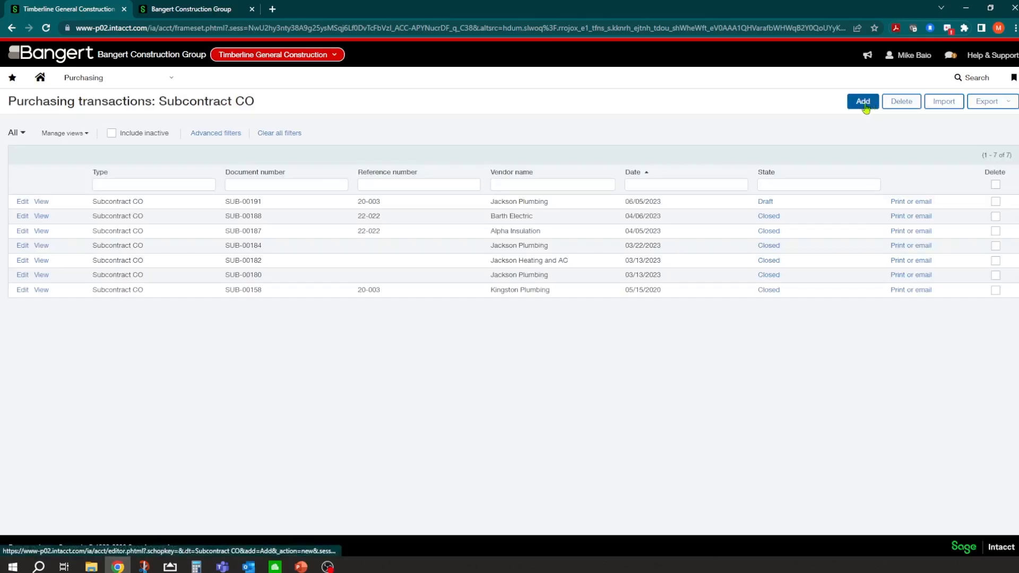
Preview the printout of Jackson Plumbing's draft Subcontract CO SUB-00191, close the preview, and post the change order
{"action": "left_click", "coordinate": [922, 205]}
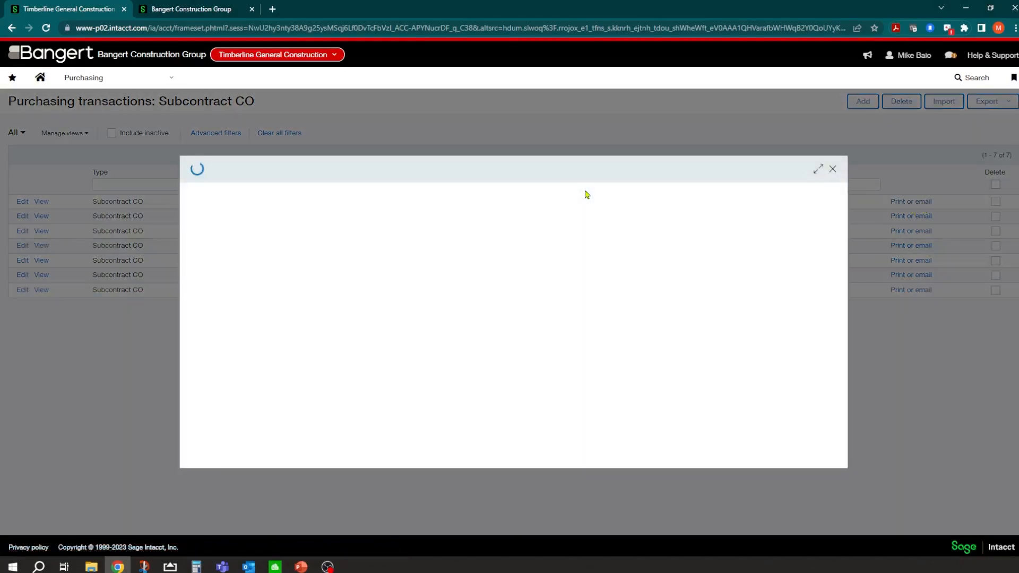
{"action": "left_click", "coordinate": [203, 255]}
{"action": "left_click", "coordinate": [199, 313]}
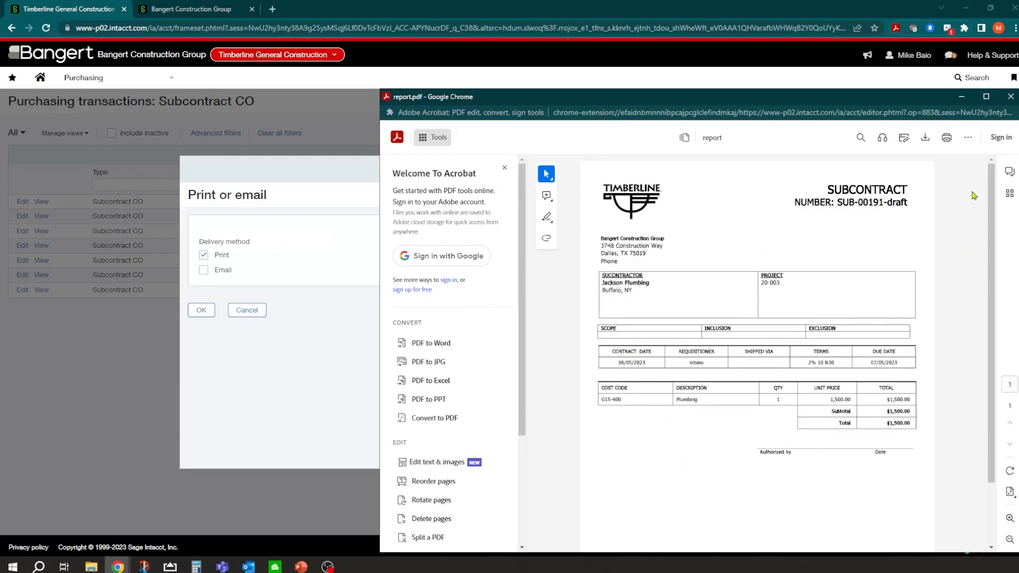
{"action": "left_click", "coordinate": [1010, 96]}
{"action": "left_click", "coordinate": [247, 310]}
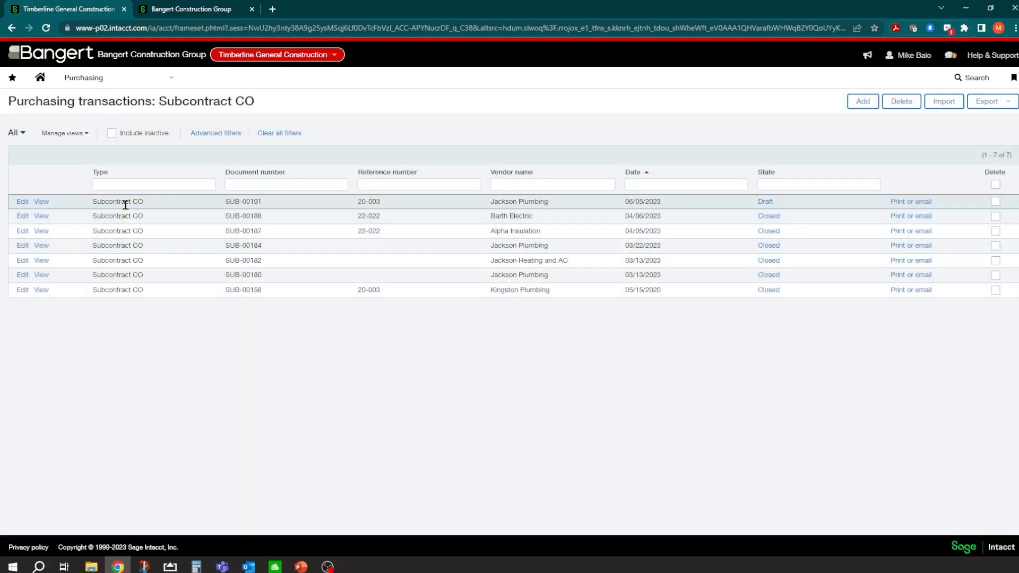
{"action": "left_click", "coordinate": [21, 203]}
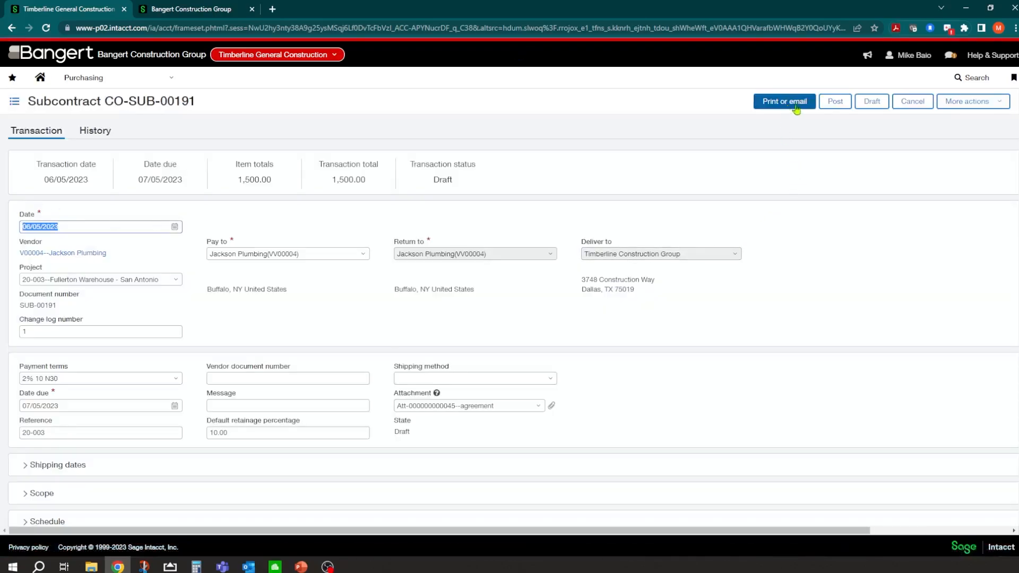
{"action": "left_click", "coordinate": [835, 103]}
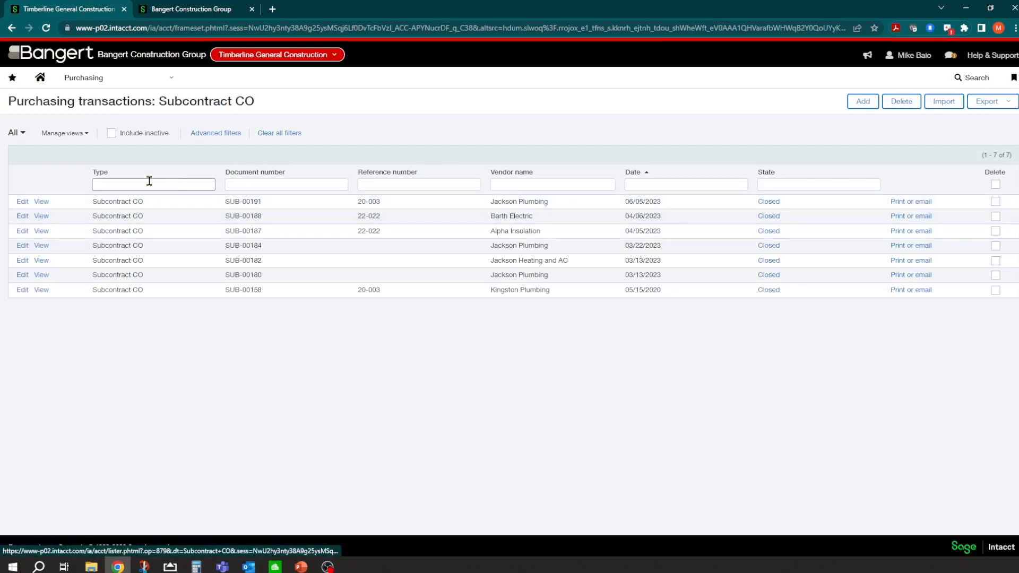
Open Jackson Plumbing's subcontract SUB-00190 for editing and examine its posted changes, transaction history and entries
{"action": "left_click", "coordinate": [167, 82]}
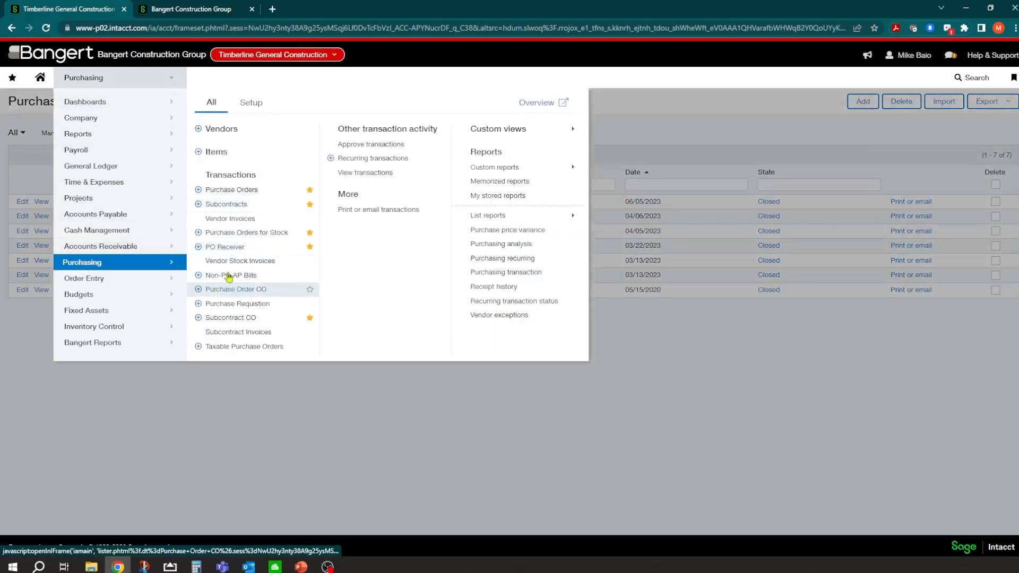
{"action": "left_click", "coordinate": [225, 204]}
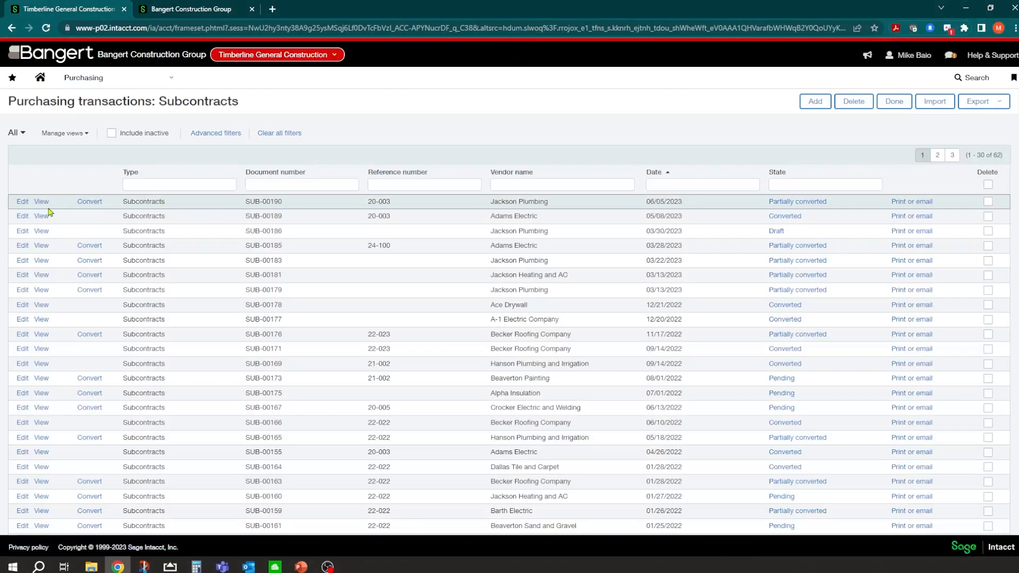
{"action": "left_click", "coordinate": [22, 202]}
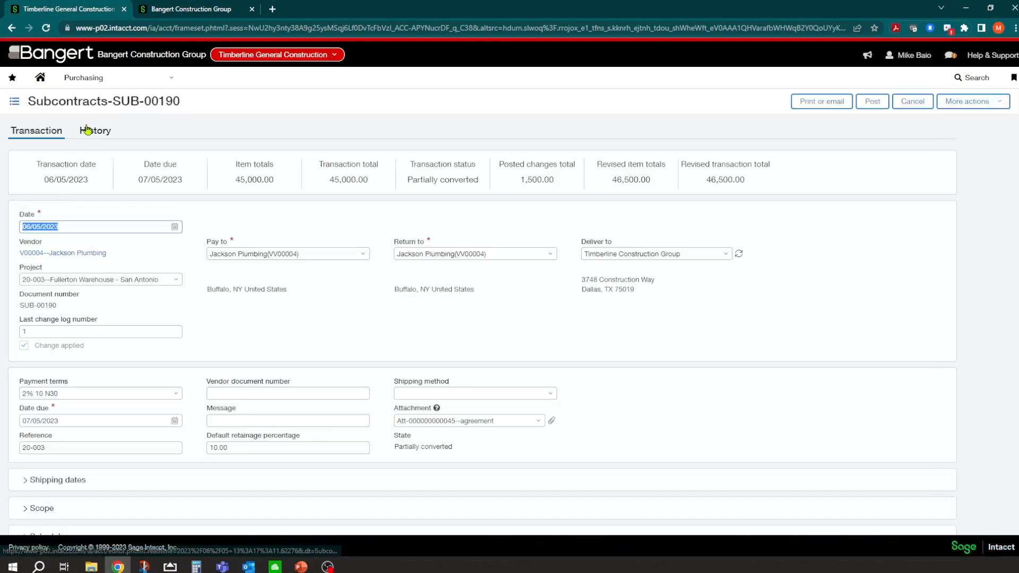
{"action": "left_click", "coordinate": [87, 130]}
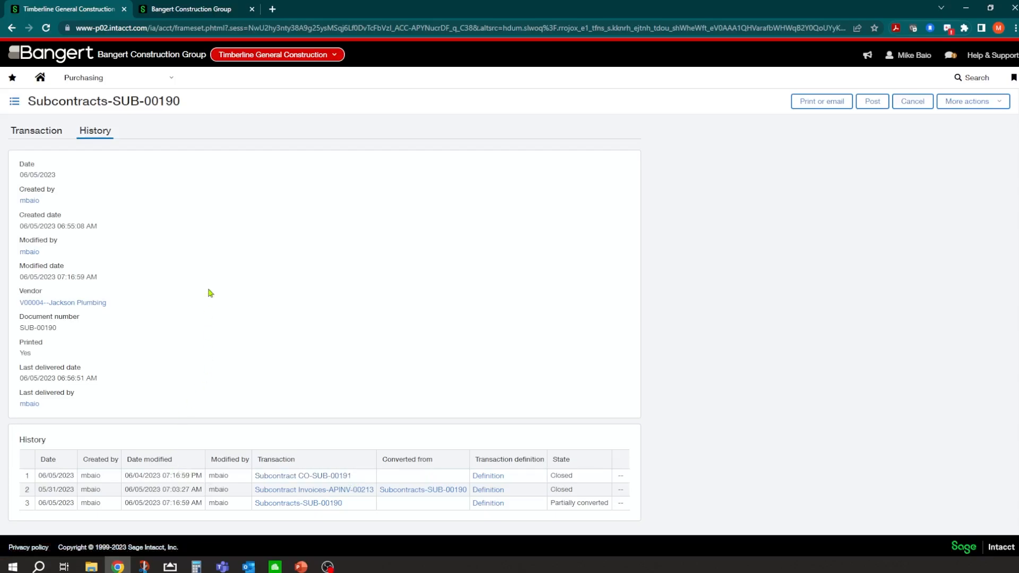
{"action": "left_click", "coordinate": [50, 133]}
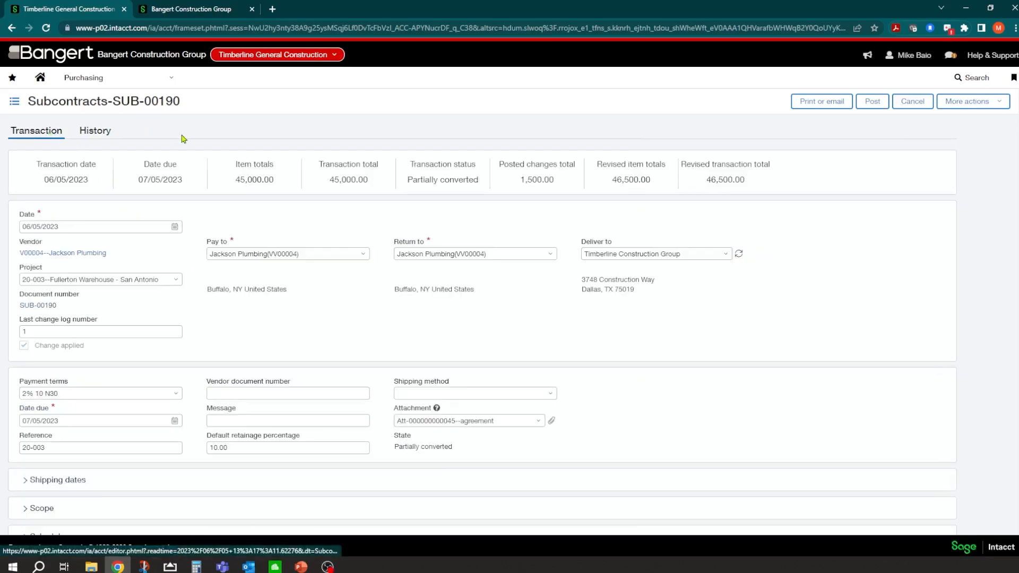
{"action": "scroll", "coordinate": [274, 302], "scroll_direction": "down", "scroll_amount": 6}
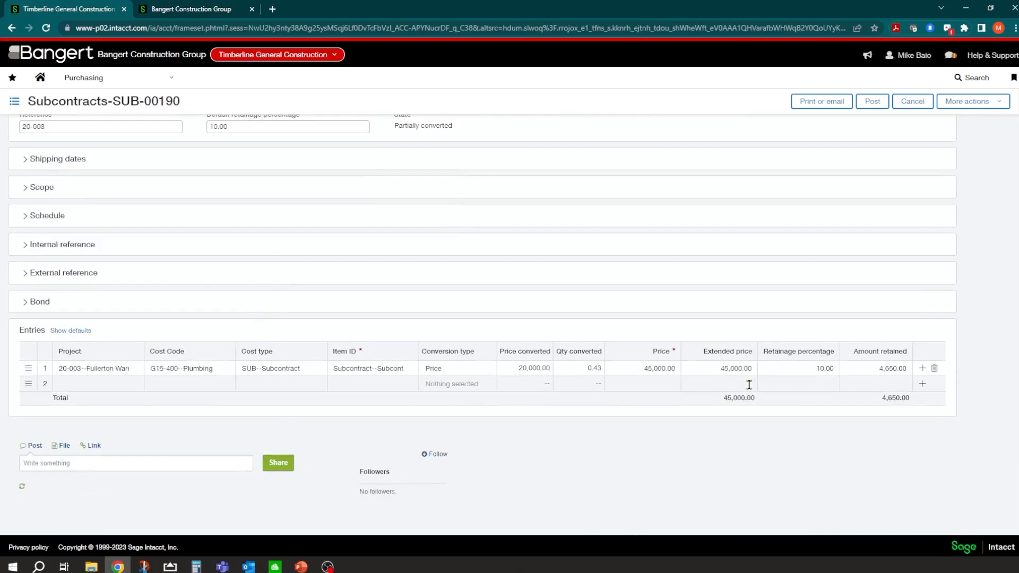
{"action": "scroll", "coordinate": [341, 245], "scroll_direction": "up", "scroll_amount": 6}
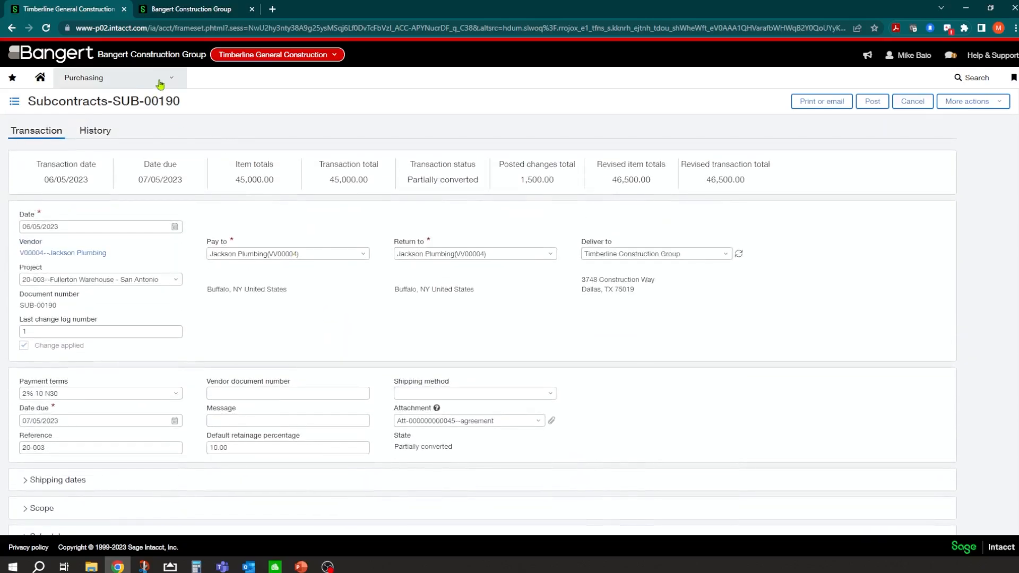
Open project 20-003, Fullerton Warehouse - San Antonio, and review the posted changes and amount invoiced for SUB-00190 in its purchasing commitments
{"action": "left_click", "coordinate": [160, 83]}
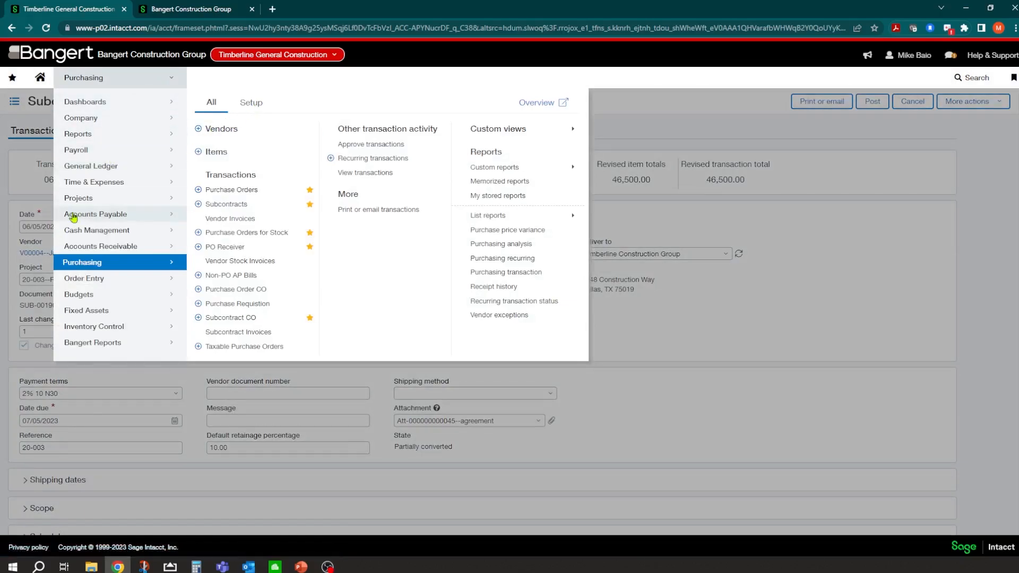
{"action": "mouse_move", "coordinate": [106, 198]}
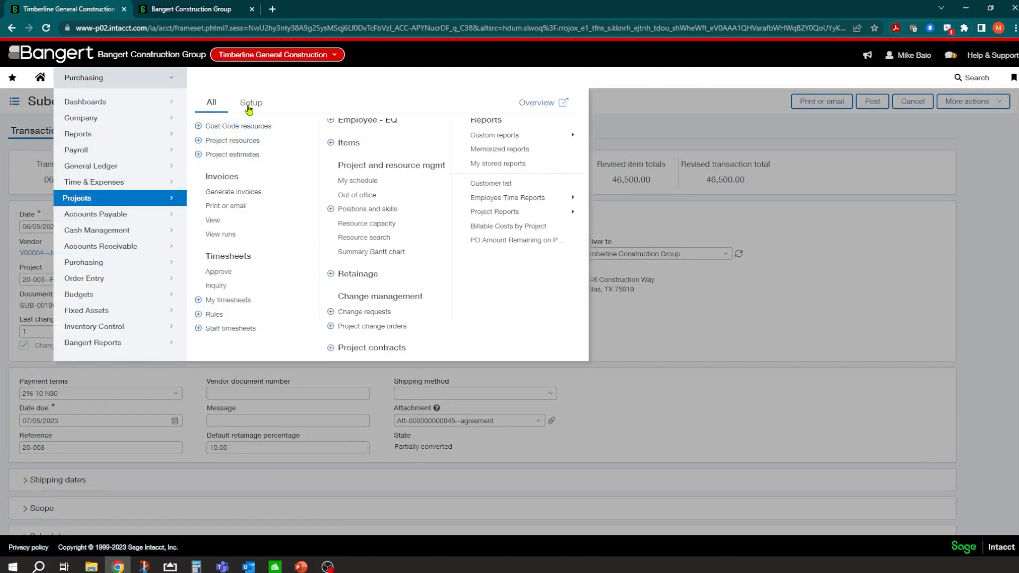
{"action": "scroll", "coordinate": [260, 146], "scroll_direction": "up", "scroll_amount": 1}
{"action": "left_click", "coordinate": [229, 129]}
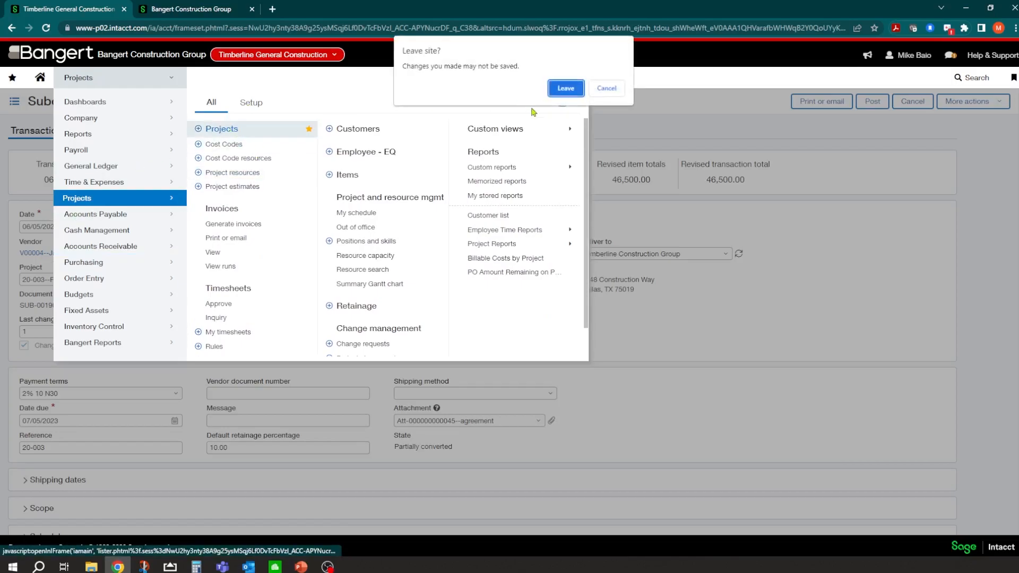
{"action": "key", "text": "Return"}
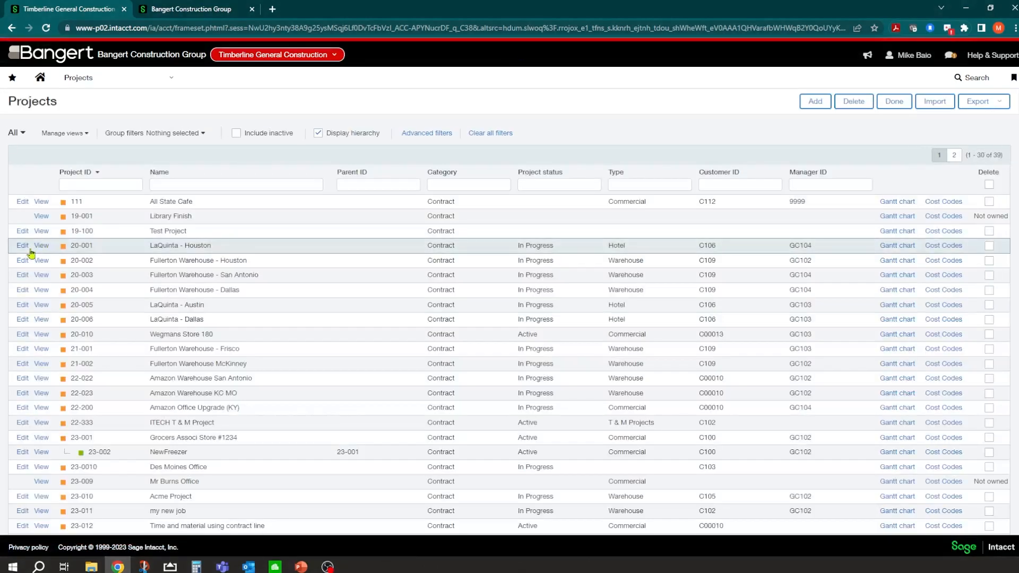
{"action": "left_click", "coordinate": [22, 275]}
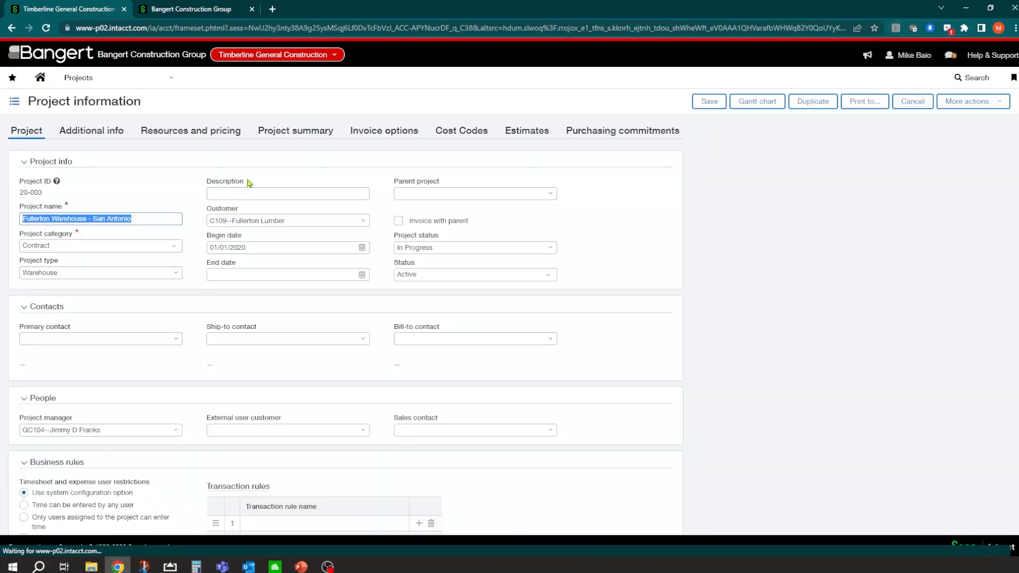
{"action": "left_click", "coordinate": [606, 133]}
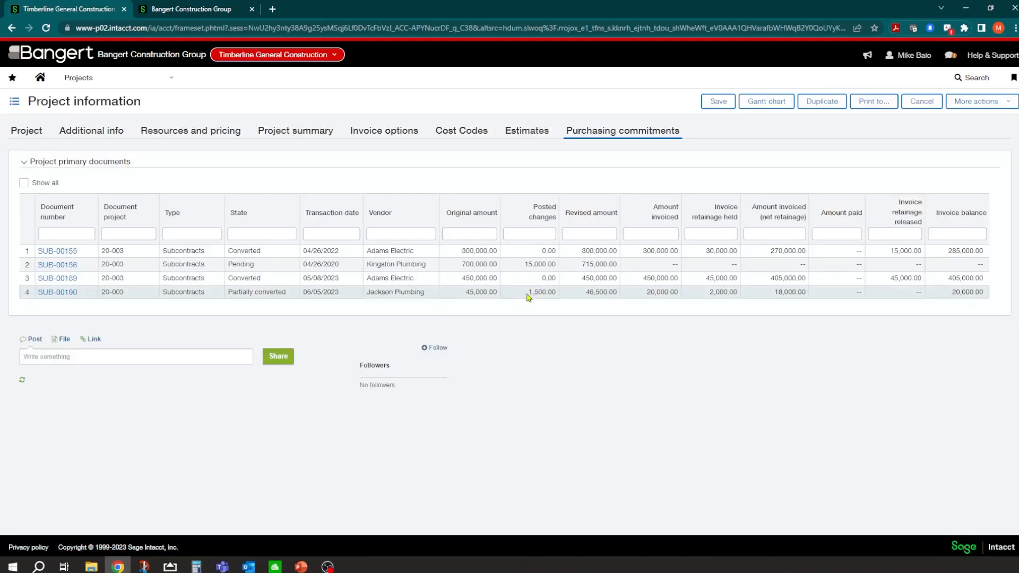
{"action": "double_click", "coordinate": [659, 291]}
Run the Cost Overview custom report for job 20-003--Fullerton Warehouse - San Antonio and examine the committed cost of G15-400--Plumbing
{"action": "left_click", "coordinate": [166, 84]}
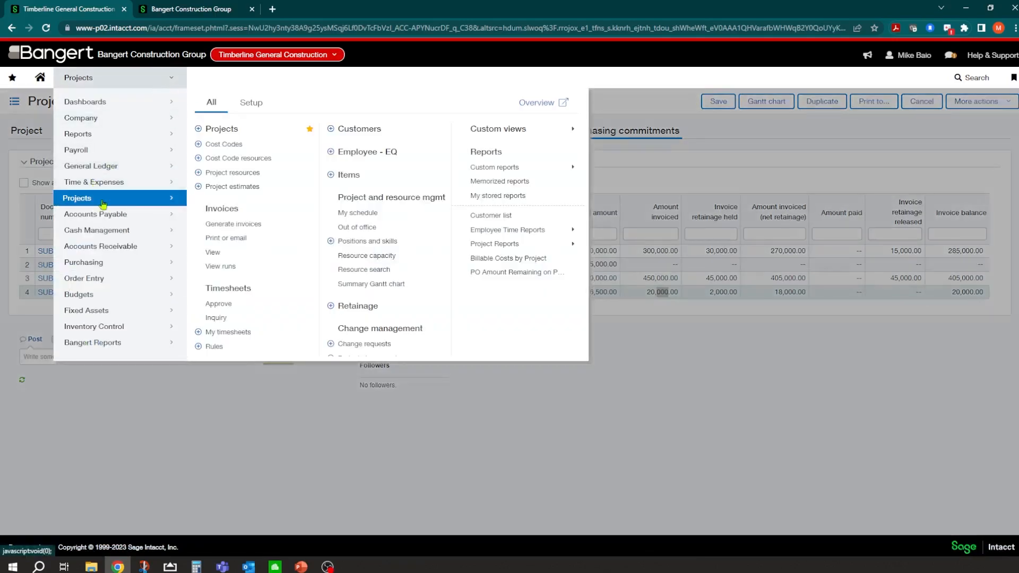
{"action": "mouse_move", "coordinate": [102, 170]}
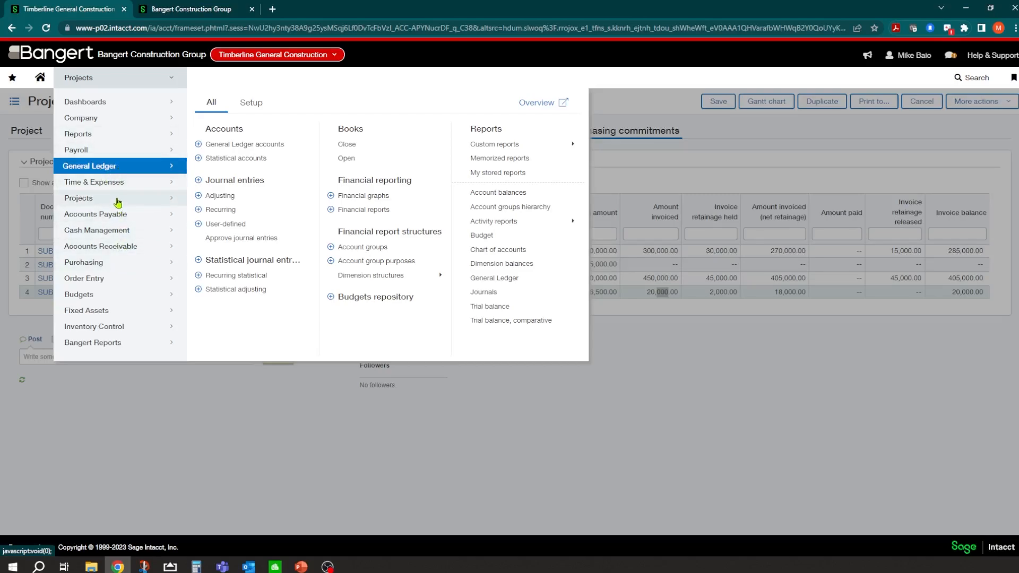
{"action": "mouse_move", "coordinate": [118, 201]}
{"action": "mouse_move", "coordinate": [537, 175]}
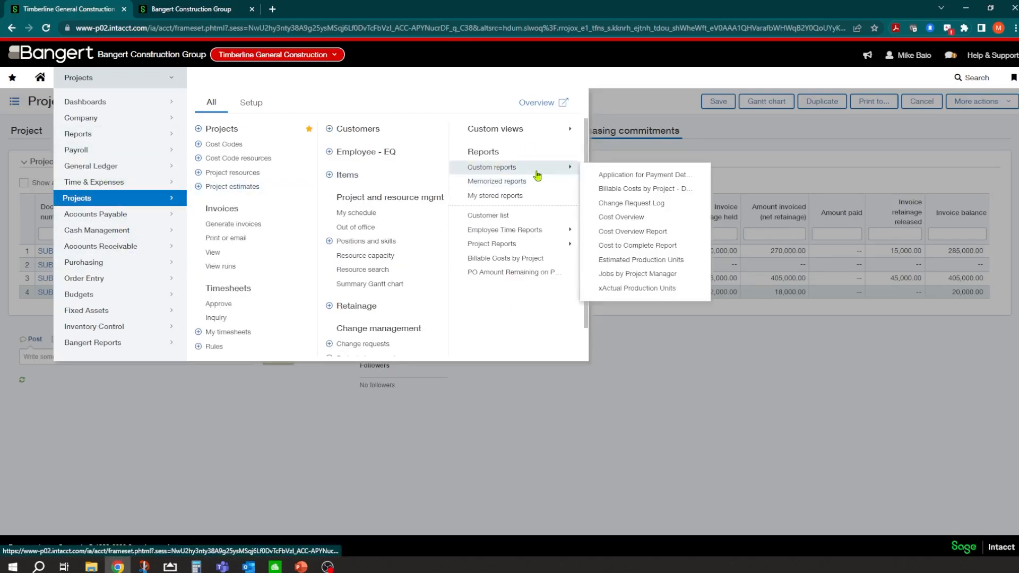
{"action": "left_click", "coordinate": [618, 222]}
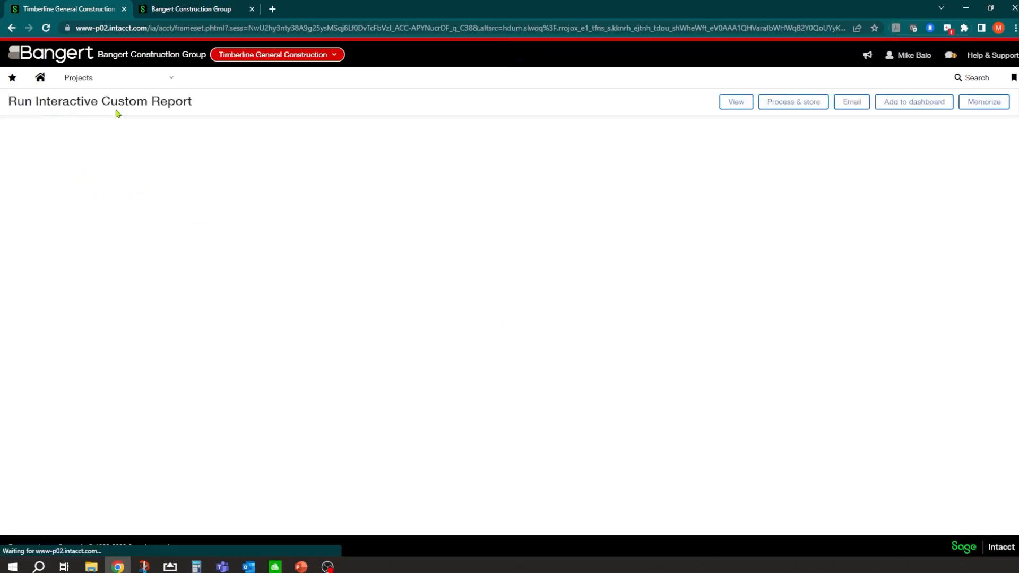
{"action": "left_click", "coordinate": [735, 102]}
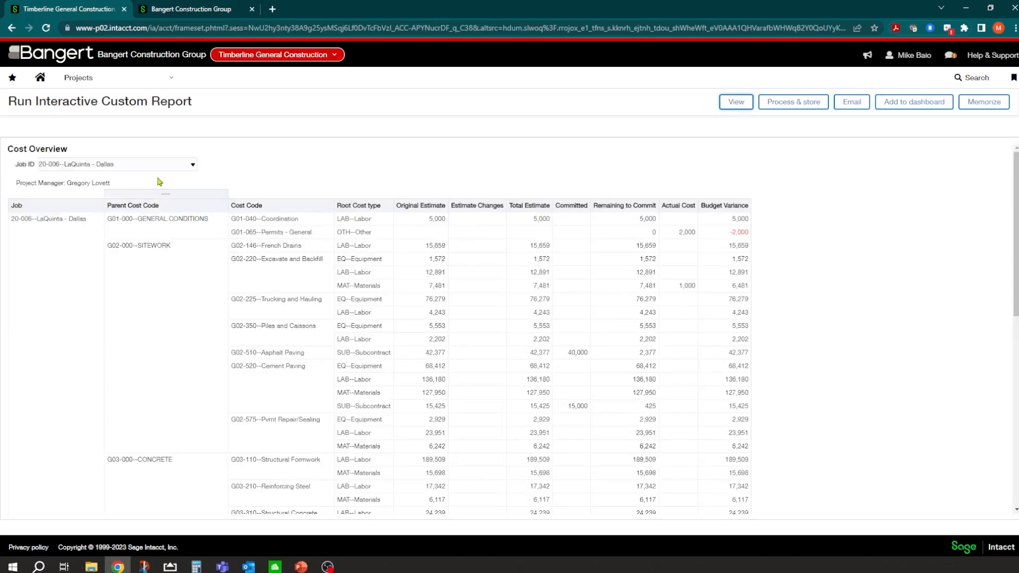
{"action": "left_click", "coordinate": [193, 167]}
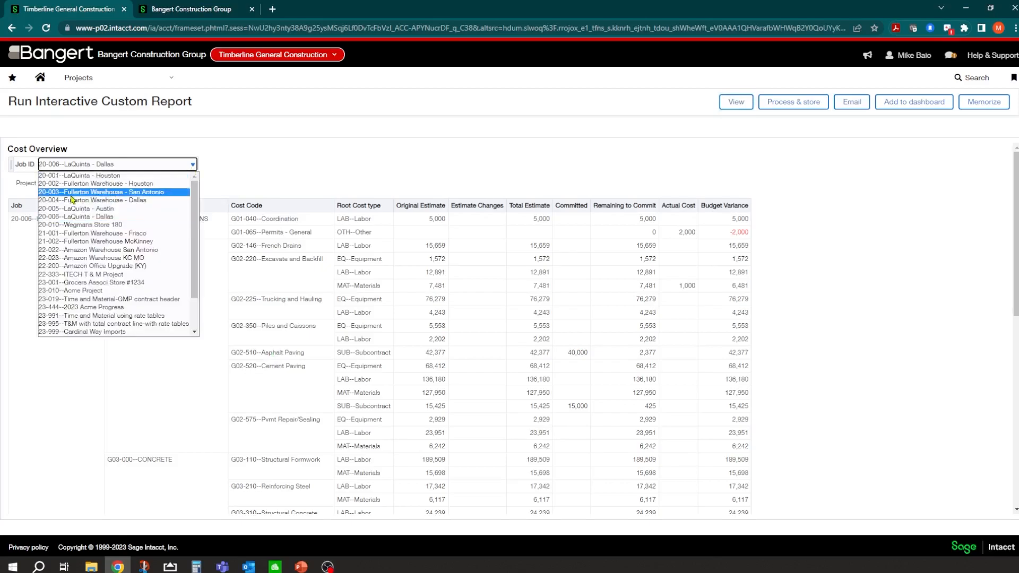
{"action": "left_click", "coordinate": [54, 192]}
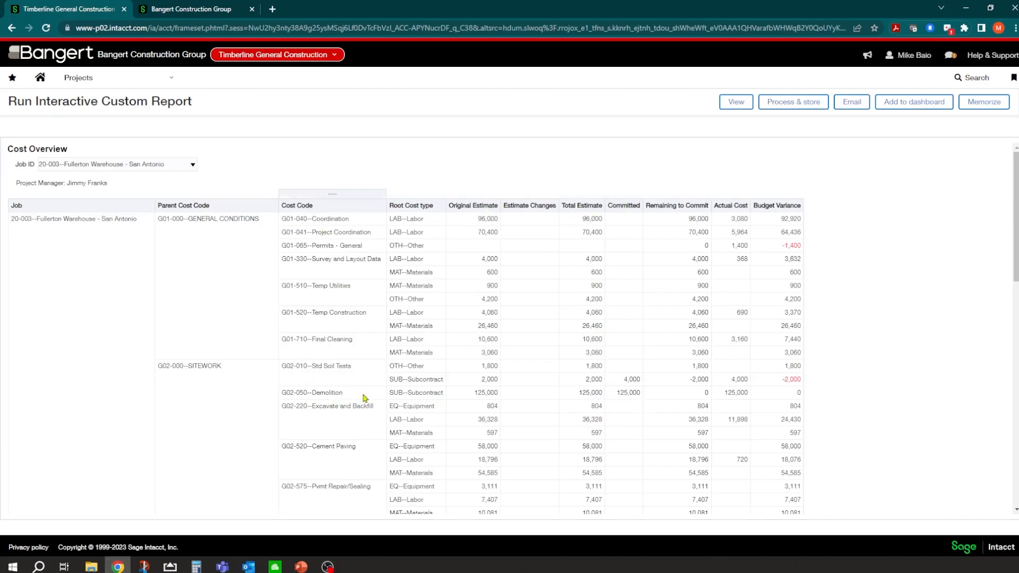
{"action": "scroll", "coordinate": [365, 398], "scroll_direction": "down", "scroll_amount": 15}
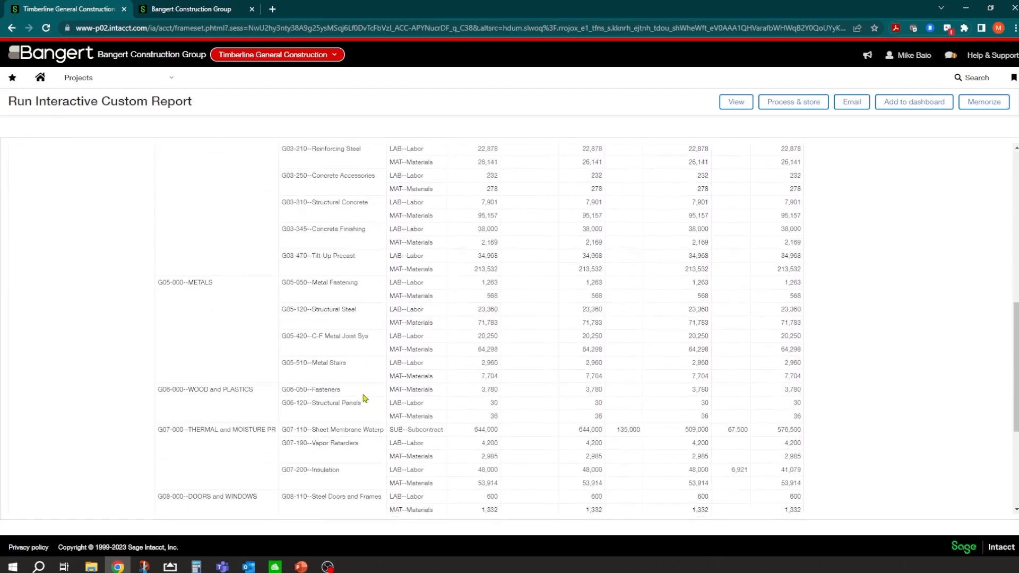
{"action": "scroll", "coordinate": [365, 398], "scroll_direction": "down", "scroll_amount": 4}
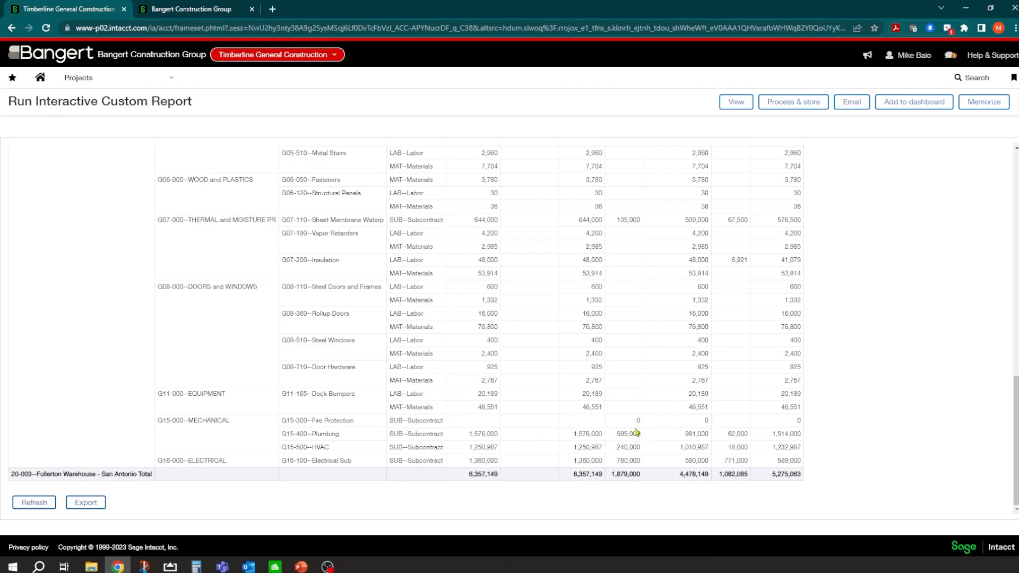
{"action": "scroll", "coordinate": [636, 432], "scroll_direction": "up", "scroll_amount": 10}
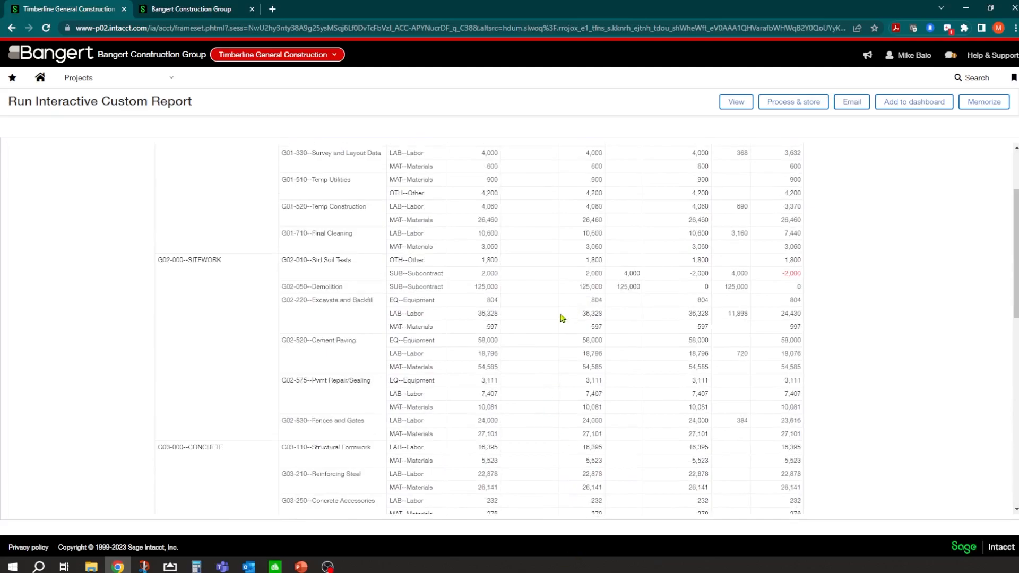
Run the Project Overview financial report as HTML for all projects as of 06/05/2023
{"action": "left_click", "coordinate": [151, 80]}
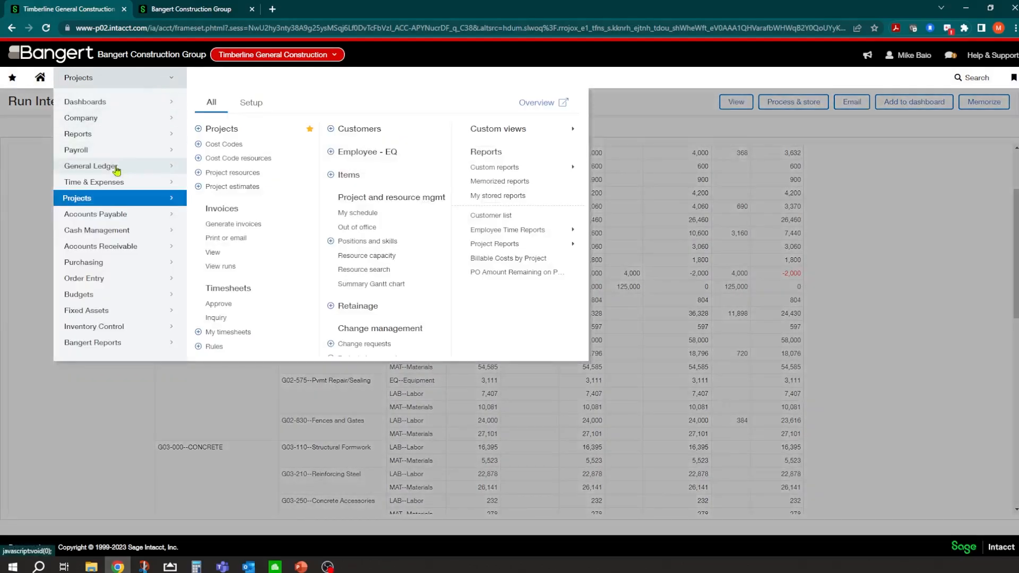
{"action": "mouse_move", "coordinate": [122, 166]}
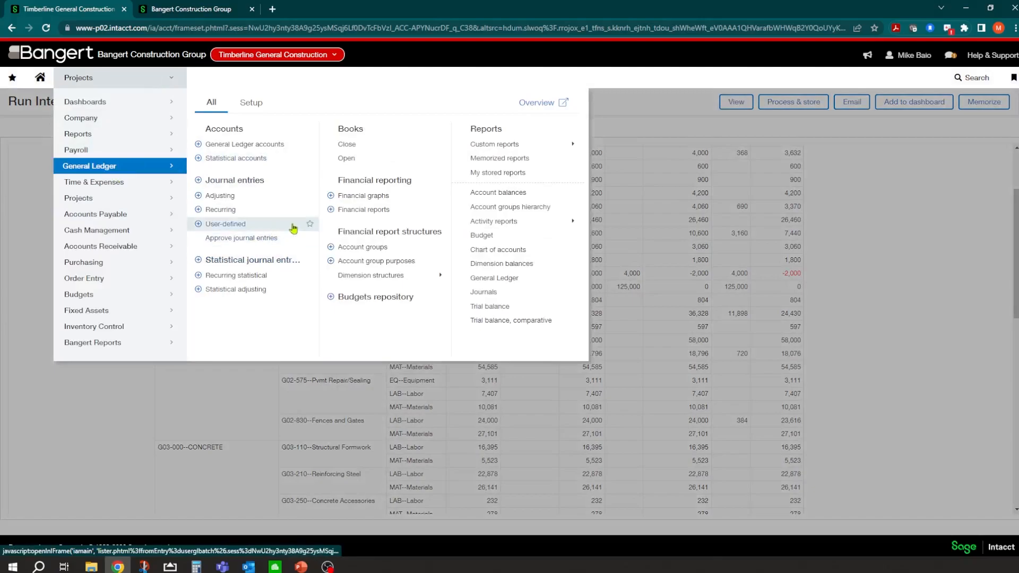
{"action": "left_click", "coordinate": [361, 210]}
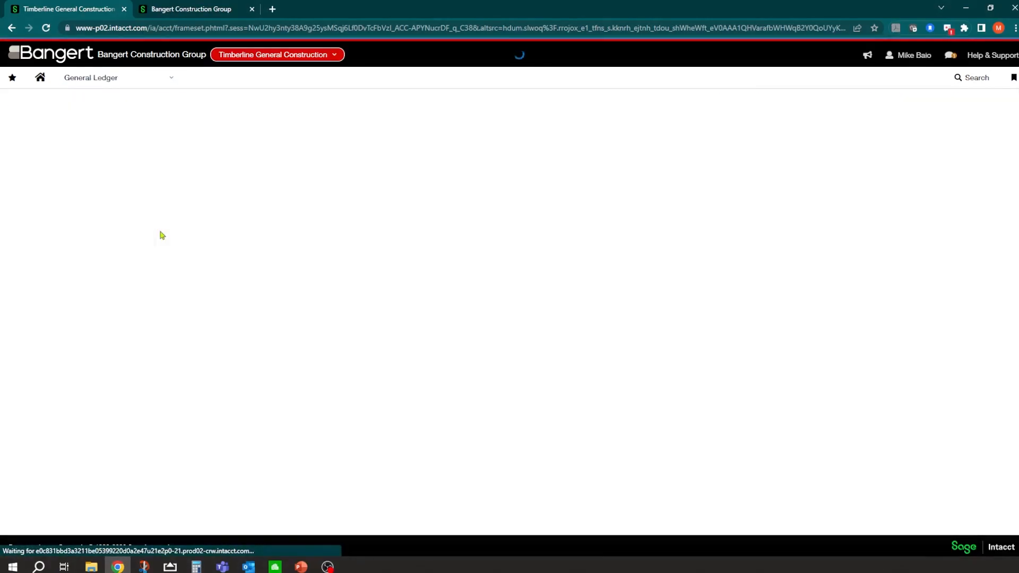
{"action": "scroll", "coordinate": [197, 255], "scroll_direction": "down", "scroll_amount": 2}
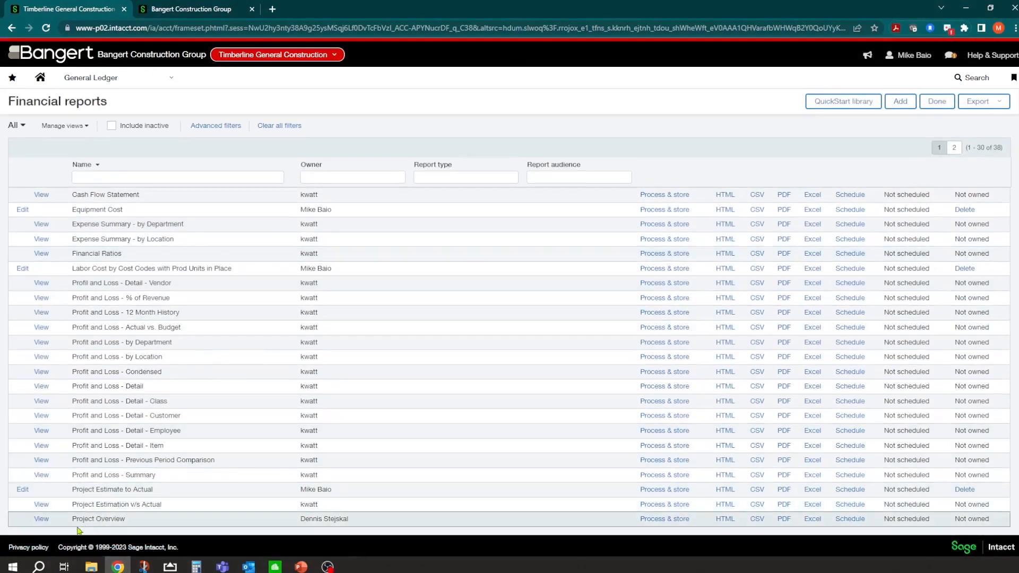
{"action": "left_click", "coordinate": [723, 520]}
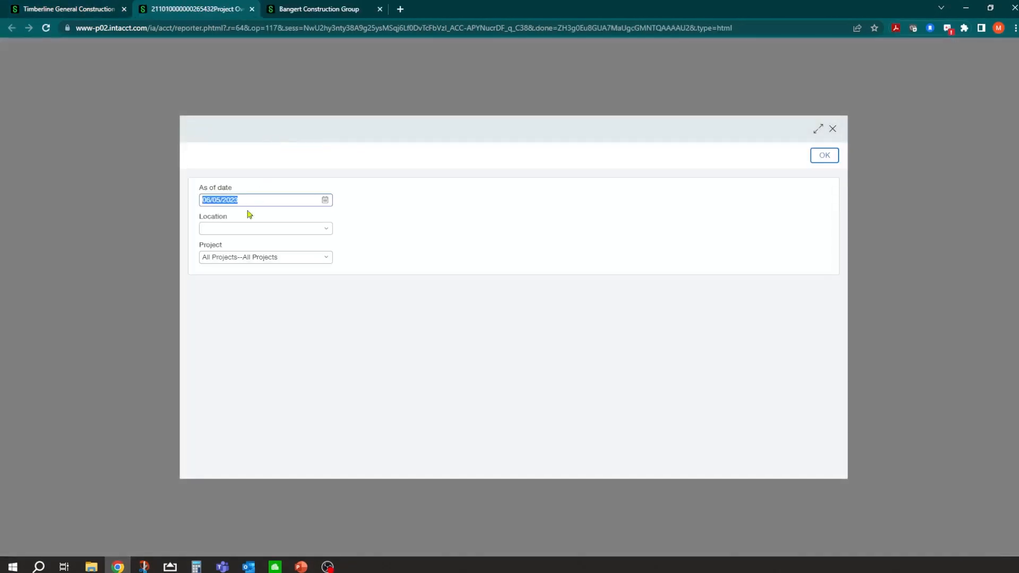
{"action": "left_click", "coordinate": [324, 259]}
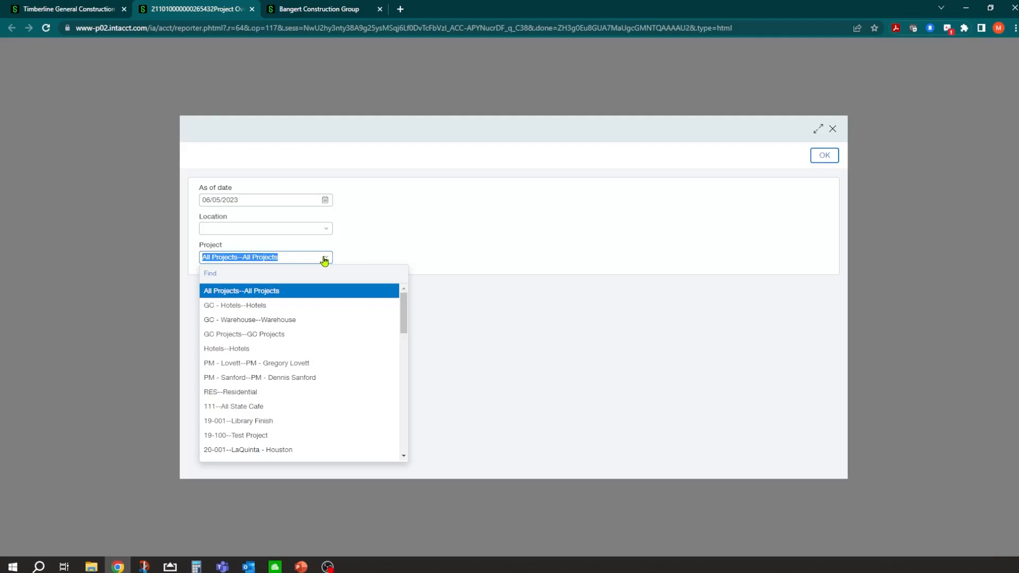
{"action": "scroll", "coordinate": [307, 390], "scroll_direction": "down", "scroll_amount": 3}
{"action": "scroll", "coordinate": [318, 339], "scroll_direction": "up", "scroll_amount": 3}
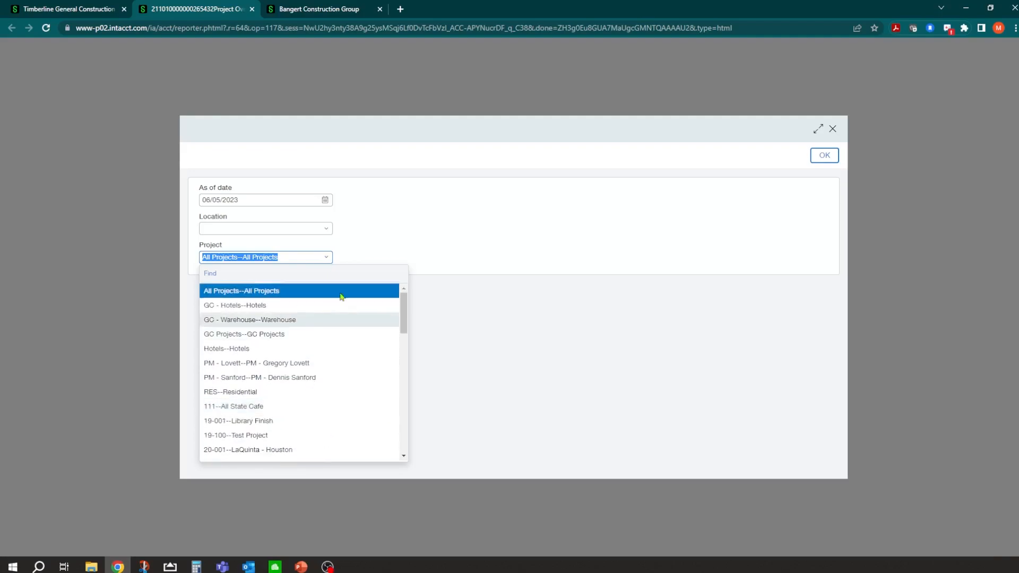
{"action": "left_click", "coordinate": [371, 223]}
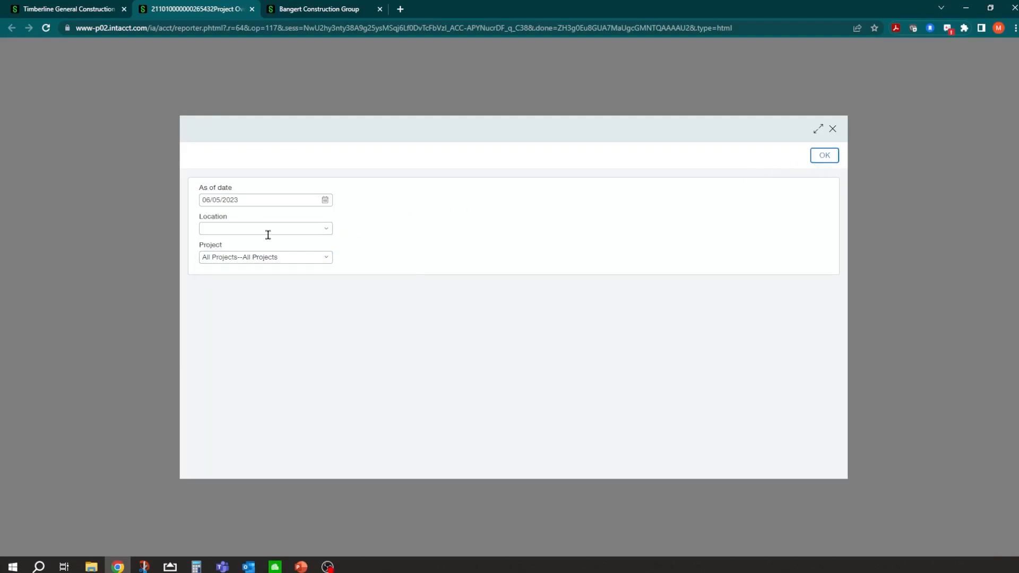
{"action": "left_click", "coordinate": [825, 155]}
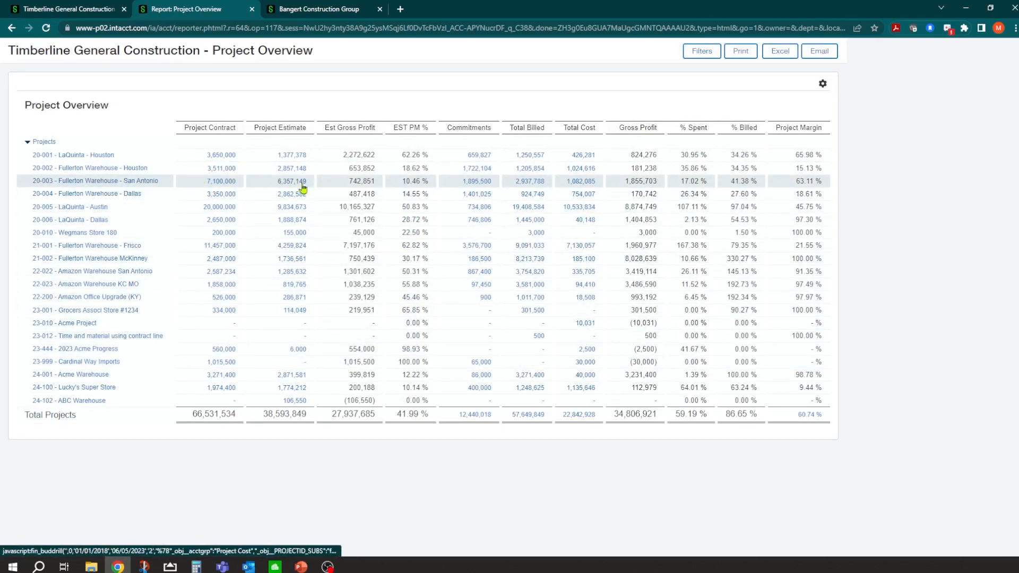
Trace 20-003 Fullerton Warehouse - San Antonio's commitments through the 45,000.00 subcontract journal entry to Jackson Plumbing's SUB-00190, and close the drill-down window
{"action": "left_click", "coordinate": [477, 185]}
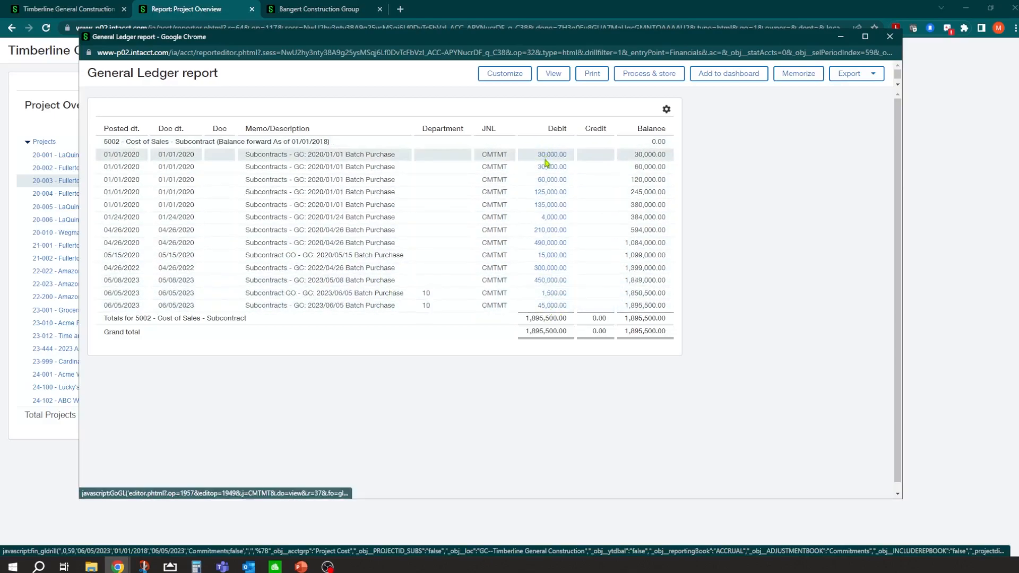
{"action": "left_click", "coordinate": [552, 307]}
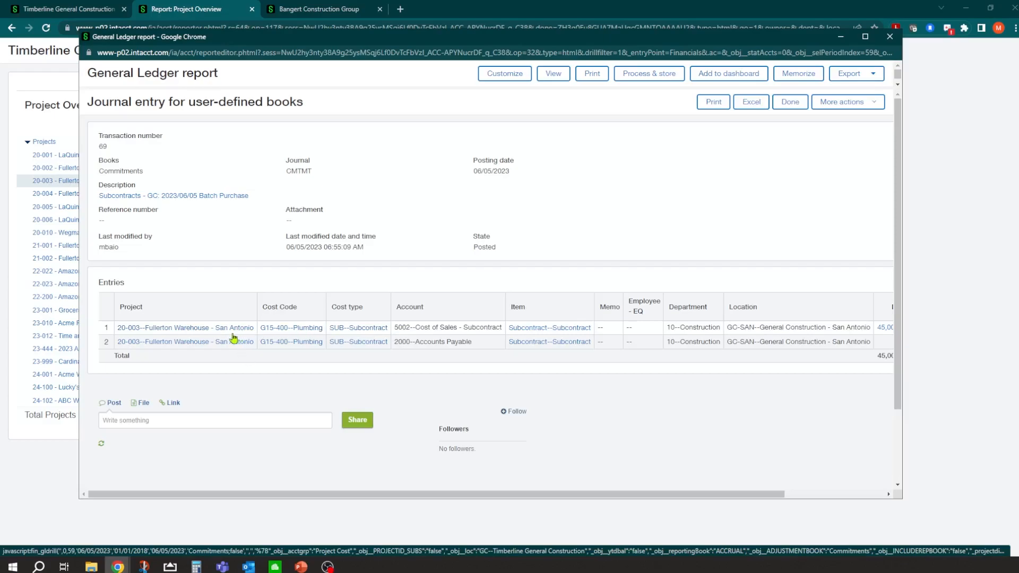
{"action": "left_click", "coordinate": [165, 196]}
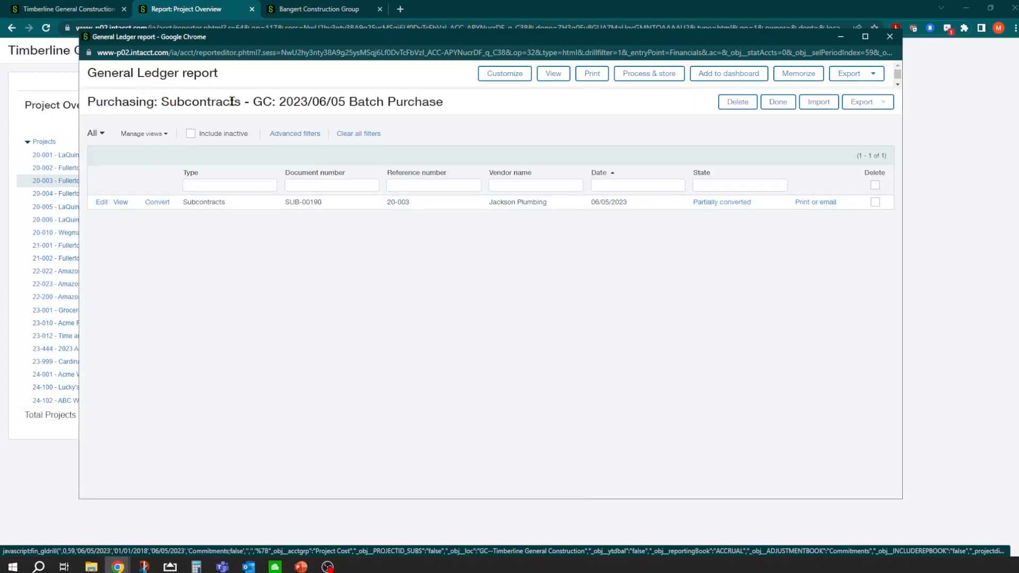
{"action": "left_click", "coordinate": [101, 202]}
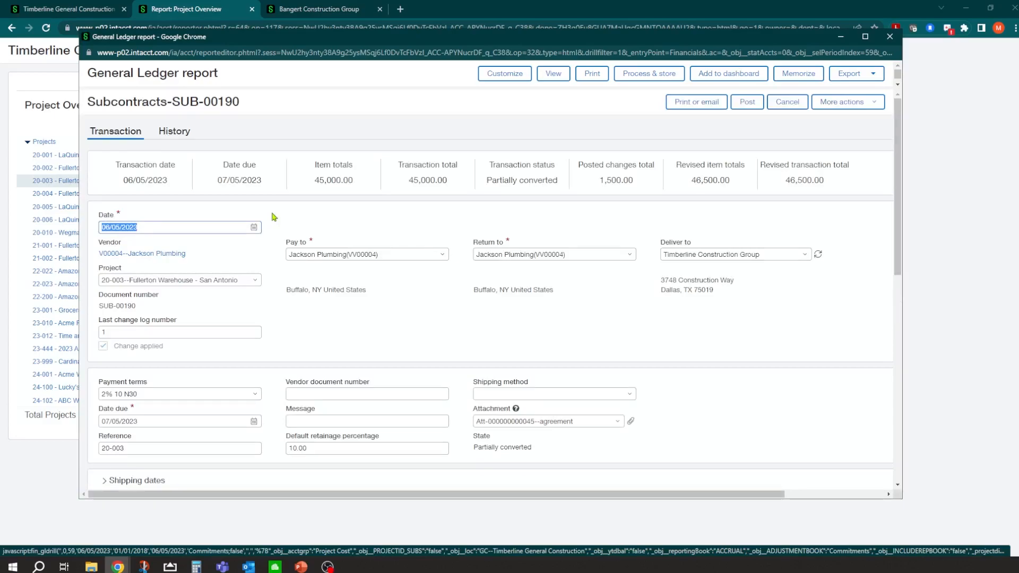
{"action": "left_click", "coordinate": [889, 36]}
{"action": "left_click", "coordinate": [543, 111]}
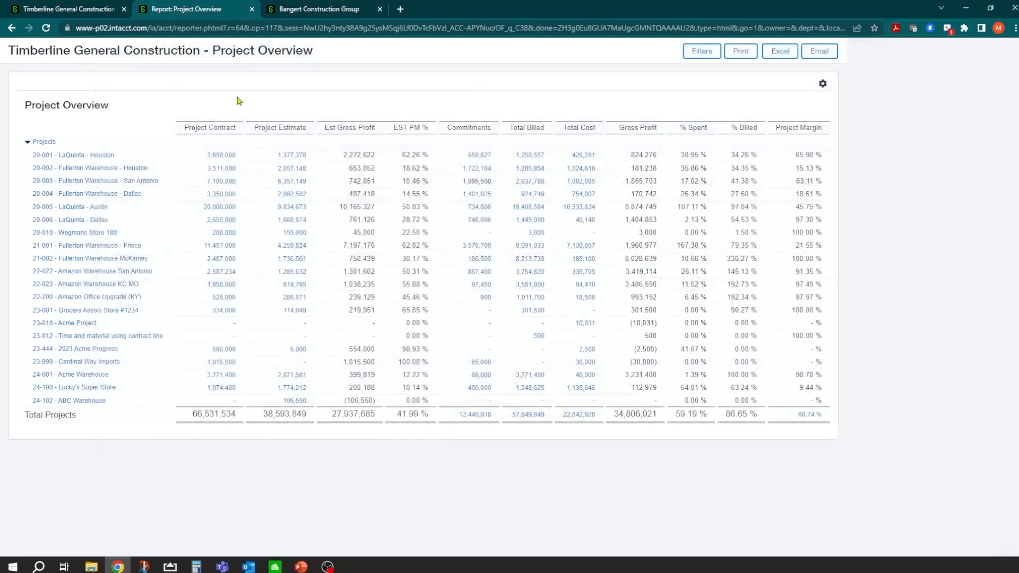